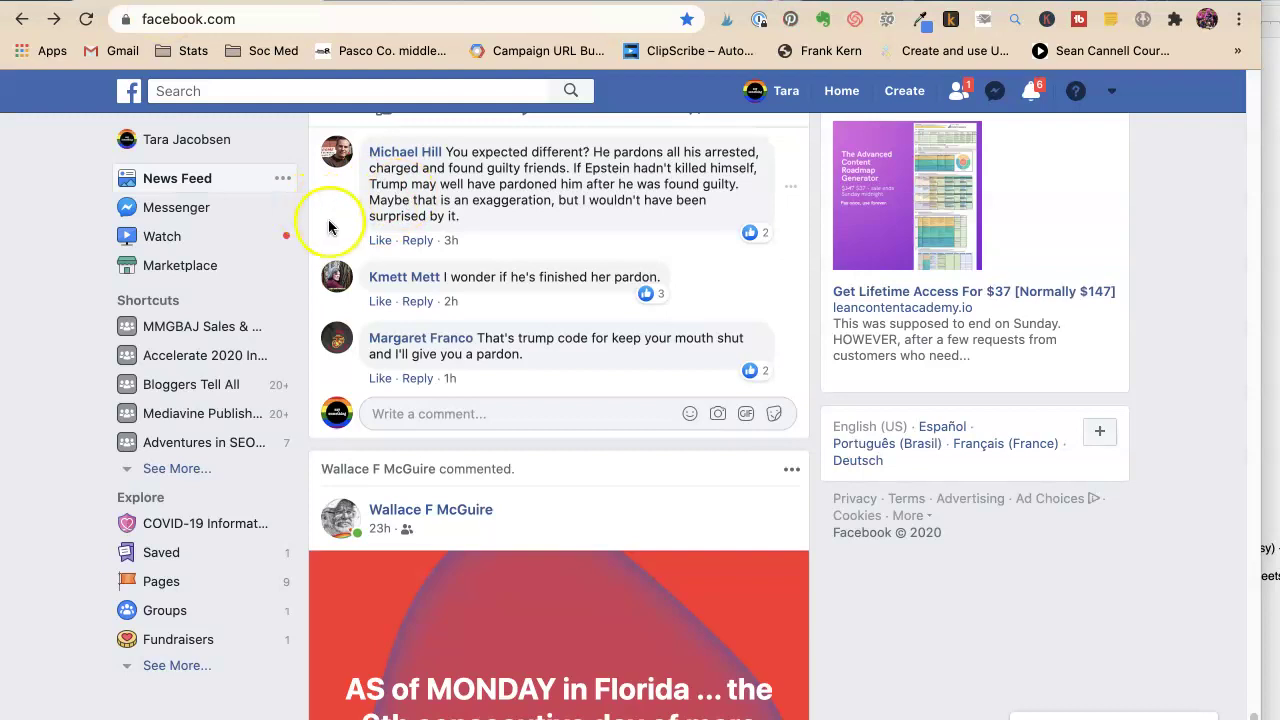
Step: Open the Awesome Etsy & Ebay Artists and Vintage group and read the comments on its Day 2 Etsy Shop Refresh post
{"action": "scroll", "coordinate": [350, 260], "scroll_direction": "up", "scroll_amount": 5}
{"action": "scroll", "coordinate": [375, 280], "scroll_direction": "down", "scroll_amount": 15}
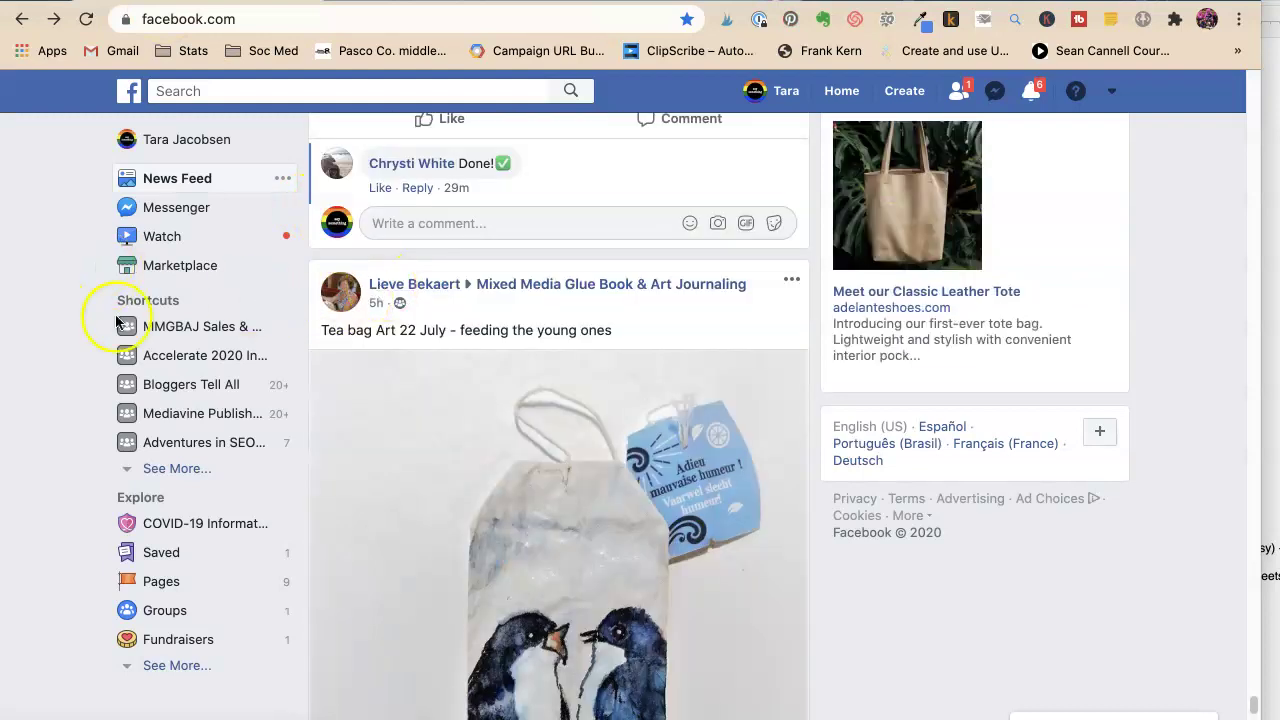
{"action": "left_click", "coordinate": [160, 469]}
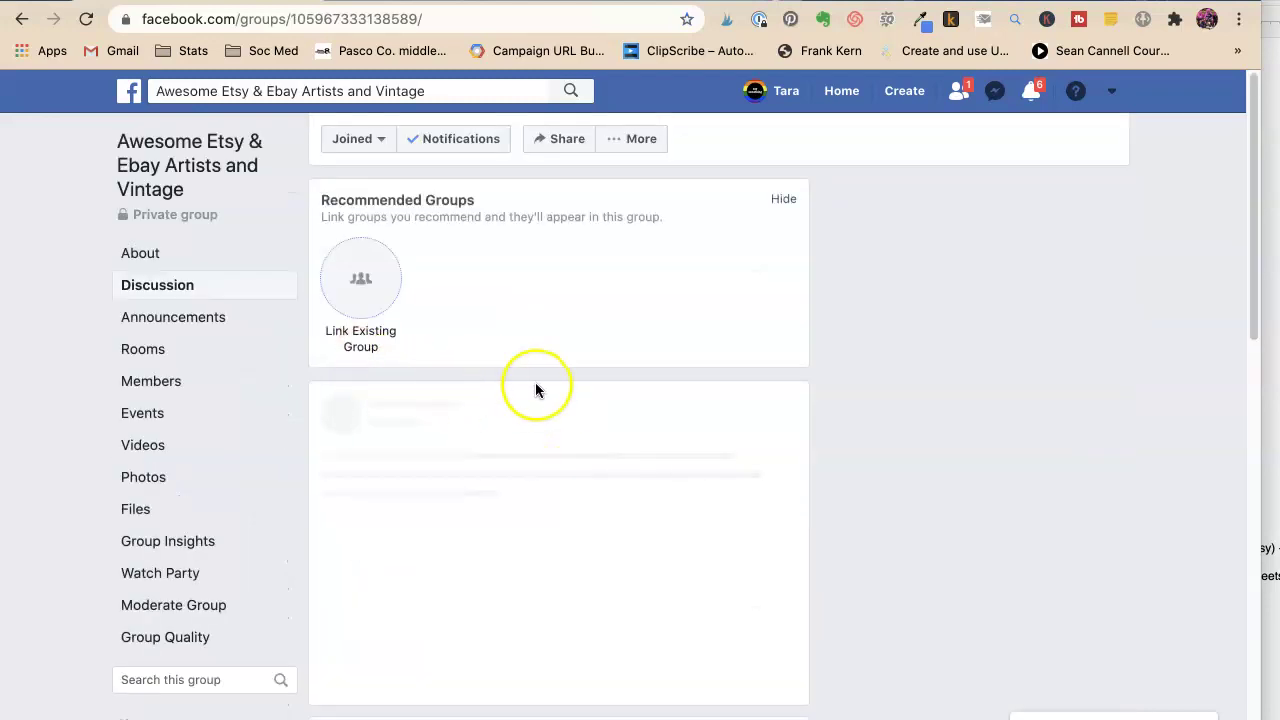
{"action": "scroll", "coordinate": [482, 340], "scroll_direction": "down", "scroll_amount": 10}
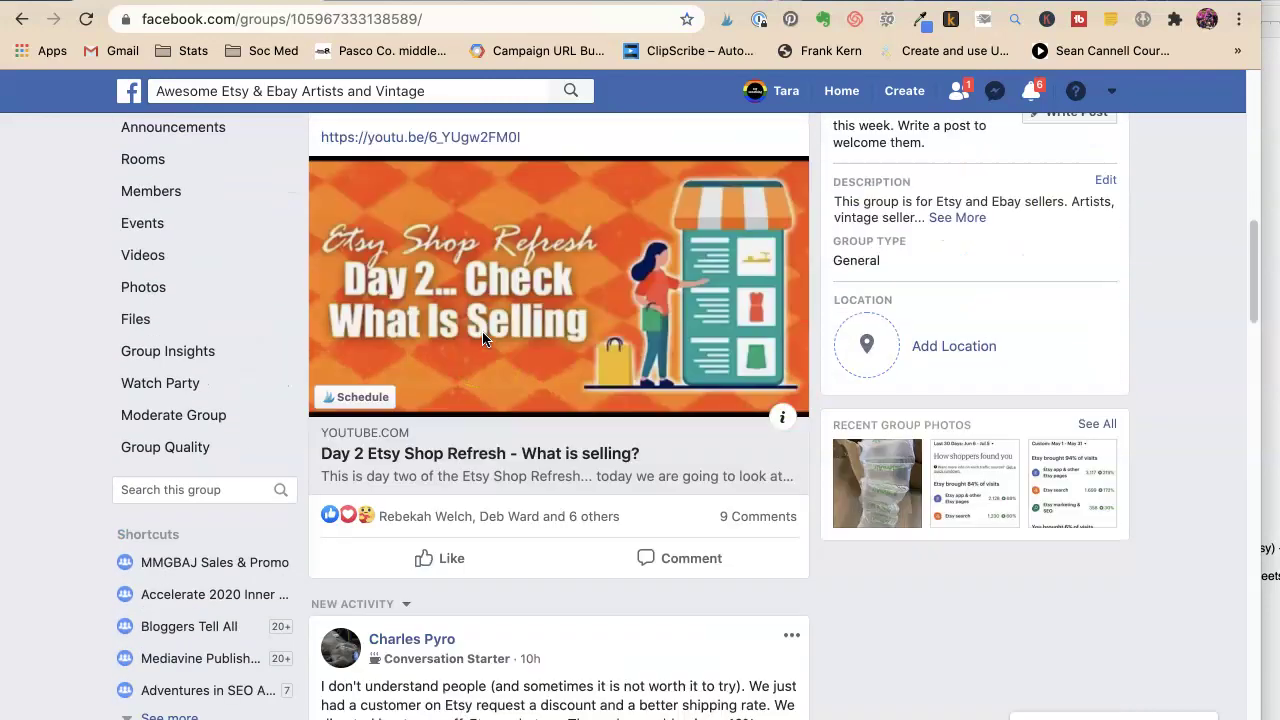
{"action": "left_click", "coordinate": [752, 488]}
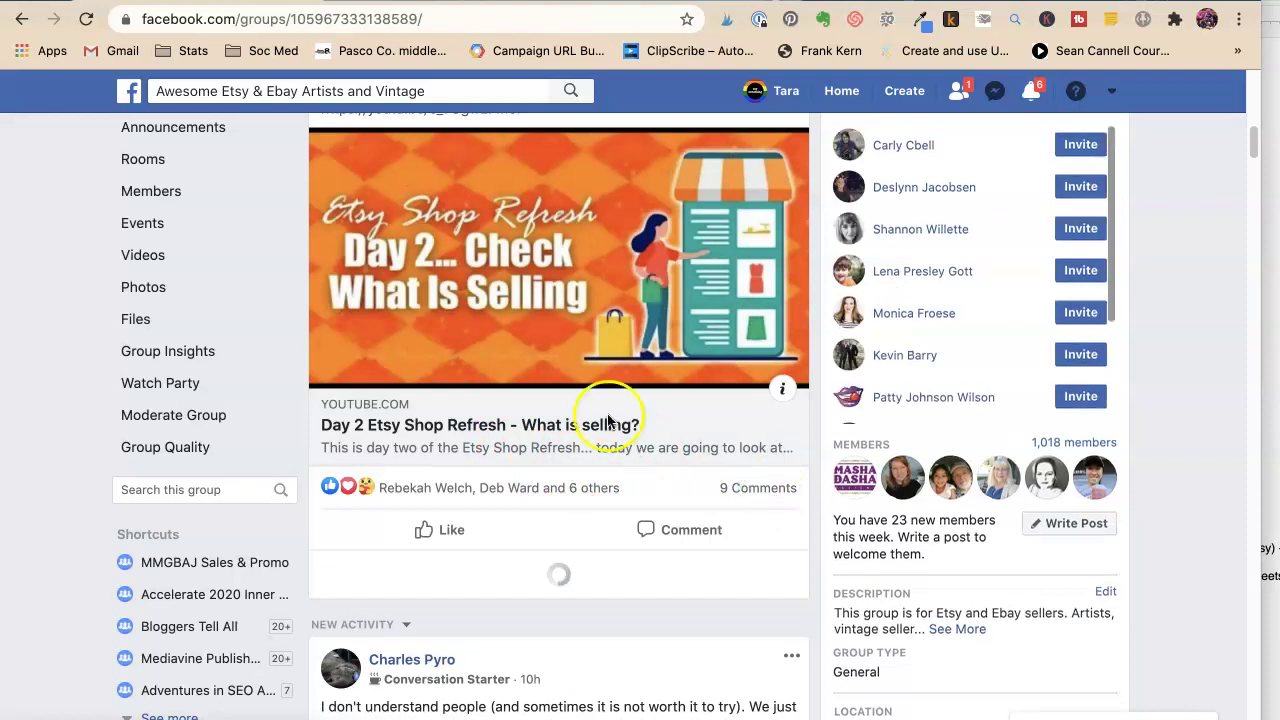
{"action": "scroll", "coordinate": [505, 315], "scroll_direction": "down", "scroll_amount": 5}
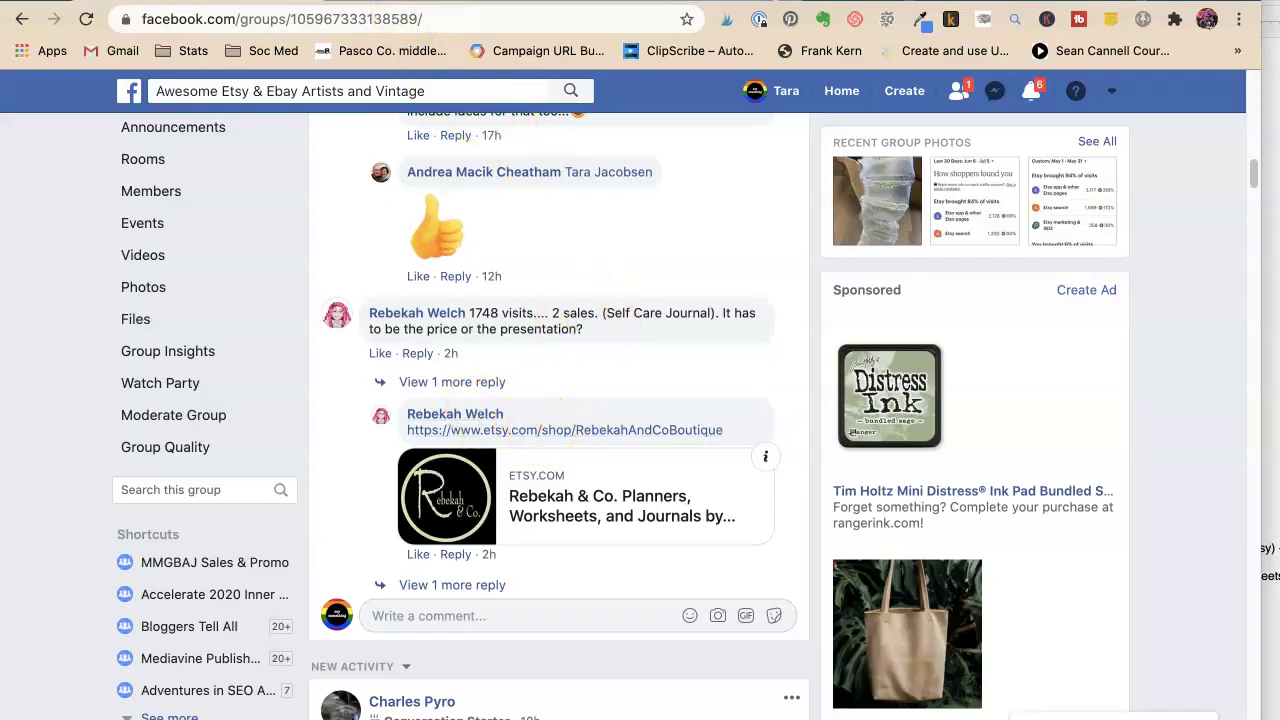
Step: Switch to the RebekahAndCoBoutique shop on Etsy and look over its 10 Day SELF-CARE CHALLENGE Journal & Coloring Book listing
{"action": "key", "text": "ctrl+Tab"}
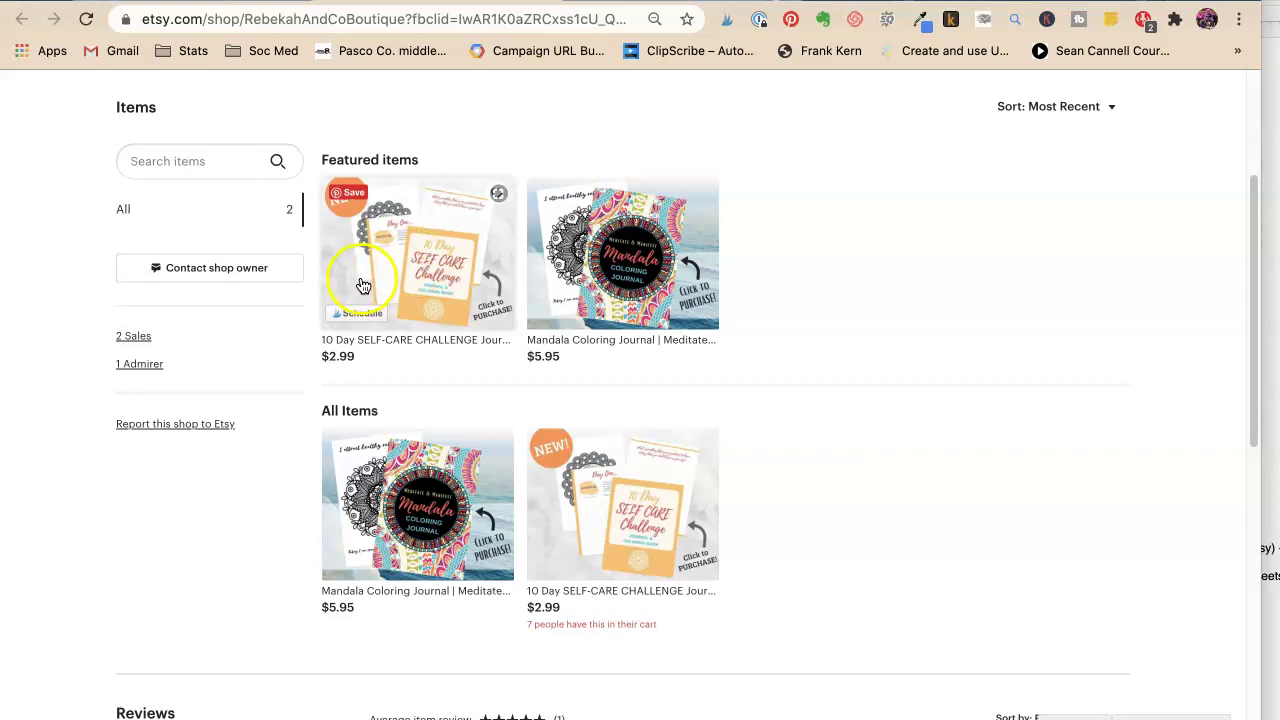
{"action": "key", "text": "ctrl+shift+Tab"}
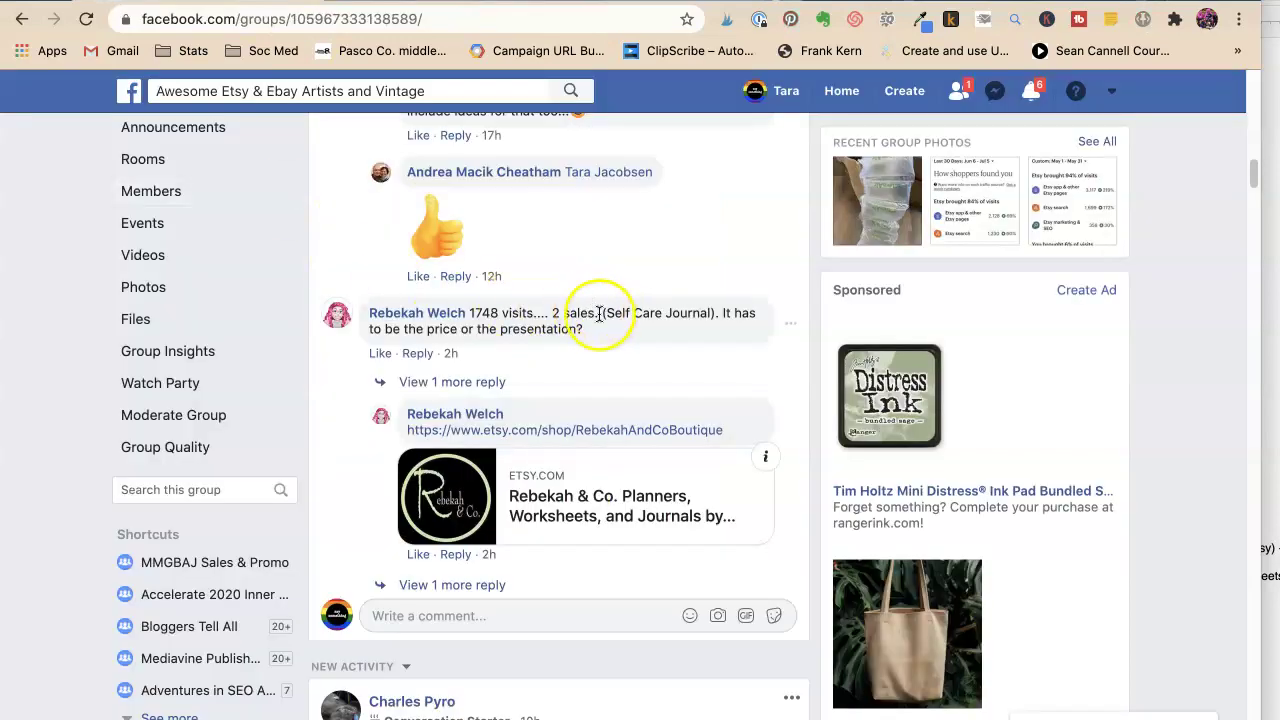
{"action": "key", "text": "ctrl+Tab"}
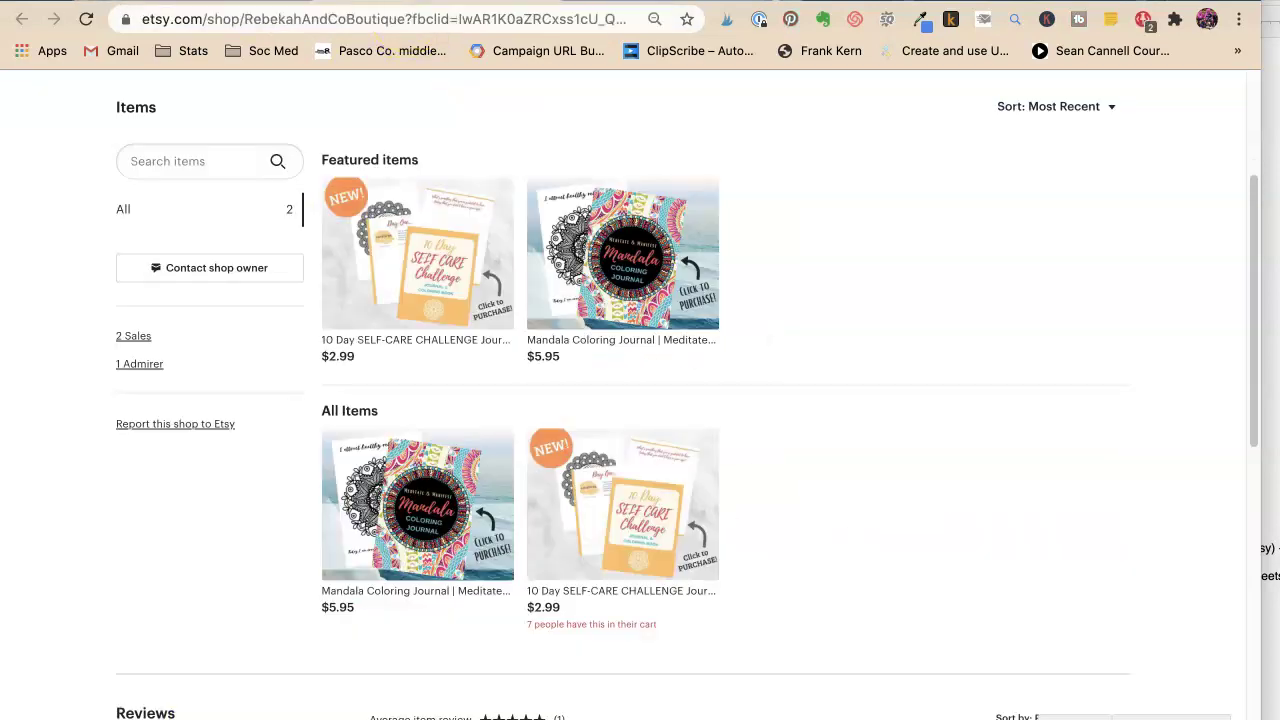
{"action": "left_click", "coordinate": [418, 307]}
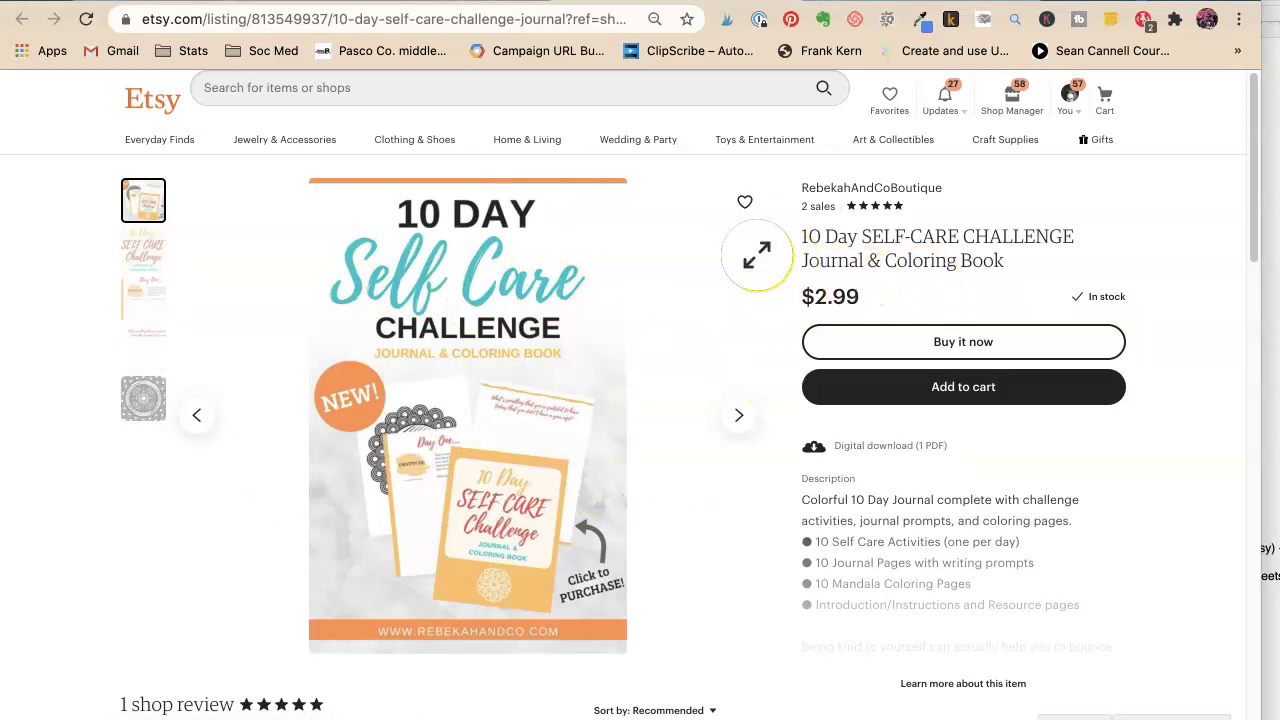
{"action": "scroll", "coordinate": [757, 266], "scroll_direction": "down", "scroll_amount": 1}
{"action": "scroll", "coordinate": [757, 266], "scroll_direction": "down", "scroll_amount": 3}
{"action": "scroll", "coordinate": [757, 266], "scroll_direction": "up", "scroll_amount": 4}
{"action": "mouse_move", "coordinate": [566, 264]}
{"action": "scroll", "coordinate": [566, 257], "scroll_direction": "down", "scroll_amount": 1}
{"action": "scroll", "coordinate": [566, 257], "scroll_direction": "up", "scroll_amount": 1}
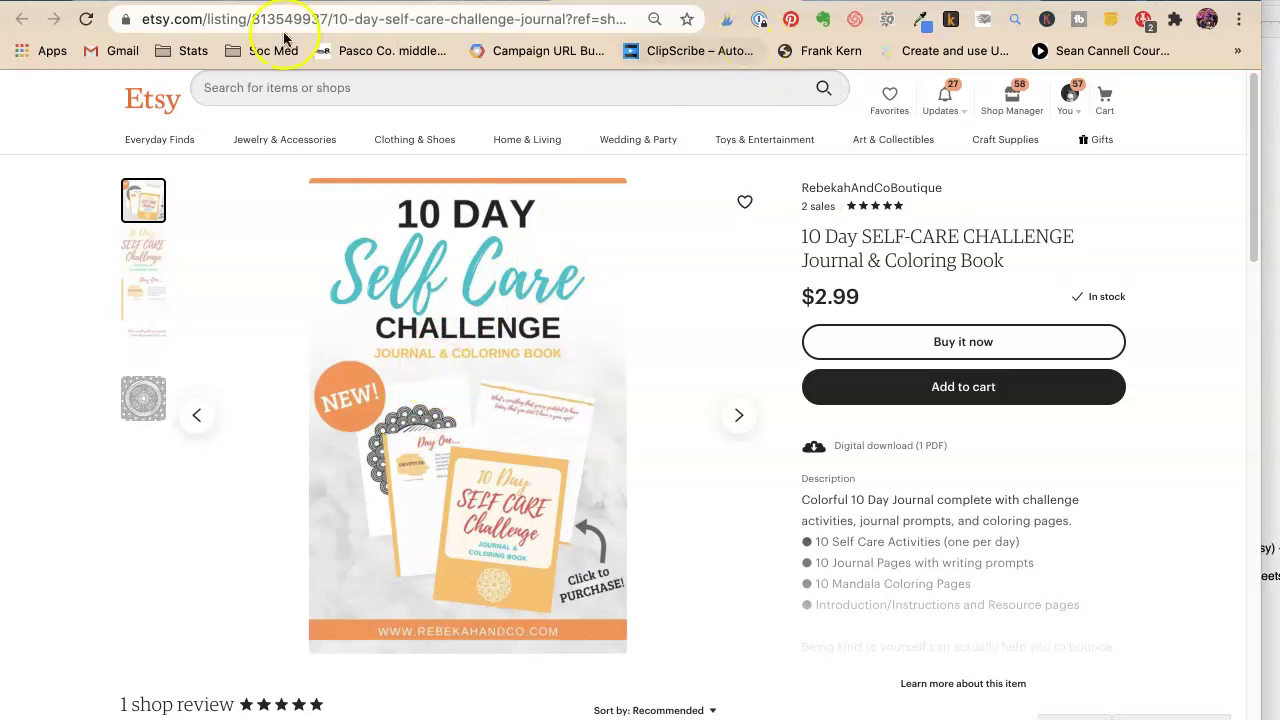
Step: Return to the Facebook group post and expand the hidden reply under the self-care journal seller's shop link comment
{"action": "key", "text": "super+w"}
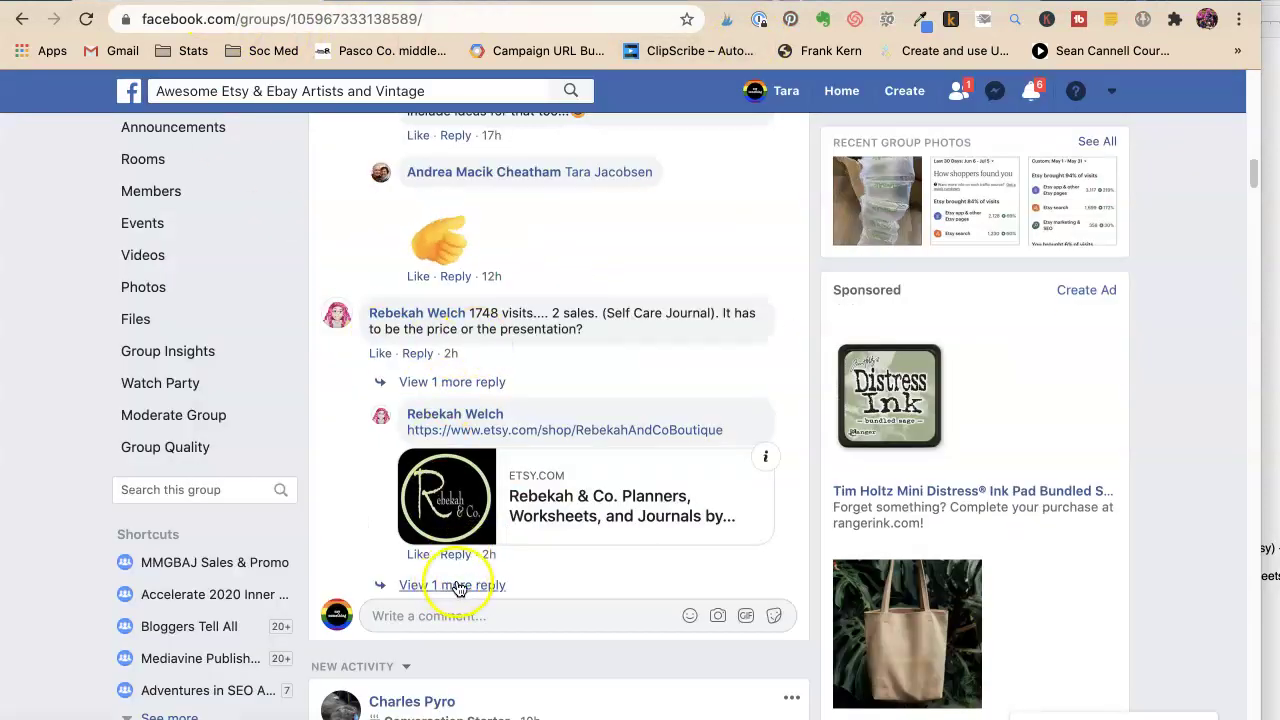
{"action": "left_click", "coordinate": [458, 587]}
{"action": "left_click", "coordinate": [456, 619]}
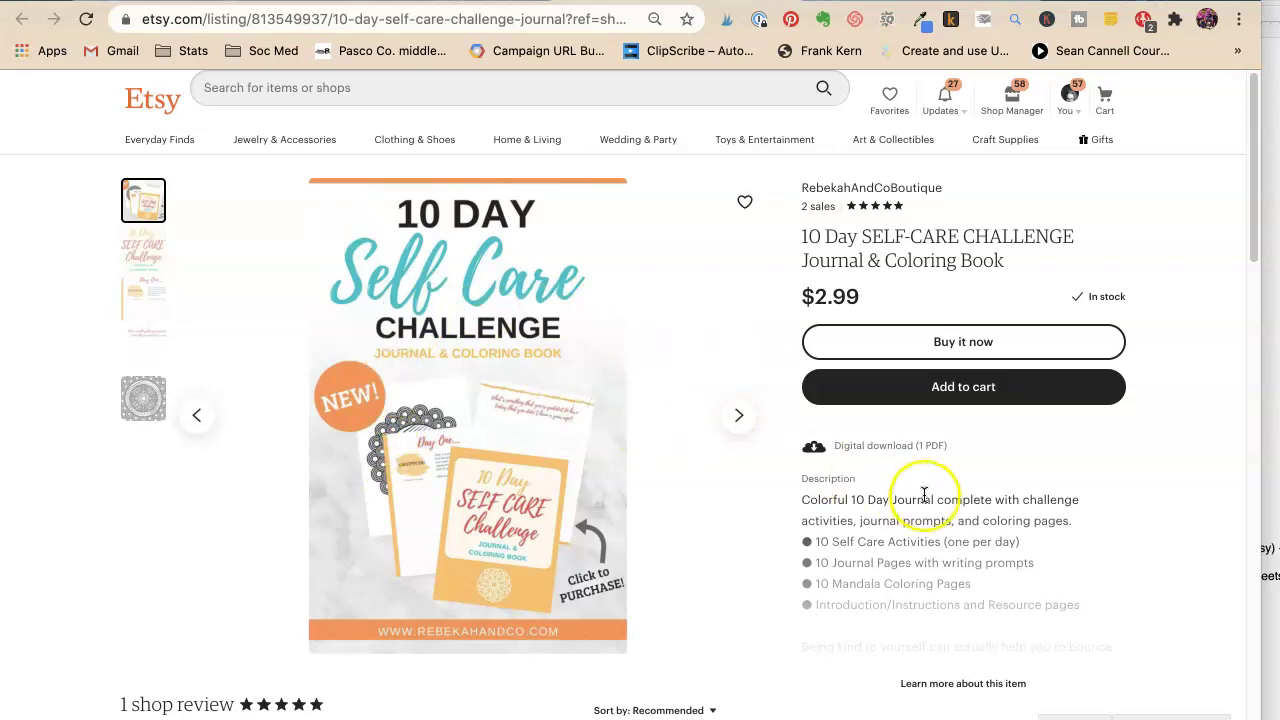
Step: Expand the self-care journal listing's full description on Etsy and read through its contents and the self-compassion benefits
{"action": "left_click", "coordinate": [945, 683]}
{"action": "scroll", "coordinate": [940, 580], "scroll_direction": "down", "scroll_amount": 3}
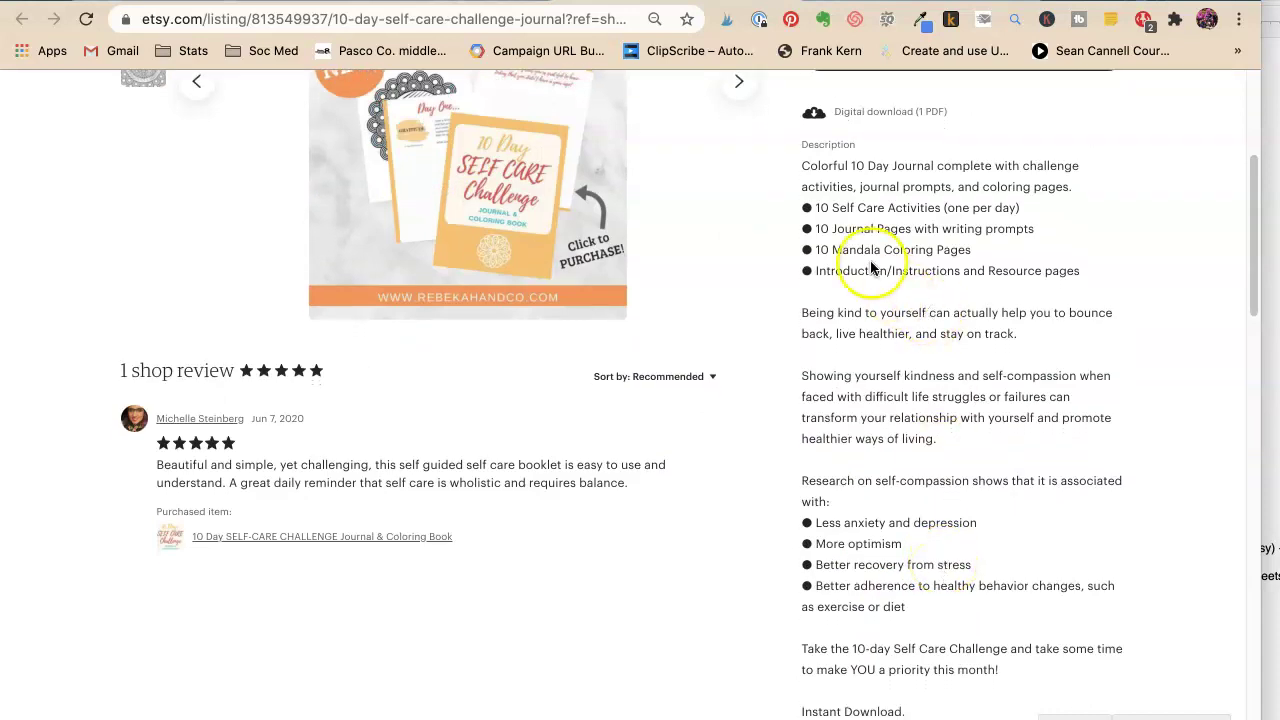
{"action": "scroll", "coordinate": [863, 352], "scroll_direction": "down", "scroll_amount": 1}
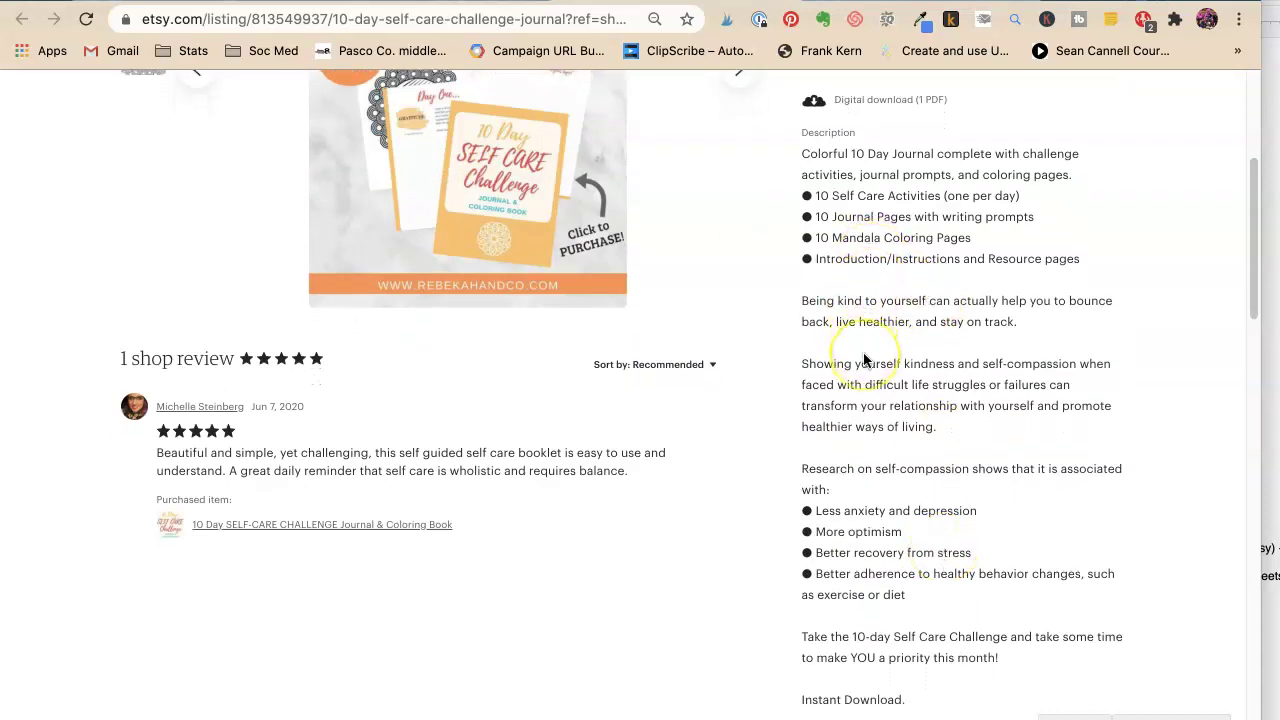
{"action": "scroll", "coordinate": [865, 360], "scroll_direction": "down", "scroll_amount": 1}
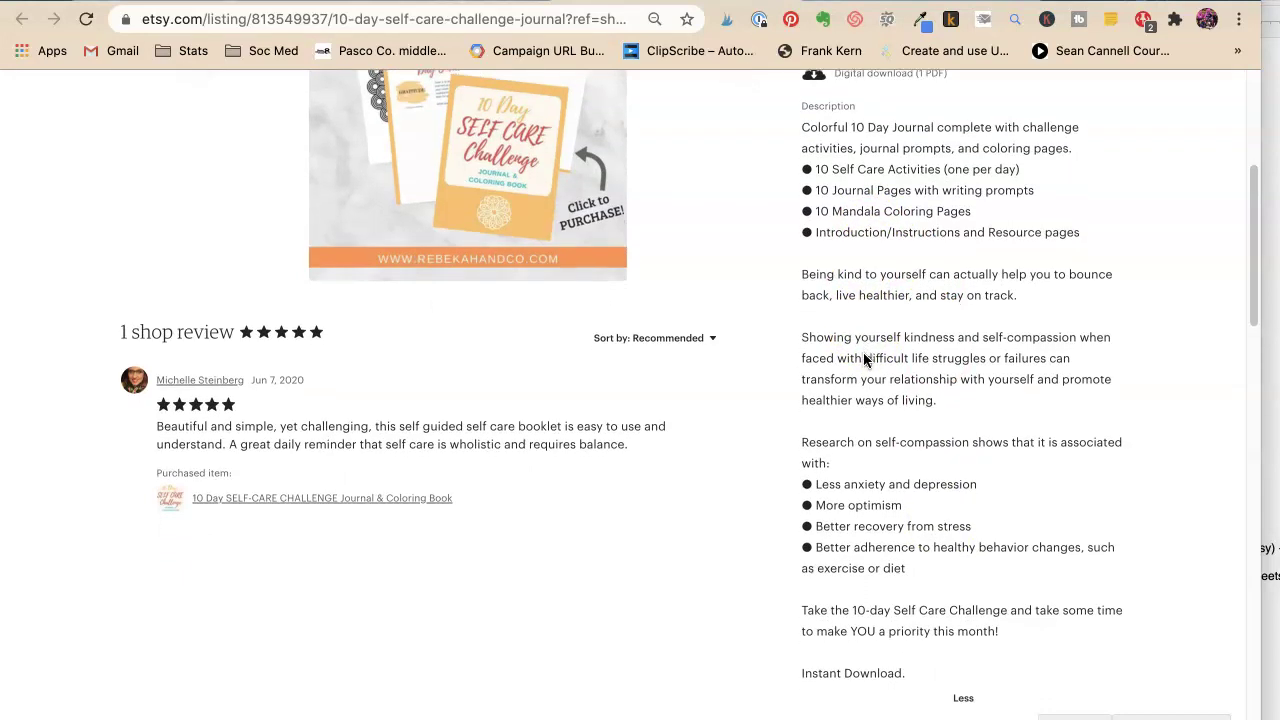
{"action": "scroll", "coordinate": [865, 360], "scroll_direction": "down", "scroll_amount": 2}
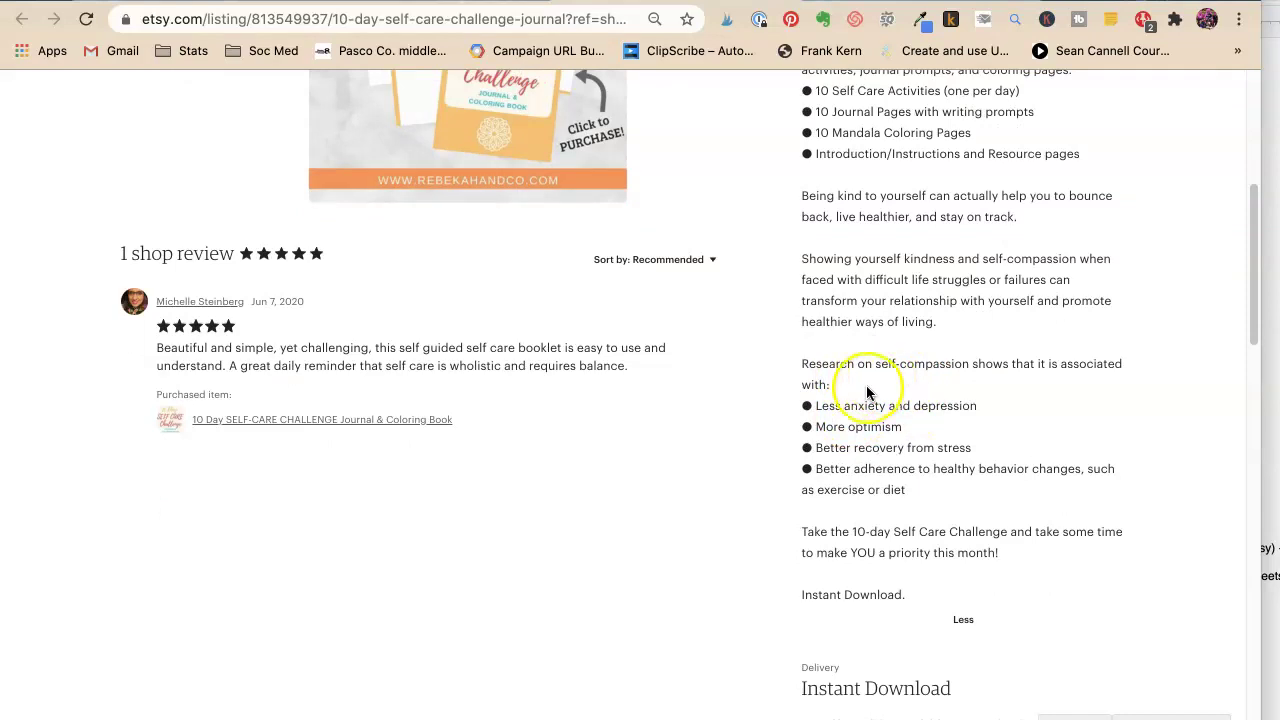
{"action": "left_click_drag", "start_coordinate": [850, 403], "coordinate": [961, 405]}
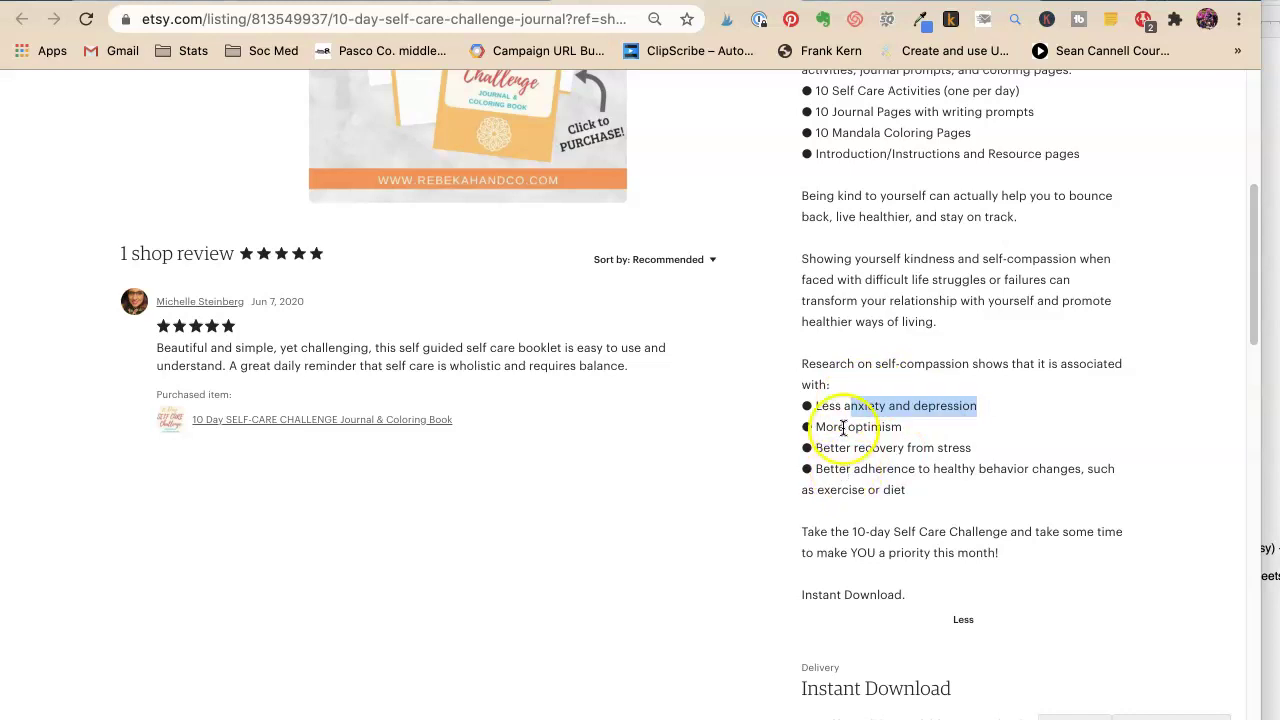
{"action": "left_click_drag", "start_coordinate": [847, 427], "coordinate": [923, 448]}
{"action": "left_click", "coordinate": [891, 470]}
{"action": "scroll", "coordinate": [894, 472], "scroll_direction": "up", "scroll_amount": 5}
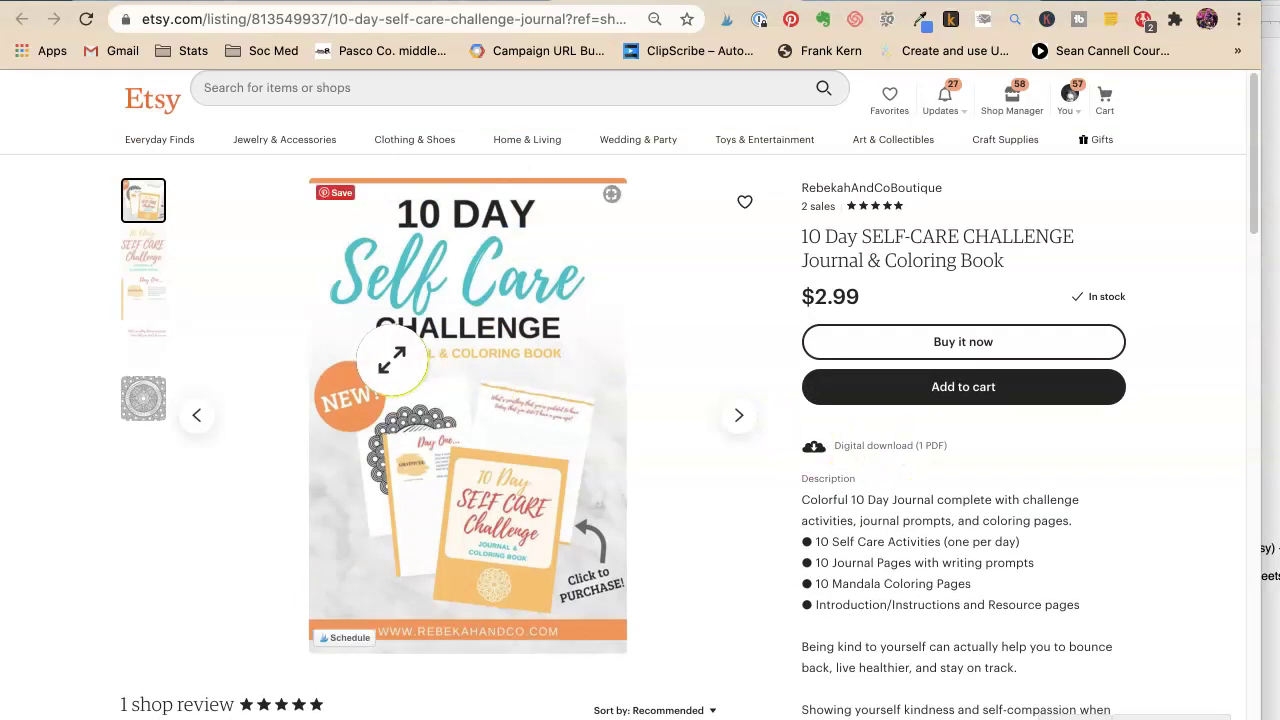
Step: Compare the listing's photos: the promotional image, the orange journal cover, the Day One gratitude page and the mandala coloring page
{"action": "left_click", "coordinate": [141, 258]}
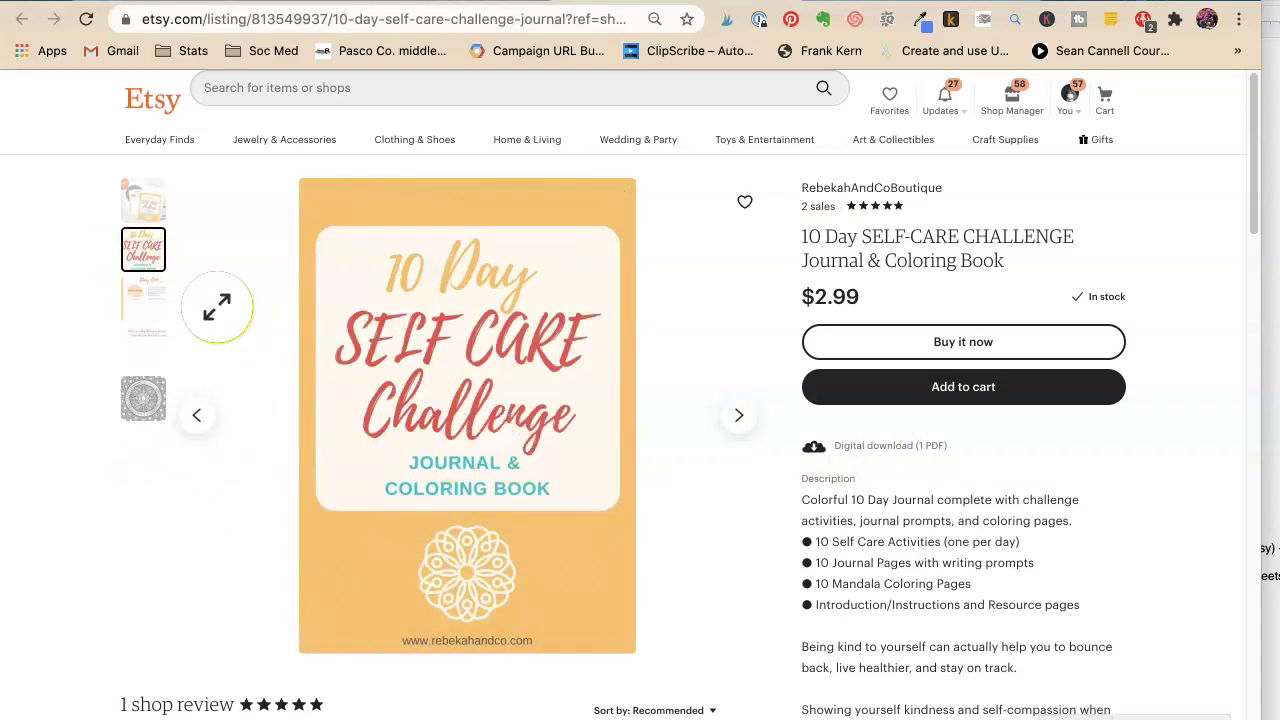
{"action": "left_click", "coordinate": [137, 293]}
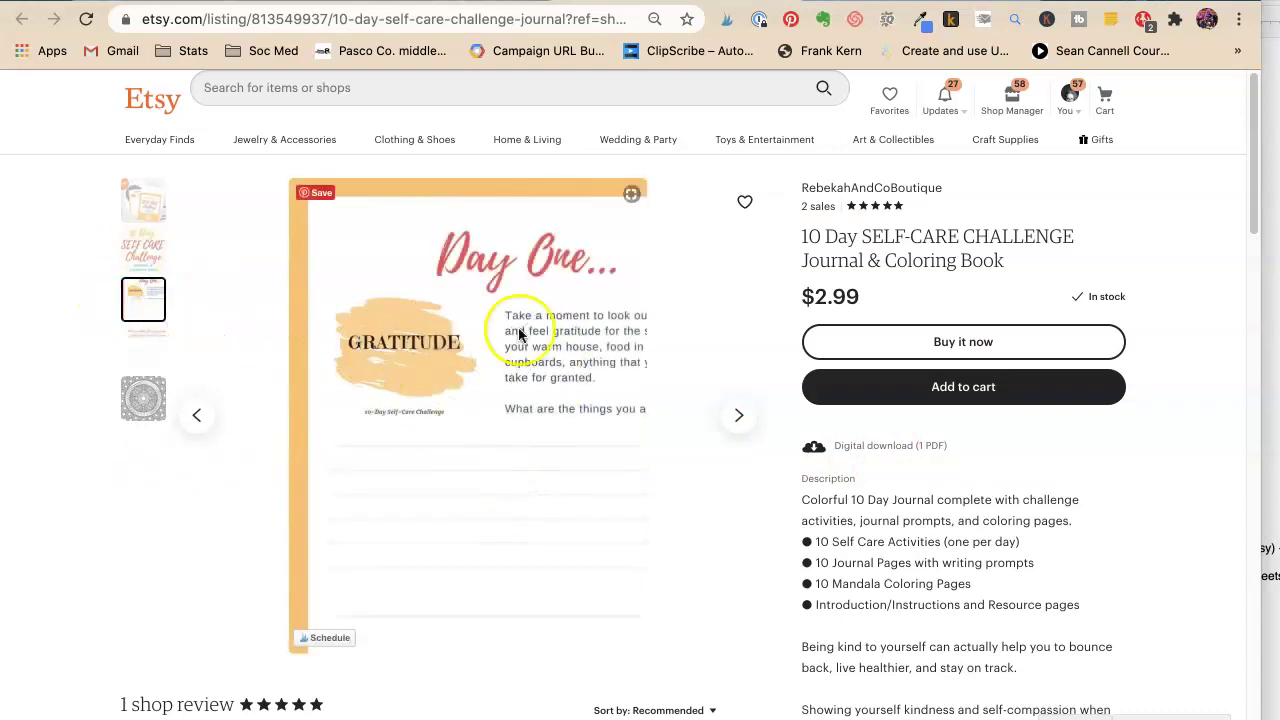
{"action": "left_click", "coordinate": [148, 217]}
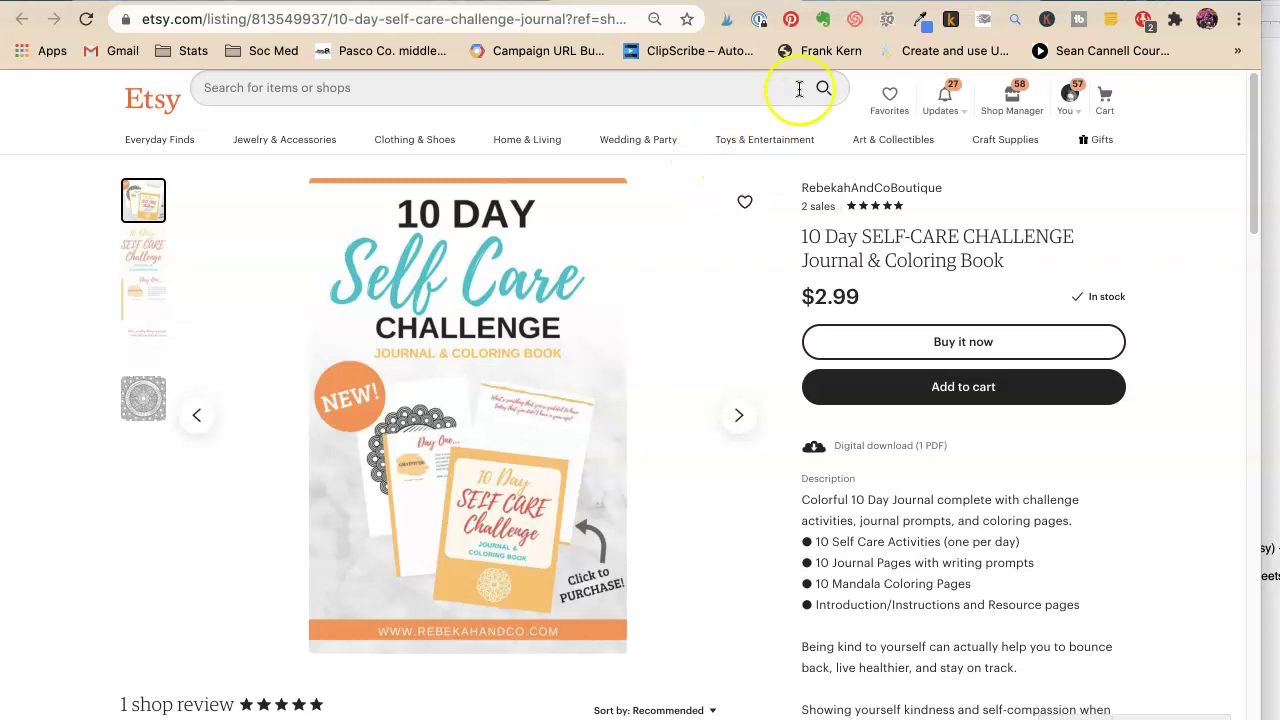
{"action": "key", "text": "ctrl+t"}
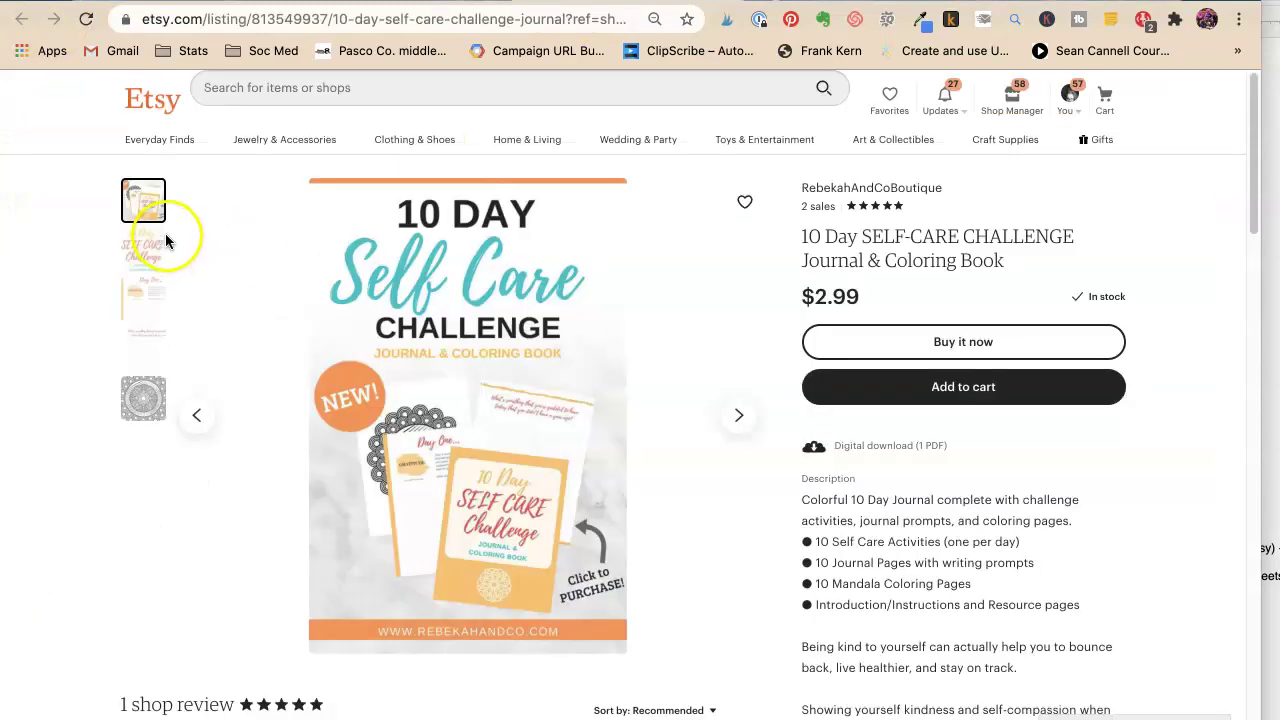
{"action": "left_click", "coordinate": [129, 263]}
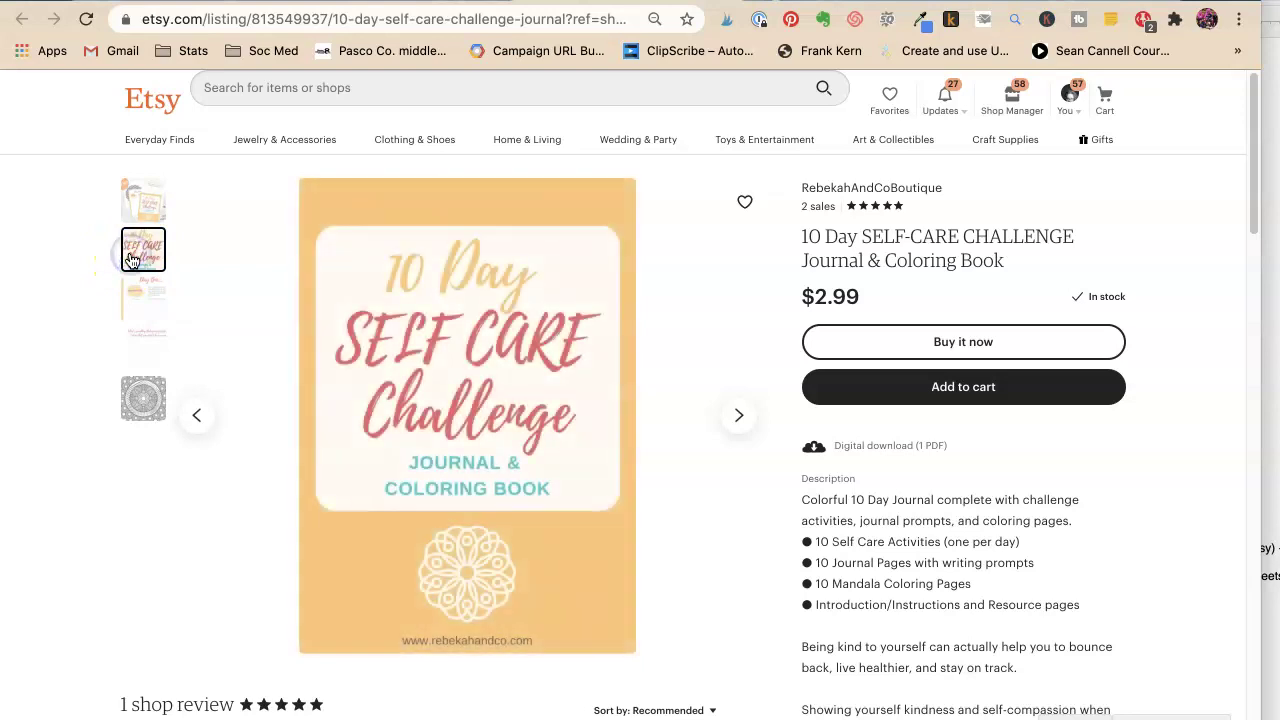
{"action": "left_click", "coordinate": [143, 303]}
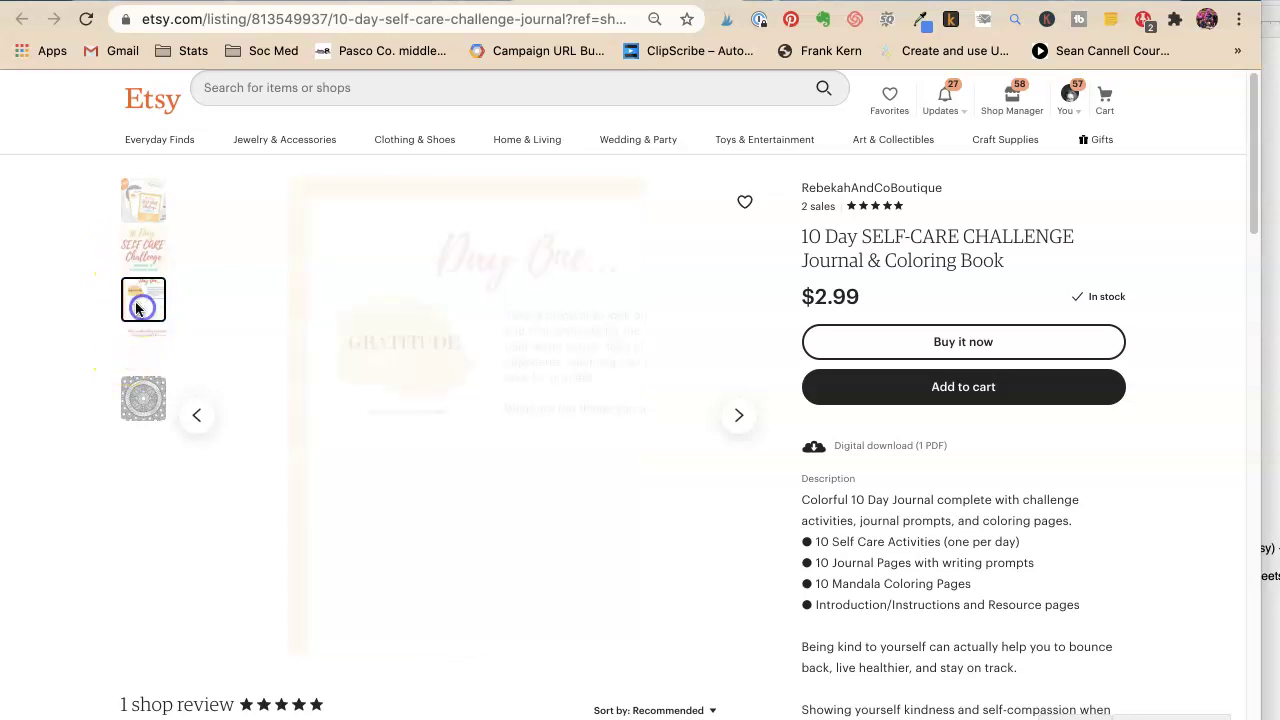
{"action": "left_click", "coordinate": [168, 200]}
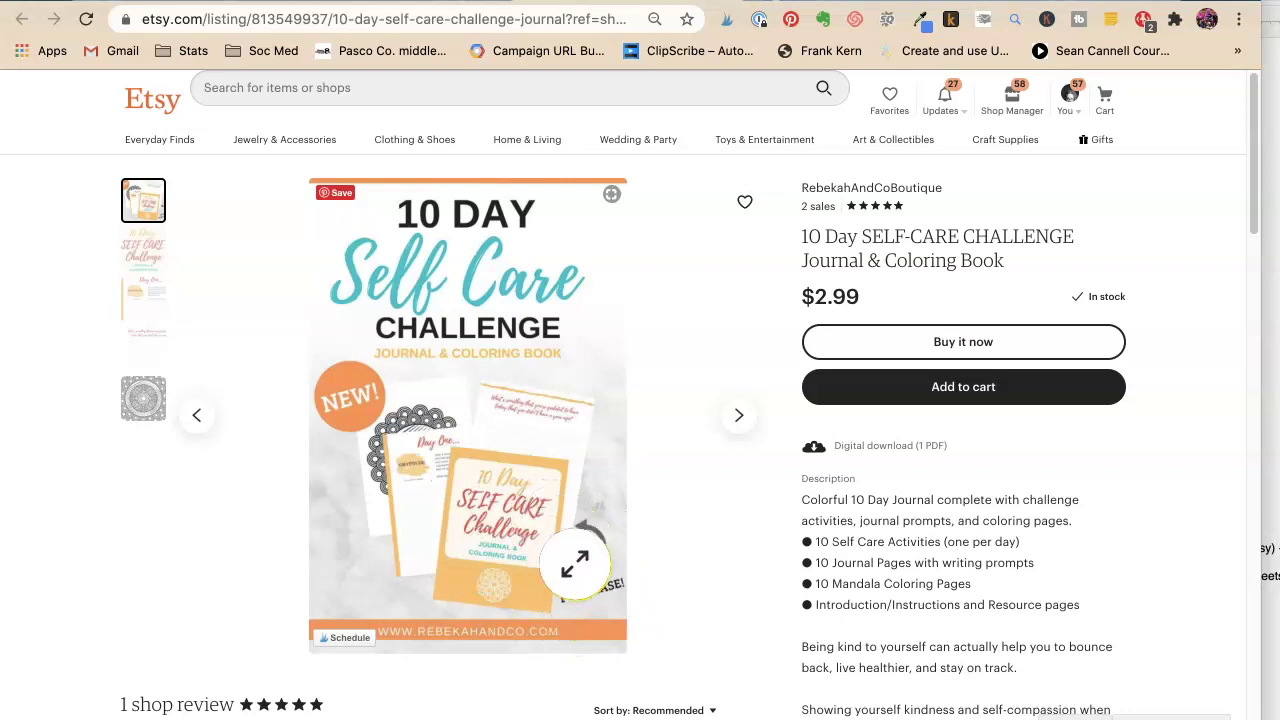
{"action": "left_click", "coordinate": [140, 245]}
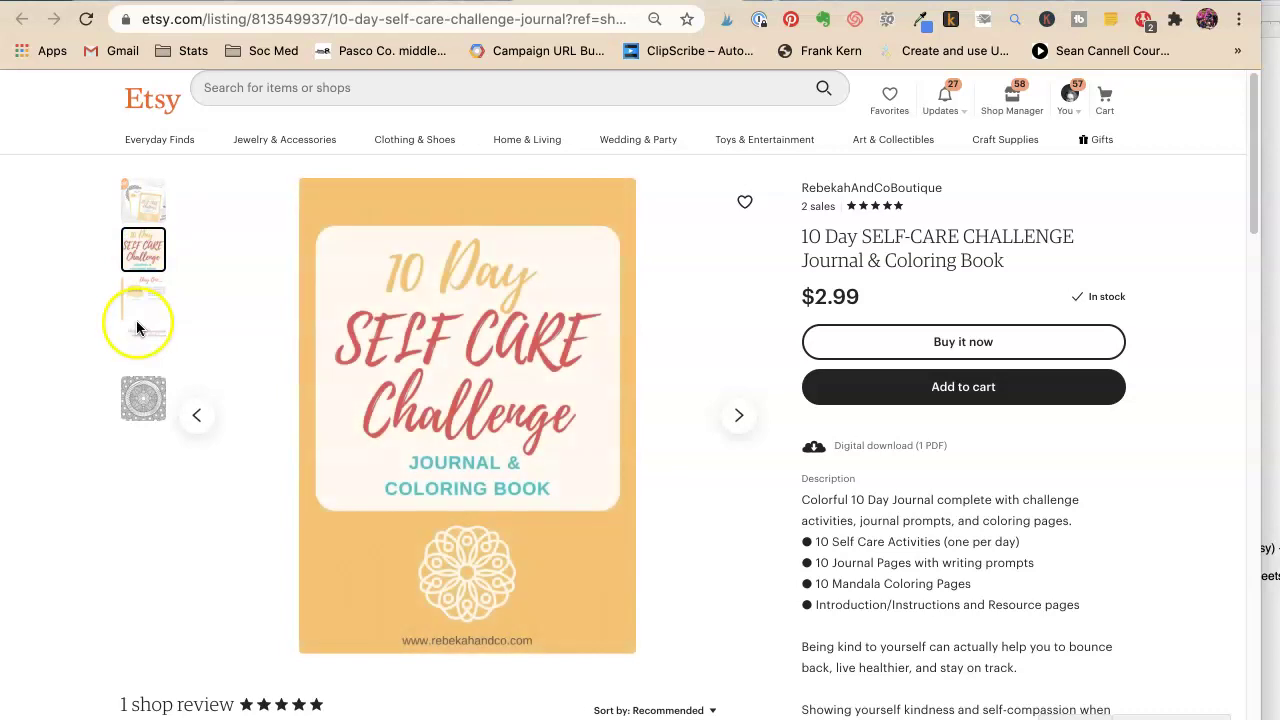
{"action": "left_click", "coordinate": [137, 308]}
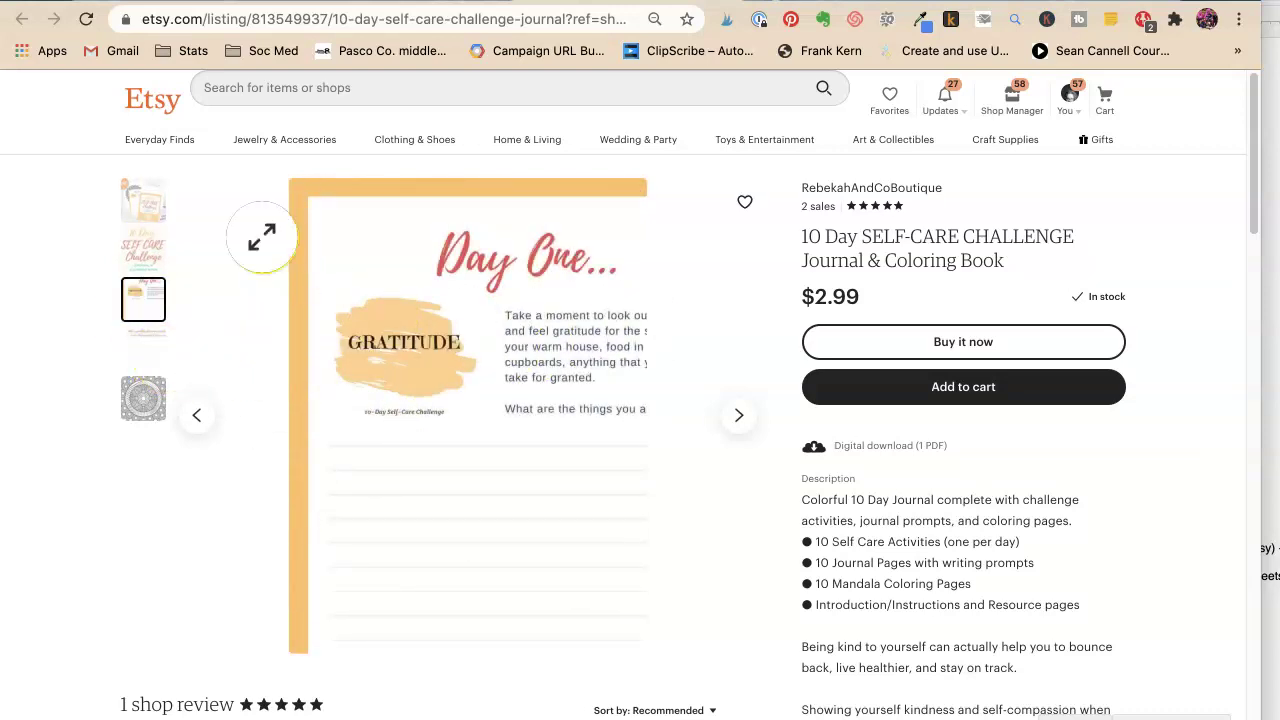
{"action": "left_click", "coordinate": [155, 388]}
{"action": "left_click", "coordinate": [141, 188]}
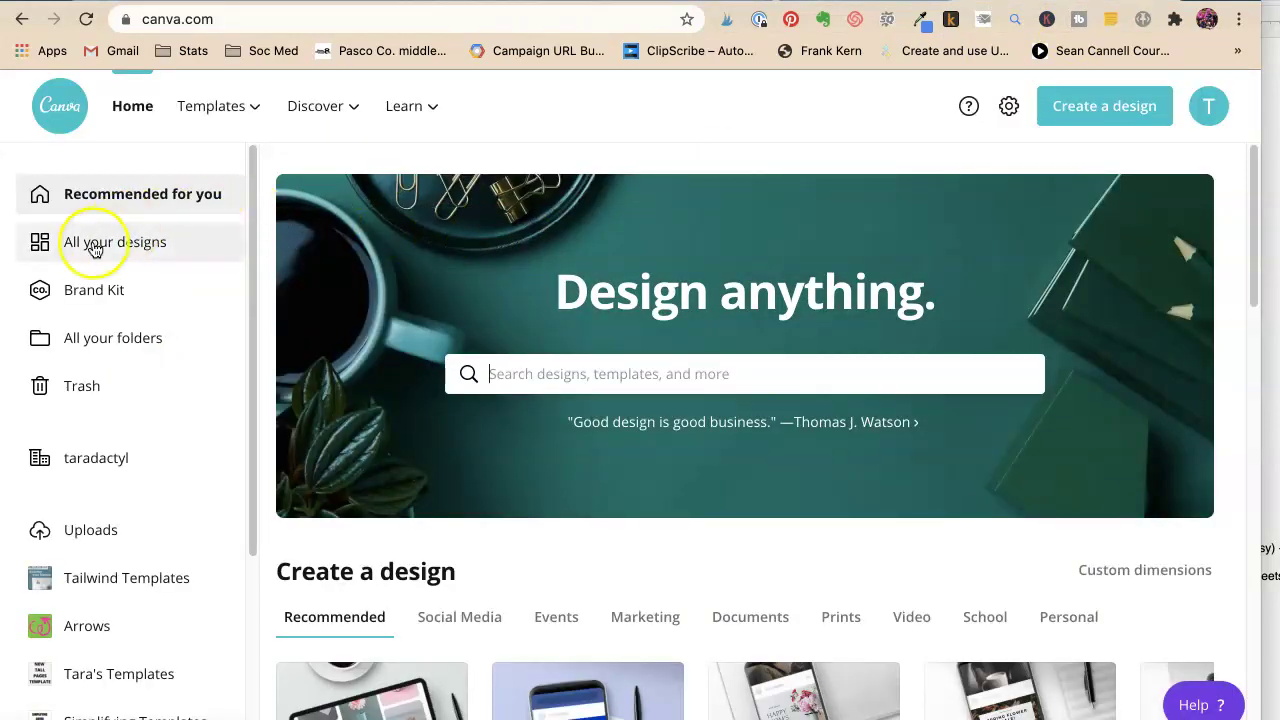
Step: Switch to Canva, open a copy of the medium pages template from the personal templates folder, and delete its MEDIUM POSTS TEMPLATE title page
{"action": "scroll", "coordinate": [88, 400], "scroll_direction": "down", "scroll_amount": 5}
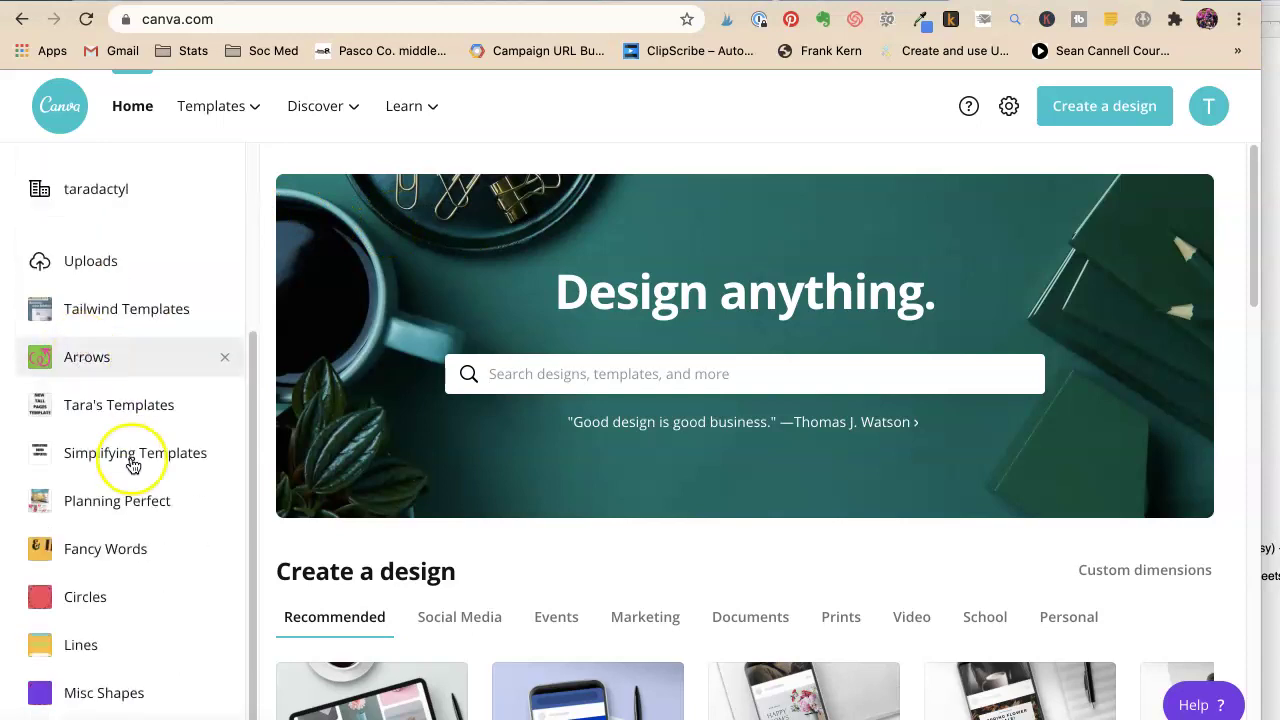
{"action": "left_click", "coordinate": [101, 419]}
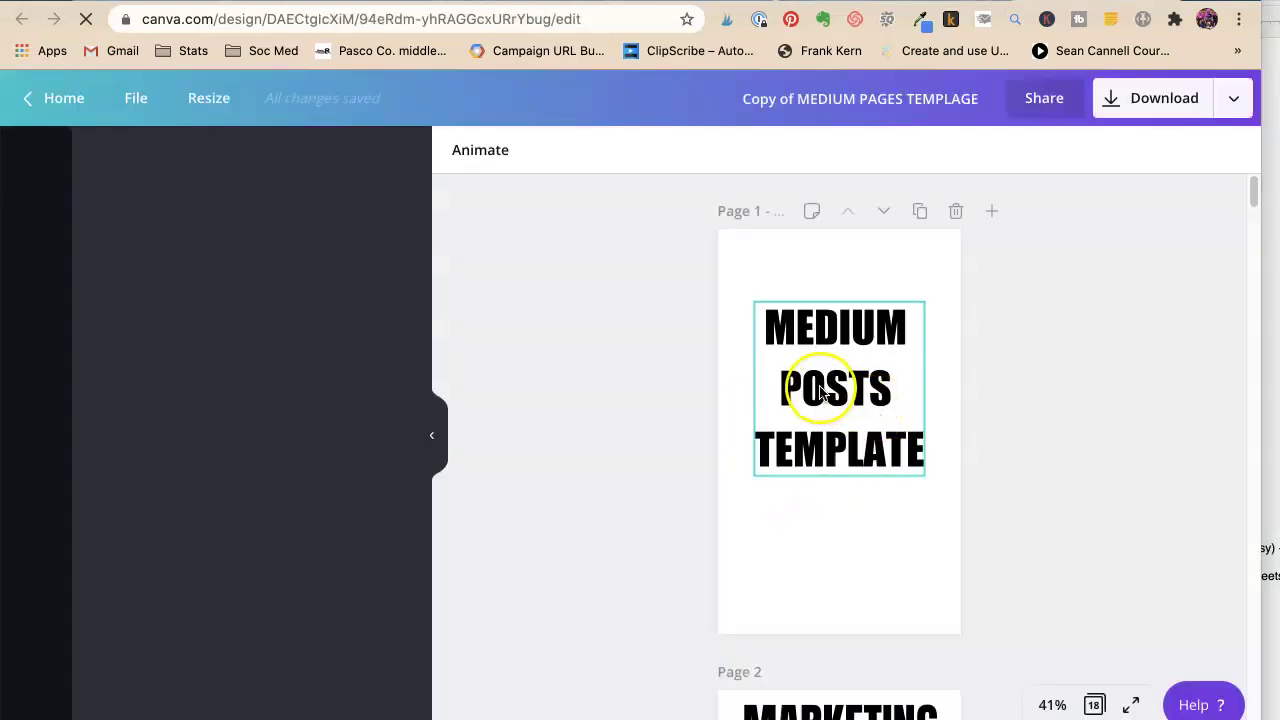
{"action": "left_click", "coordinate": [958, 211]}
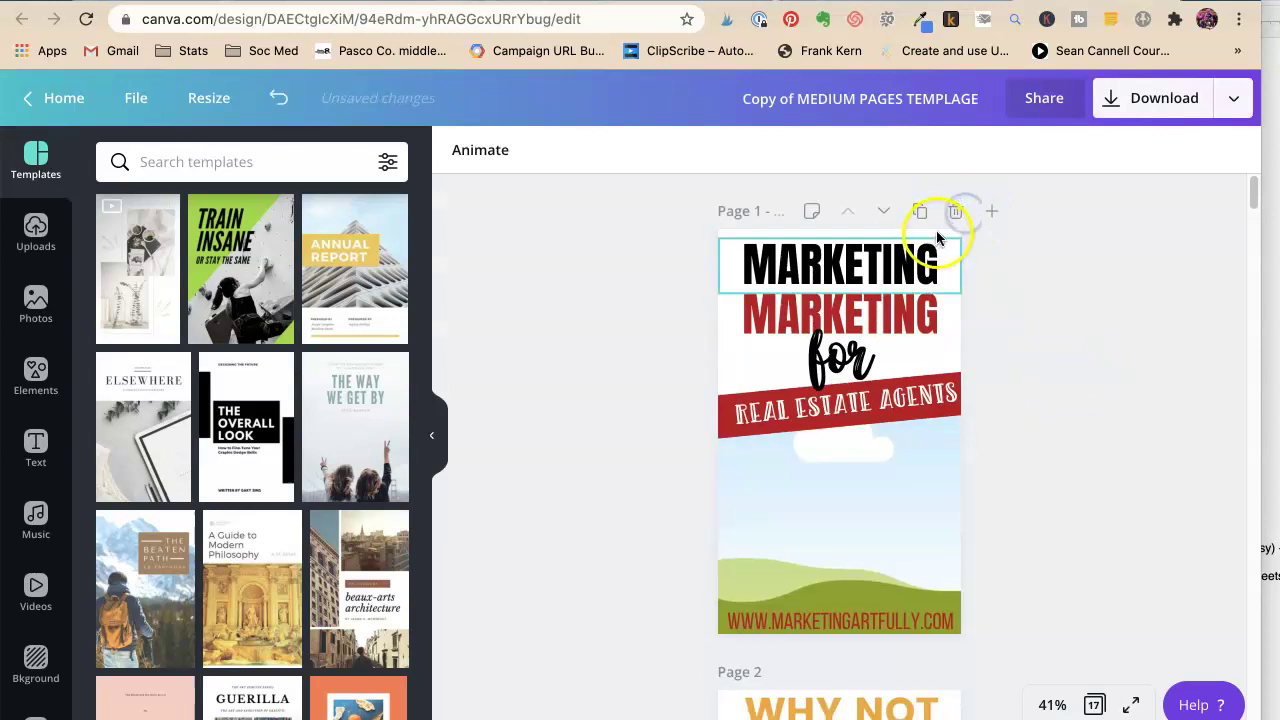
Step: Examine the text-heavy pin layouts on the template's first two pages, starting with the MARKETING heading for real estate agents
{"action": "double_click", "coordinate": [802, 262]}
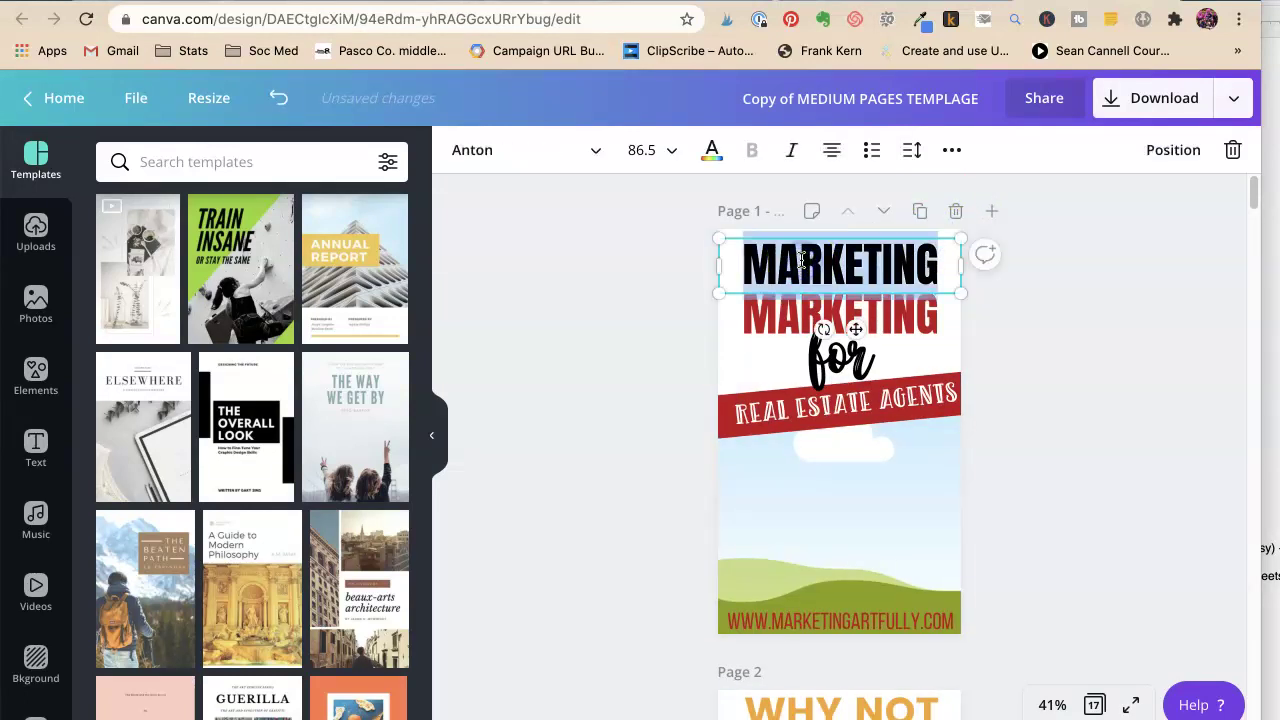
{"action": "left_click", "coordinate": [1073, 331]}
{"action": "scroll", "coordinate": [1055, 348], "scroll_direction": "down", "scroll_amount": 5}
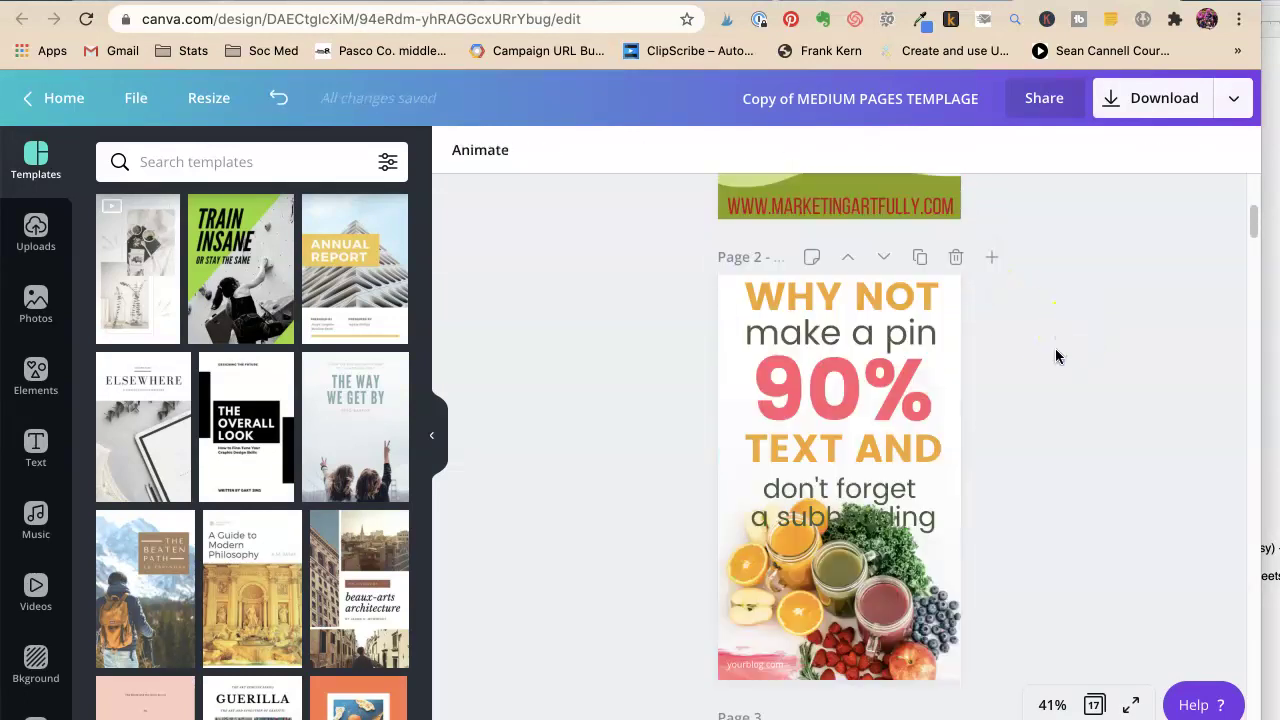
{"action": "scroll", "coordinate": [1055, 348], "scroll_direction": "up", "scroll_amount": 1}
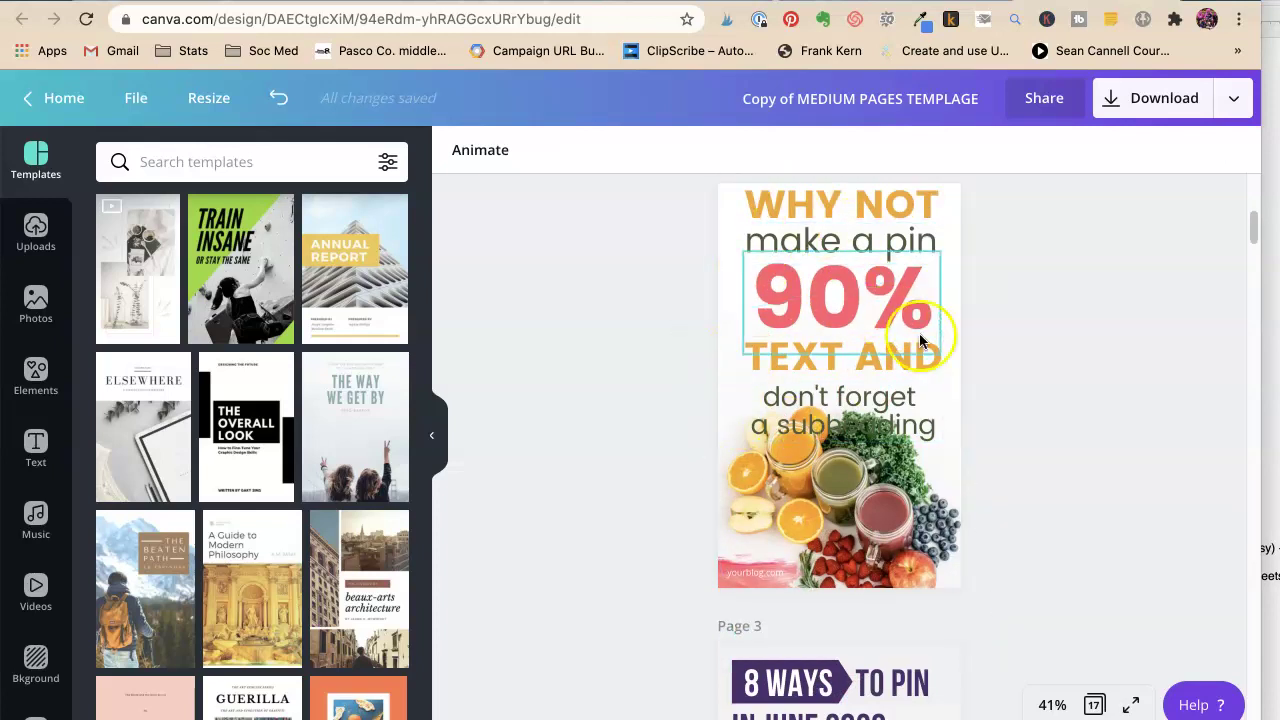
{"action": "left_click", "coordinate": [826, 150]}
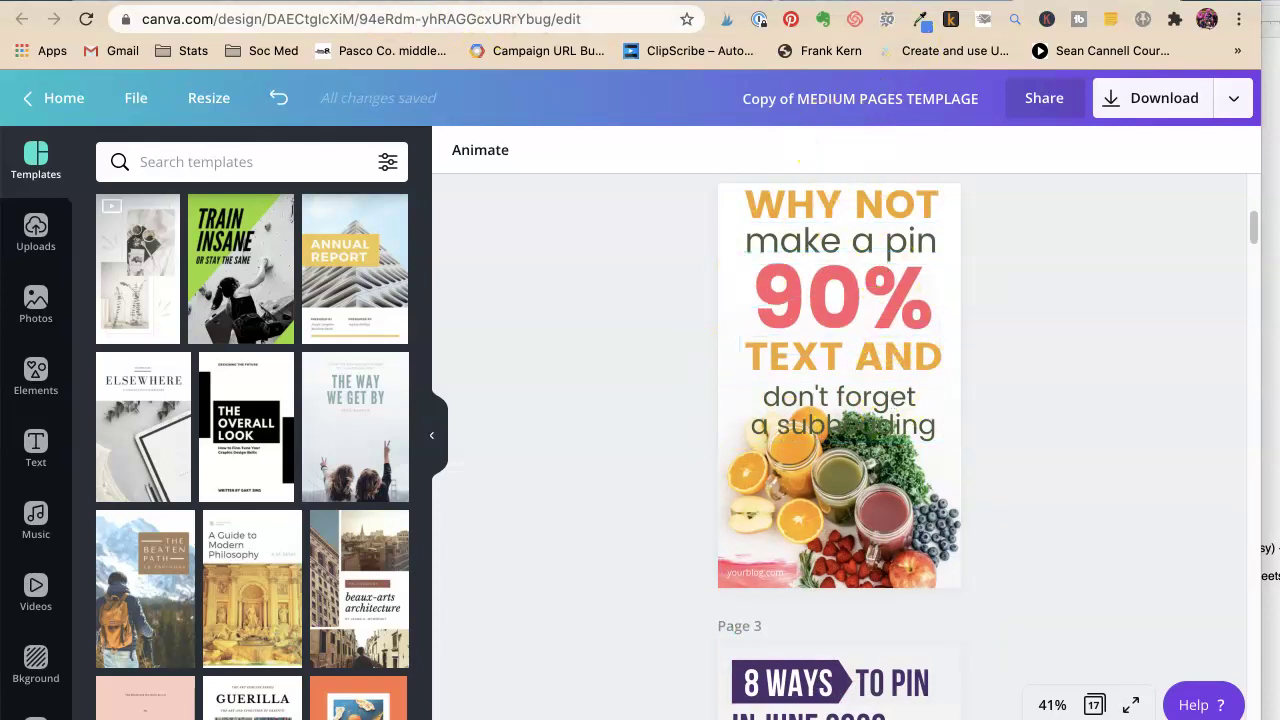
Step: Copy the promotional image from the Etsy listing, paste it onto Canva's WHY NOT pin, and enlarge it to the pin's full width
{"action": "key", "text": "ctrl+Tab"}
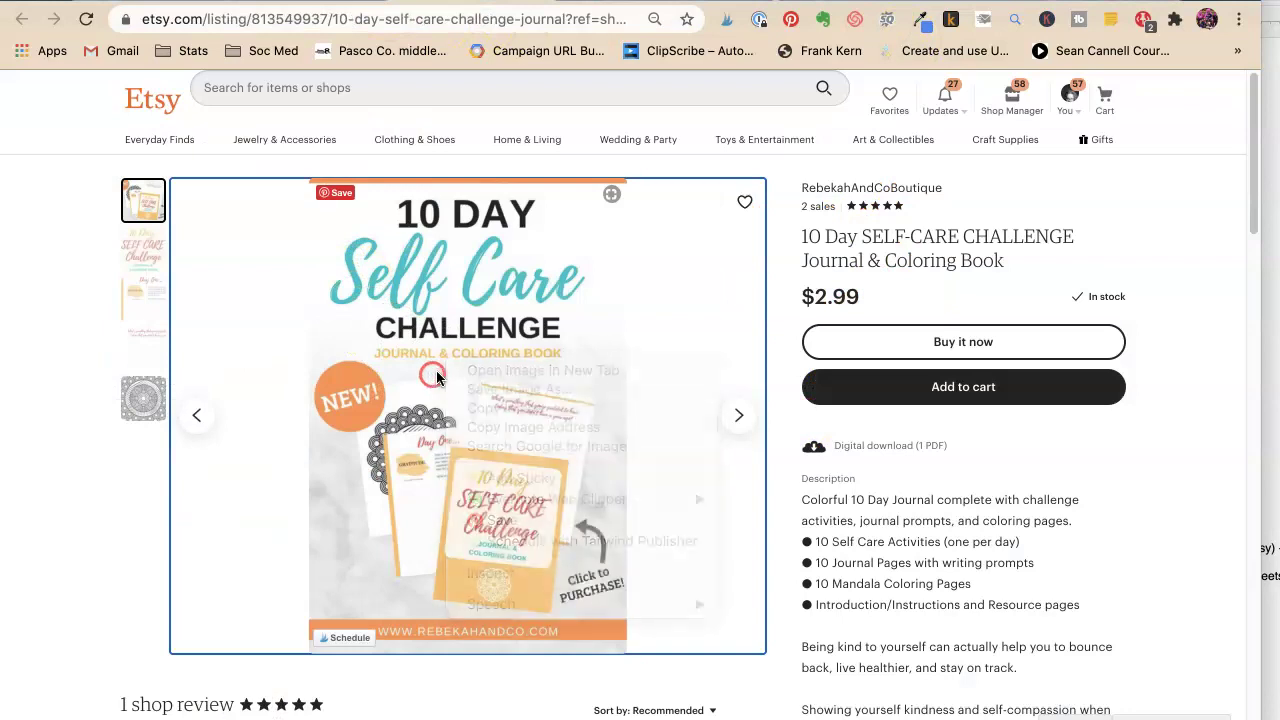
{"action": "right_click", "coordinate": [446, 366]}
{"action": "left_click", "coordinate": [481, 412]}
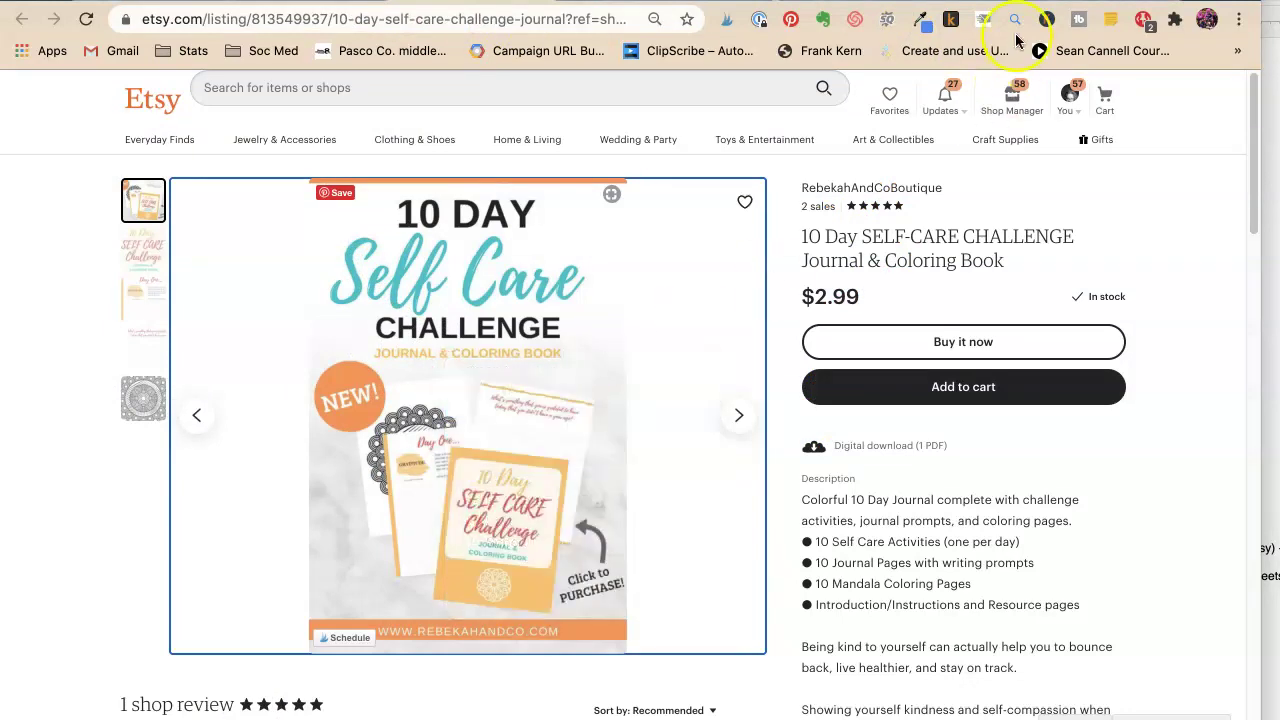
{"action": "key", "text": "ctrl+Tab"}
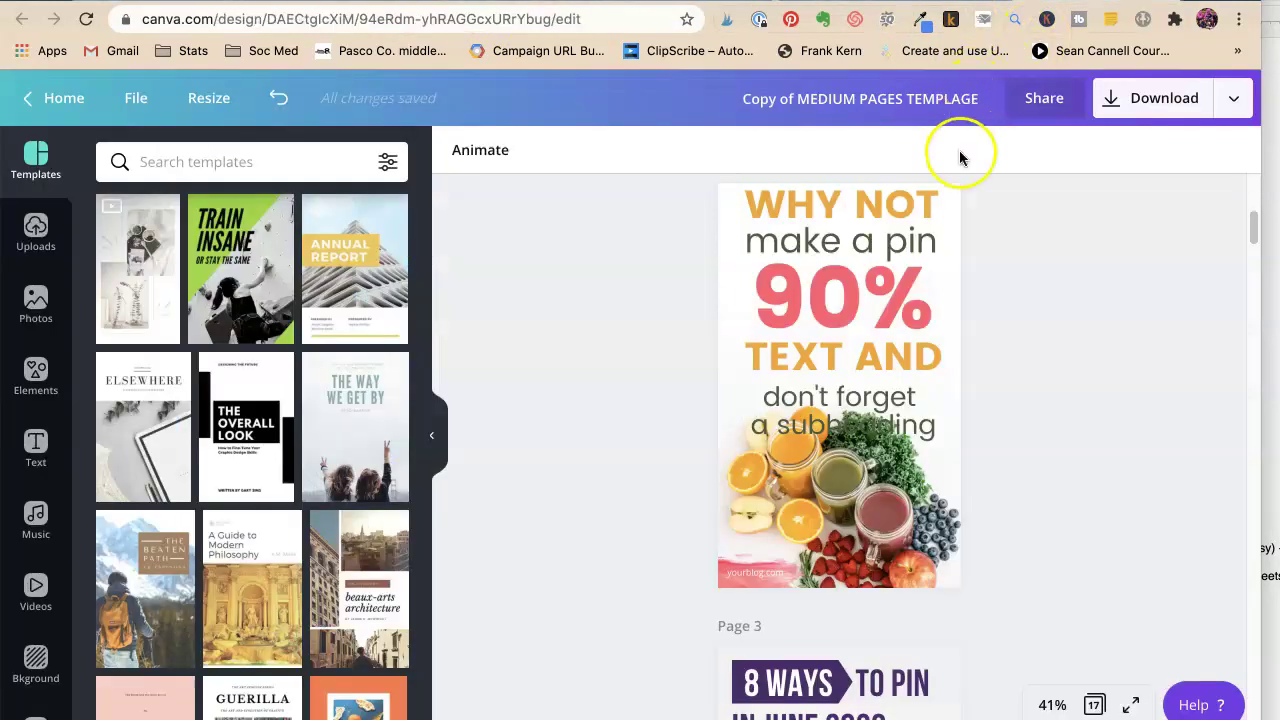
{"action": "key", "text": "ctrl+v"}
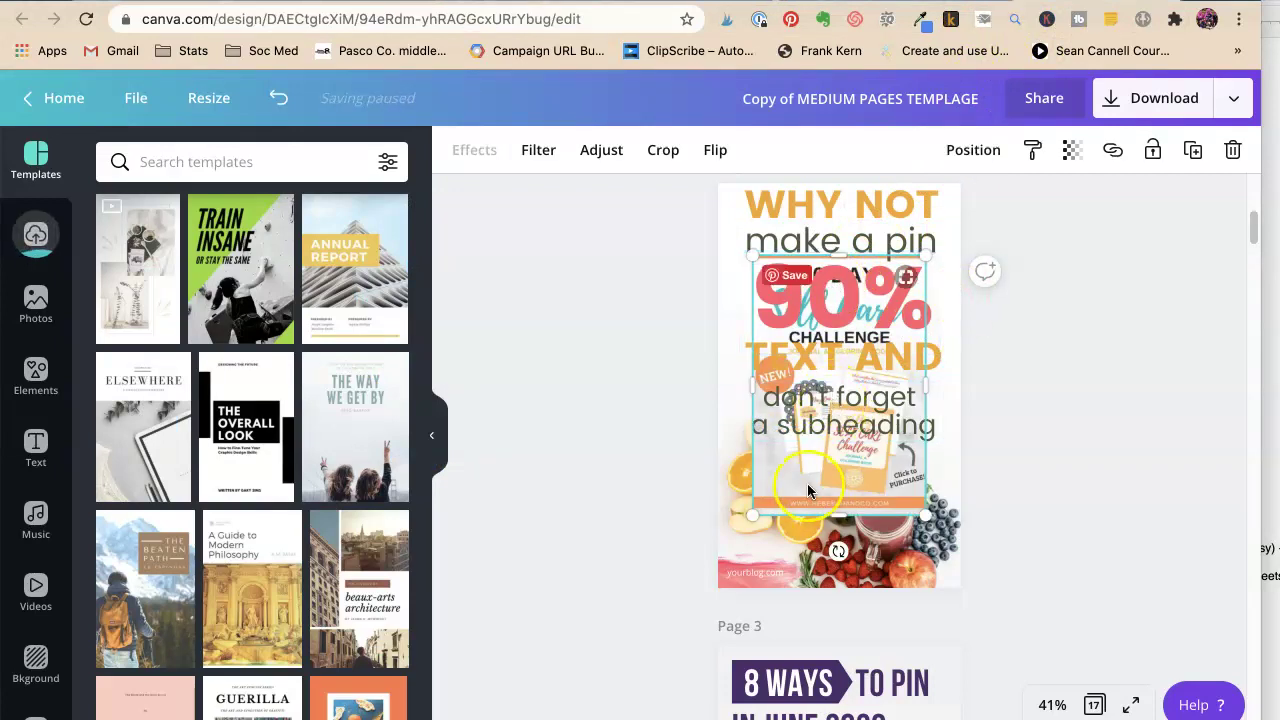
{"action": "left_click_drag", "start_coordinate": [805, 481], "coordinate": [775, 551]}
{"action": "left_click_drag", "start_coordinate": [912, 325], "coordinate": [1004, 251]}
Step: Delete the yourblog.com text from the foot of the WHY NOT pin
{"action": "left_click", "coordinate": [752, 569]}
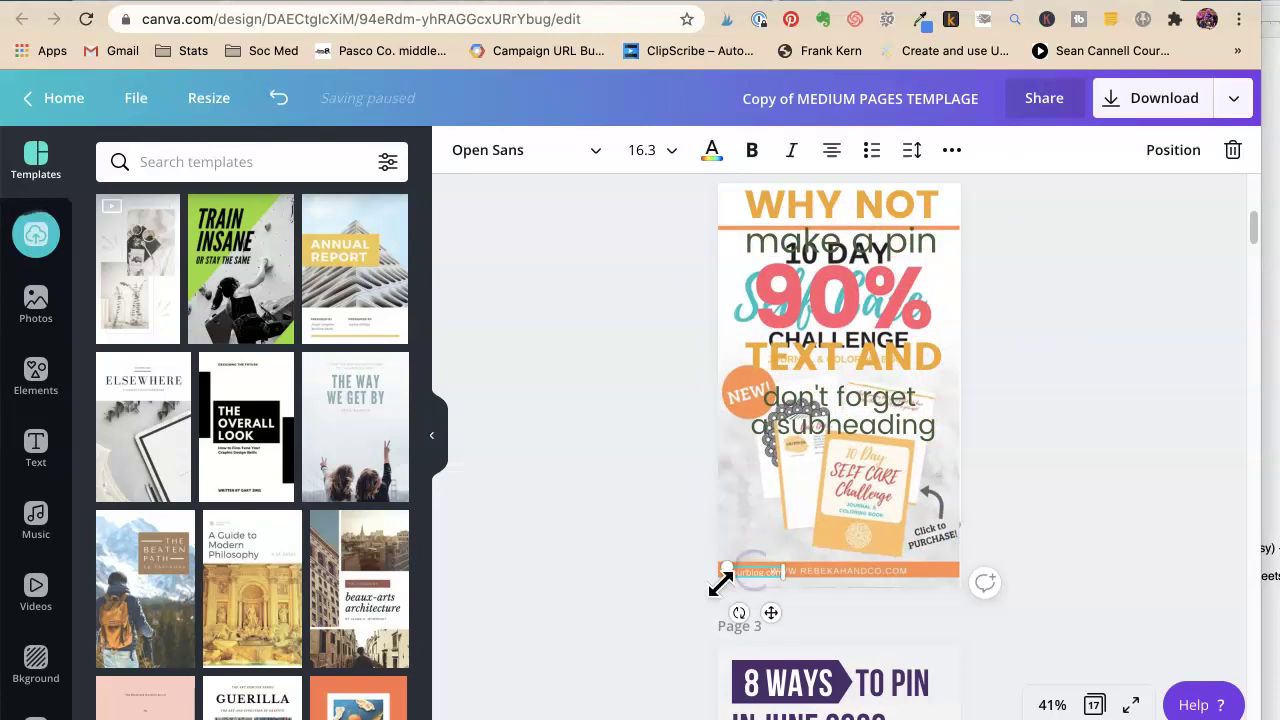
{"action": "key", "text": "Delete"}
{"action": "left_click", "coordinate": [810, 306]}
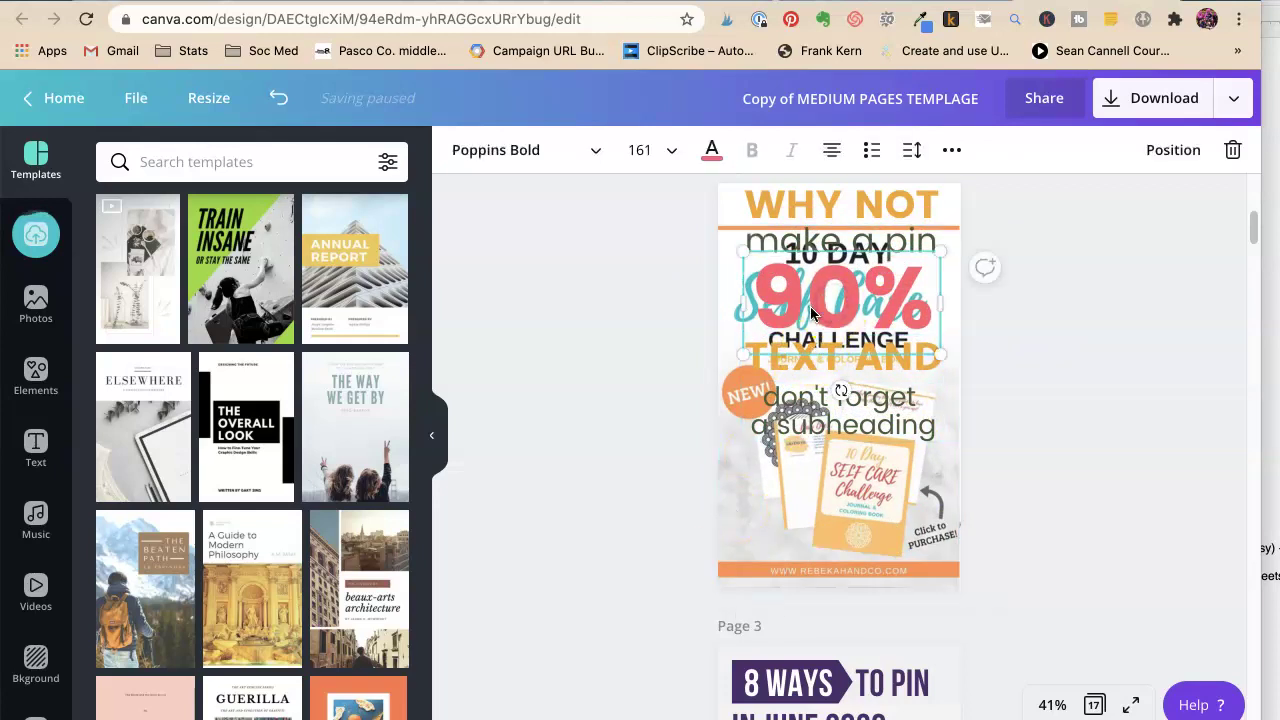
{"action": "left_click", "coordinate": [1046, 270]}
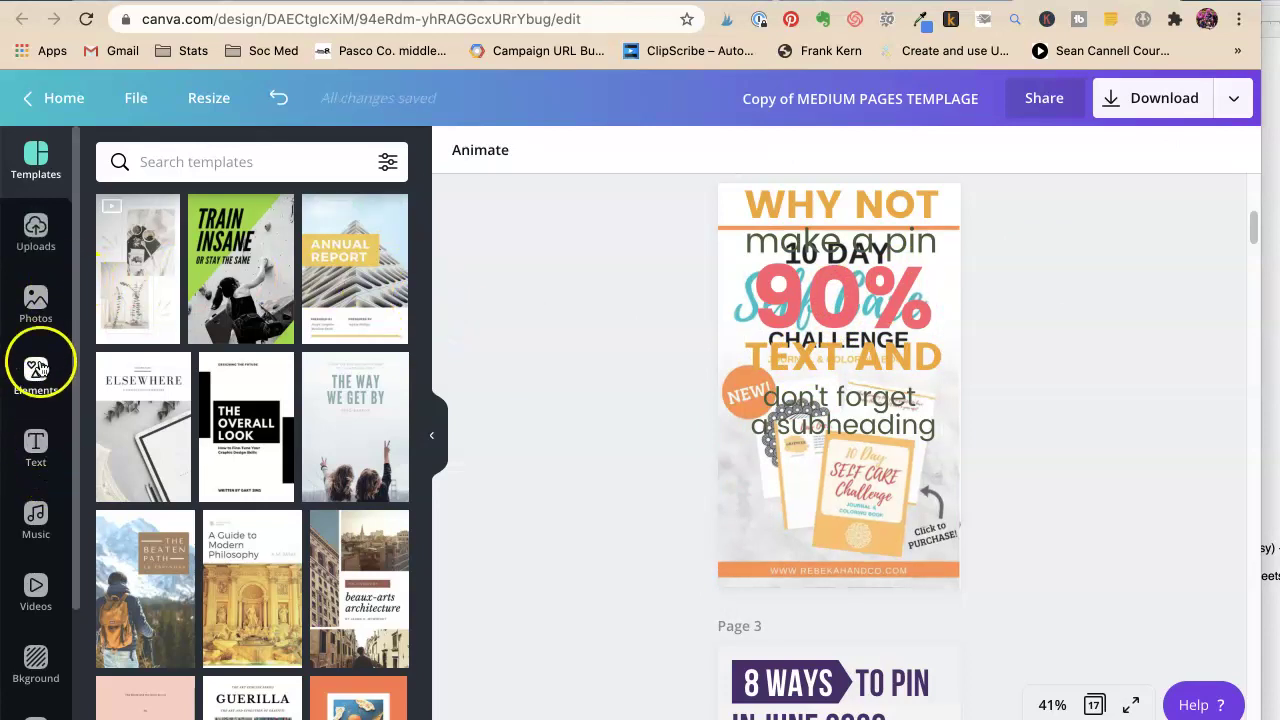
Step: Cover the promotional image's title with a white square stretched over the pin's upper half, and move the subheading text lower
{"action": "left_click", "coordinate": [38, 372]}
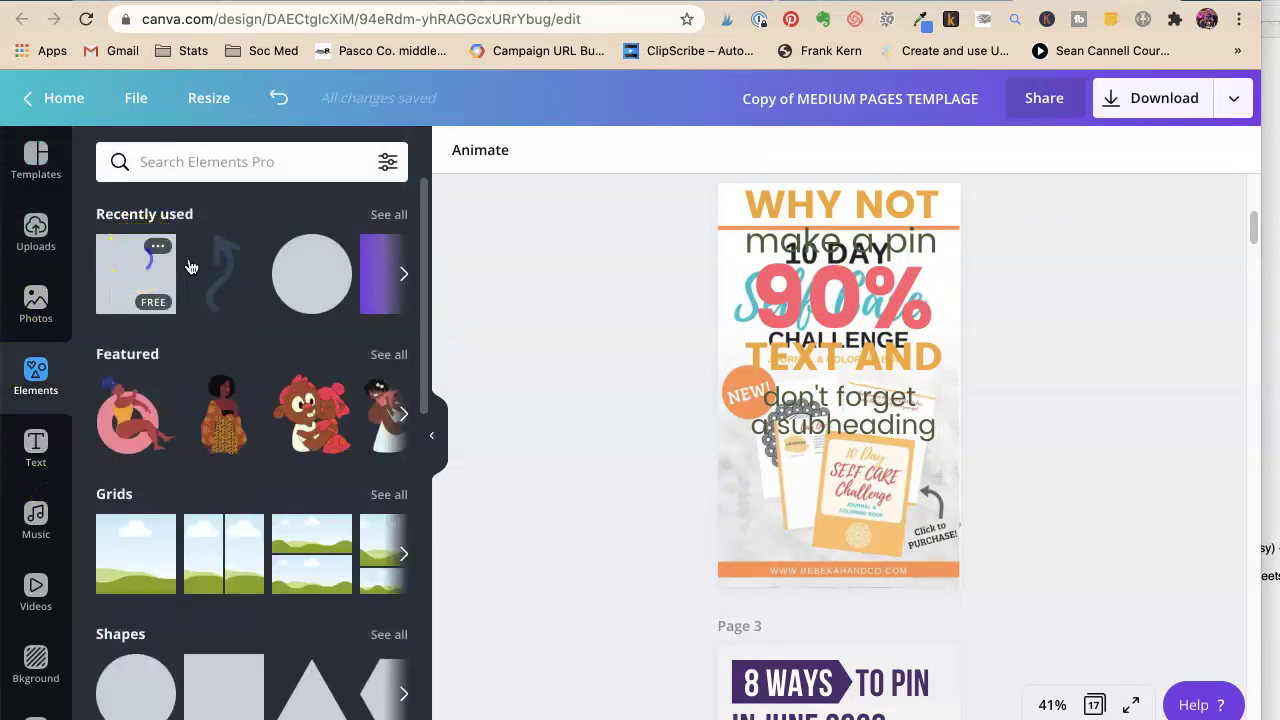
{"action": "left_click", "coordinate": [258, 267]}
{"action": "left_click_drag", "start_coordinate": [773, 410], "coordinate": [789, 464]}
{"action": "left_click", "coordinate": [812, 373]}
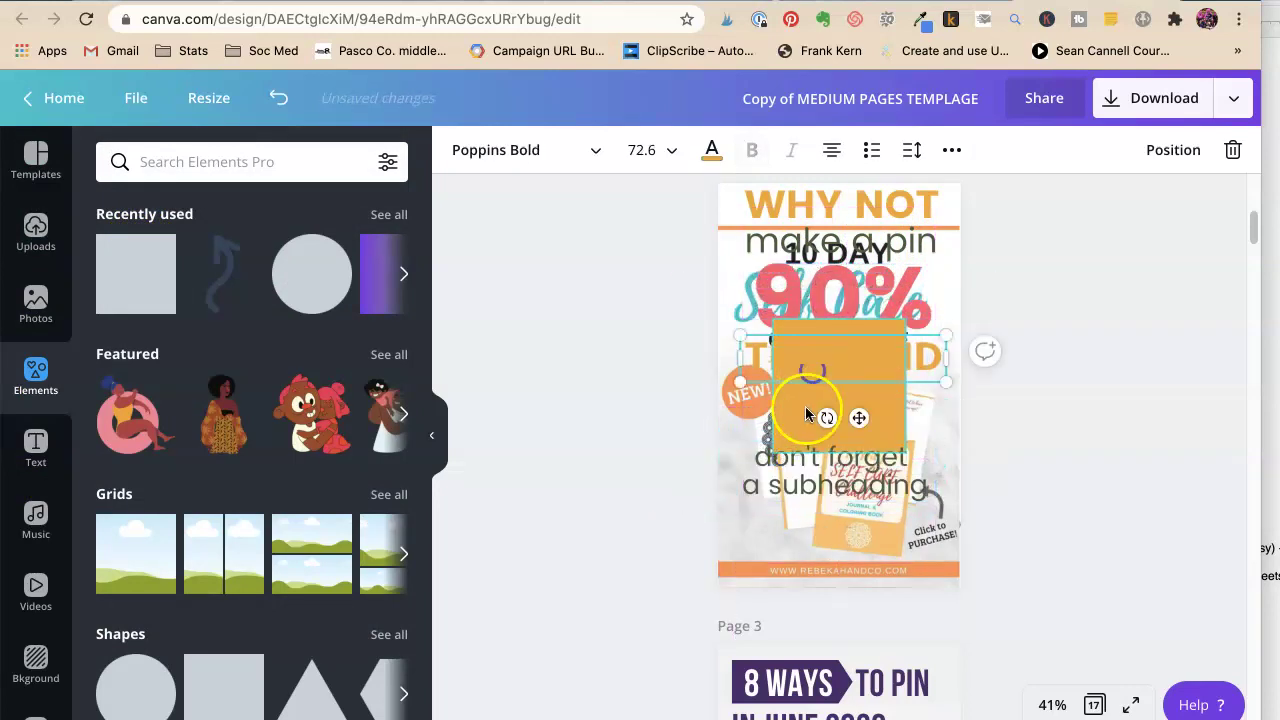
{"action": "left_click_drag", "start_coordinate": [802, 416], "coordinate": [740, 338]}
{"action": "left_click_drag", "start_coordinate": [846, 310], "coordinate": [1019, 310]}
{"action": "left_click_drag", "start_coordinate": [846, 242], "coordinate": [846, 175]}
{"action": "left_click", "coordinate": [459, 149]}
{"action": "left_click", "coordinate": [386, 565]}
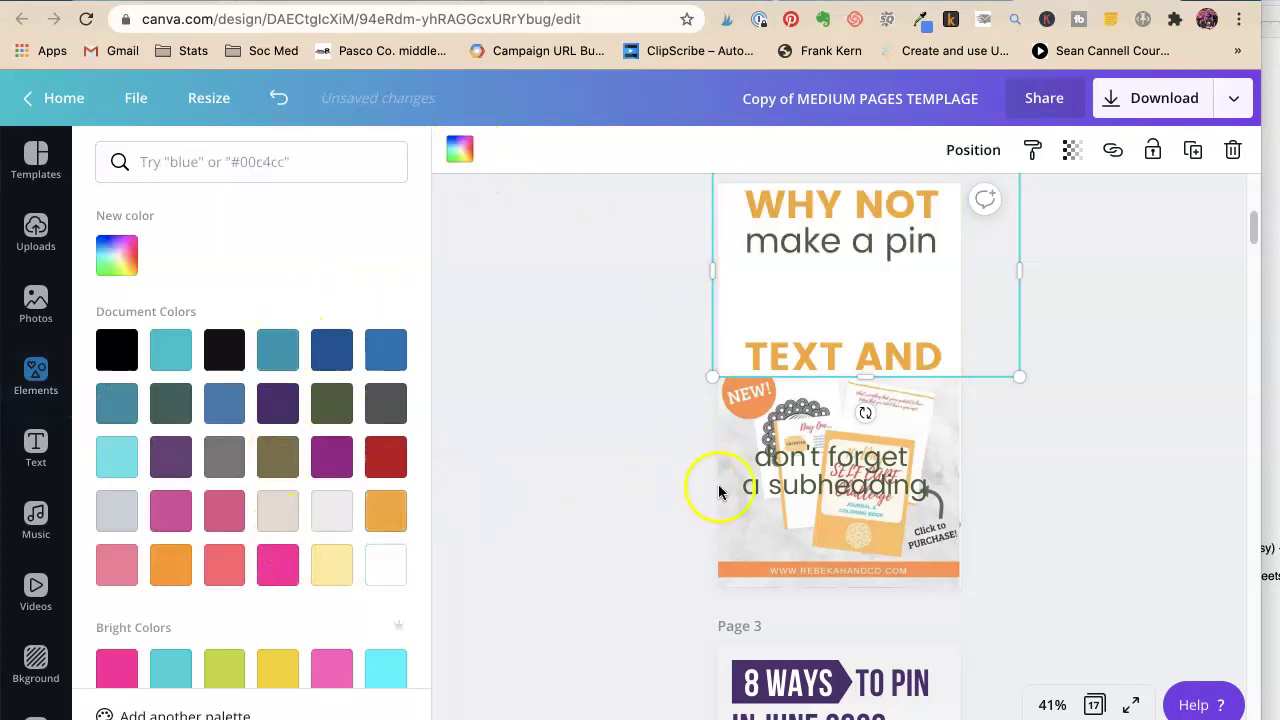
Step: Send the white box and promotional image to the back, and delete the fruit and smoothie photo covering them
{"action": "left_click", "coordinate": [731, 503], "text": "shift"}
{"action": "right_click", "coordinate": [731, 503]}
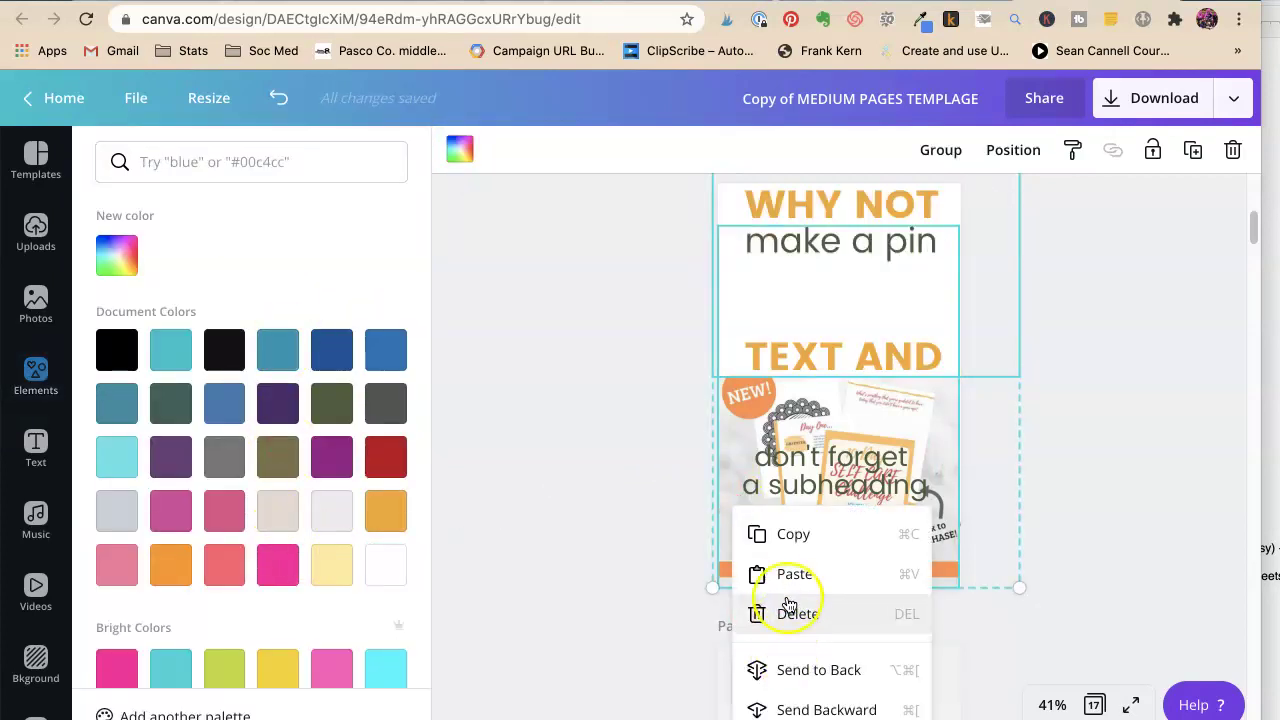
{"action": "left_click", "coordinate": [820, 672]}
{"action": "left_click", "coordinate": [1075, 468]}
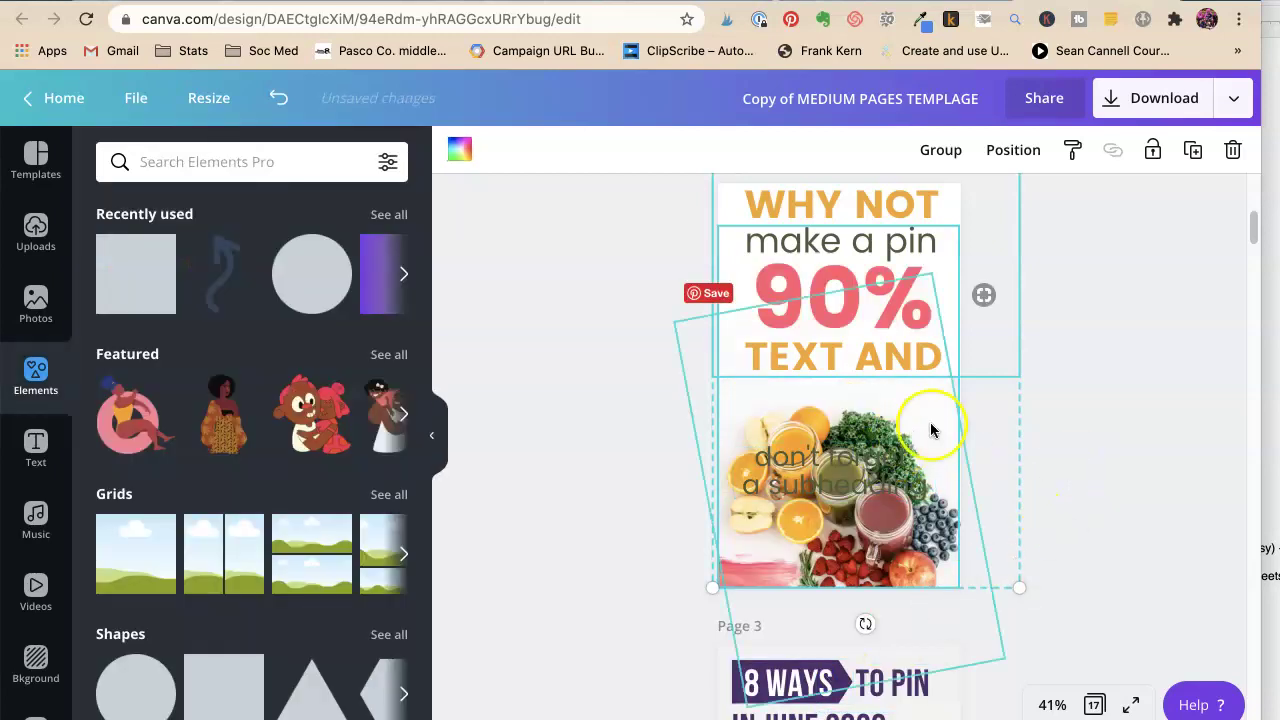
{"action": "left_click", "coordinate": [948, 455]}
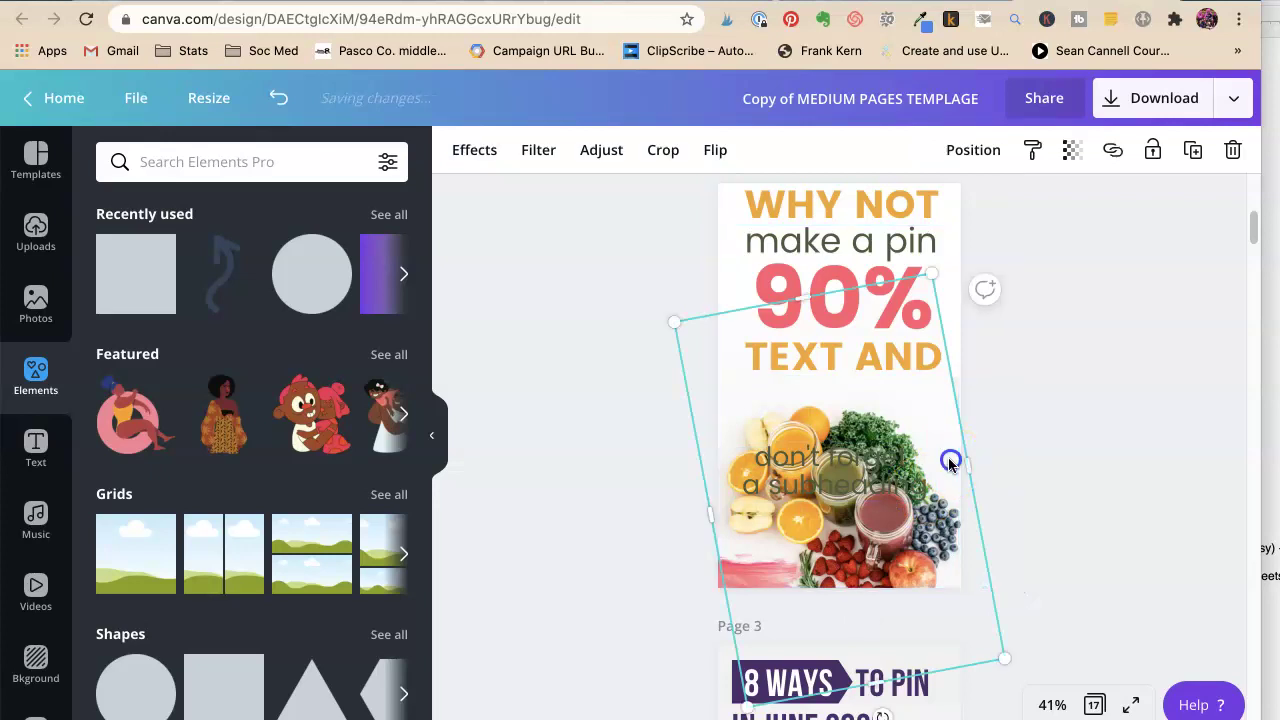
{"action": "key", "text": "Delete"}
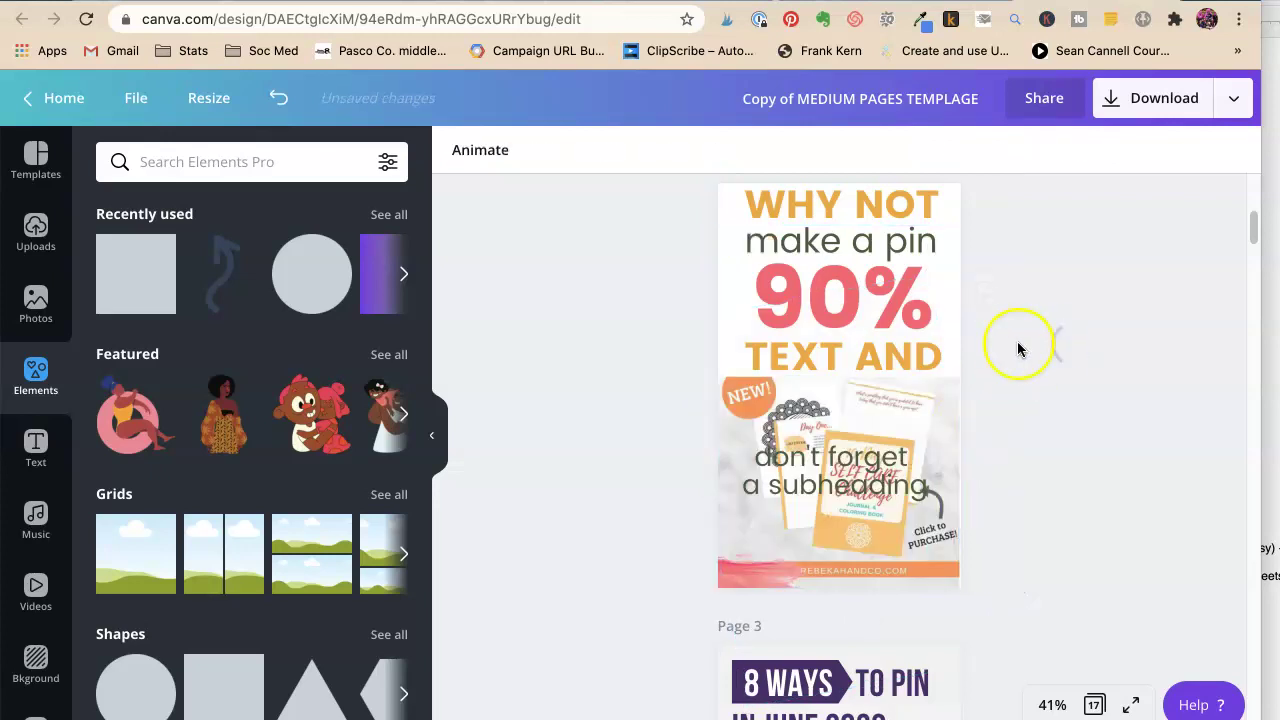
Step: Adjust the white box's lower edge so it hides the promotional image's title but leaves the NEW! badge uncovered
{"action": "left_click", "coordinate": [734, 318]}
{"action": "left_click_drag", "start_coordinate": [871, 372], "coordinate": [887, 364]}
{"action": "left_click", "coordinate": [1048, 430]}
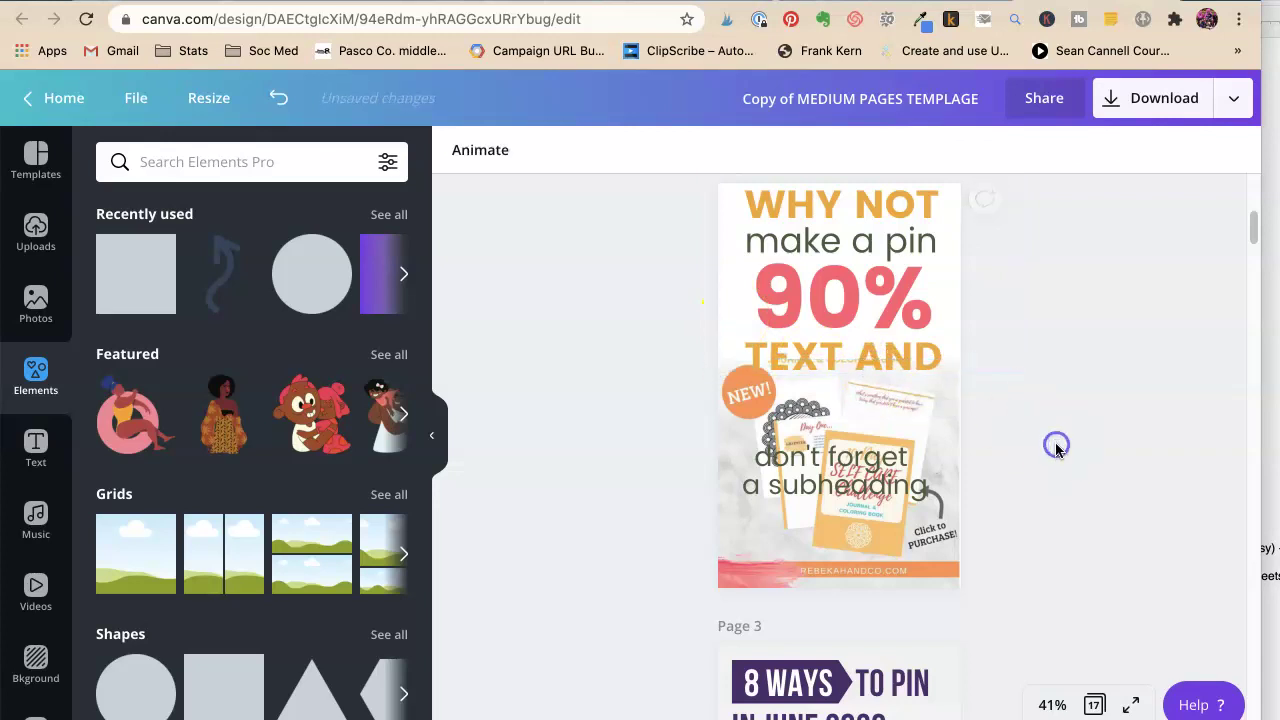
{"action": "left_click", "coordinate": [723, 301]}
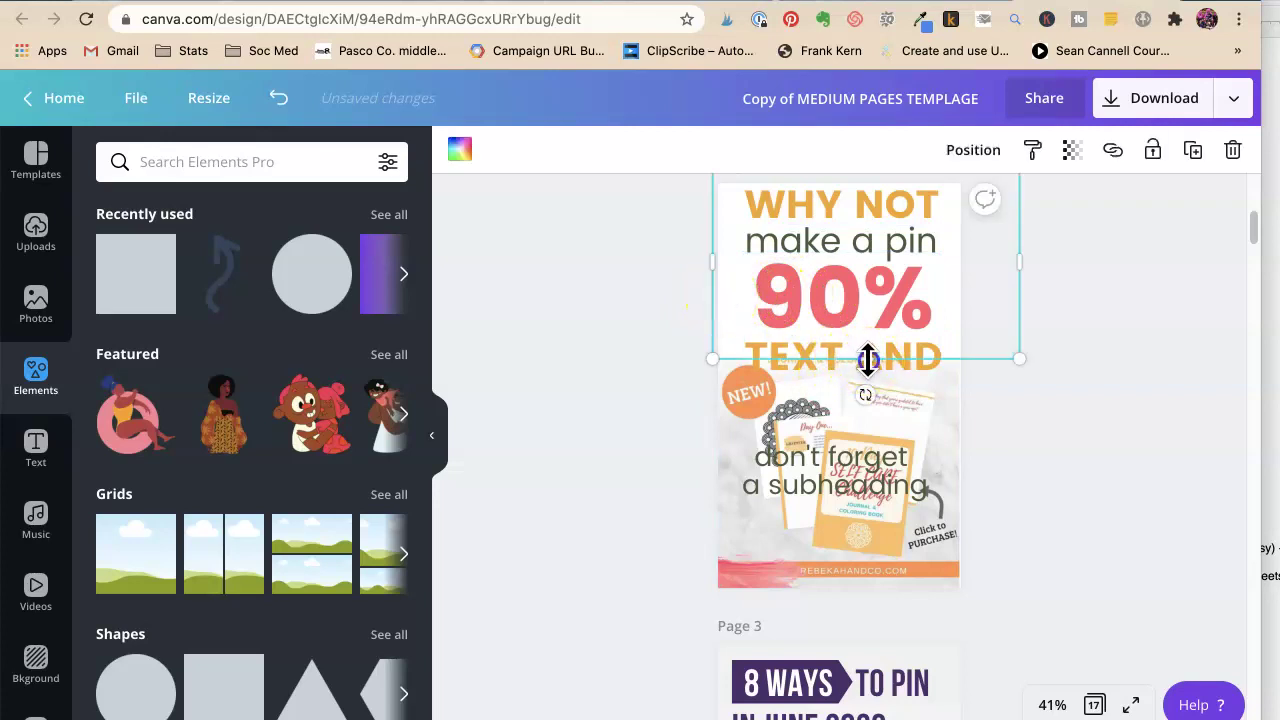
{"action": "left_click_drag", "start_coordinate": [867, 362], "coordinate": [864, 365]}
{"action": "left_click", "coordinate": [1052, 445]}
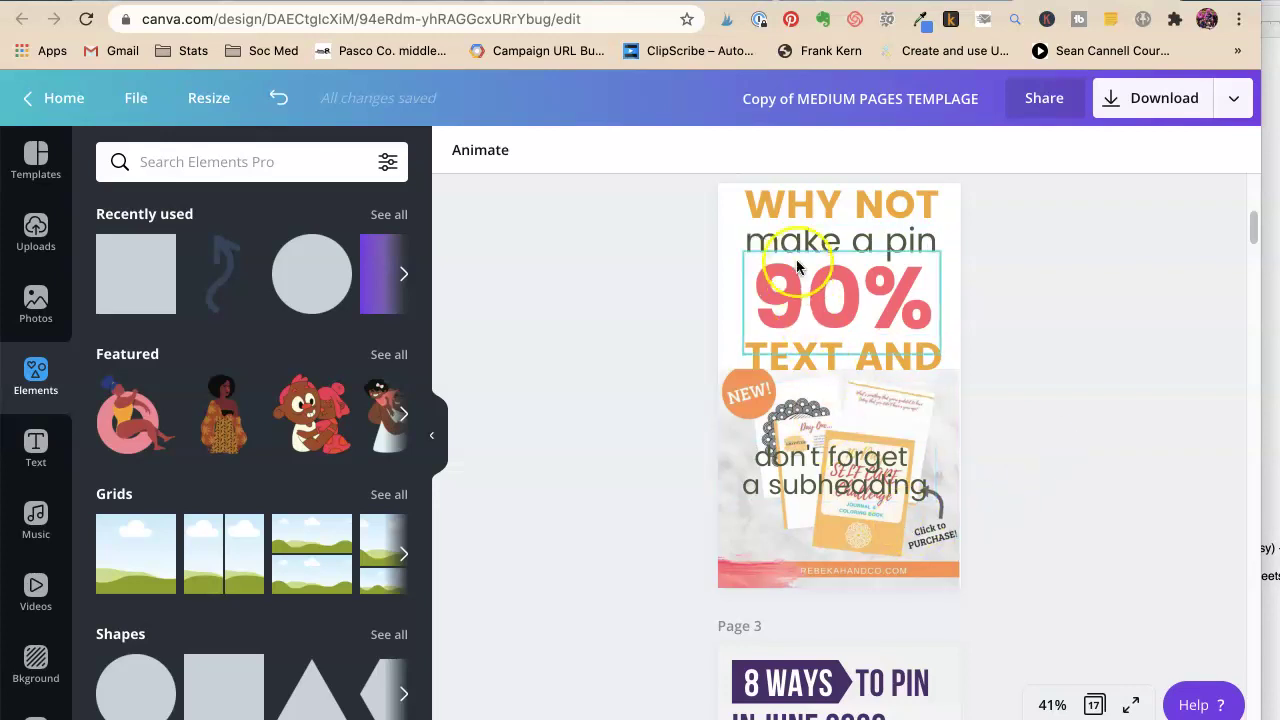
Step: Replace the WHY NOT heading with "Want to feel", set it to size 64, and widen its box to fit one line
{"action": "left_click", "coordinate": [818, 215]}
{"action": "double_click", "coordinate": [819, 211]}
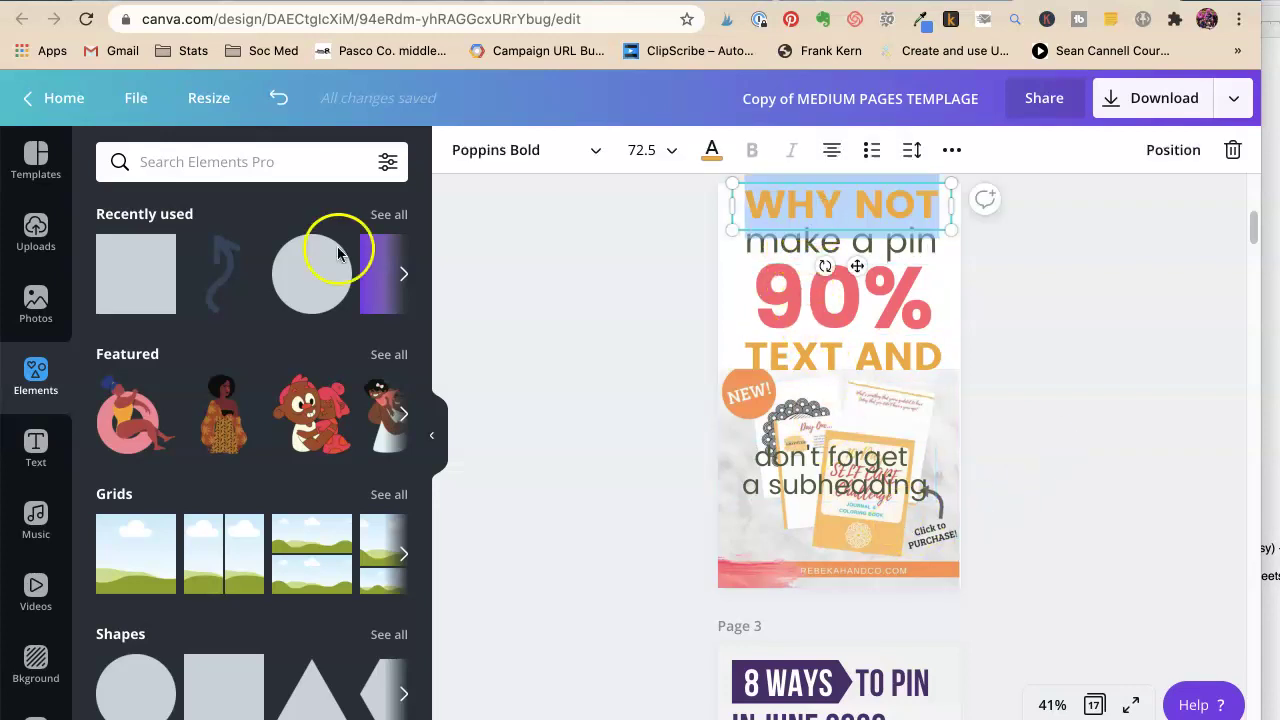
{"action": "type", "text": "Want to feel"}
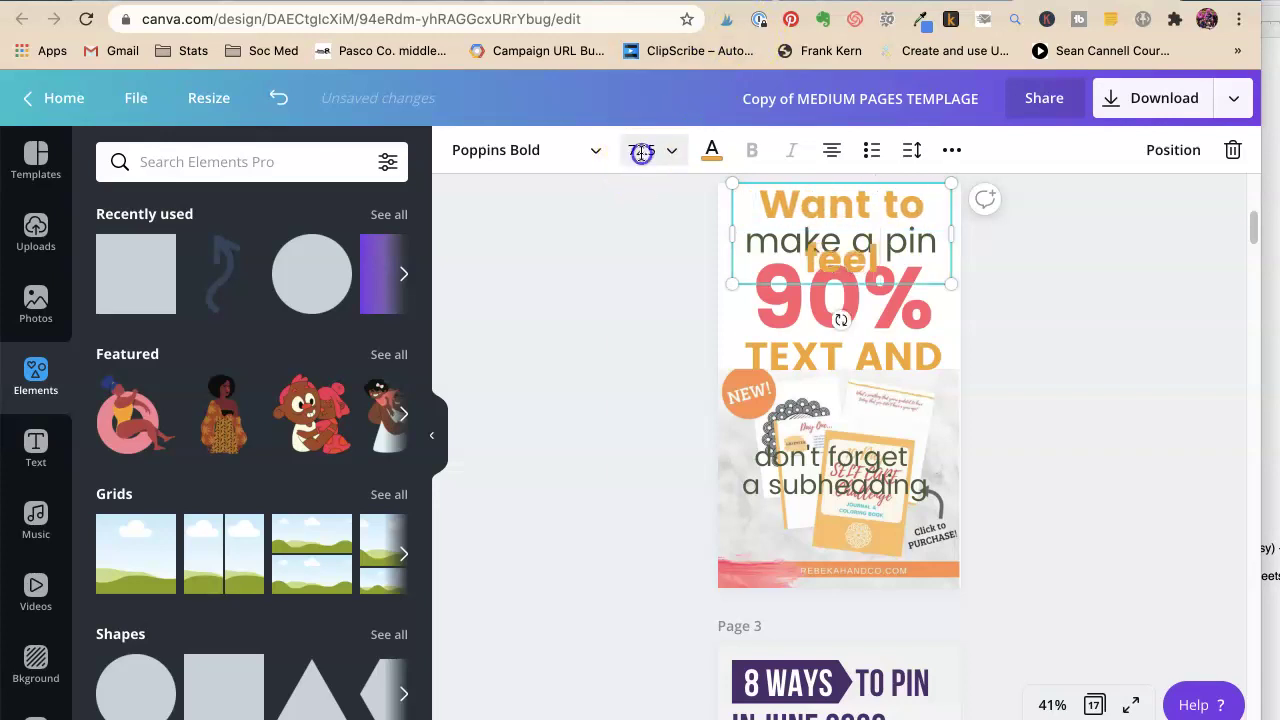
{"action": "left_click", "coordinate": [641, 150]}
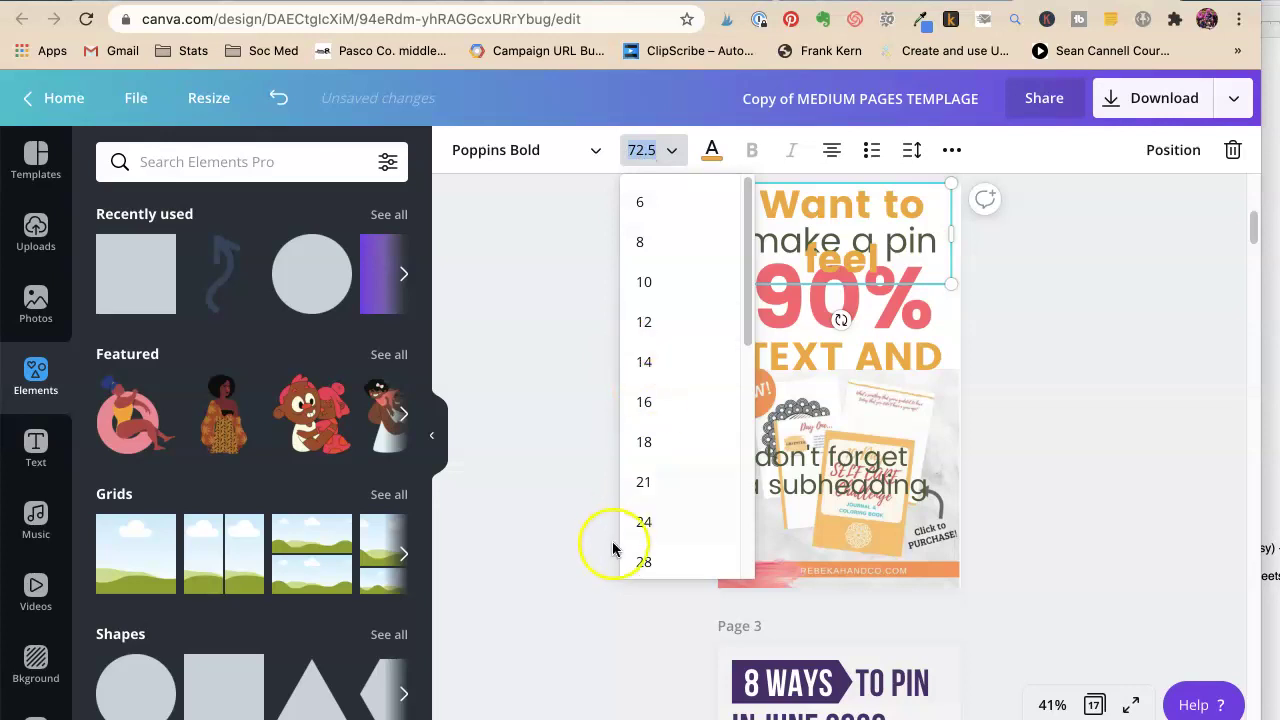
{"action": "scroll", "coordinate": [689, 470], "scroll_direction": "down", "scroll_amount": 5}
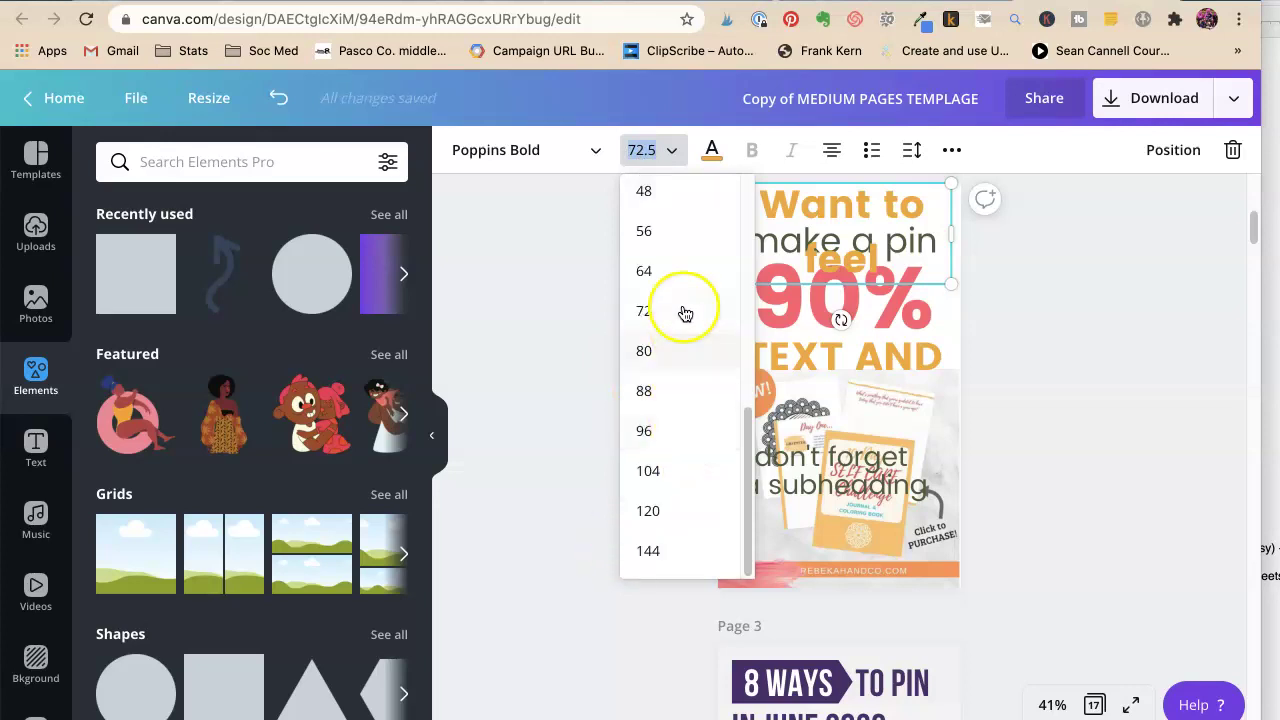
{"action": "left_click", "coordinate": [652, 270]}
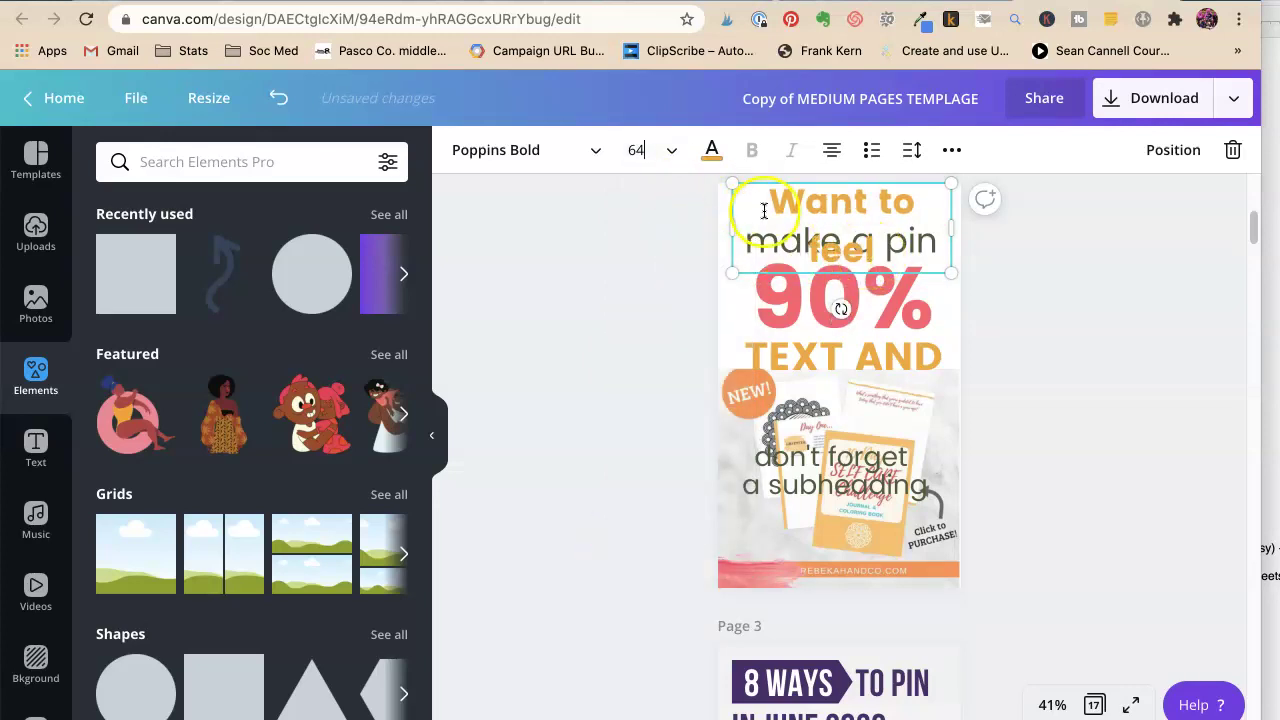
{"action": "left_click_drag", "start_coordinate": [730, 228], "coordinate": [719, 229]}
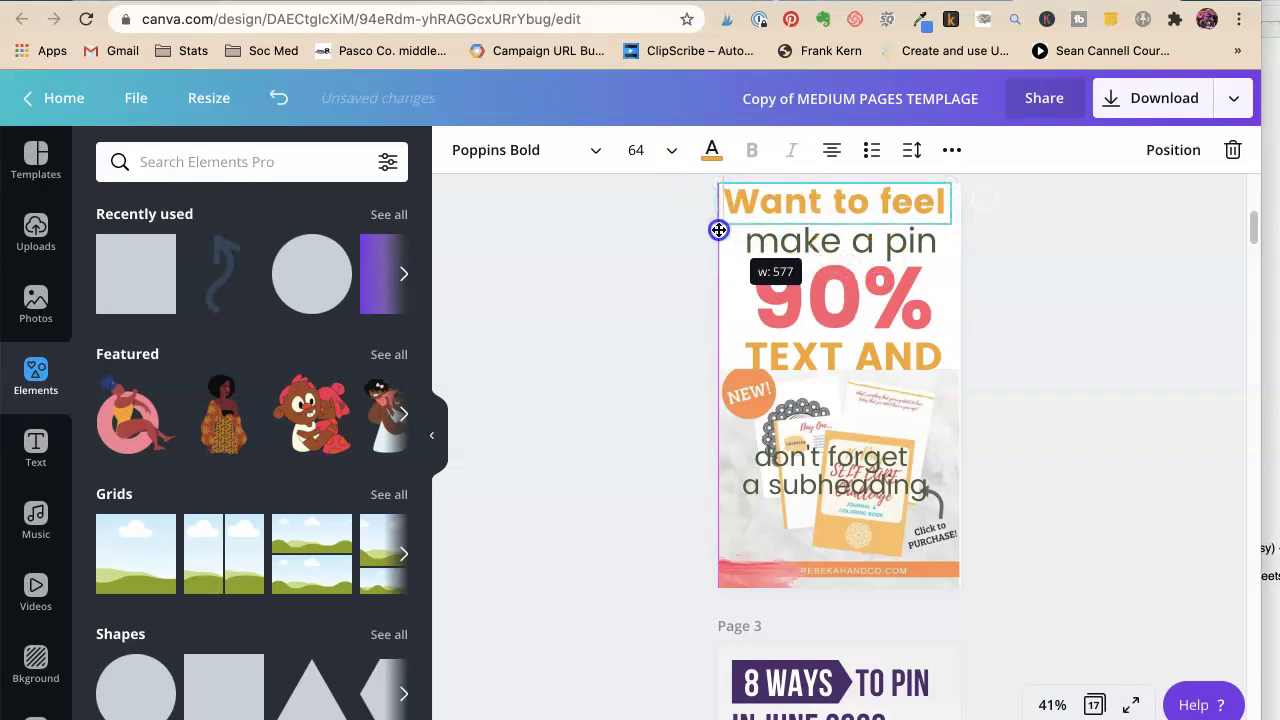
{"action": "left_click_drag", "start_coordinate": [950, 205], "coordinate": [957, 204]}
{"action": "left_click", "coordinate": [1060, 320]}
Step: Replace the "make a pin" line with "more in control?" and set its font size to 48
{"action": "left_click", "coordinate": [901, 241]}
{"action": "left_click", "coordinate": [901, 241]}
{"action": "type", "text": "more i"}
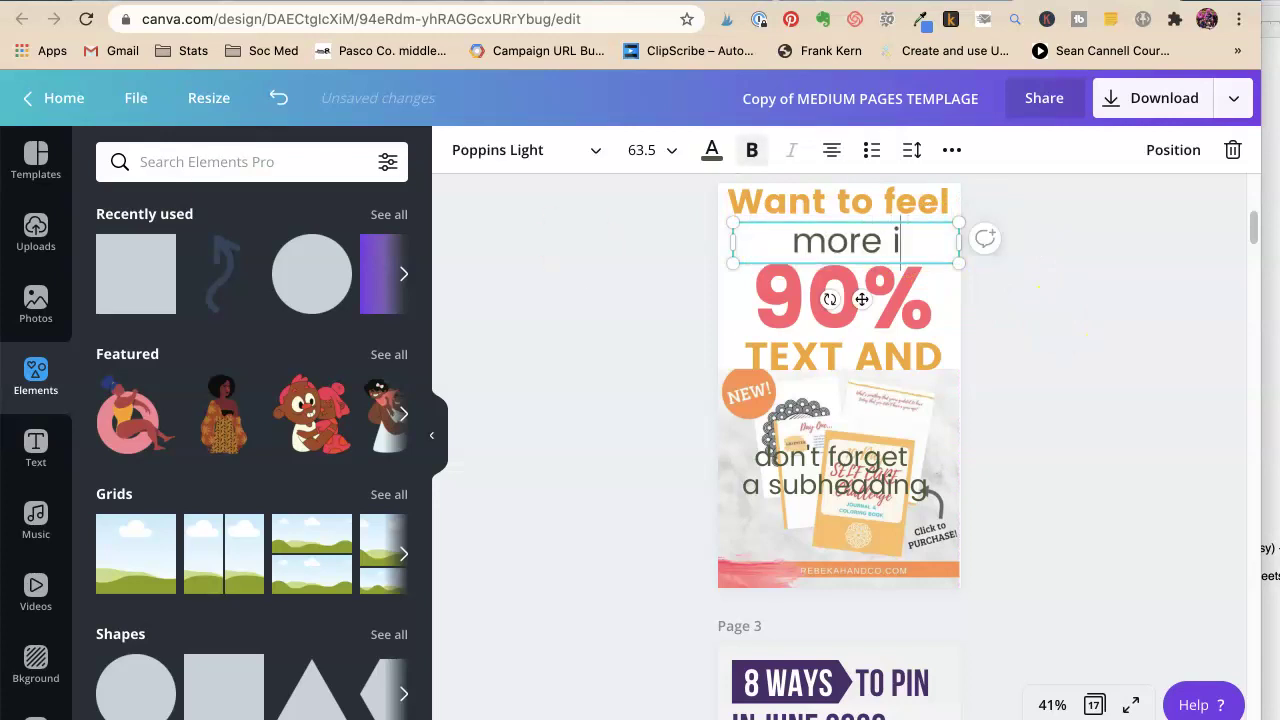
{"action": "type", "text": "n control"}
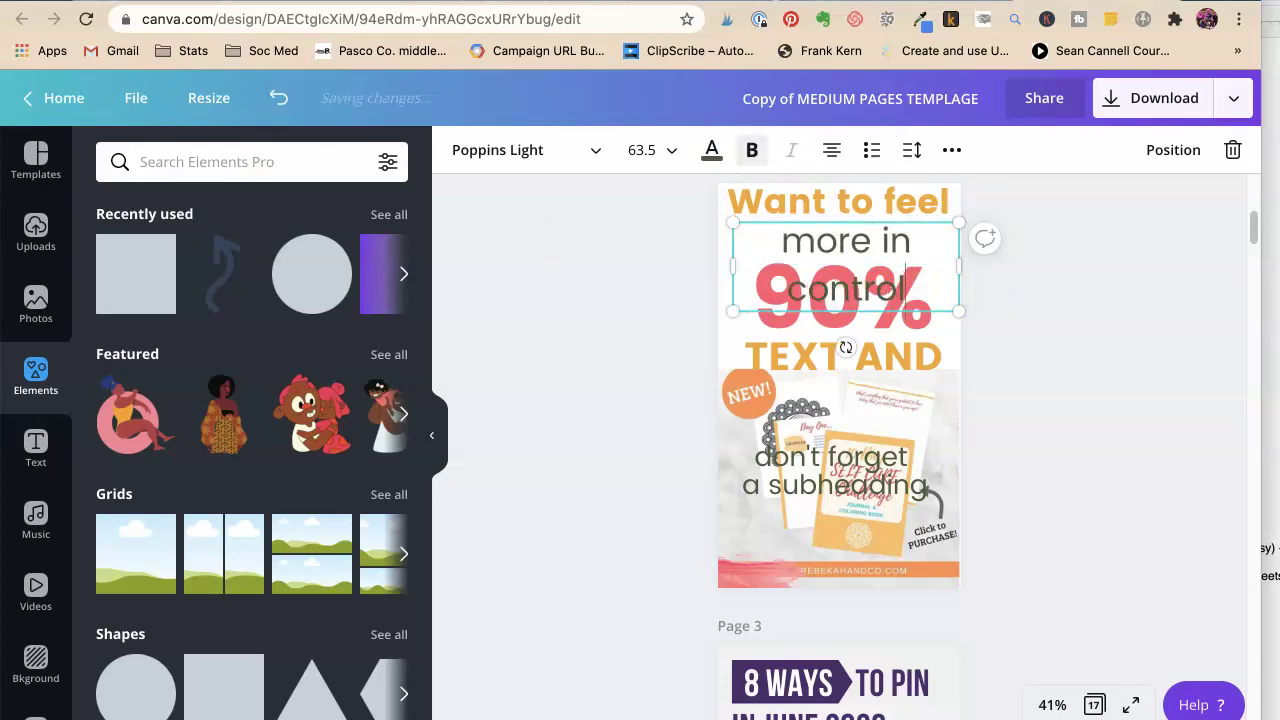
{"action": "type", "text": "?"}
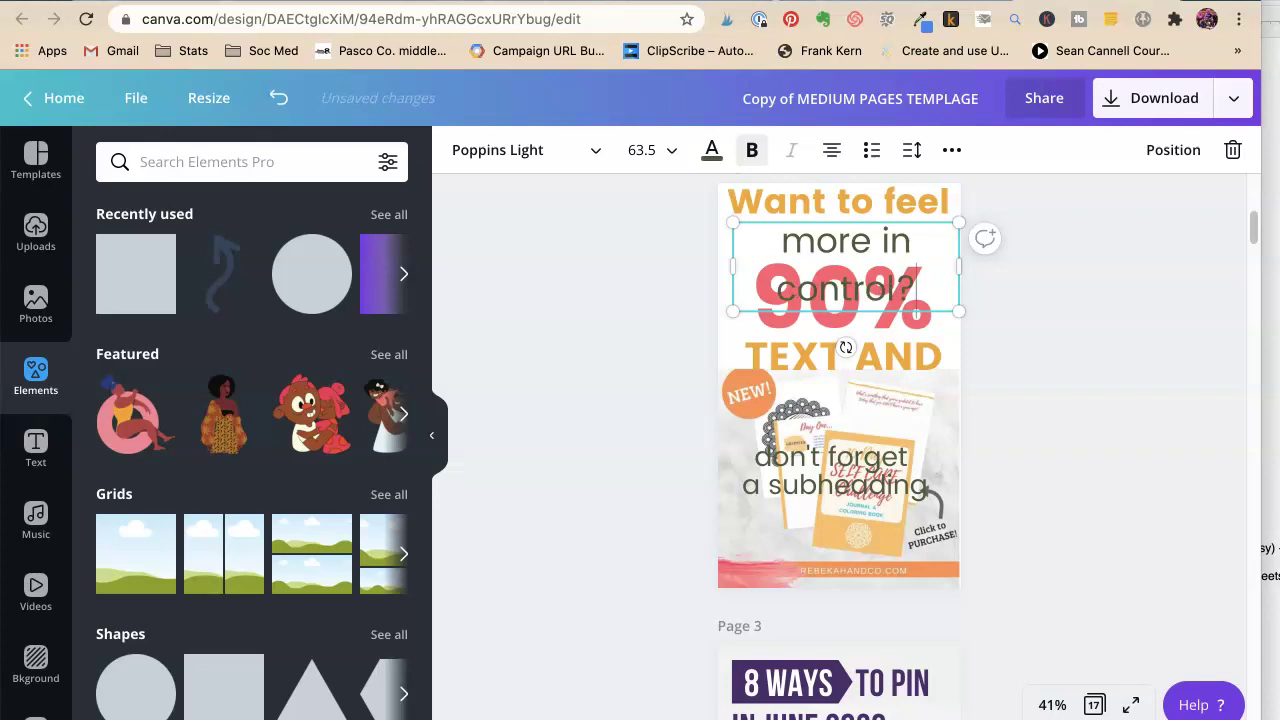
{"action": "left_click_drag", "start_coordinate": [932, 295], "coordinate": [697, 231]}
{"action": "left_click", "coordinate": [645, 150]}
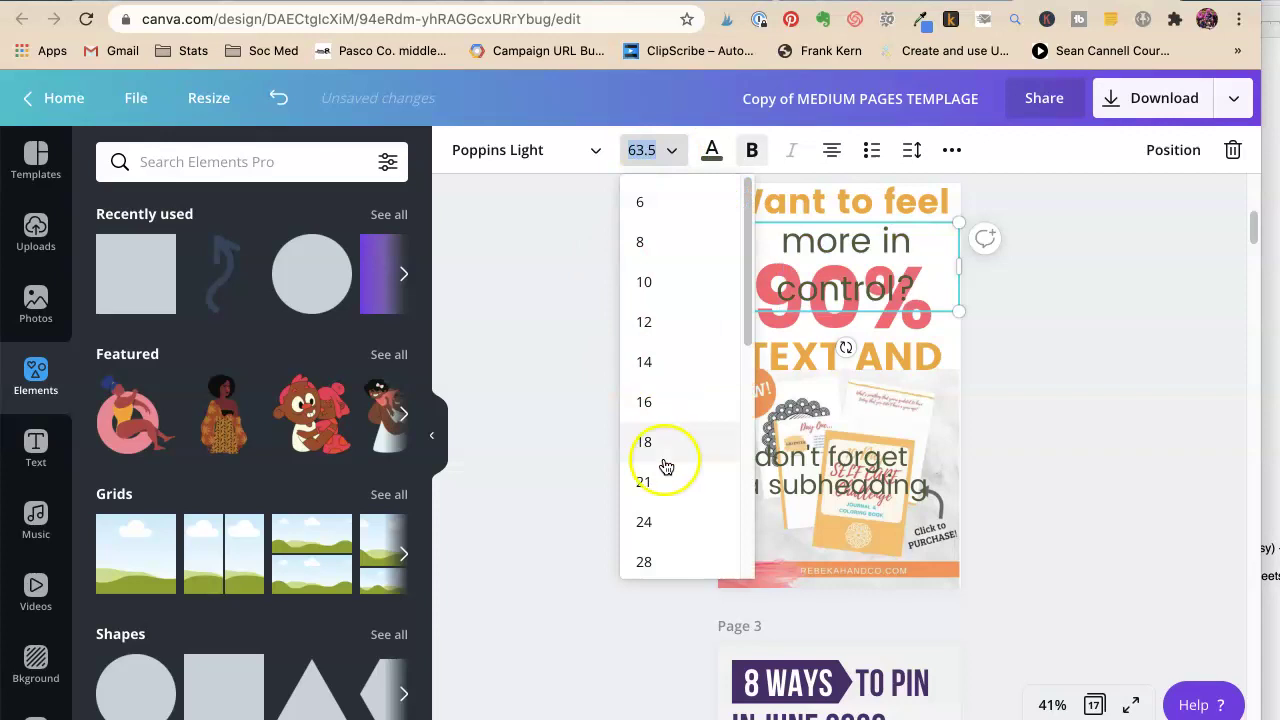
{"action": "scroll", "coordinate": [655, 420], "scroll_direction": "down", "scroll_amount": 3}
{"action": "left_click", "coordinate": [646, 390]}
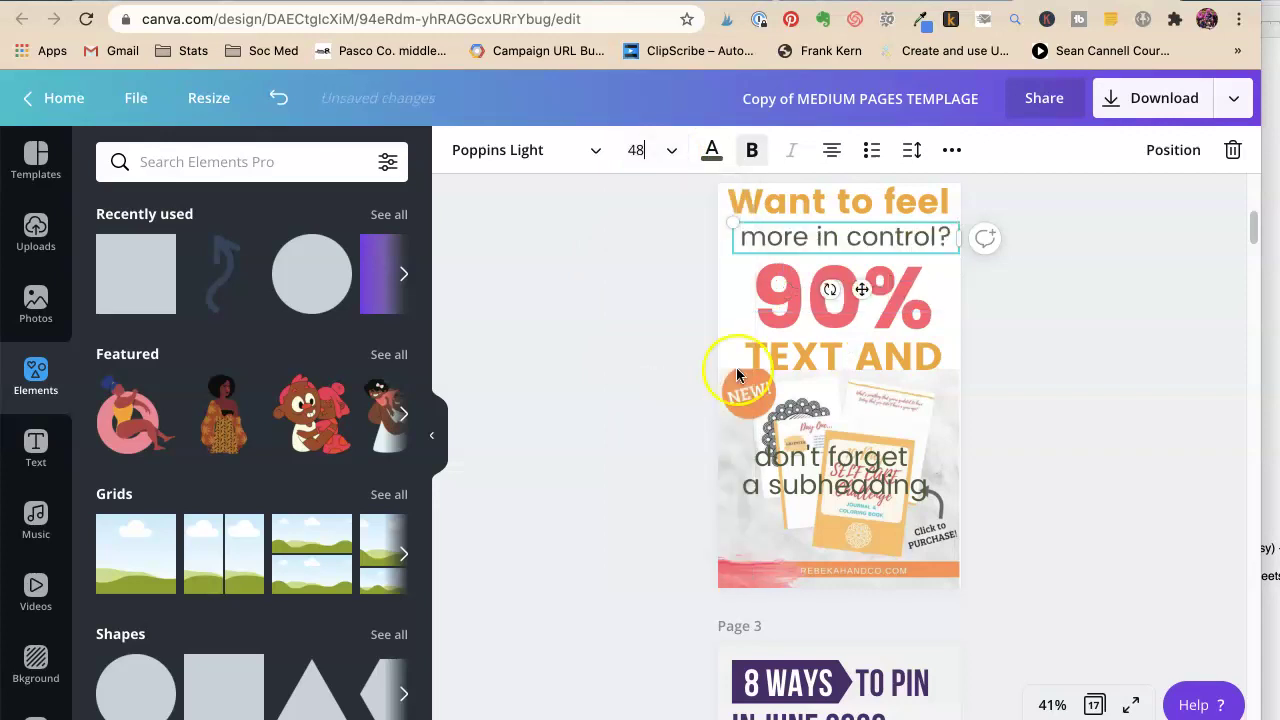
{"action": "left_click", "coordinate": [1049, 312]}
Step: Replace the large 90% text with SELF and move it up slightly beneath the "more in control?" line
{"action": "left_click", "coordinate": [870, 292]}
{"action": "double_click", "coordinate": [870, 292]}
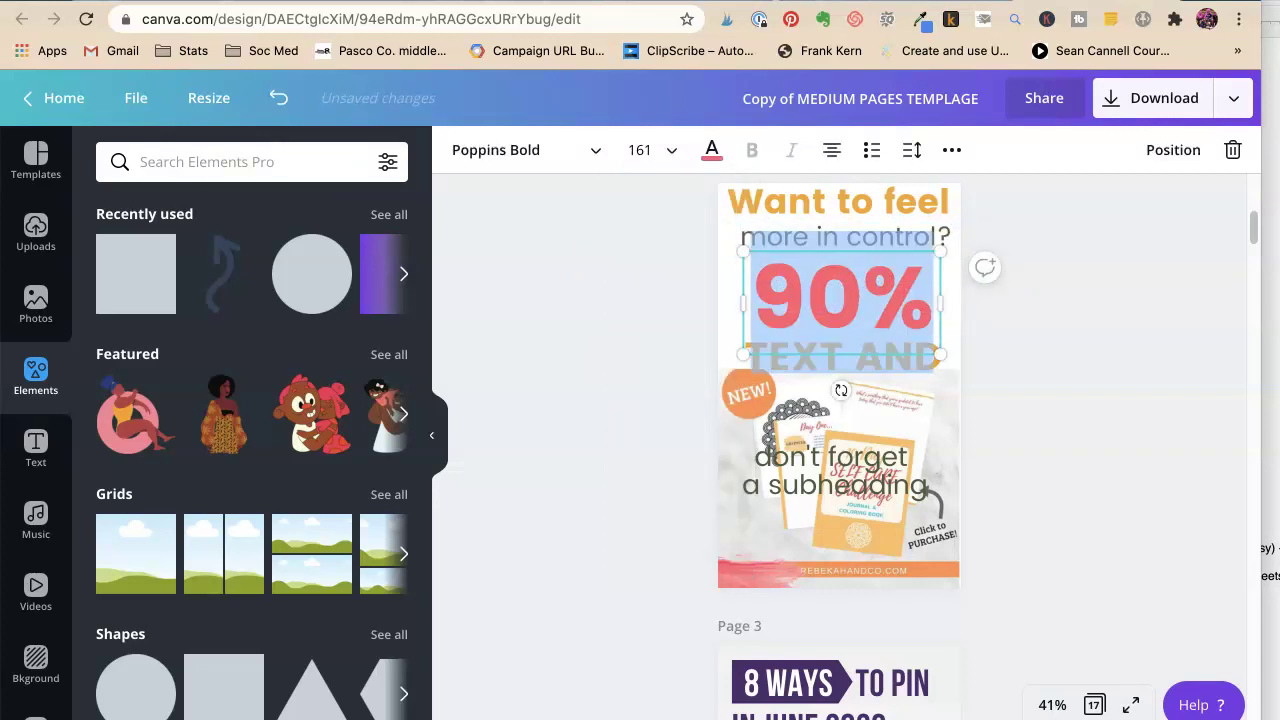
{"action": "type", "text": "SELVE"}
{"action": "key", "text": "BackSpace"}
{"action": "key", "text": "BackSpace"}
{"action": "type", "text": "F"}
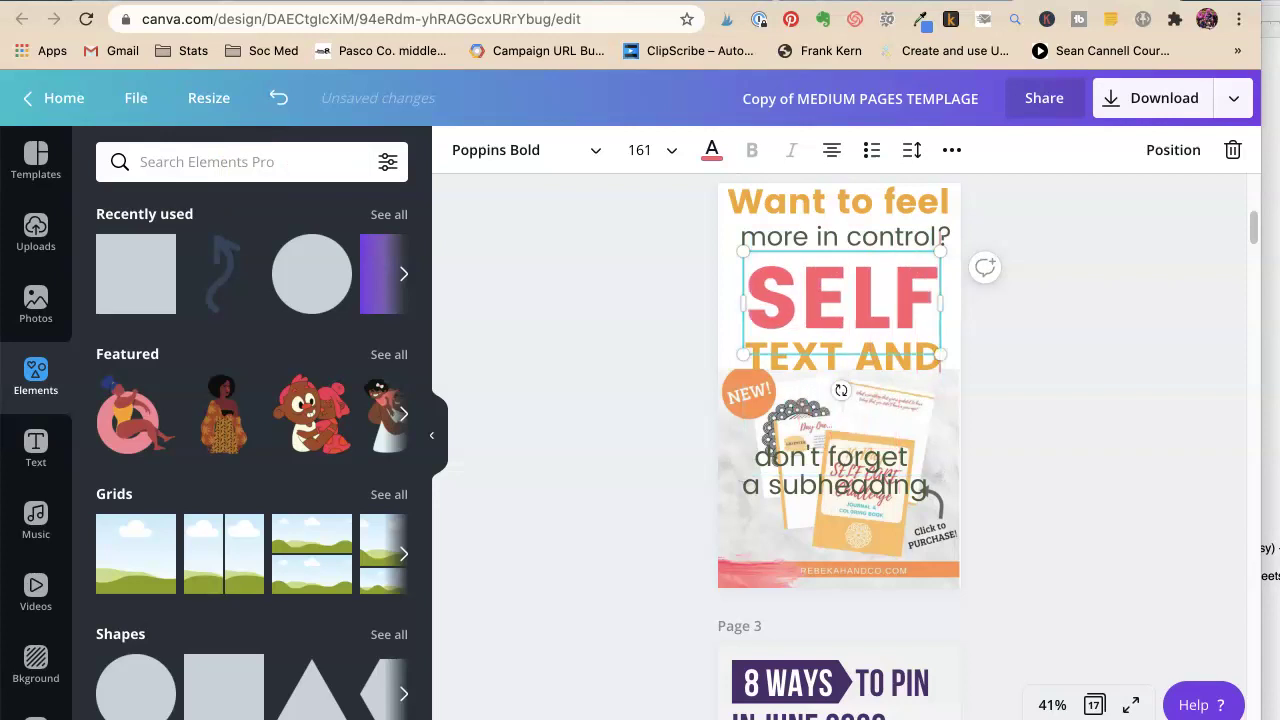
{"action": "left_click", "coordinate": [1137, 329]}
{"action": "left_click", "coordinate": [842, 282]}
{"action": "left_click_drag", "start_coordinate": [842, 282], "coordinate": [843, 274]}
{"action": "left_click", "coordinate": [1051, 314]}
Step: Replace TEXT AND with CARE CHALLENGE, widen its text box to the pin's full width, and set the font size to 56
{"action": "double_click", "coordinate": [830, 365]}
{"action": "type", "text": "CARE CHA"}
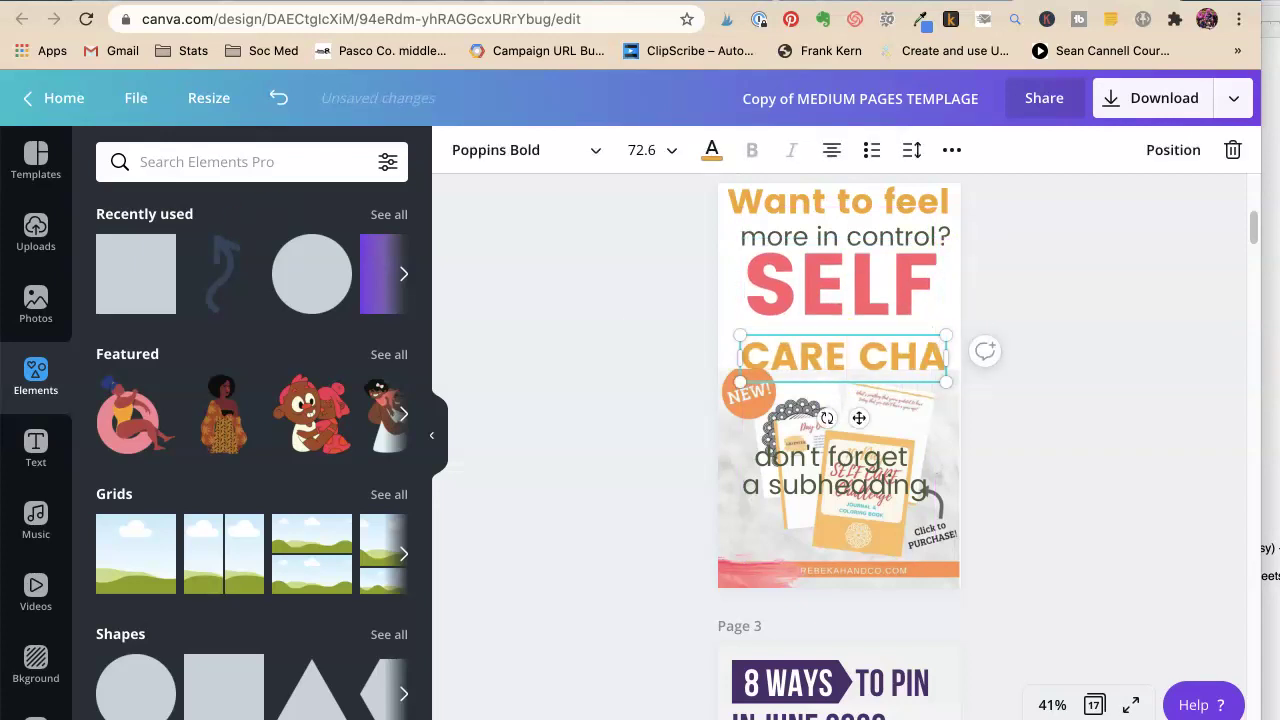
{"action": "type", "text": "LLENGE"}
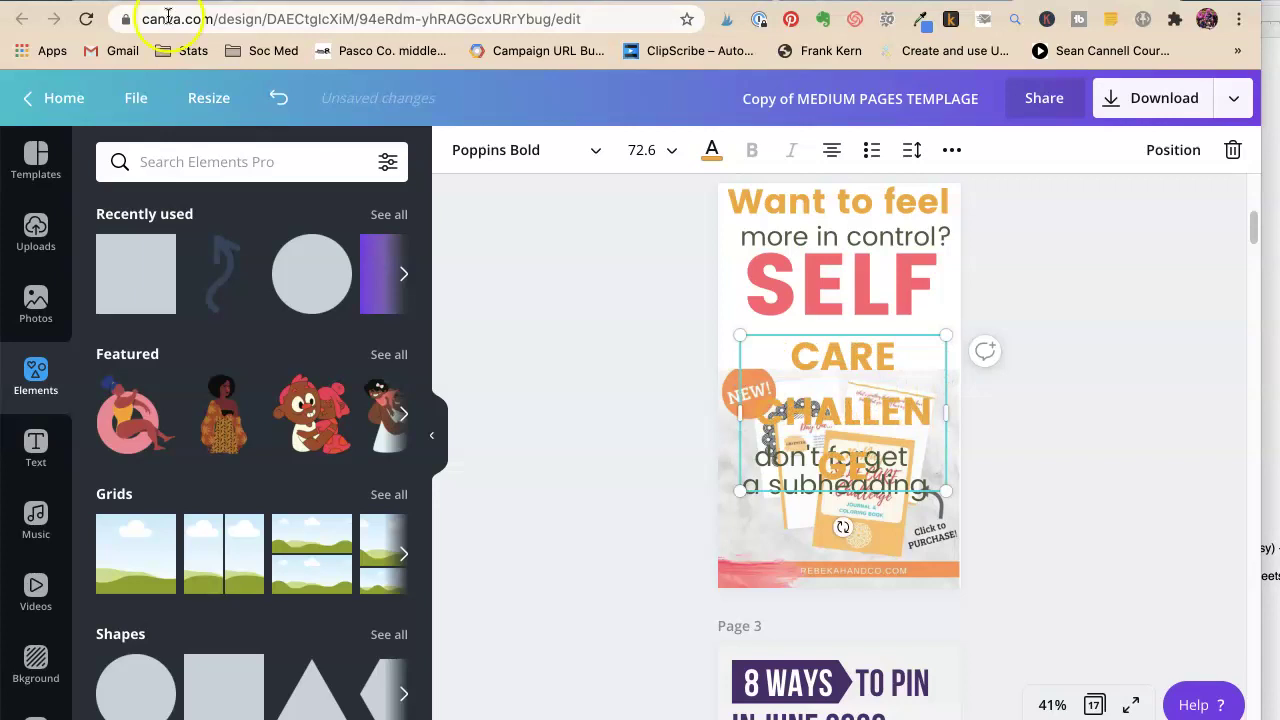
{"action": "left_click_drag", "start_coordinate": [950, 409], "coordinate": [958, 410]}
{"action": "left_click_drag", "start_coordinate": [738, 413], "coordinate": [718, 371]}
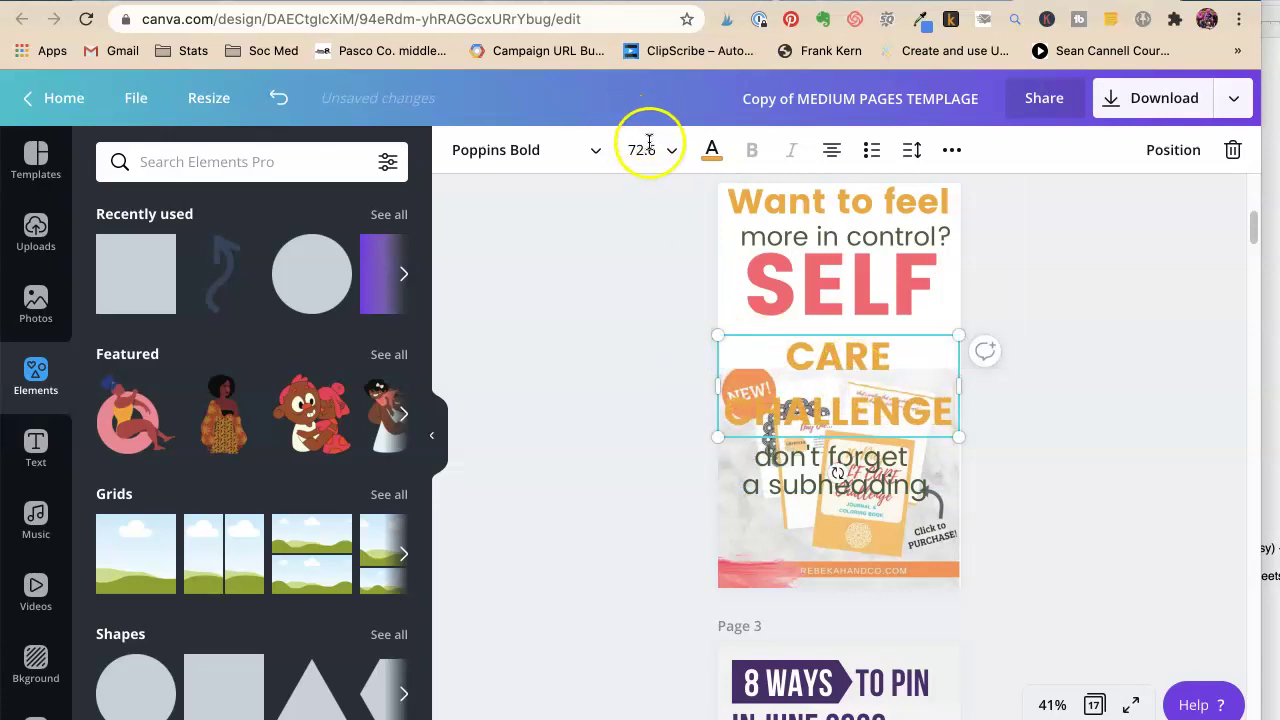
{"action": "left_click", "coordinate": [643, 150]}
{"action": "scroll", "coordinate": [692, 398], "scroll_direction": "down", "scroll_amount": 5}
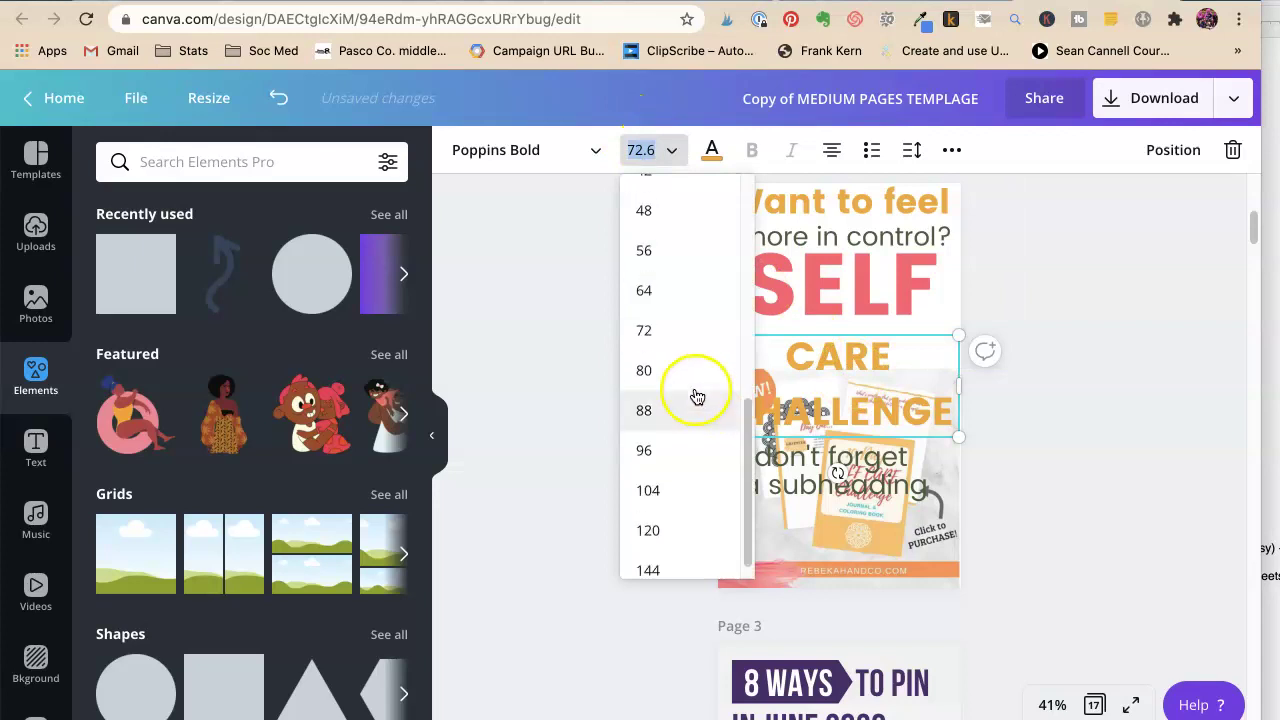
{"action": "left_click", "coordinate": [688, 251]}
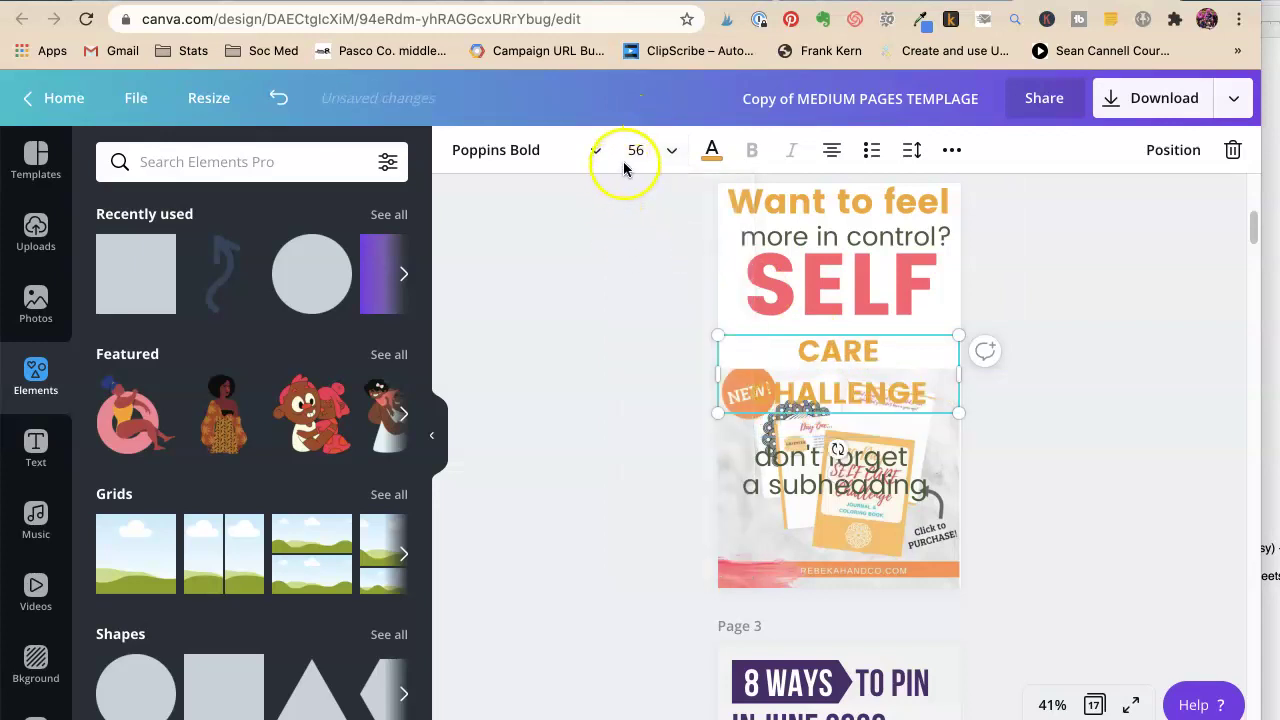
Step: Set the CARE CHALLENGE text to size 48 so it fits on one line
{"action": "left_click", "coordinate": [671, 149]}
{"action": "left_click", "coordinate": [646, 340]}
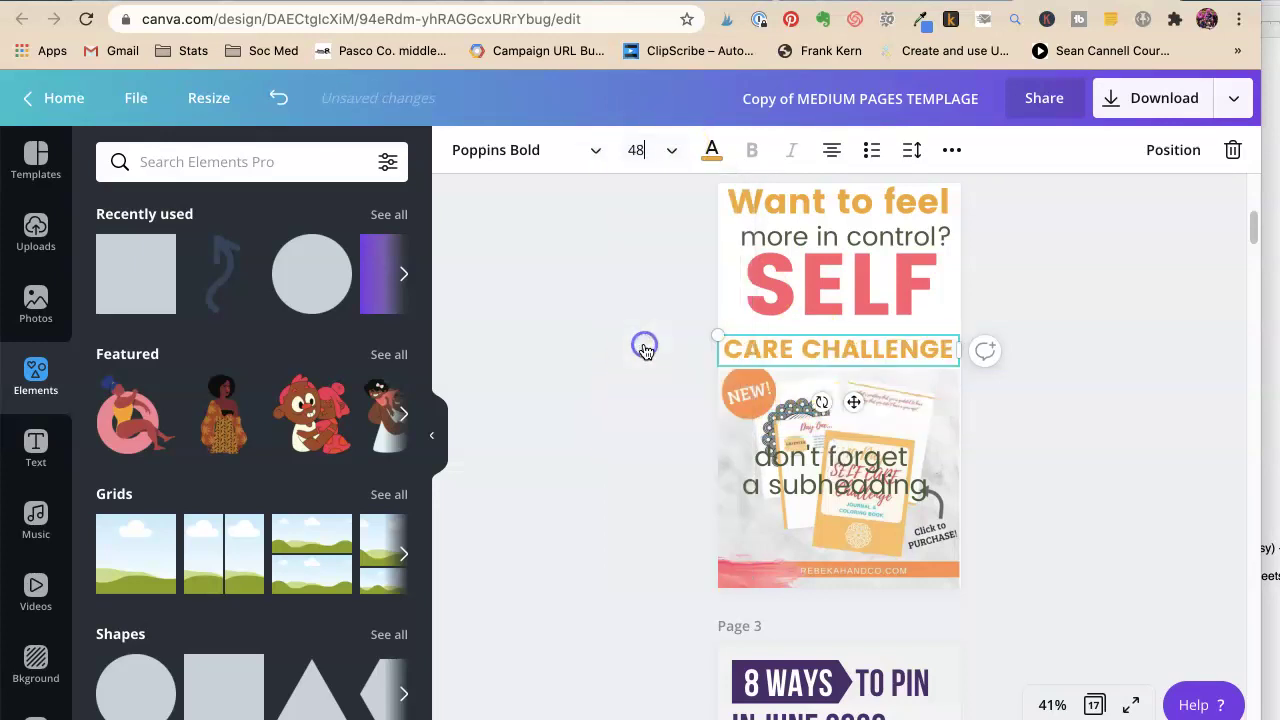
{"action": "left_click", "coordinate": [1076, 368]}
Step: Tighten the headline spacing by moving "more in control?", SELF and CARE CHALLENGE up slightly
{"action": "left_click", "coordinate": [878, 248]}
{"action": "left_click_drag", "start_coordinate": [878, 248], "coordinate": [880, 246]}
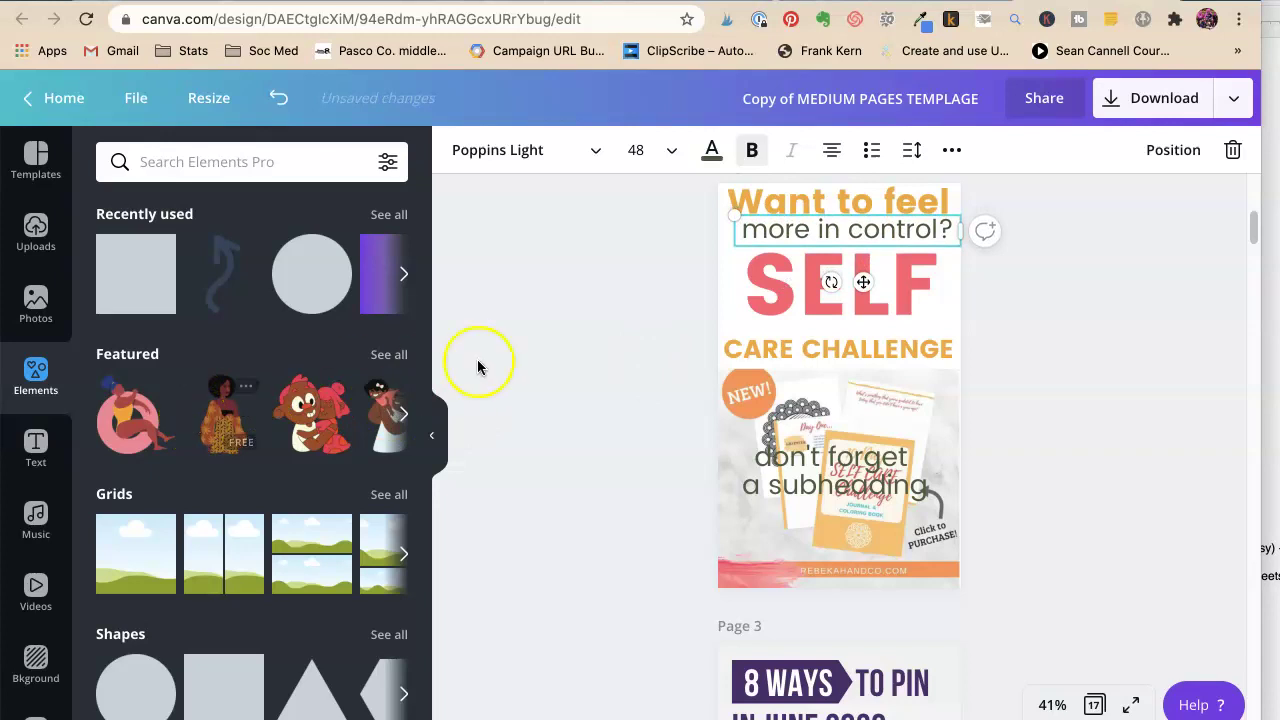
{"action": "left_click", "coordinate": [1036, 370]}
{"action": "left_click_drag", "start_coordinate": [871, 300], "coordinate": [857, 290]}
{"action": "left_click_drag", "start_coordinate": [849, 349], "coordinate": [849, 334]}
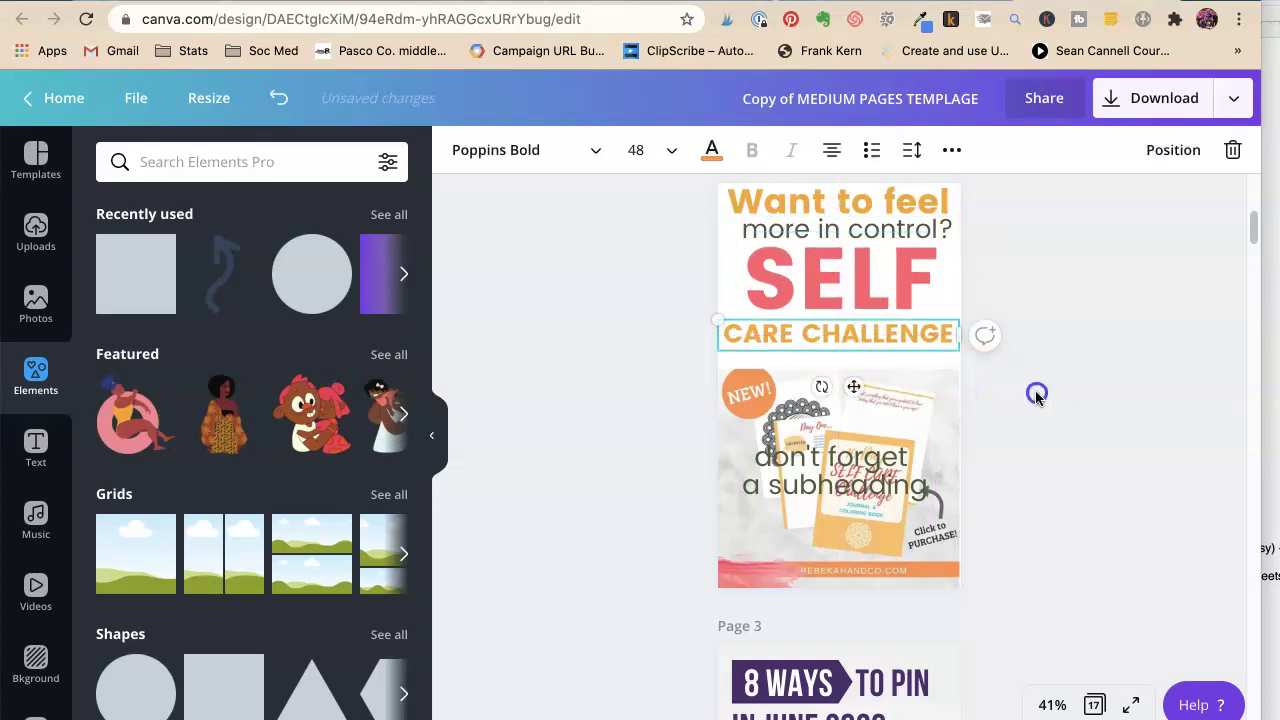
Step: Enlarge the journal image slightly past the pin's right edge and move the white headline backing up to just below CARE CHALLENGE
{"action": "left_click", "coordinate": [935, 418]}
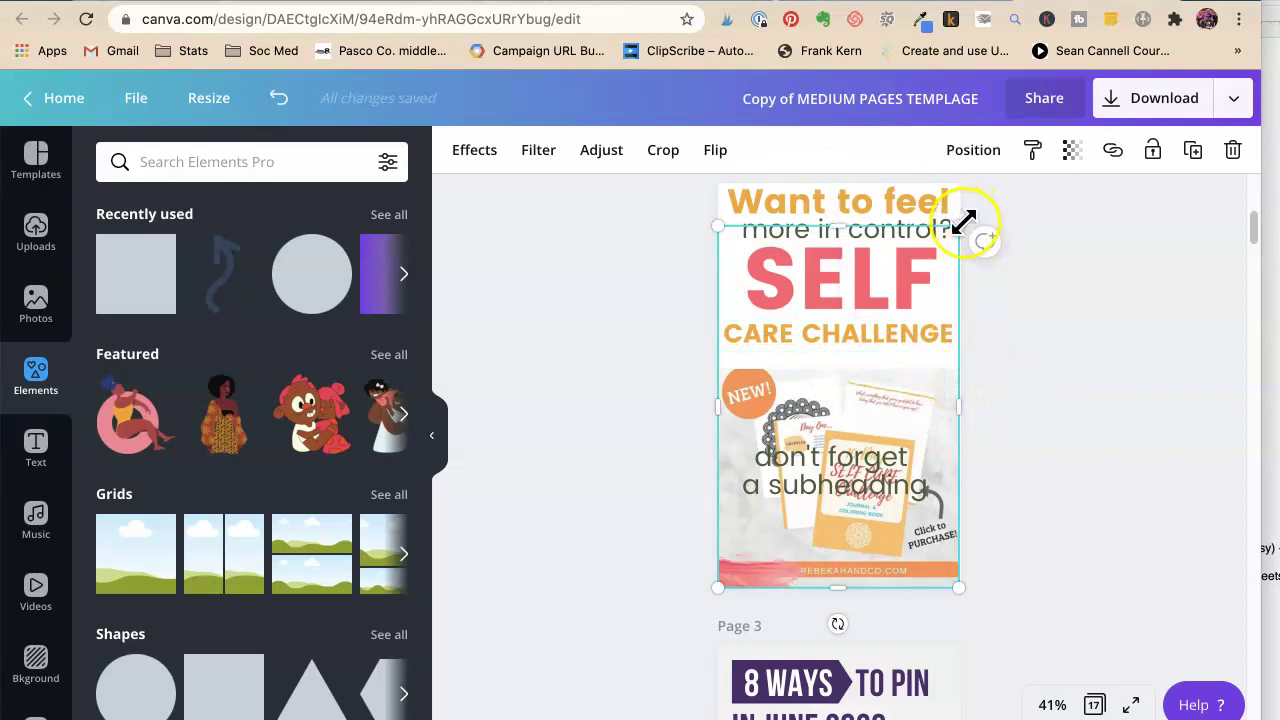
{"action": "left_click_drag", "start_coordinate": [963, 222], "coordinate": [971, 207]}
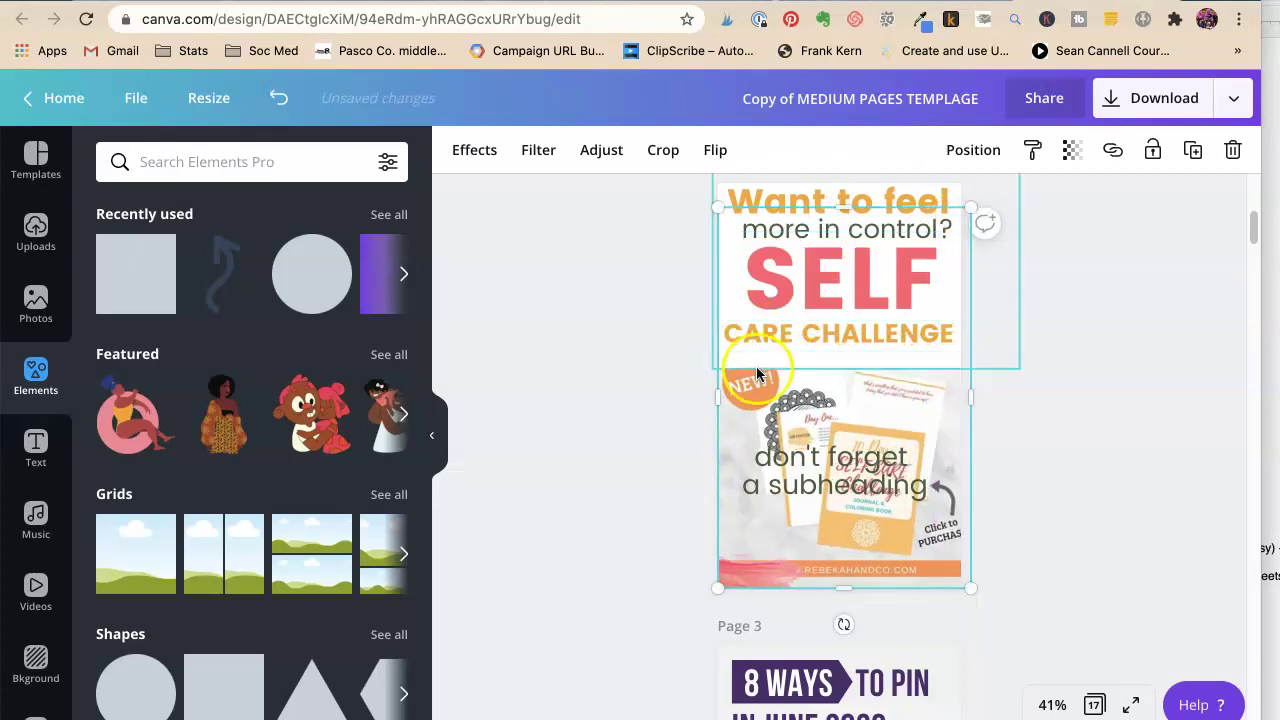
{"action": "left_click", "coordinate": [757, 370]}
{"action": "left_click_drag", "start_coordinate": [866, 366], "coordinate": [861, 351]}
Step: Extend the journal image past the pin's left edge and delete the "don't forget a subheading" text
{"action": "left_click", "coordinate": [718, 432]}
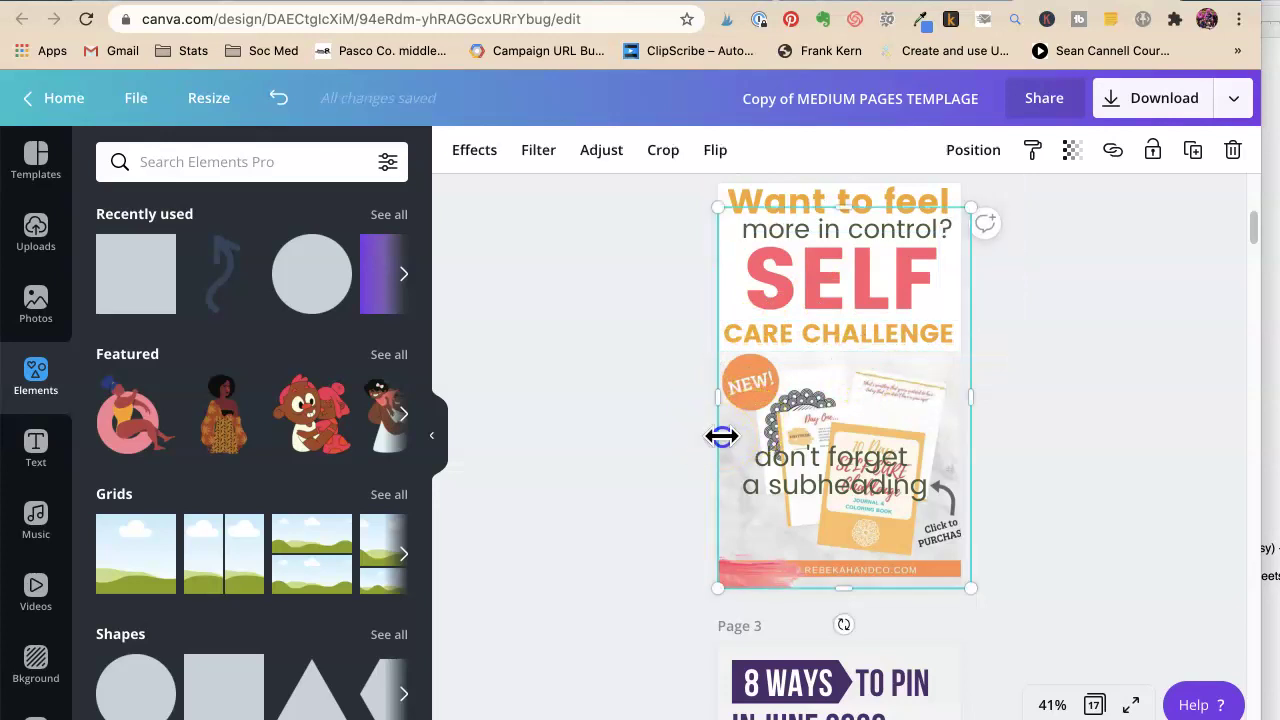
{"action": "left_click_drag", "start_coordinate": [718, 210], "coordinate": [697, 210]}
{"action": "left_click", "coordinate": [1028, 428]}
{"action": "left_click", "coordinate": [837, 490]}
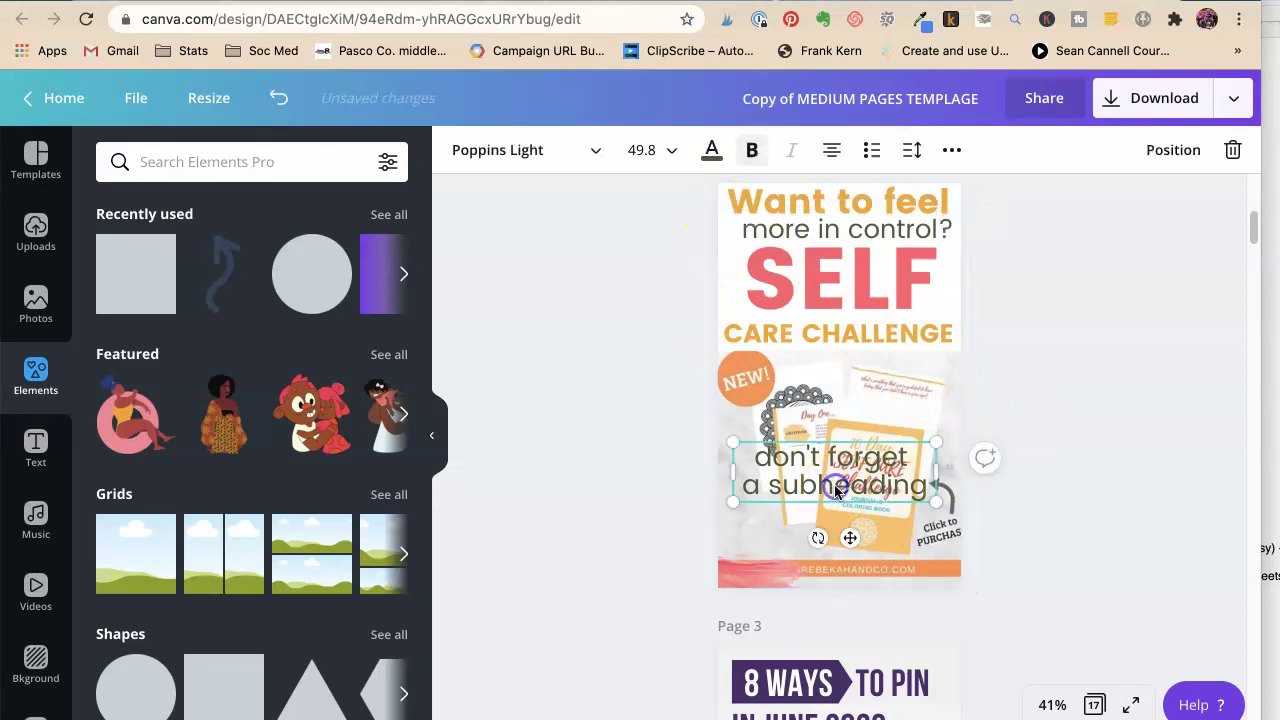
{"action": "key", "text": "BackSpace"}
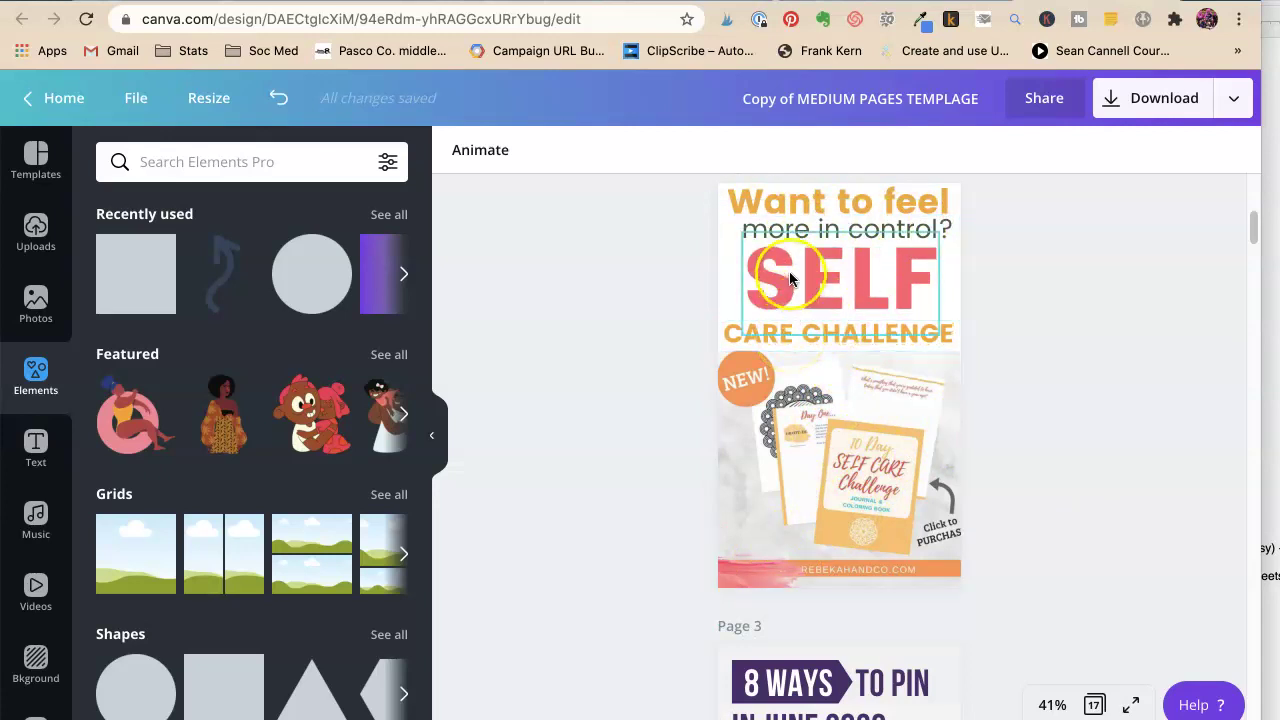
Step: Replace the 8 WAYS text on the page 3 pin with HOW TO
{"action": "scroll", "coordinate": [1001, 490], "scroll_direction": "down", "scroll_amount": 5}
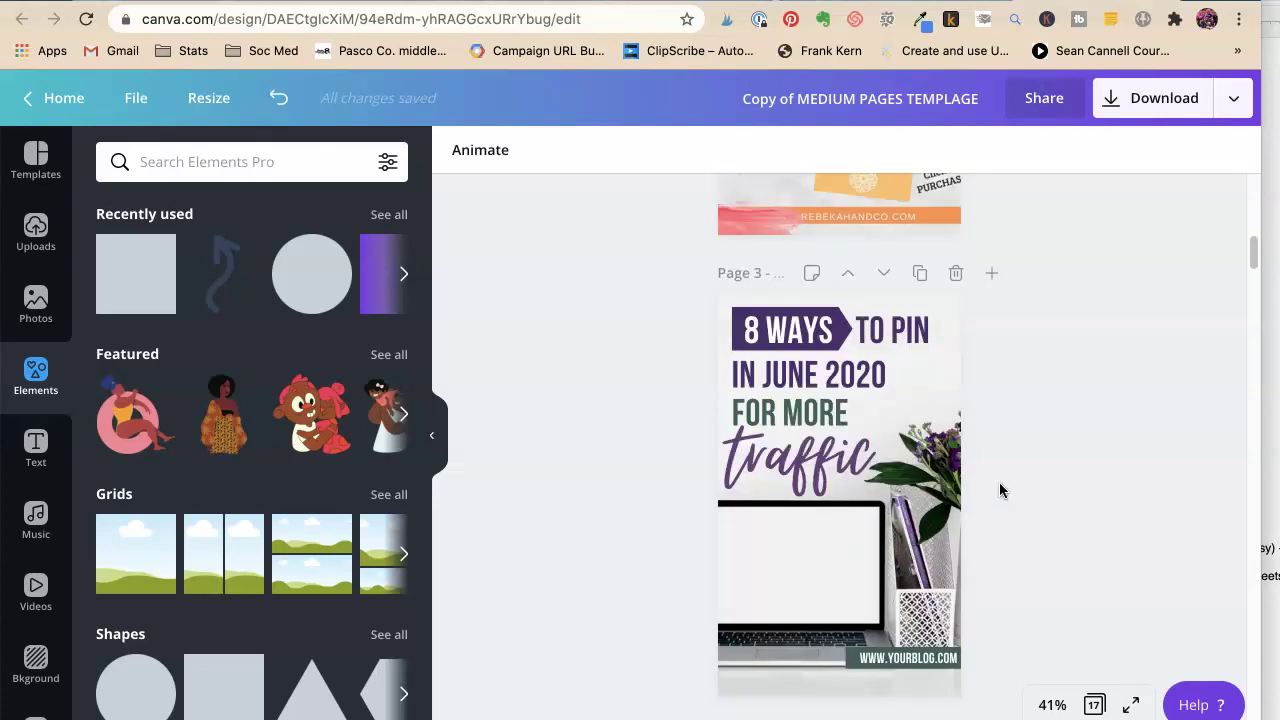
{"action": "left_click", "coordinate": [775, 310]}
{"action": "left_click", "coordinate": [775, 310]}
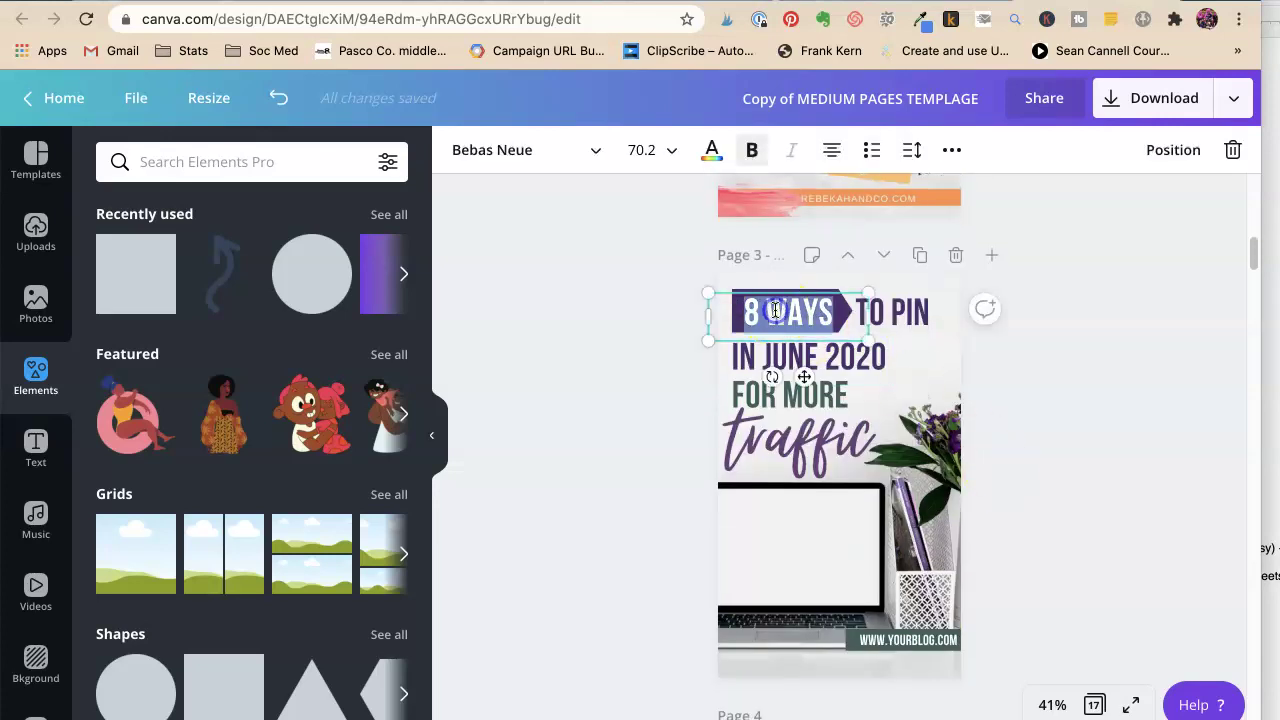
{"action": "type", "text": "HOW TO"}
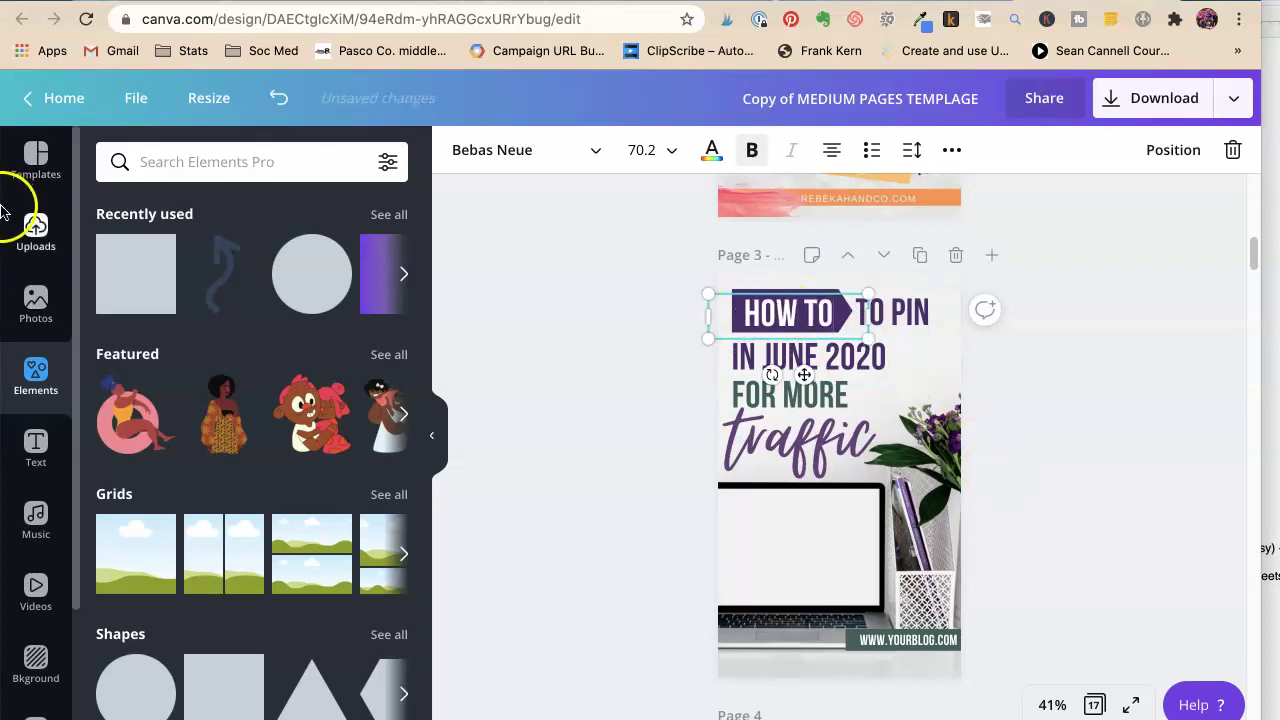
Step: Replace TO PIN with REDUCE and shift it slightly away from the arrow banner
{"action": "double_click", "coordinate": [908, 318]}
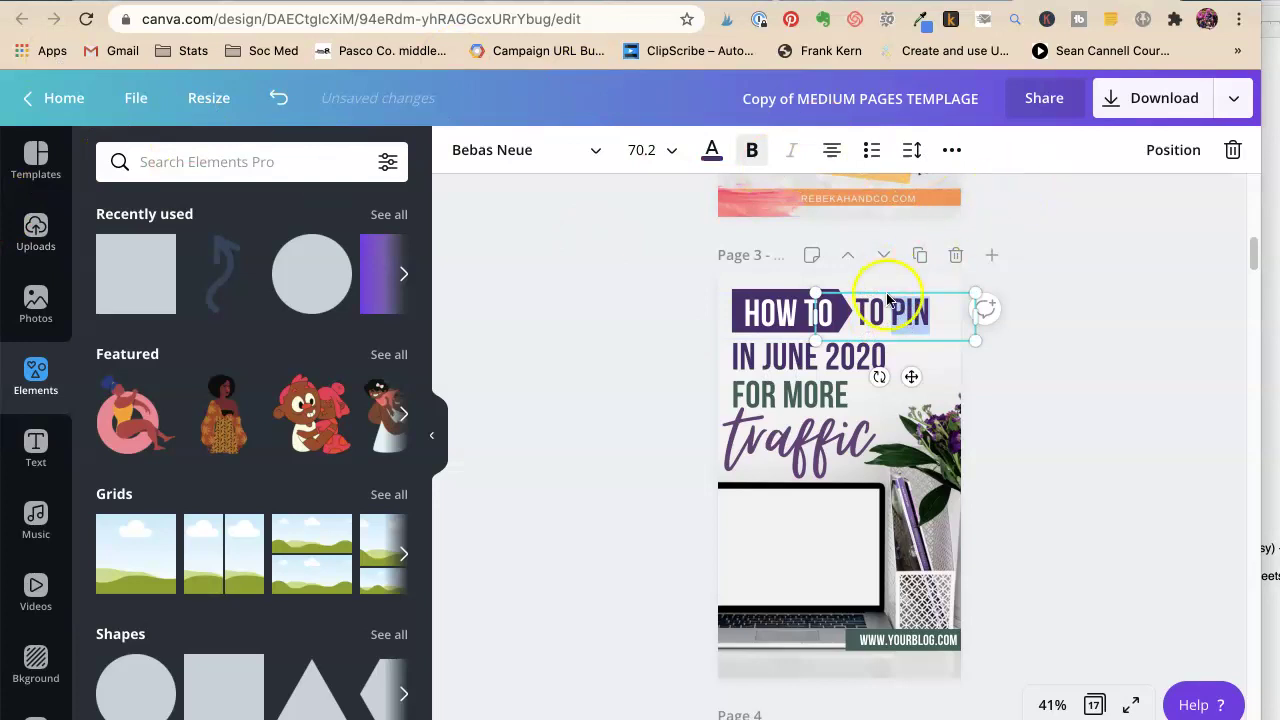
{"action": "type", "text": "REDUCE"}
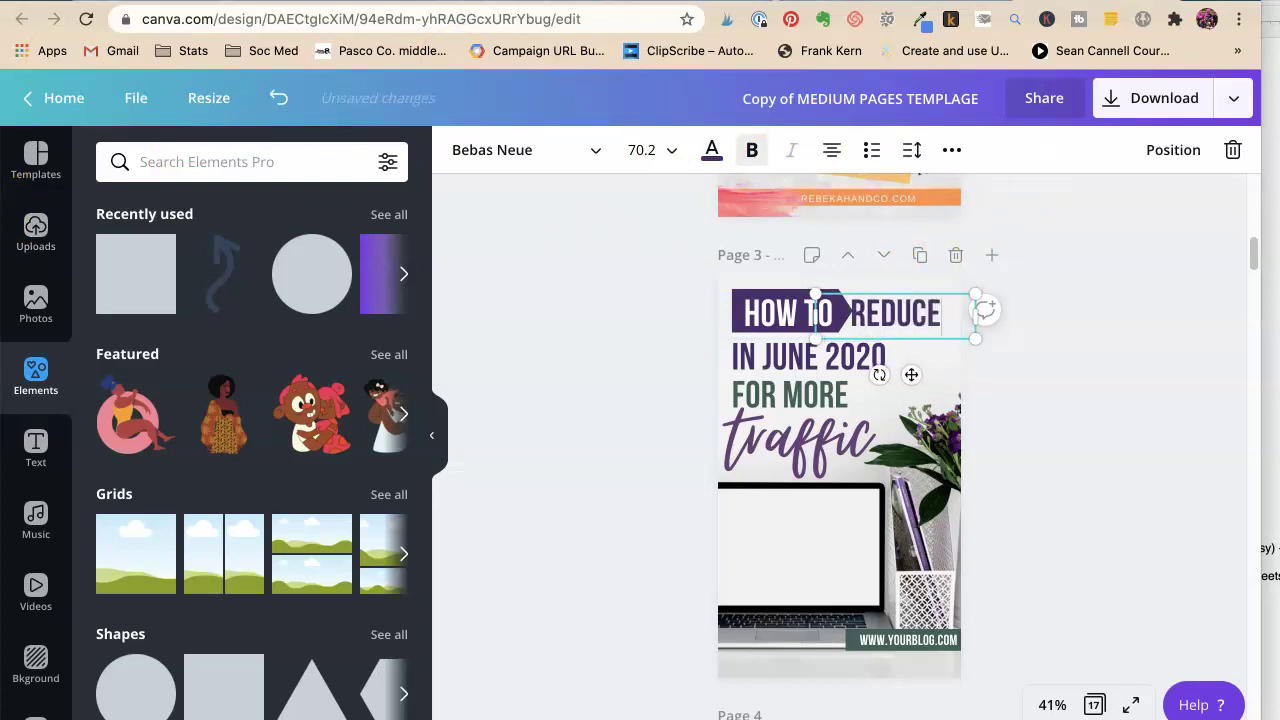
{"action": "left_click", "coordinate": [1134, 343]}
{"action": "left_click_drag", "start_coordinate": [902, 318], "coordinate": [913, 316]}
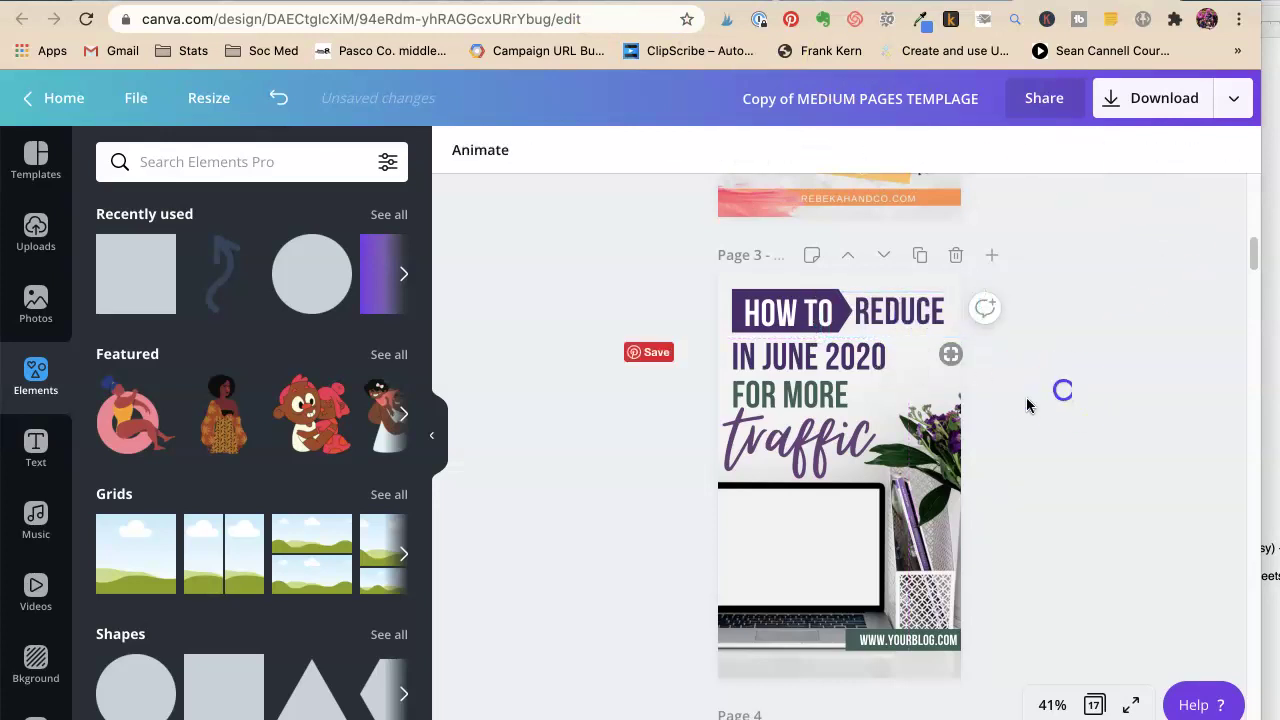
Step: Replace IN JUNE 2020 with ANXIETY & STRESS!, widen its box to fit one line, and move it up slightly beneath HOW TO REDUCE
{"action": "double_click", "coordinate": [808, 357]}
{"action": "type", "text": "ANX"}
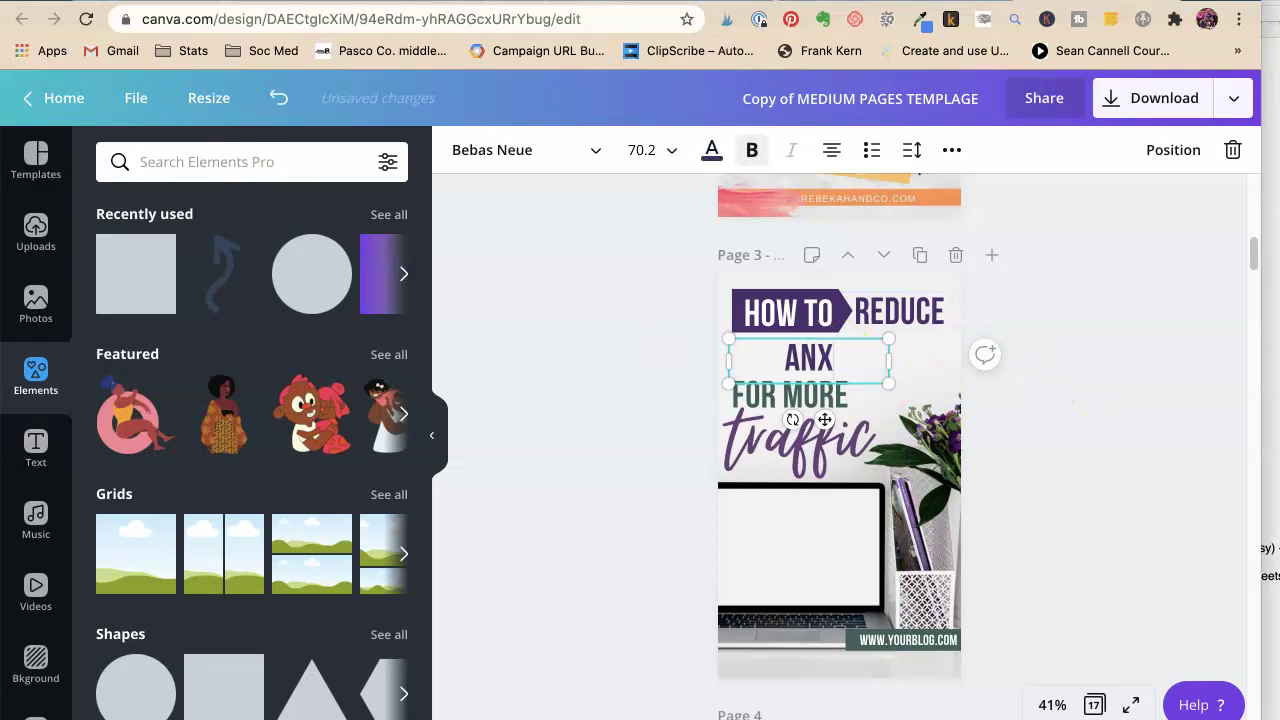
{"action": "type", "text": "IETY"}
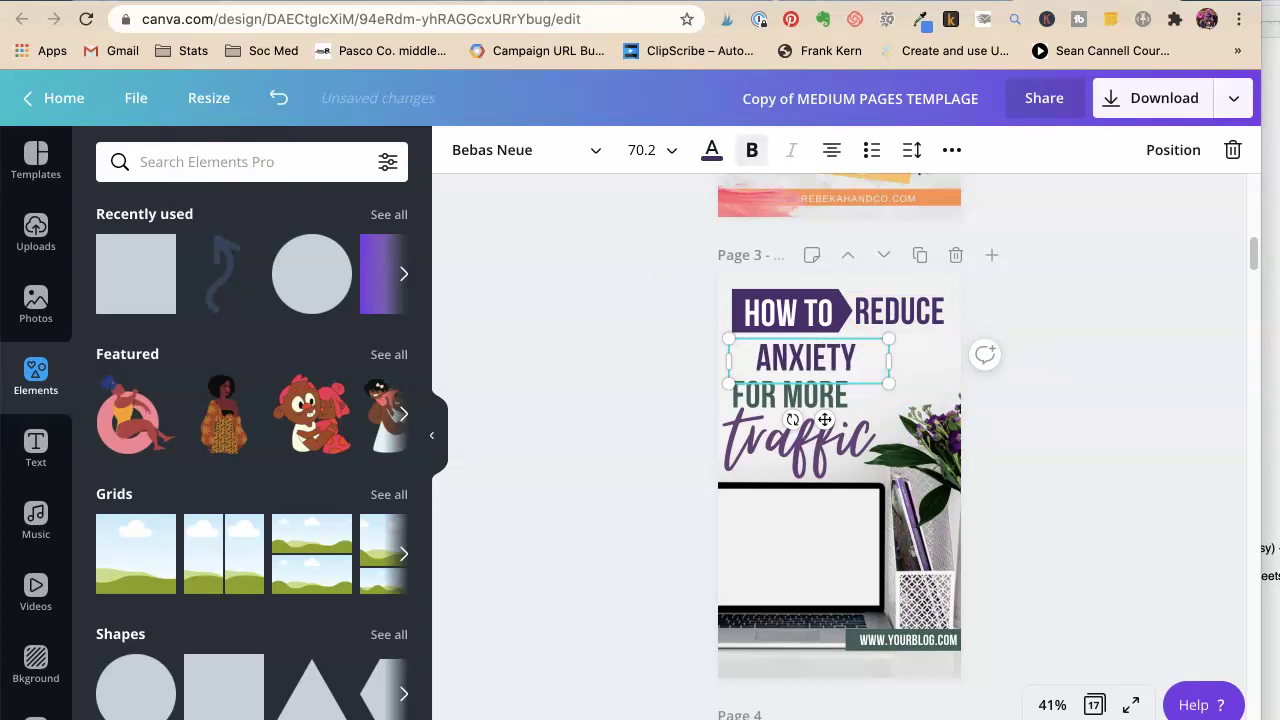
{"action": "type", "text": " & STRESS"}
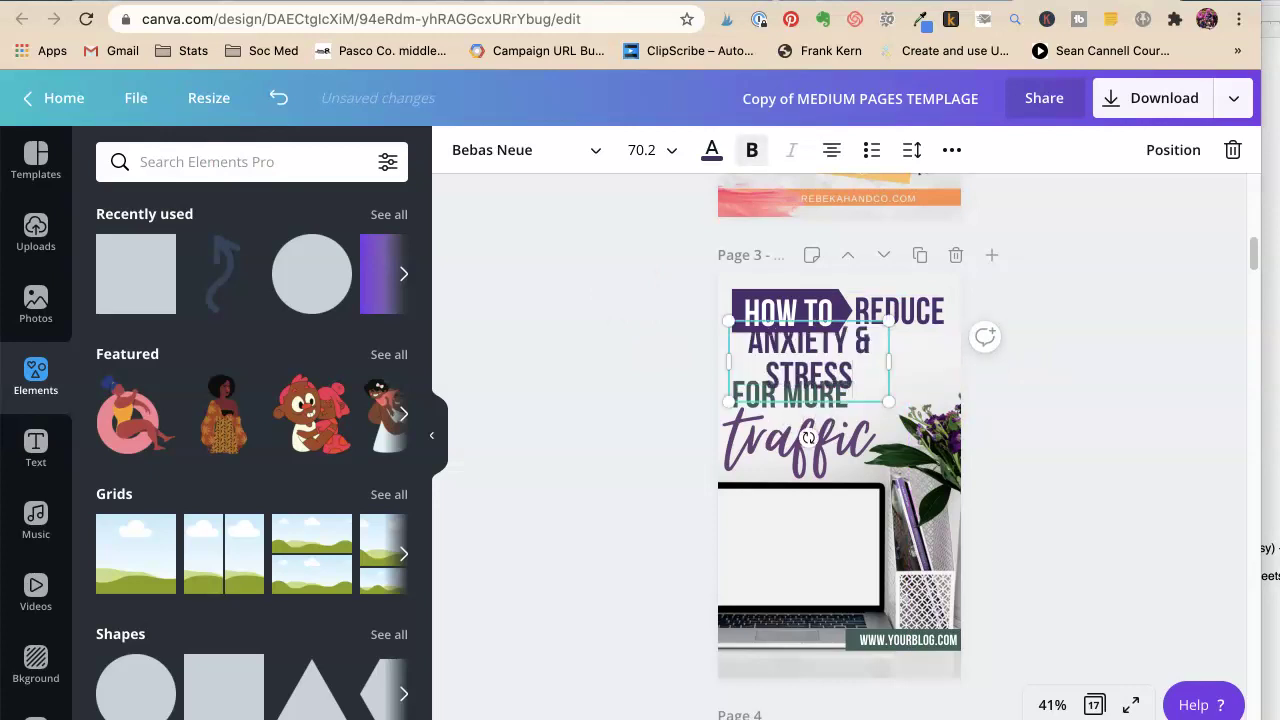
{"action": "type", "text": "!"}
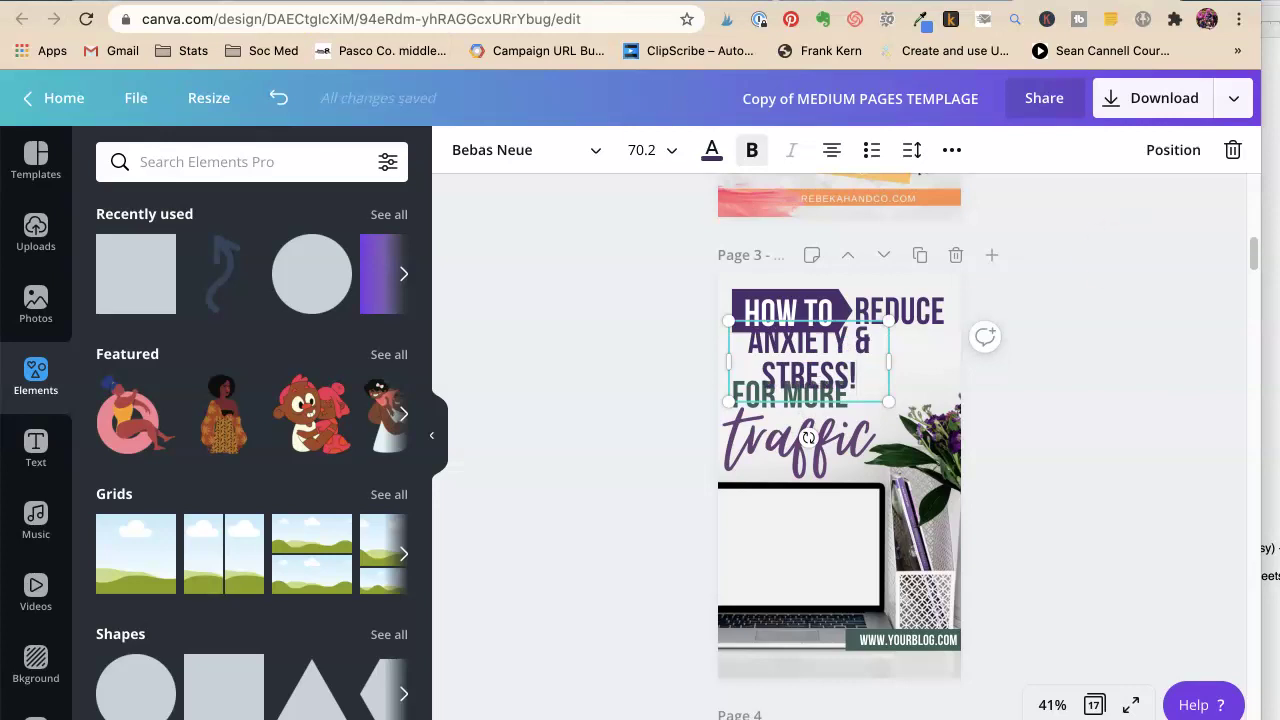
{"action": "left_click_drag", "start_coordinate": [888, 366], "coordinate": [958, 364]}
{"action": "left_click", "coordinate": [1071, 353]}
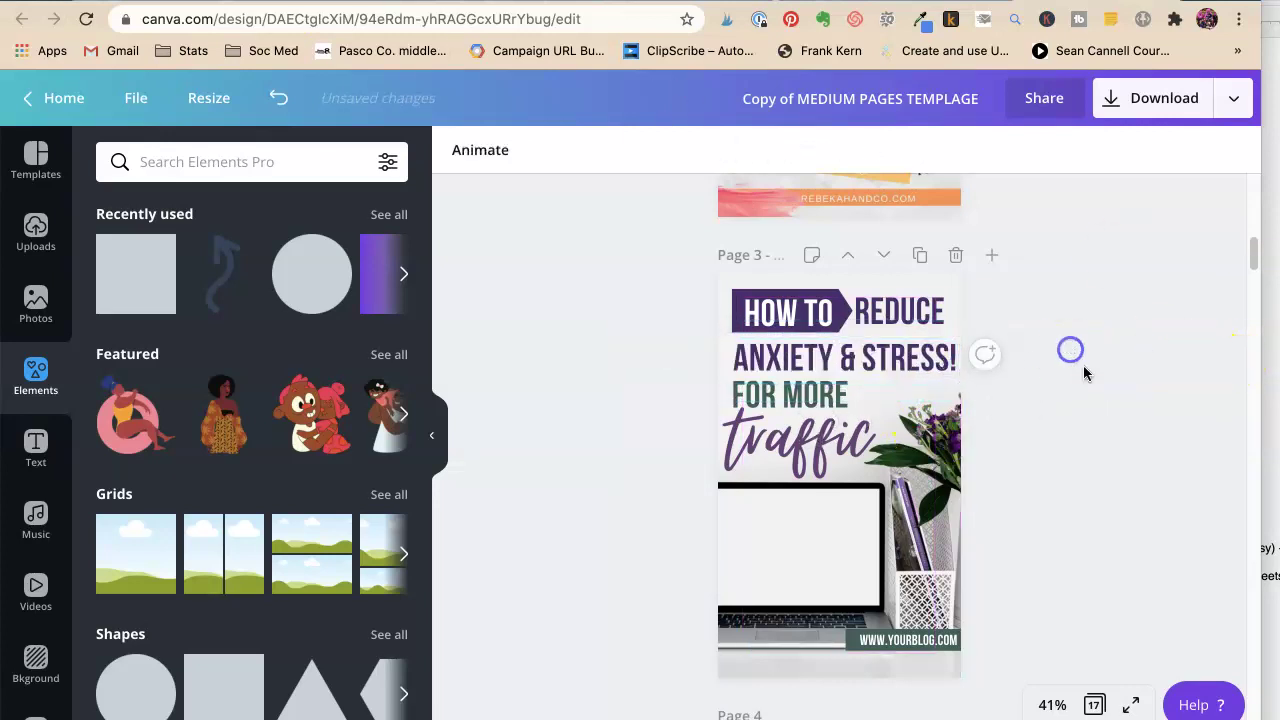
{"action": "left_click", "coordinate": [868, 360]}
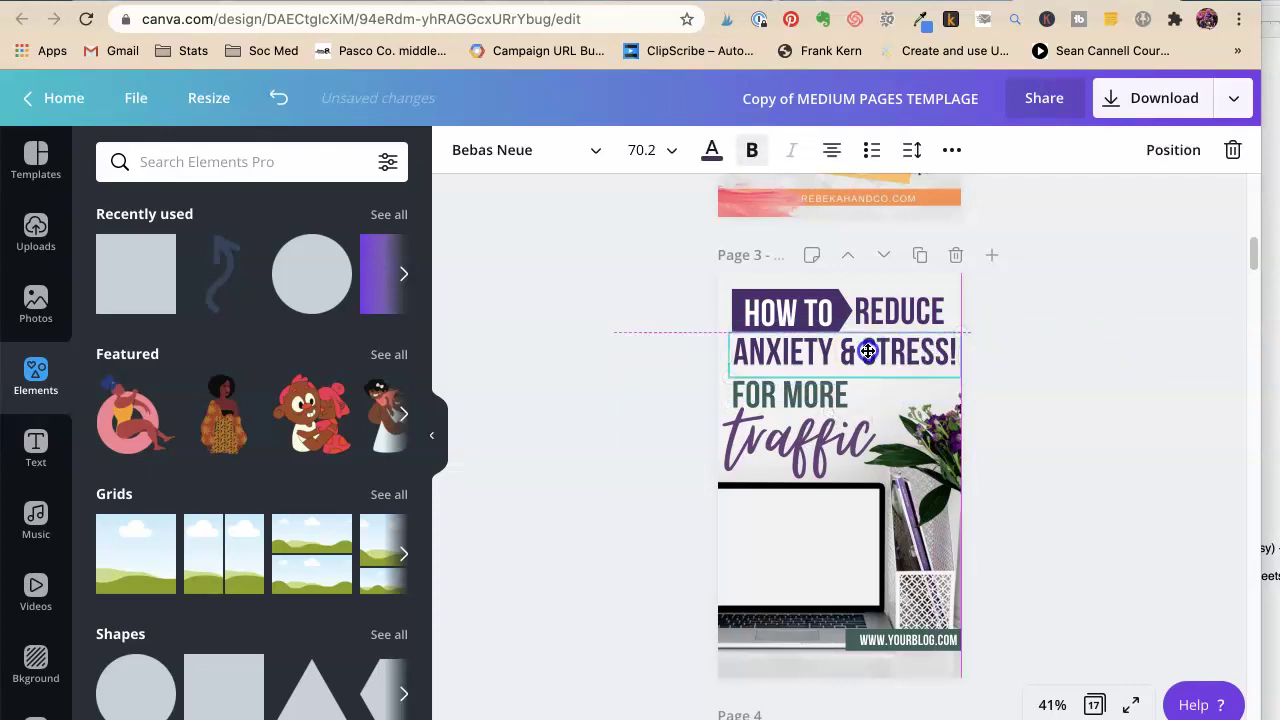
Step: Paste the 10 Day Self Care Challenge image onto the page 3 pin and enlarge it to the pin's full width
{"action": "left_click", "coordinate": [915, 478]}
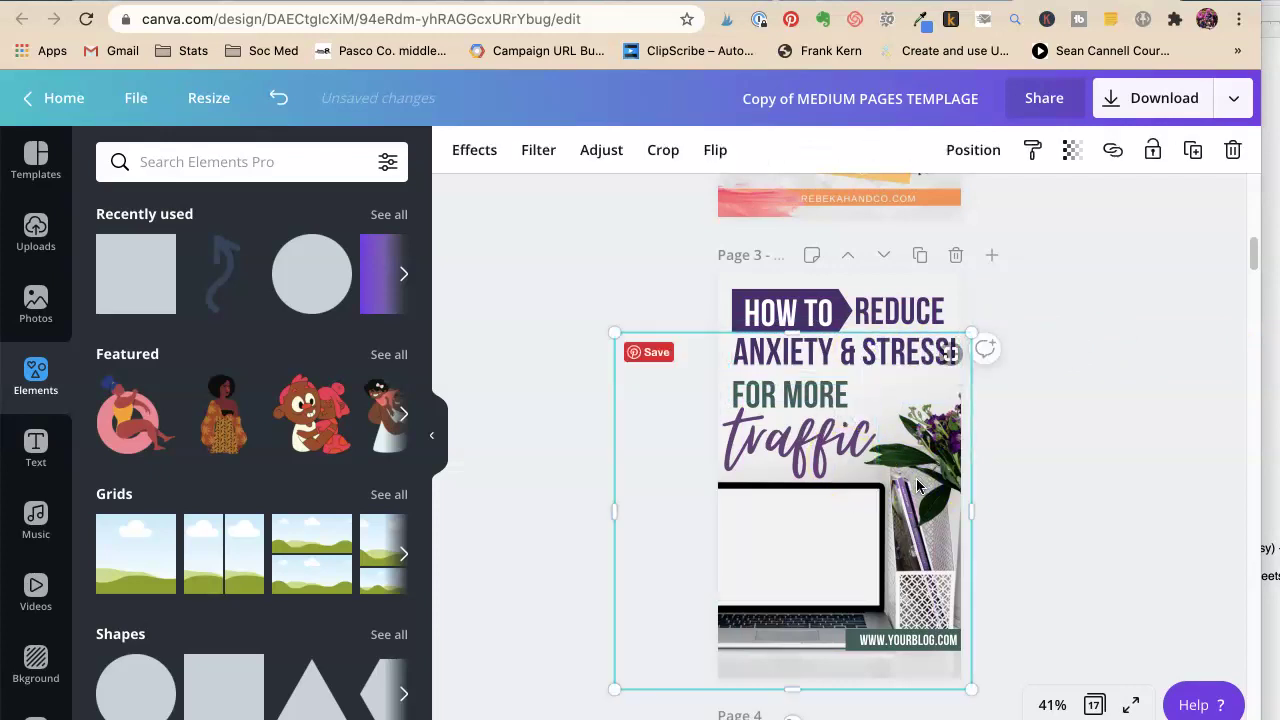
{"action": "key", "text": "ctrl+v"}
{"action": "left_click_drag", "start_coordinate": [815, 510], "coordinate": [775, 578]}
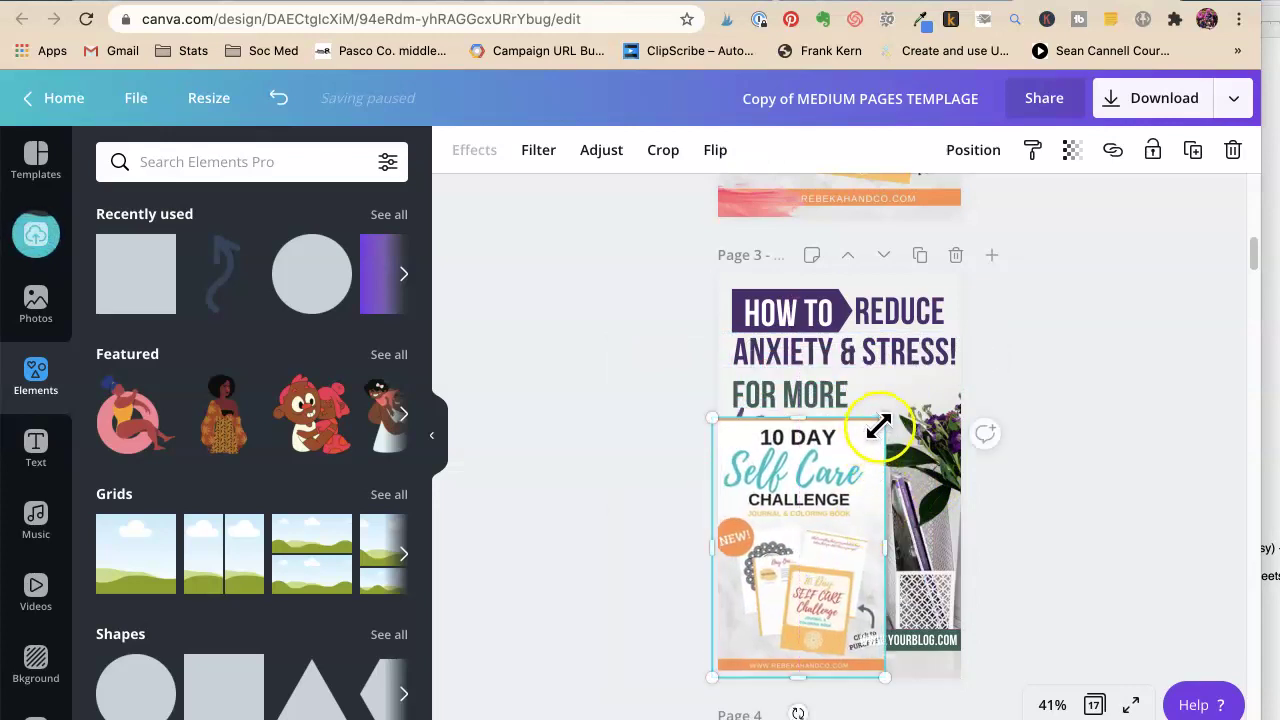
{"action": "left_click_drag", "start_coordinate": [885, 419], "coordinate": [985, 332]}
{"action": "left_click", "coordinate": [1156, 388]}
{"action": "left_click", "coordinate": [892, 640]}
{"action": "left_click", "coordinate": [873, 641]}
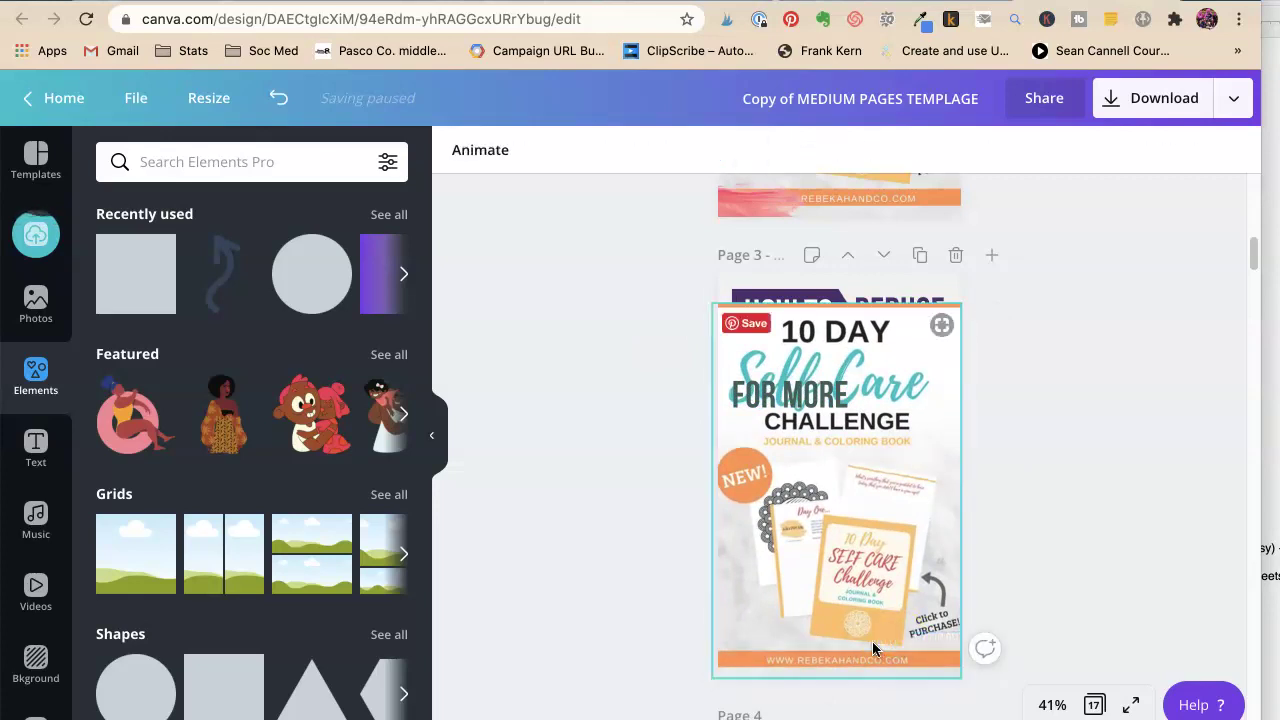
{"action": "right_click", "coordinate": [849, 591]}
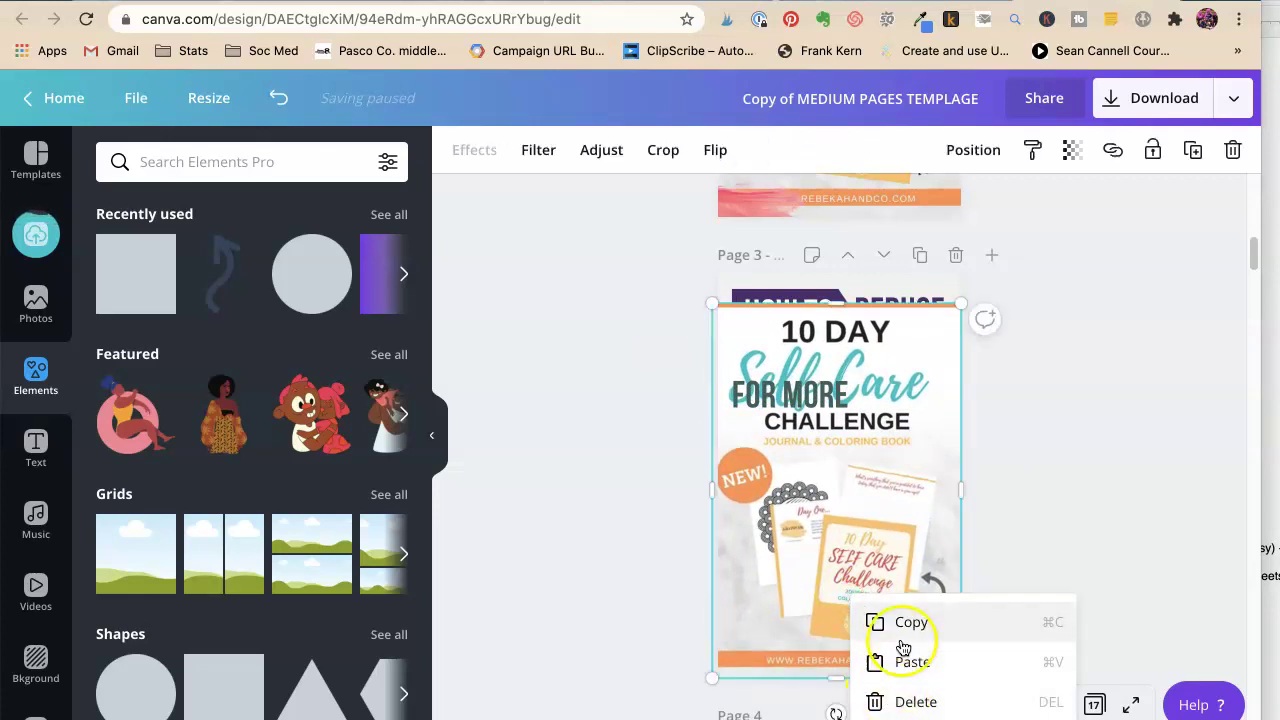
{"action": "left_click", "coordinate": [1082, 418]}
{"action": "scroll", "coordinate": [1071, 405], "scroll_direction": "down", "scroll_amount": 5}
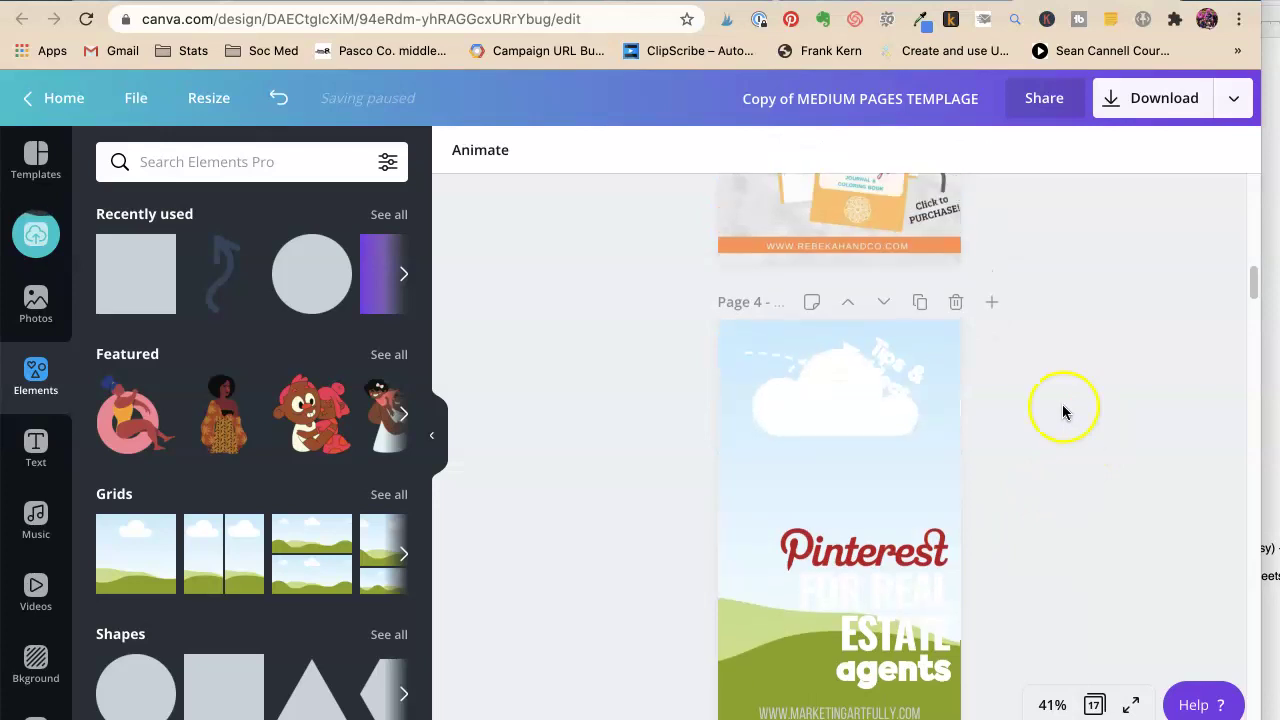
{"action": "scroll", "coordinate": [1000, 380], "scroll_direction": "up", "scroll_amount": 2}
{"action": "left_click", "coordinate": [920, 345]}
{"action": "right_click", "coordinate": [918, 344]}
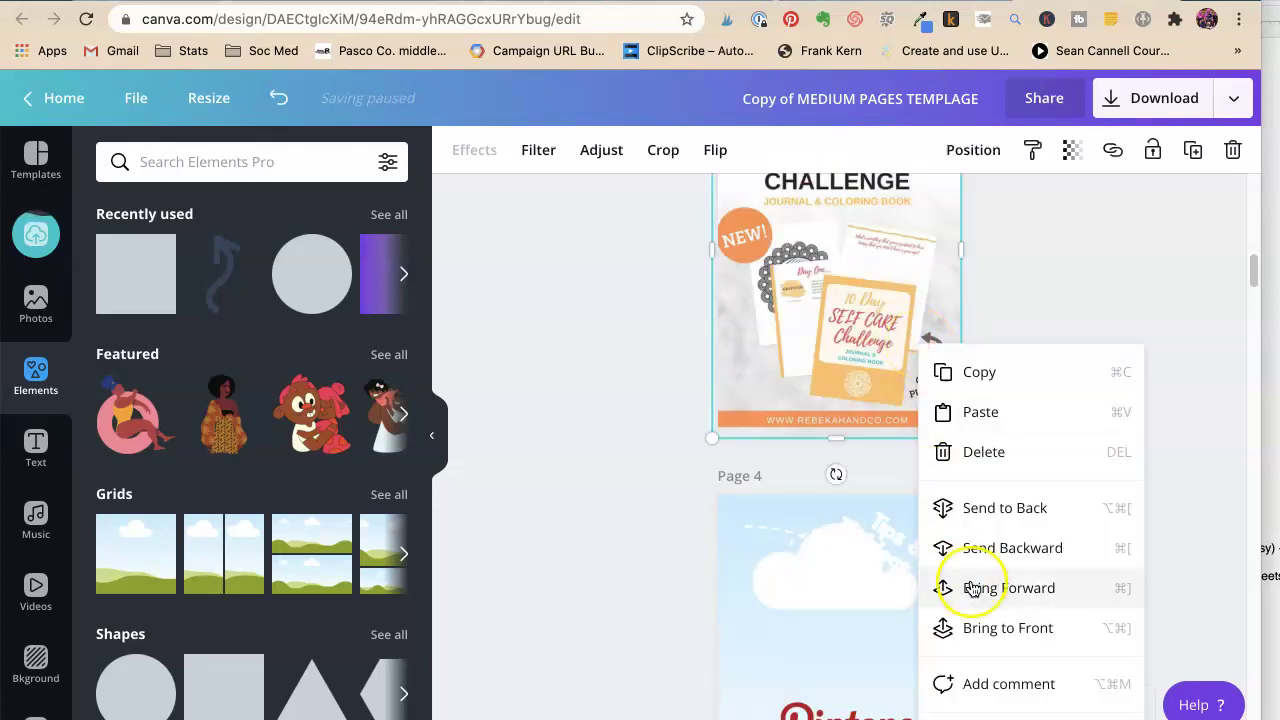
{"action": "left_click", "coordinate": [975, 507]}
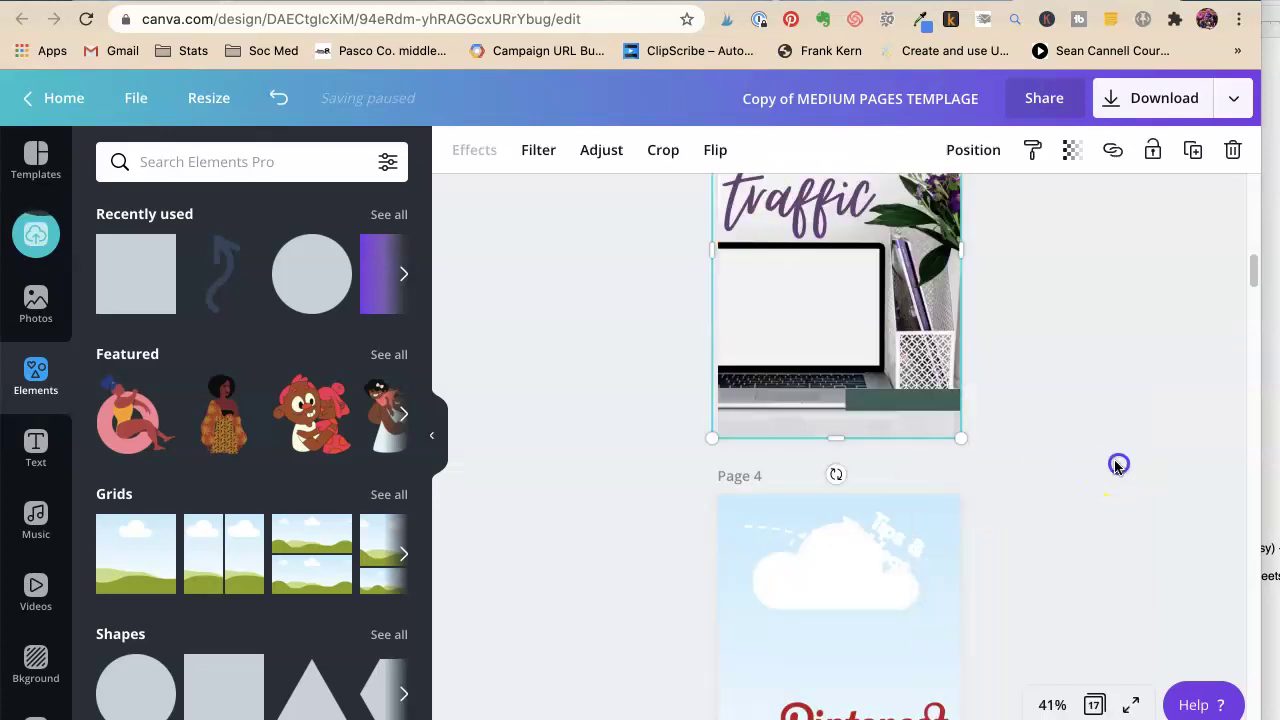
{"action": "left_click", "coordinate": [1114, 463]}
Step: Delete the laptop and flowers photo covering the self-care challenge image on page 3
{"action": "left_click", "coordinate": [846, 341]}
{"action": "left_click", "coordinate": [823, 391]}
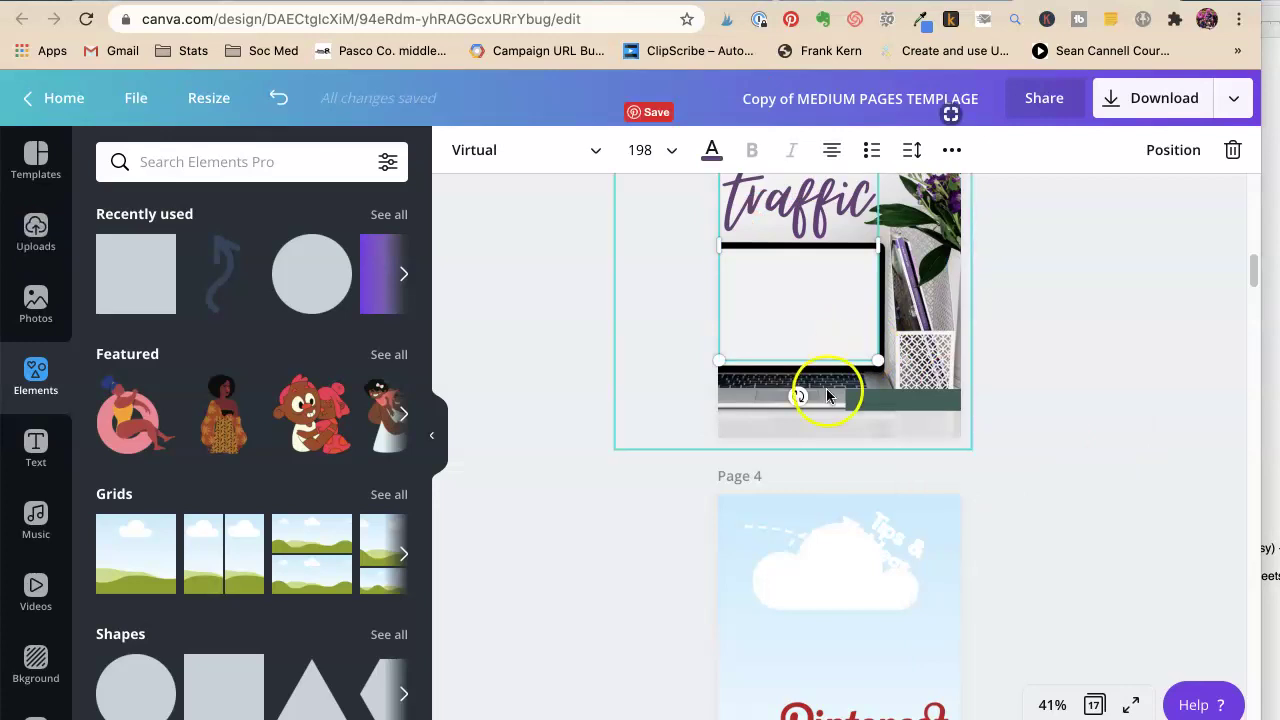
{"action": "key", "text": "Delete"}
{"action": "scroll", "coordinate": [994, 423], "scroll_direction": "up", "scroll_amount": 3}
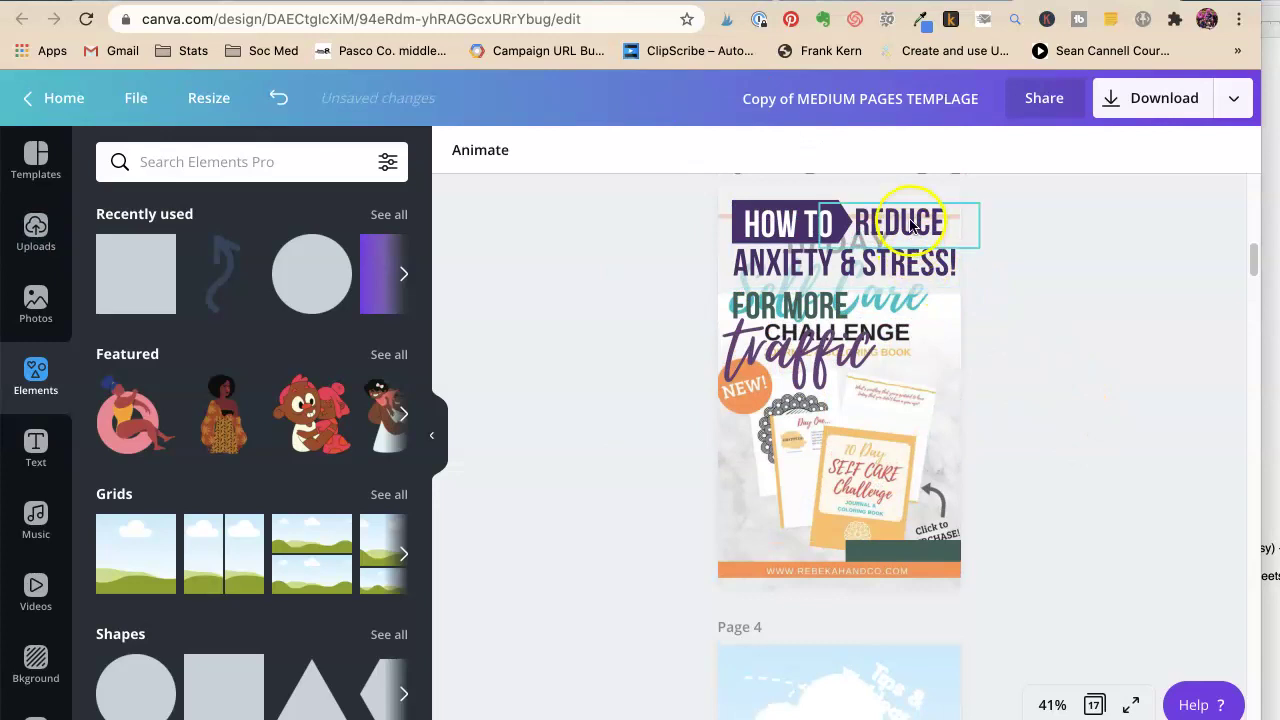
Step: Recolor the HOW TO, REDUCE and ANXIETY & STRESS! texts together with the teal-blue document color
{"action": "left_click", "coordinate": [910, 226]}
{"action": "left_click", "coordinate": [853, 262]}
{"action": "left_click", "coordinate": [762, 232], "text": "shift"}
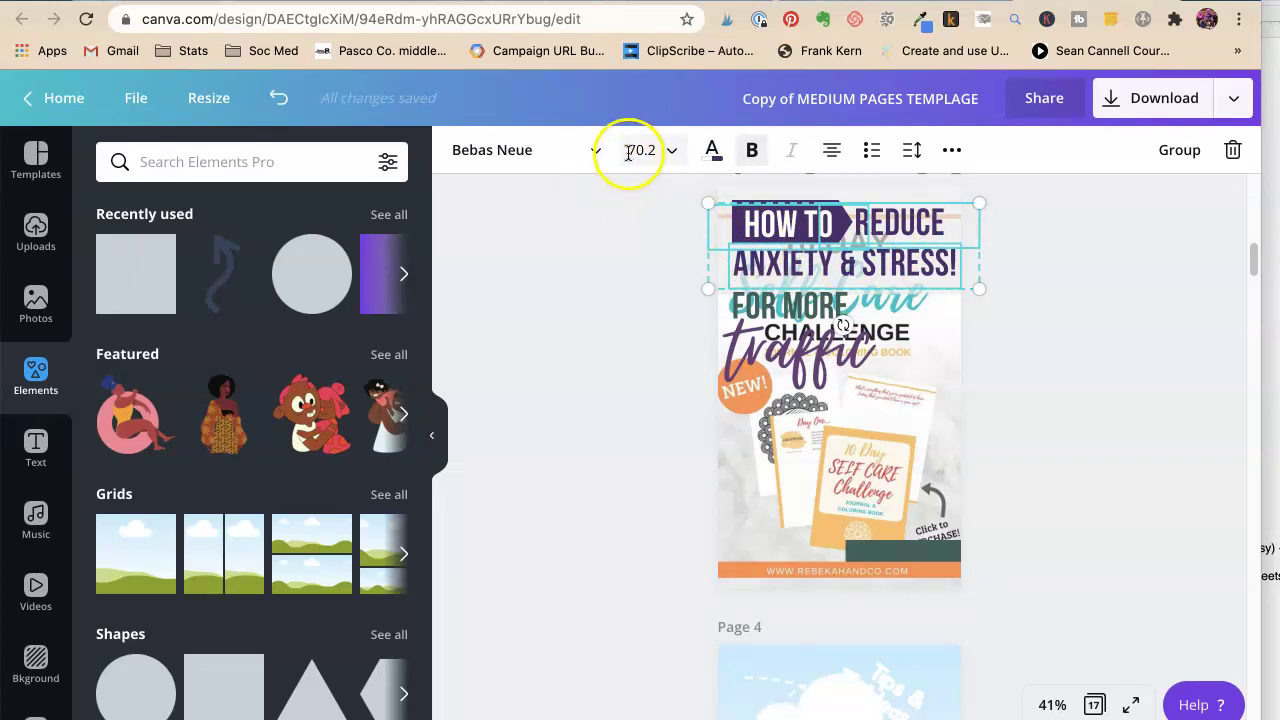
{"action": "left_click", "coordinate": [712, 150]}
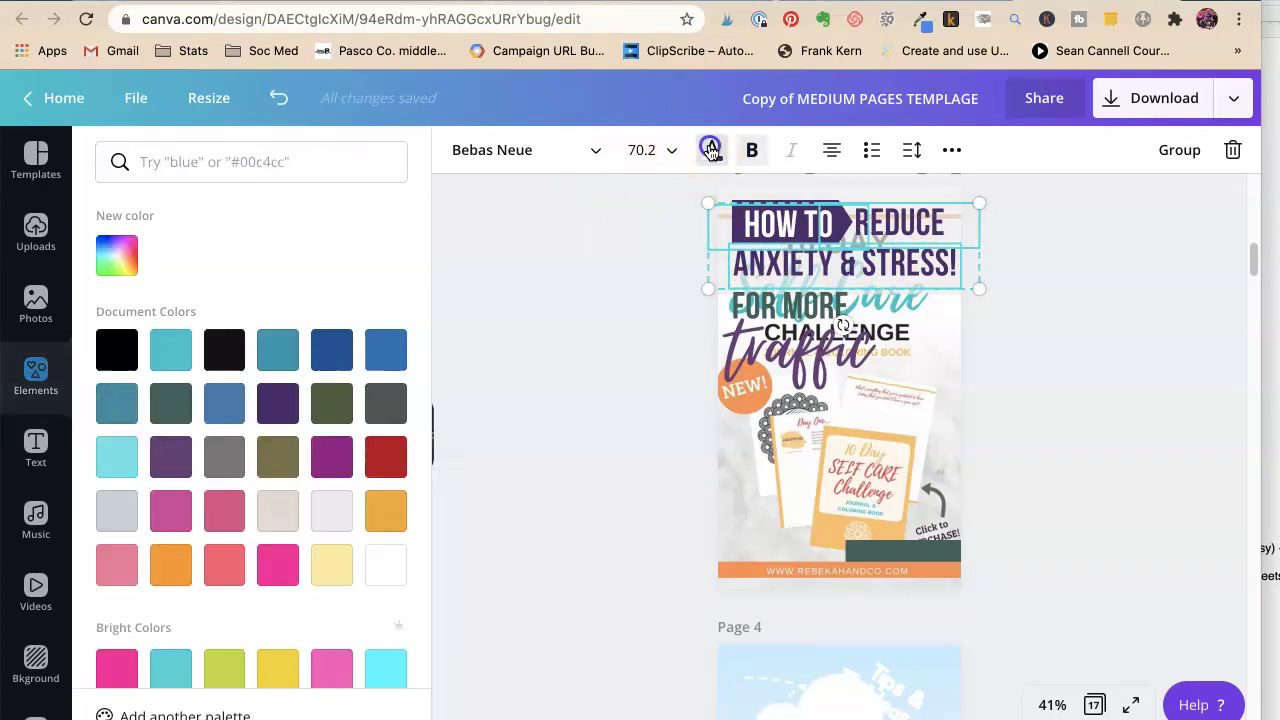
{"action": "left_click", "coordinate": [271, 352]}
{"action": "left_click", "coordinate": [1067, 358]}
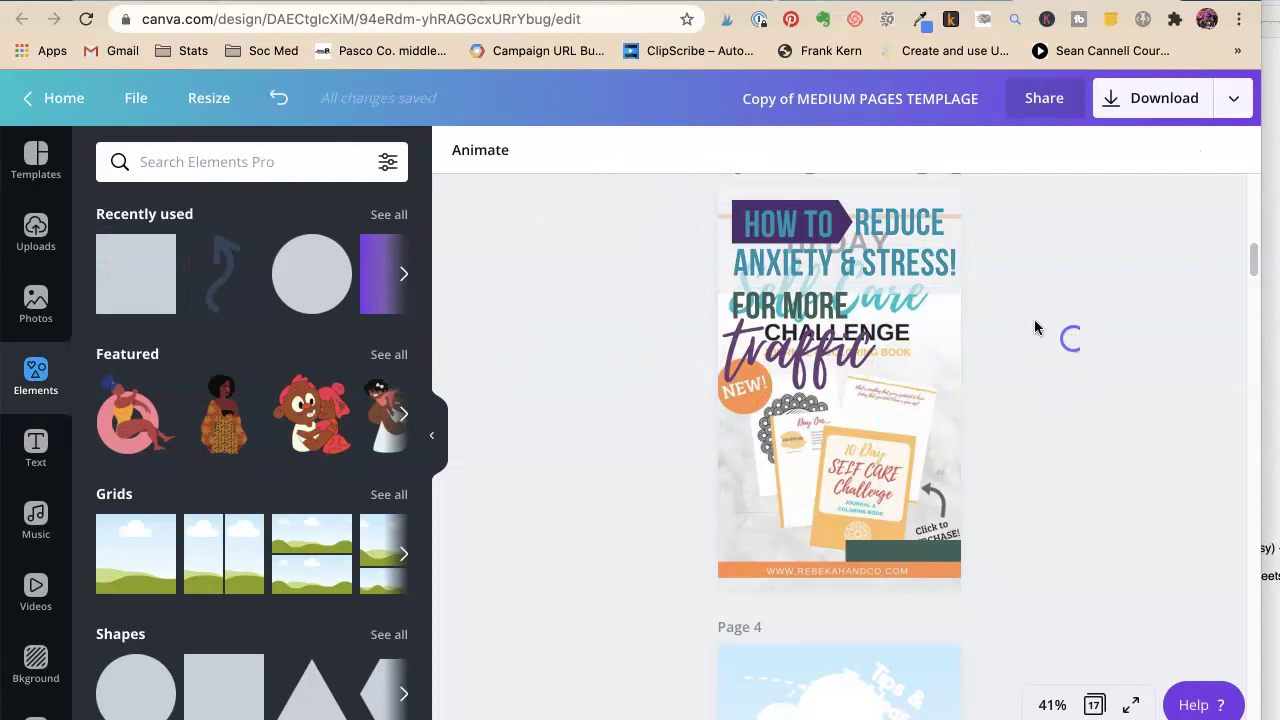
Step: Change the purple arrow banner behind HOW TO to white
{"action": "left_click", "coordinate": [808, 207]}
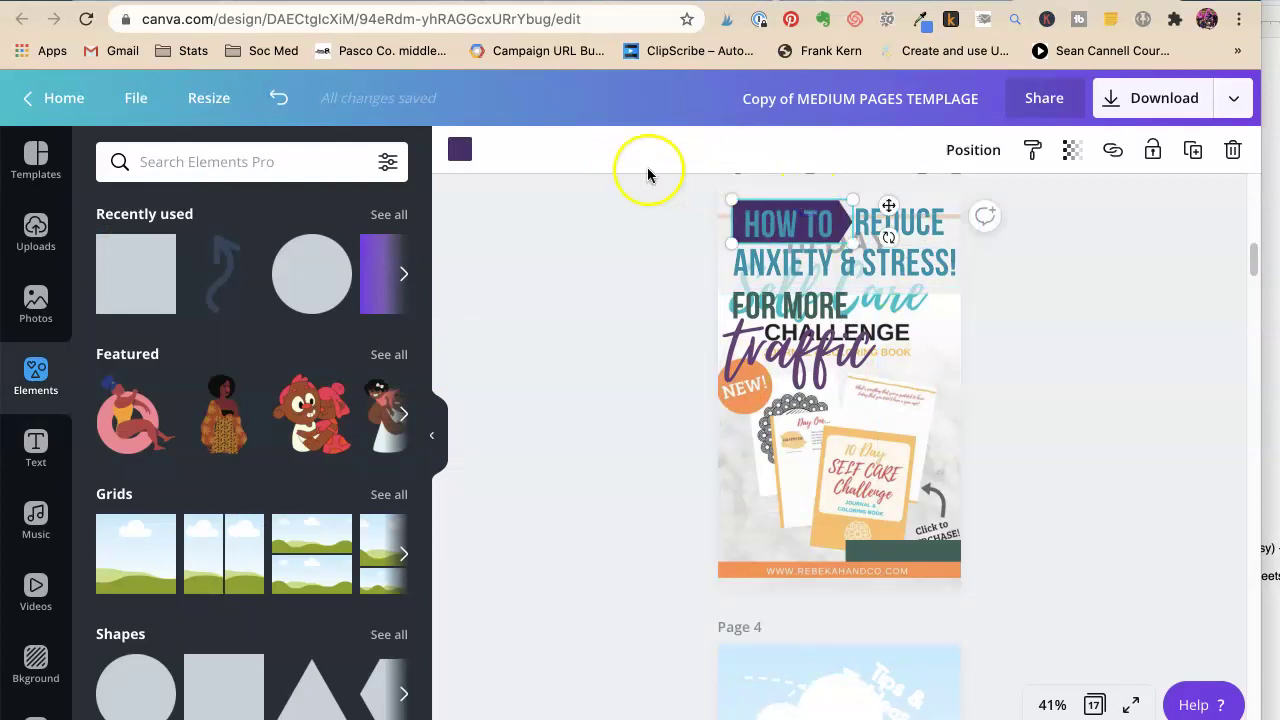
{"action": "left_click", "coordinate": [459, 149]}
{"action": "left_click", "coordinate": [385, 566]}
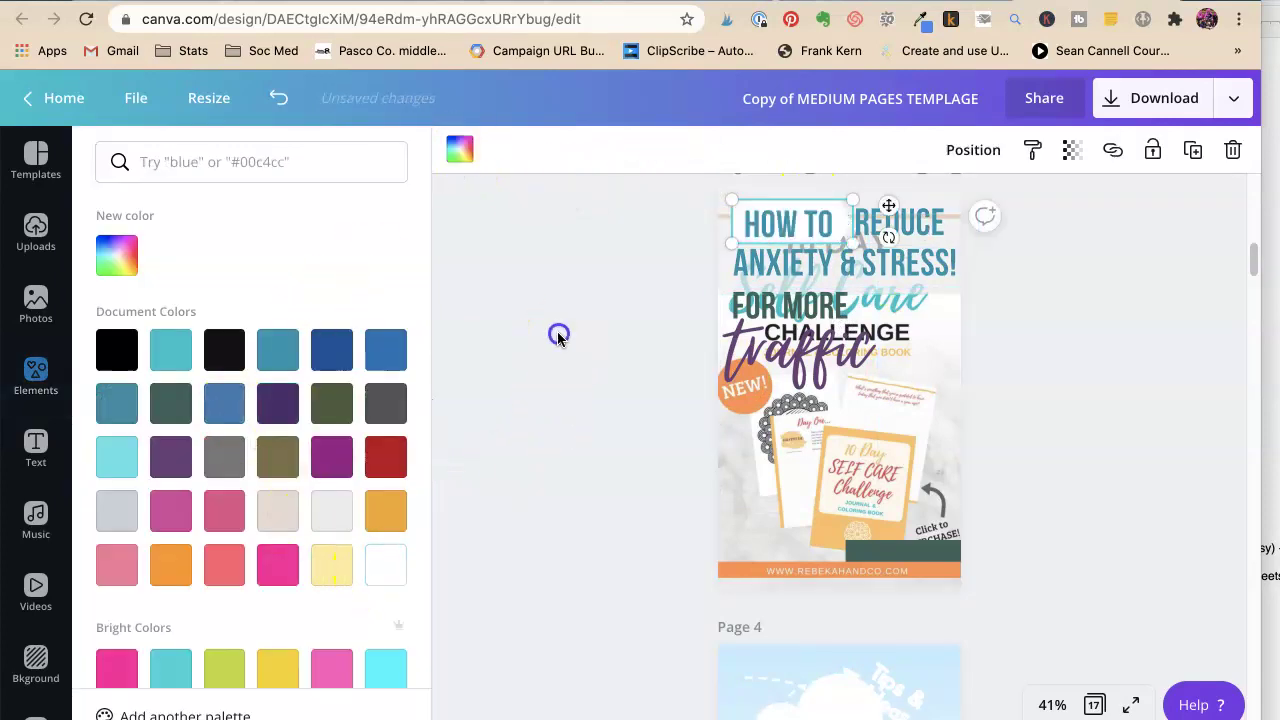
{"action": "left_click", "coordinate": [557, 334]}
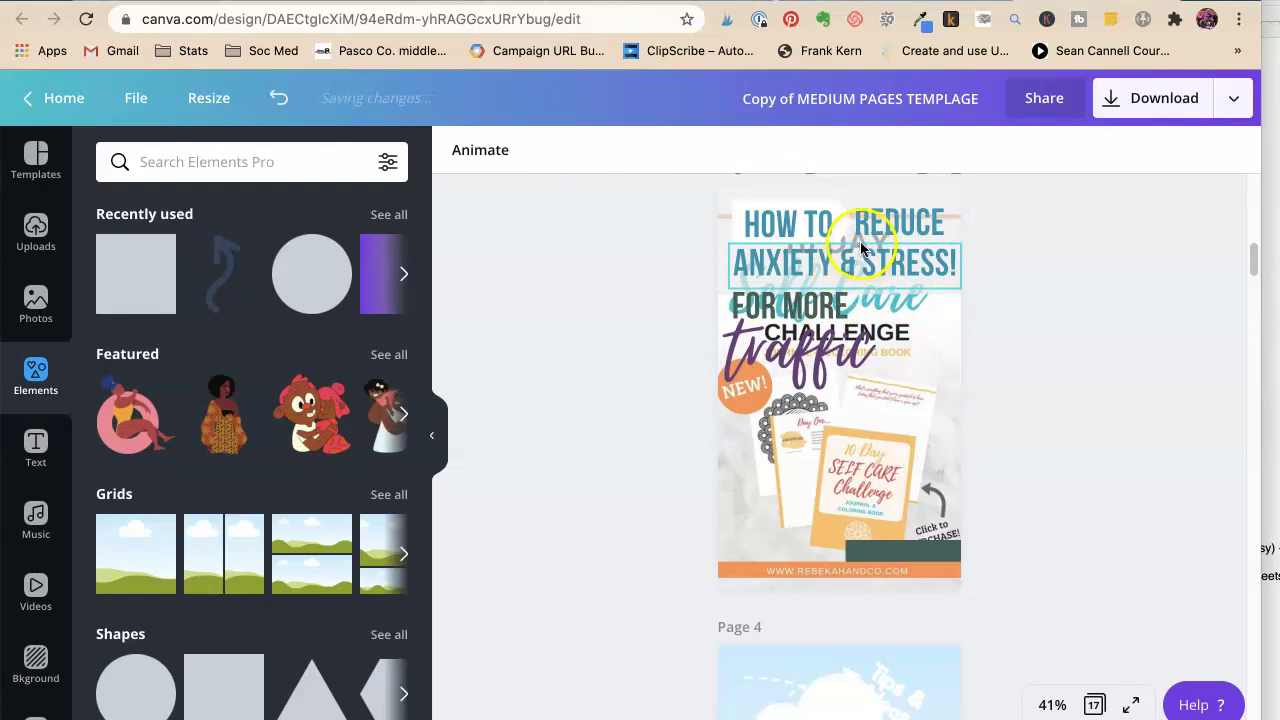
Step: Move the REDUCE text below ANXIETY & STRESS! and shift the self-care challenge image slightly lower on page 3
{"action": "left_click_drag", "start_coordinate": [859, 237], "coordinate": [870, 258]}
{"action": "left_click", "coordinate": [873, 243]}
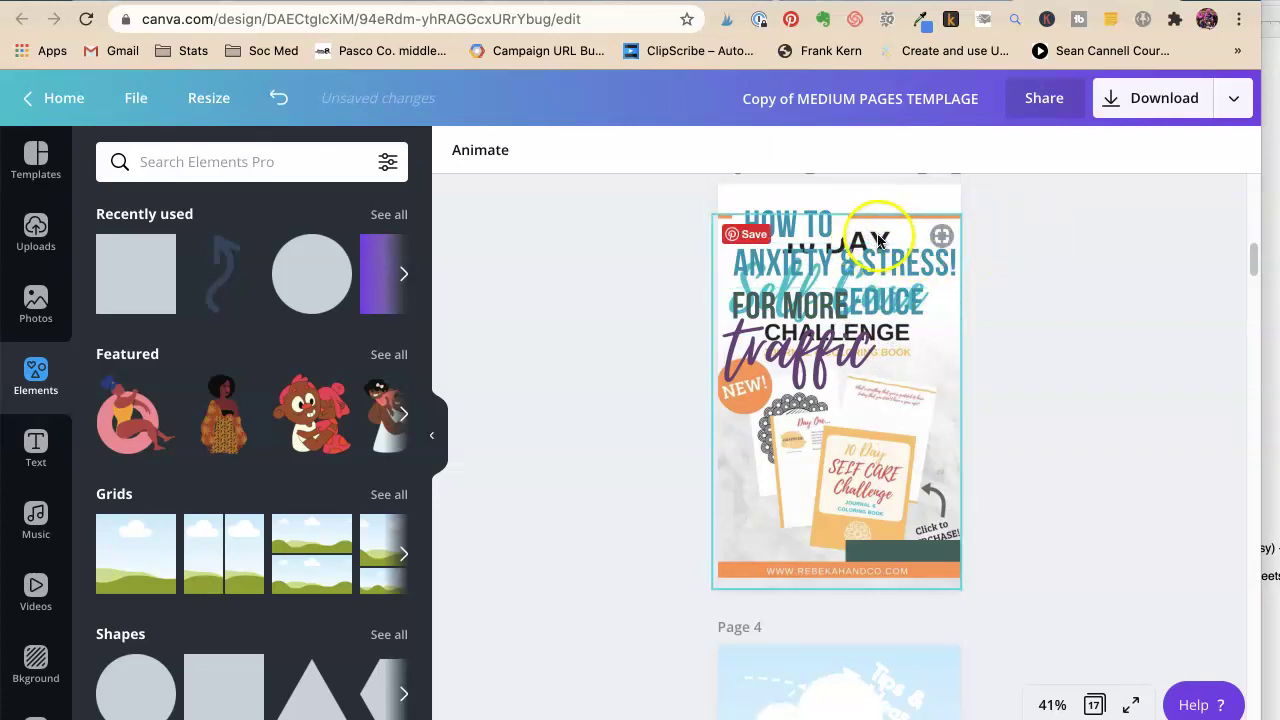
{"action": "left_click", "coordinate": [878, 241]}
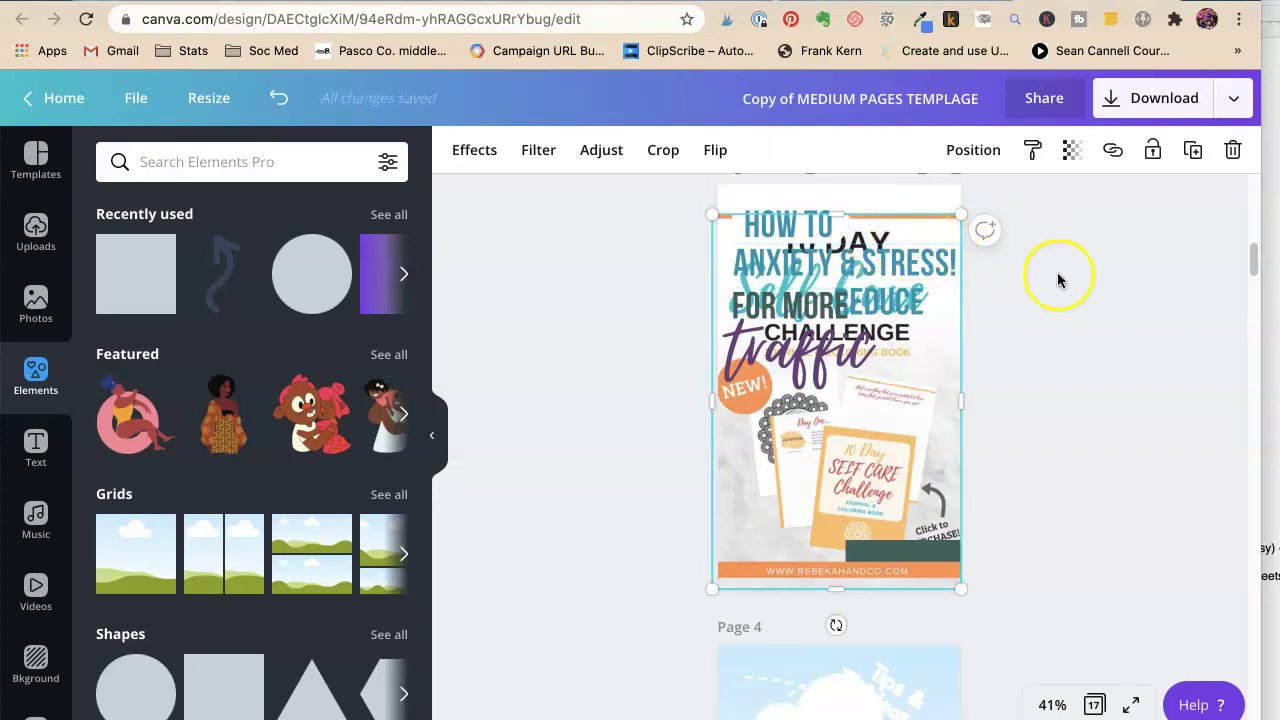
{"action": "left_click_drag", "start_coordinate": [868, 250], "coordinate": [868, 380]}
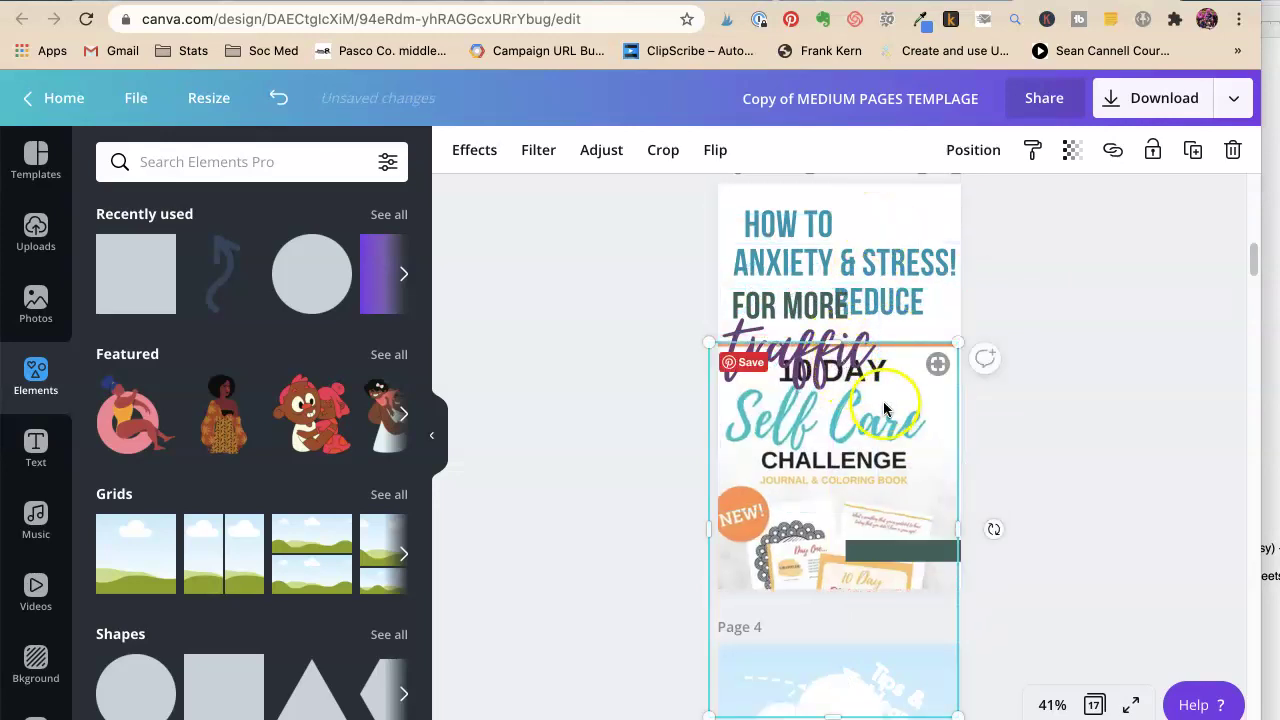
{"action": "left_click_drag", "start_coordinate": [886, 410], "coordinate": [903, 281]}
{"action": "left_click", "coordinate": [1081, 341]}
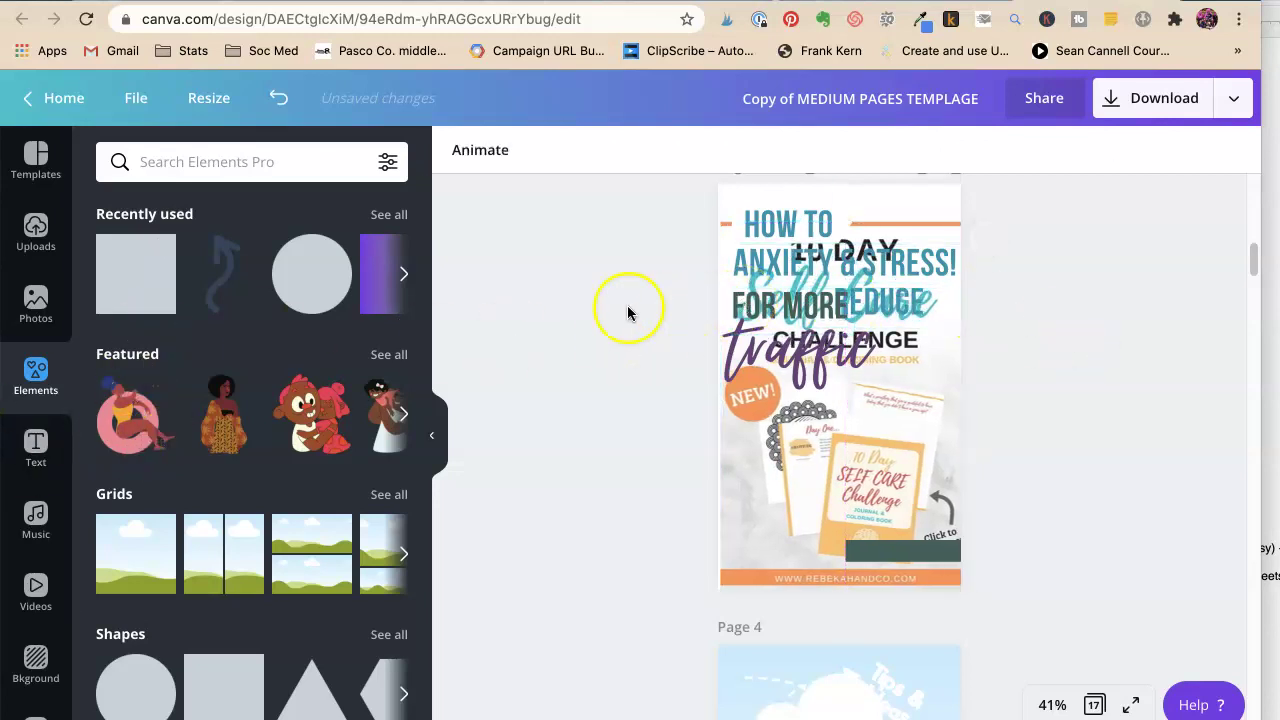
Step: Add a square shape, stretch it across the upper half of the page 3 pin, and send it behind the headline text
{"action": "left_click", "coordinate": [106, 252]}
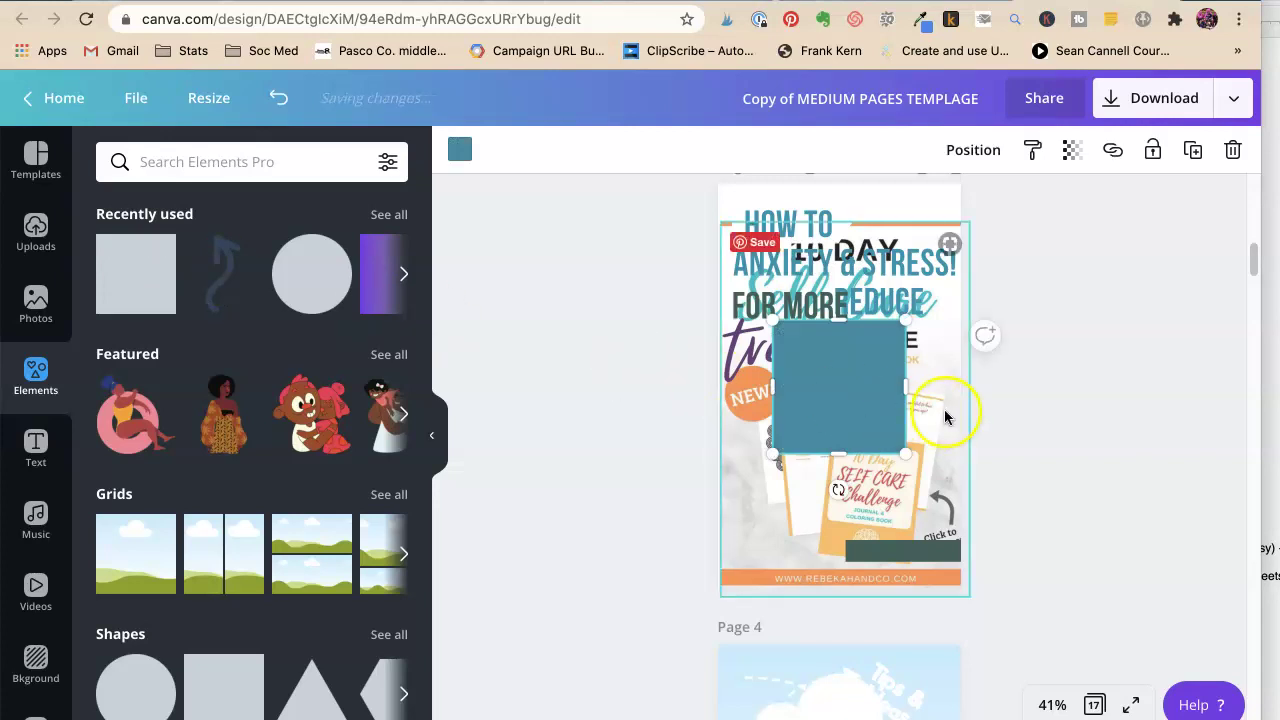
{"action": "left_click_drag", "start_coordinate": [810, 374], "coordinate": [758, 306]}
{"action": "left_click_drag", "start_coordinate": [850, 306], "coordinate": [991, 306]}
{"action": "left_click_drag", "start_coordinate": [858, 245], "coordinate": [857, 184]}
{"action": "right_click", "coordinate": [832, 251]}
{"action": "left_click", "coordinate": [906, 414]}
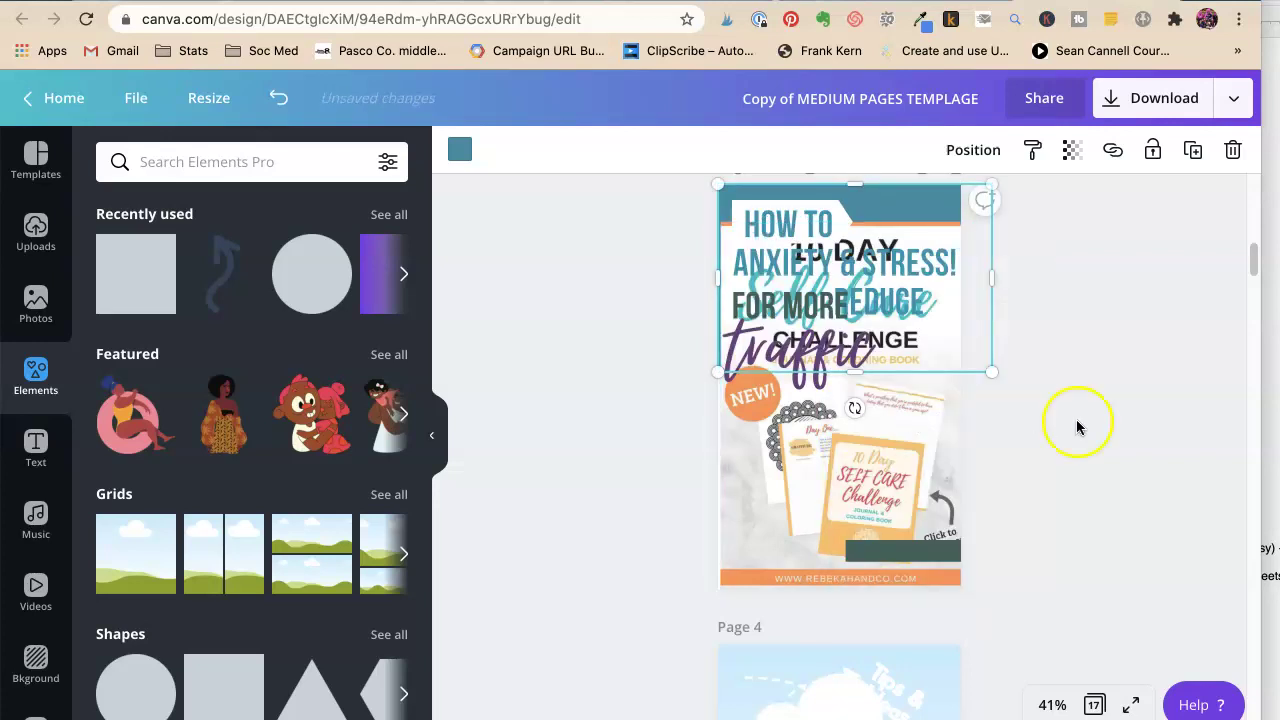
{"action": "left_click", "coordinate": [1089, 424]}
Step: Send the self-care challenge image to the back and extend its left side to the pin's edge
{"action": "left_click", "coordinate": [777, 524]}
{"action": "right_click", "coordinate": [777, 524]}
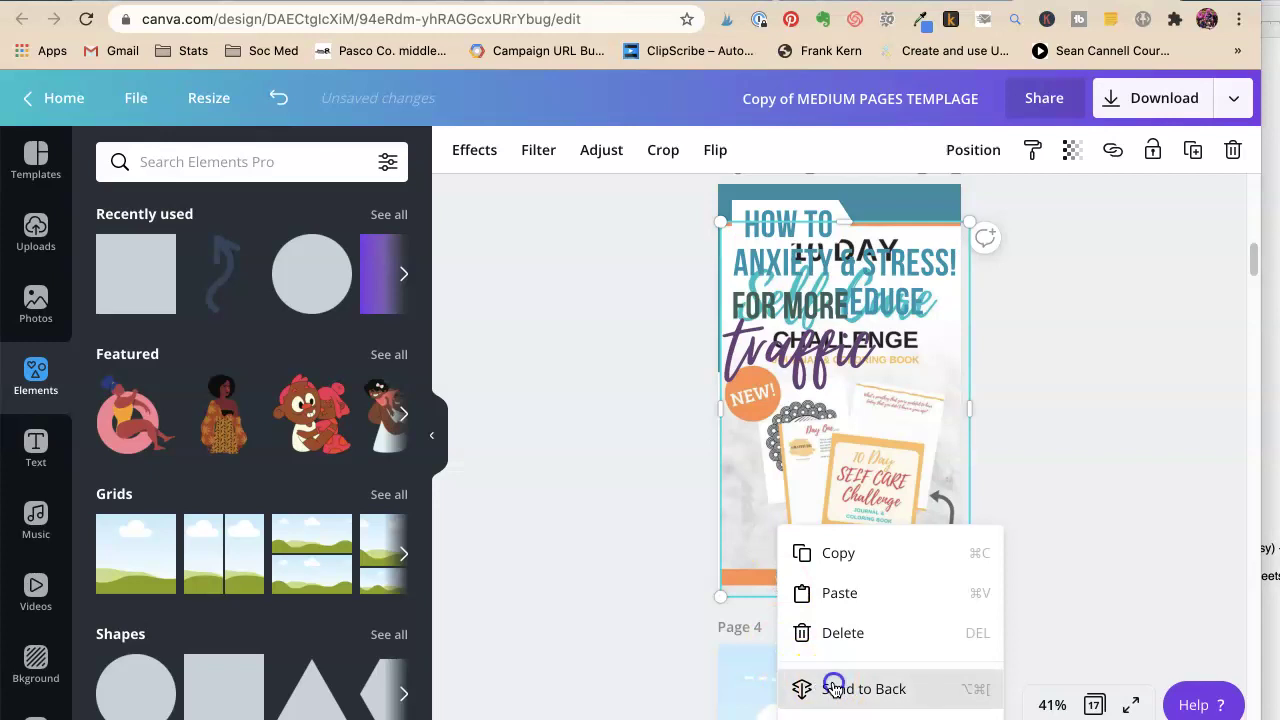
{"action": "left_click", "coordinate": [831, 686]}
{"action": "left_click", "coordinate": [1068, 502]}
{"action": "left_click", "coordinate": [740, 525]}
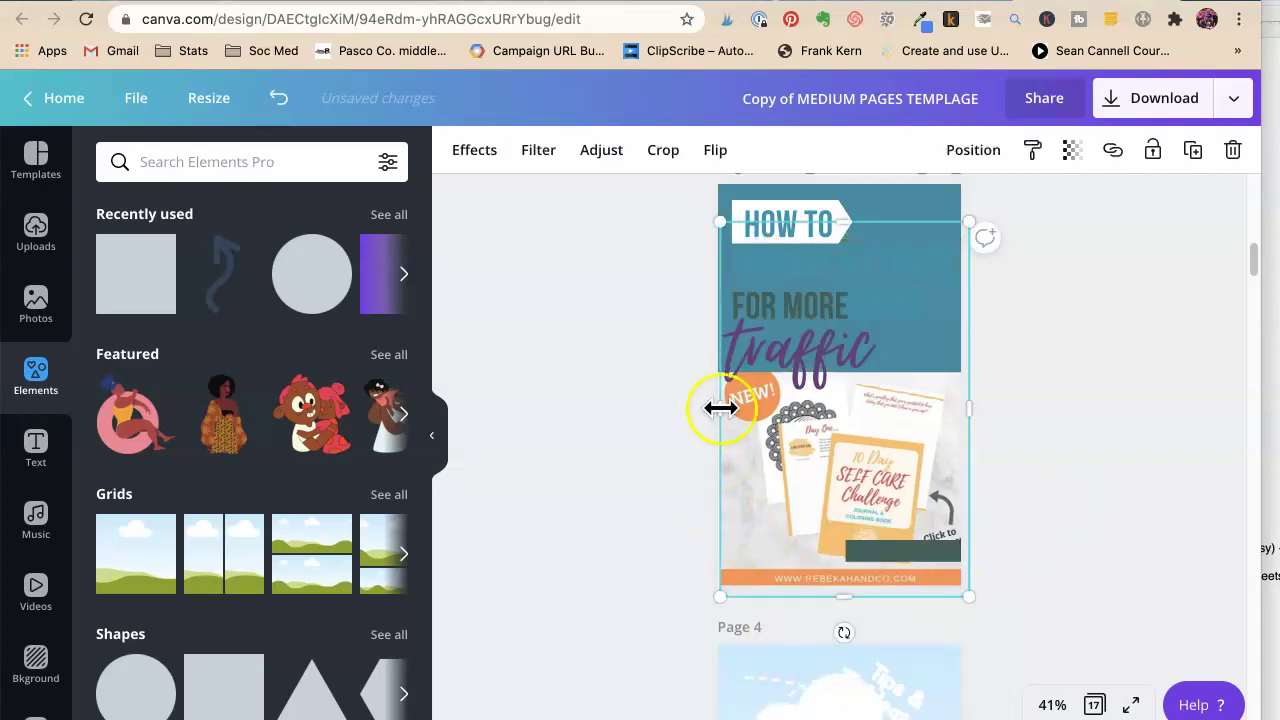
{"action": "left_click_drag", "start_coordinate": [720, 409], "coordinate": [716, 400]}
Step: Recolor the teal rectangle behind the headline with the orange document color
{"action": "left_click", "coordinate": [890, 196]}
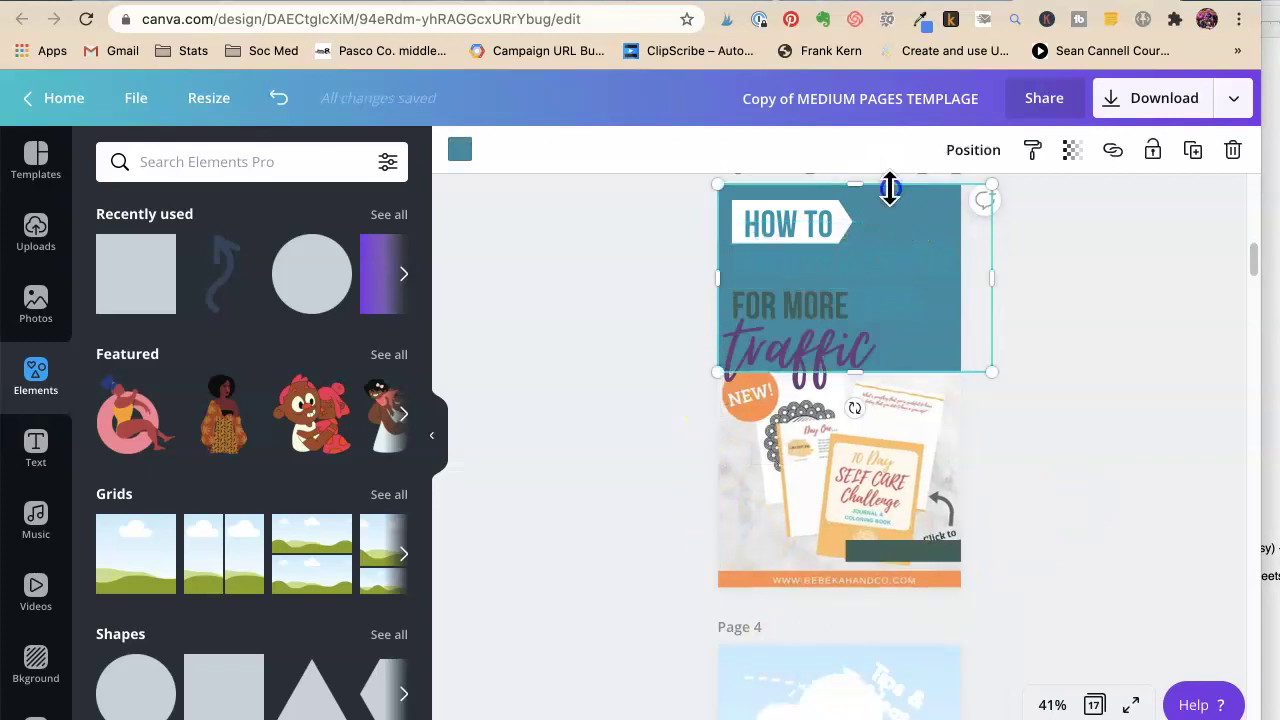
{"action": "left_click", "coordinate": [460, 150]}
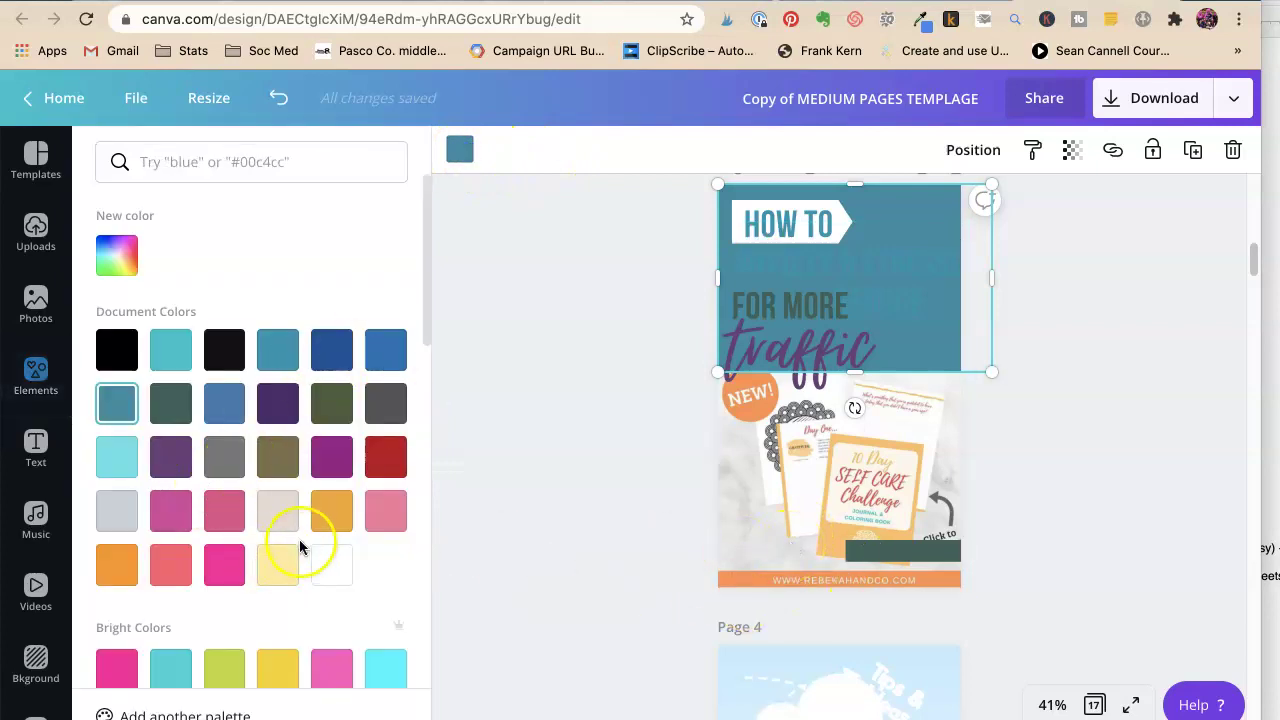
{"action": "left_click", "coordinate": [116, 565]}
{"action": "left_click", "coordinate": [557, 316]}
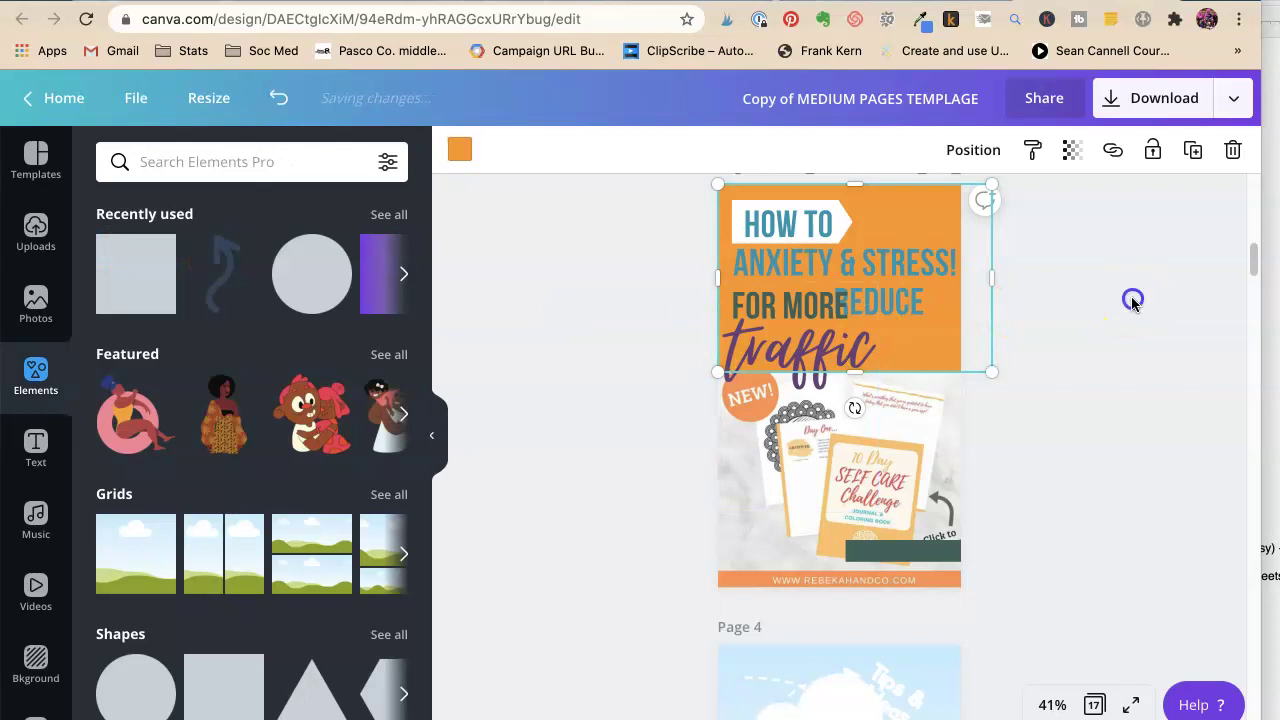
{"action": "left_click", "coordinate": [1066, 350]}
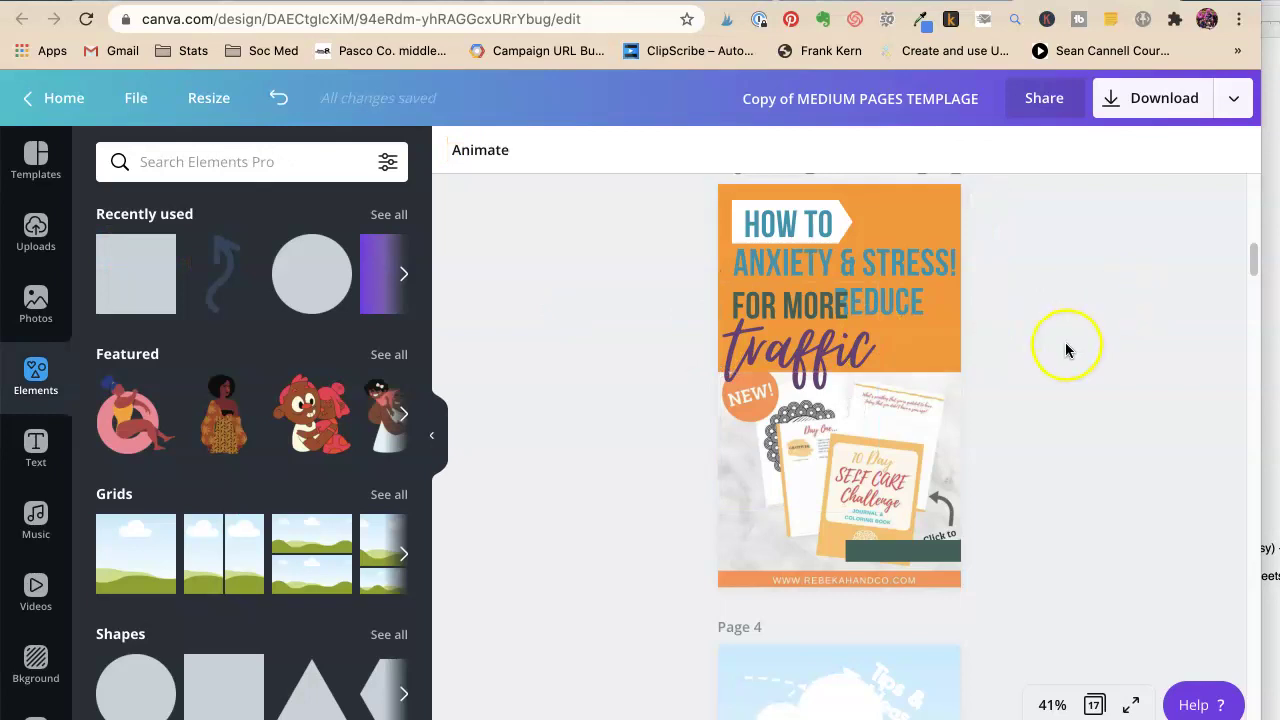
Step: Move the REDUCE text up beside the HOW TO banner and nudge it into line with HOW TO
{"action": "left_click", "coordinate": [907, 218]}
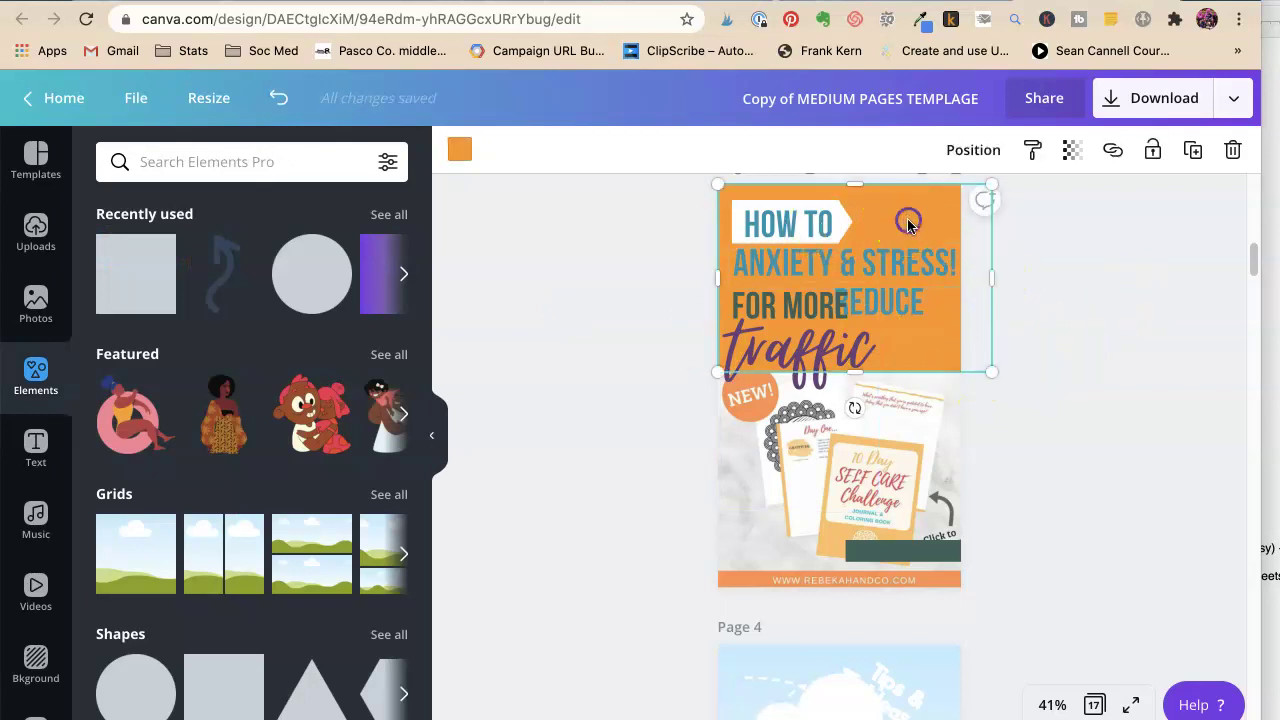
{"action": "left_click", "coordinate": [845, 318]}
{"action": "left_click_drag", "start_coordinate": [891, 294], "coordinate": [912, 216]}
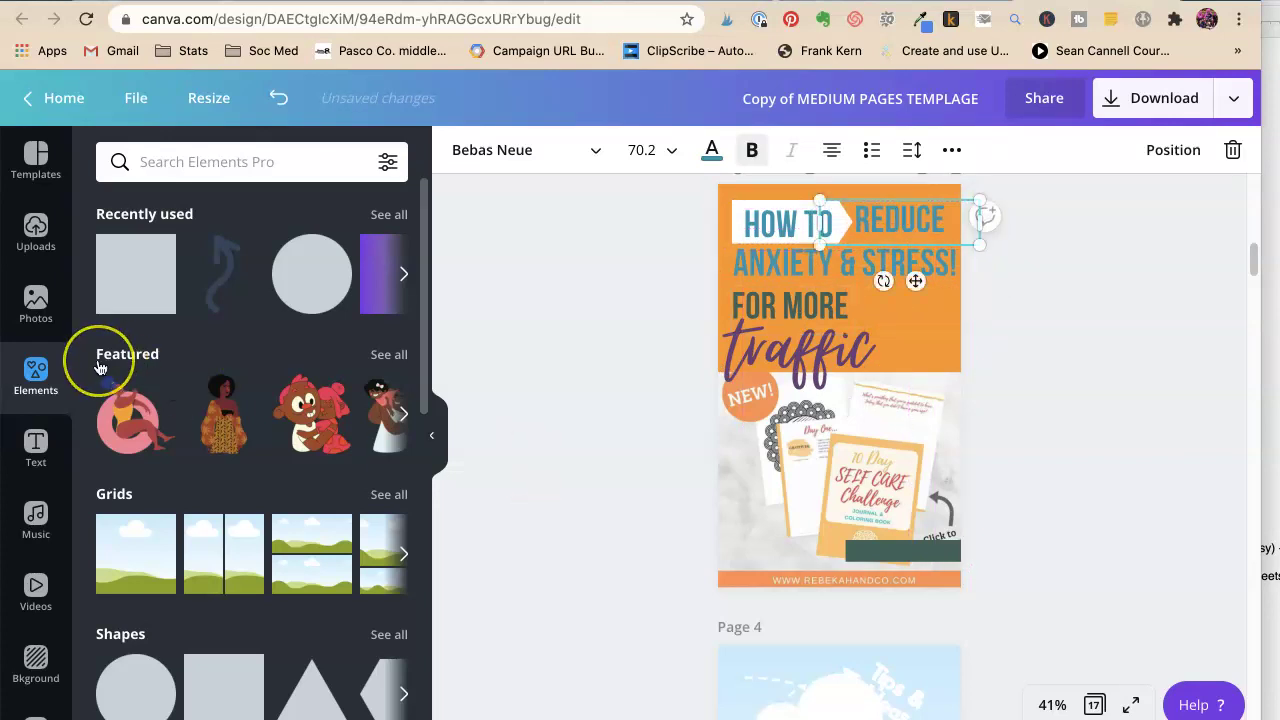
{"action": "key", "text": "shift+Up"}
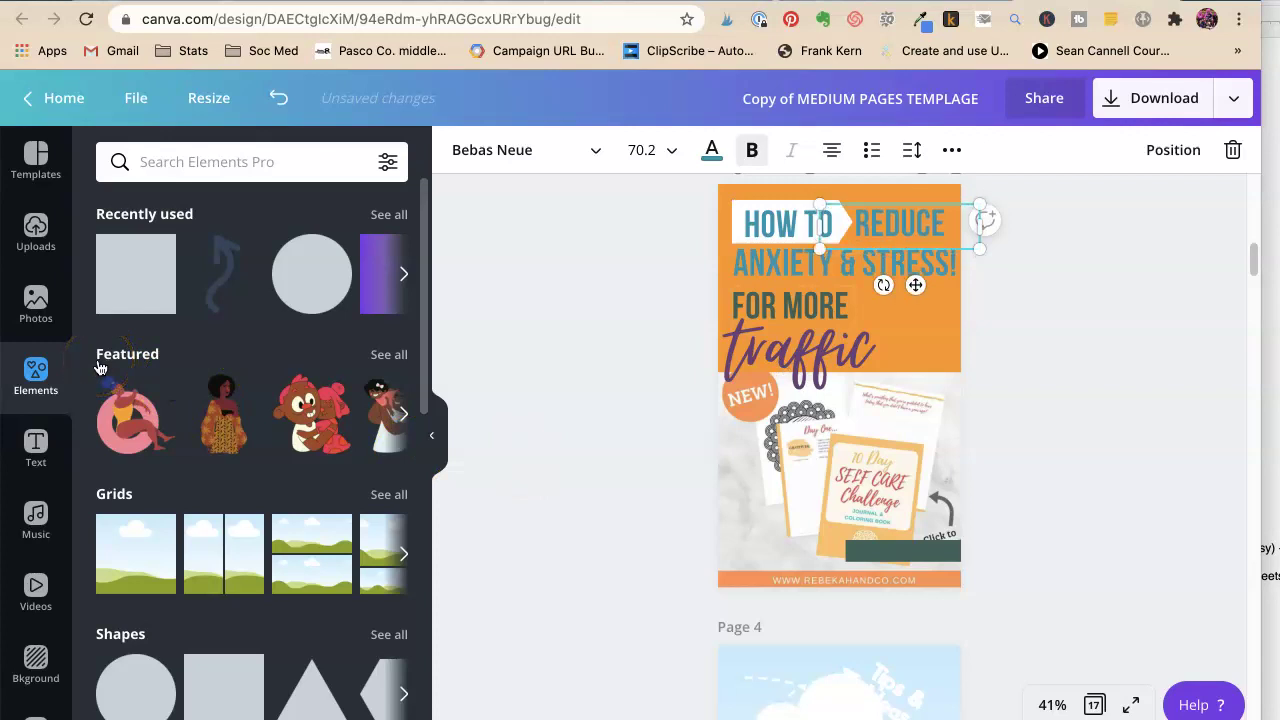
{"action": "key", "text": "shift+Right"}
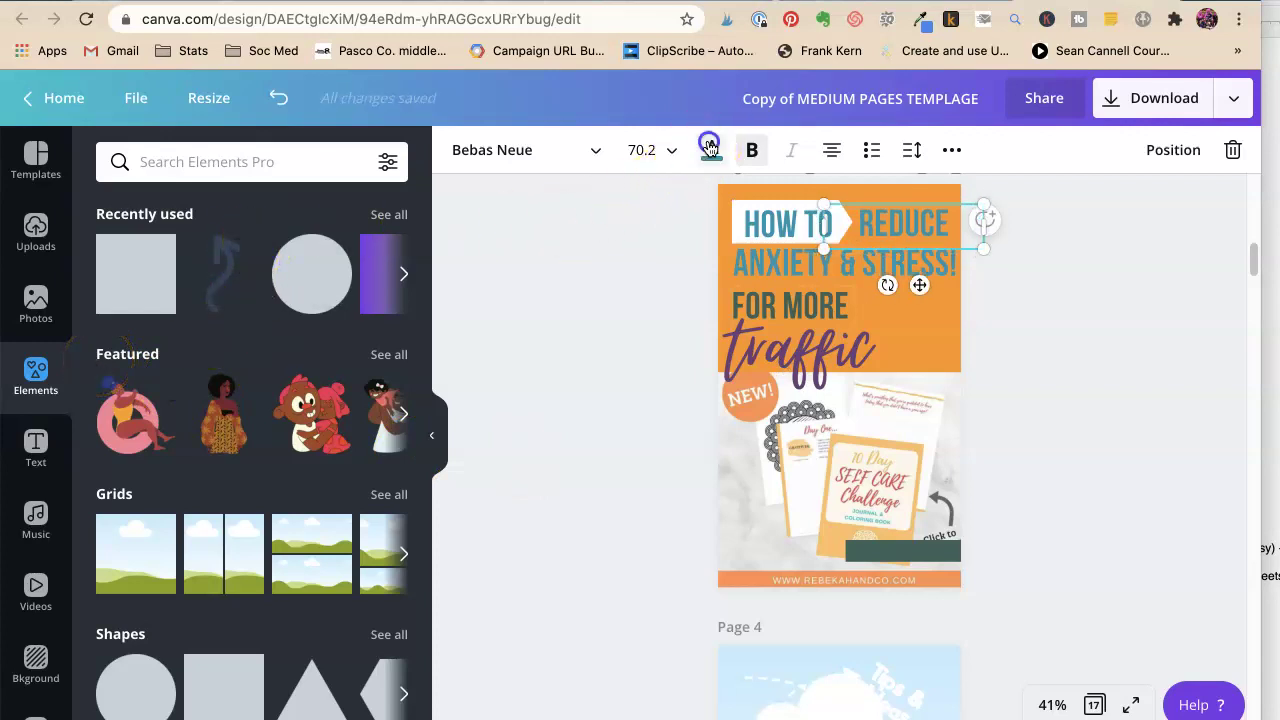
Step: Change the REDUCE and ANXIETY & STRESS! texts to white
{"action": "left_click", "coordinate": [710, 152]}
{"action": "left_click", "coordinate": [335, 585]}
{"action": "left_click", "coordinate": [765, 261]}
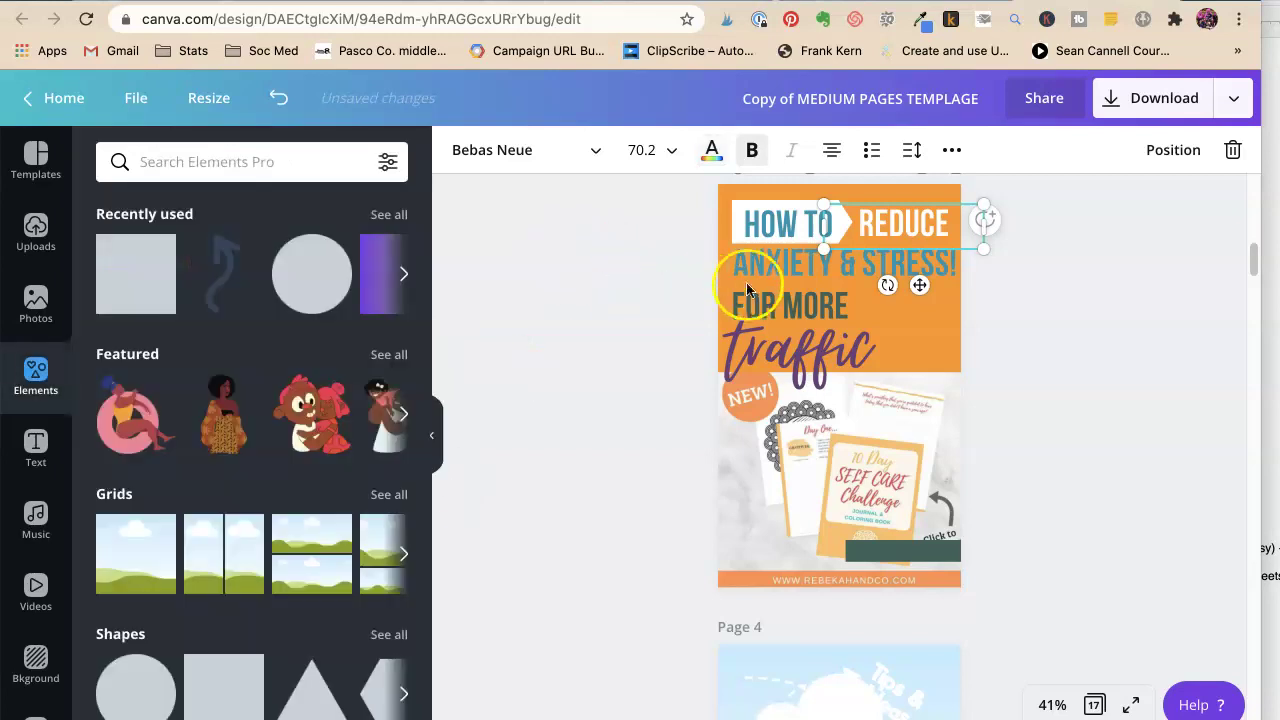
{"action": "left_click", "coordinate": [711, 152]}
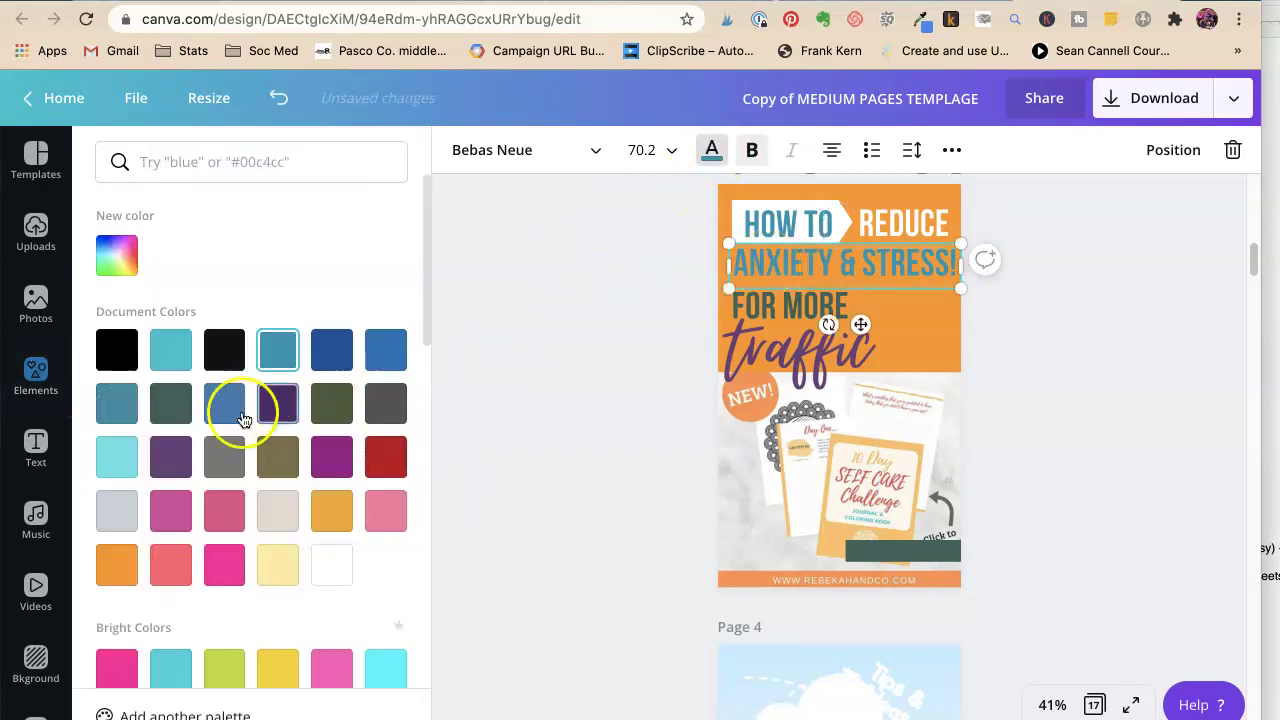
Step: Replace the FOR MORE text with TAKE THE
{"action": "left_click", "coordinate": [793, 306]}
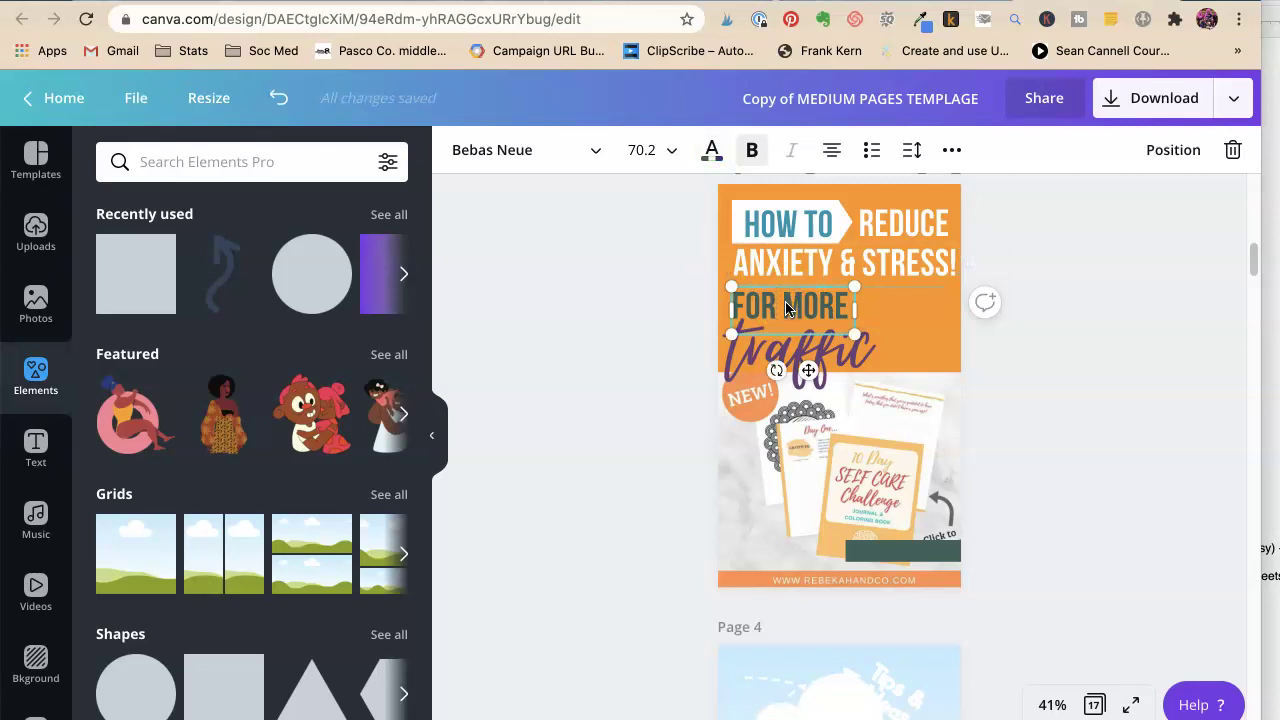
{"action": "type", "text": "TAKE THE"}
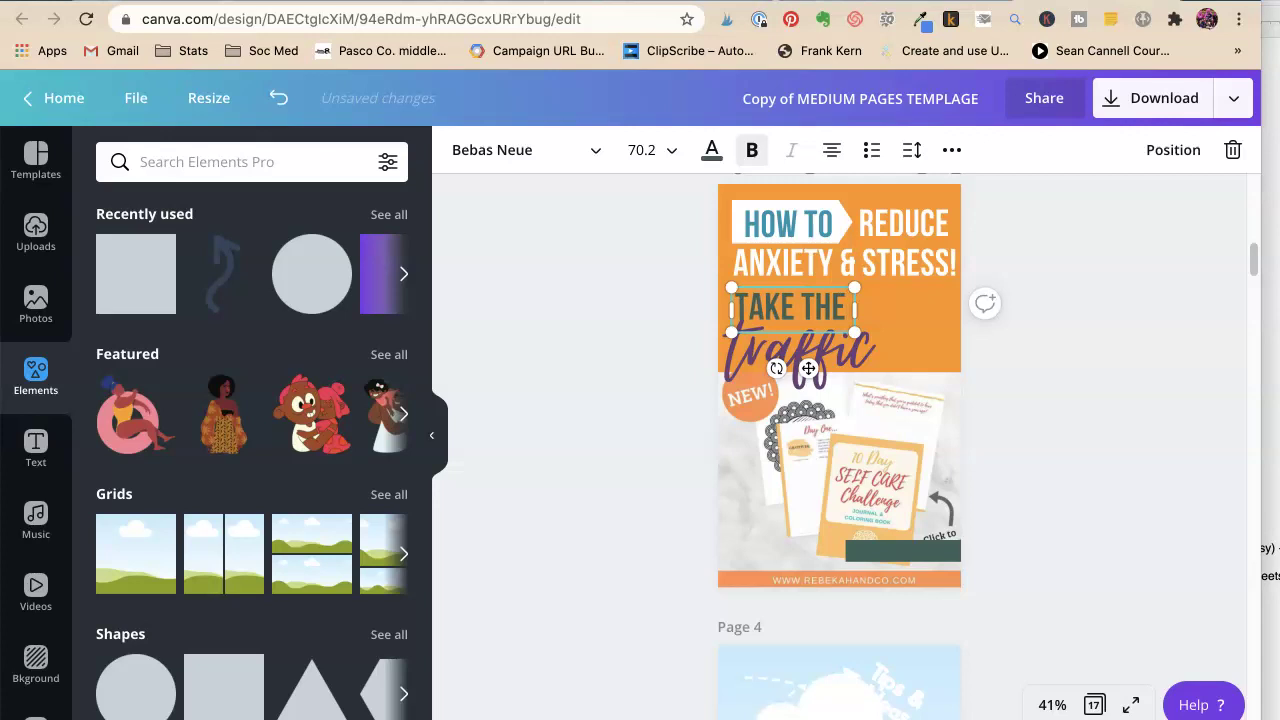
{"action": "left_click", "coordinate": [1114, 294]}
Step: Replace the script word traffic with self and place it just after TAKE THE
{"action": "left_click", "coordinate": [822, 355]}
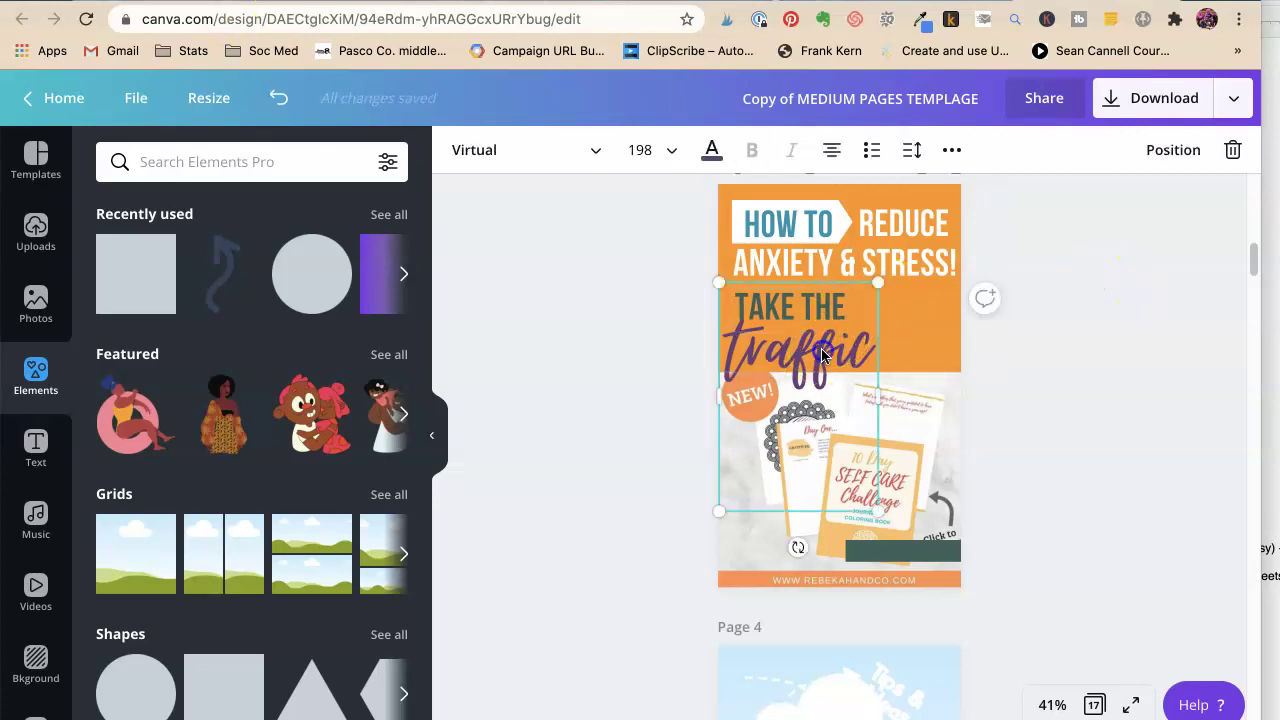
{"action": "double_click", "coordinate": [822, 355]}
{"action": "type", "text": "self"}
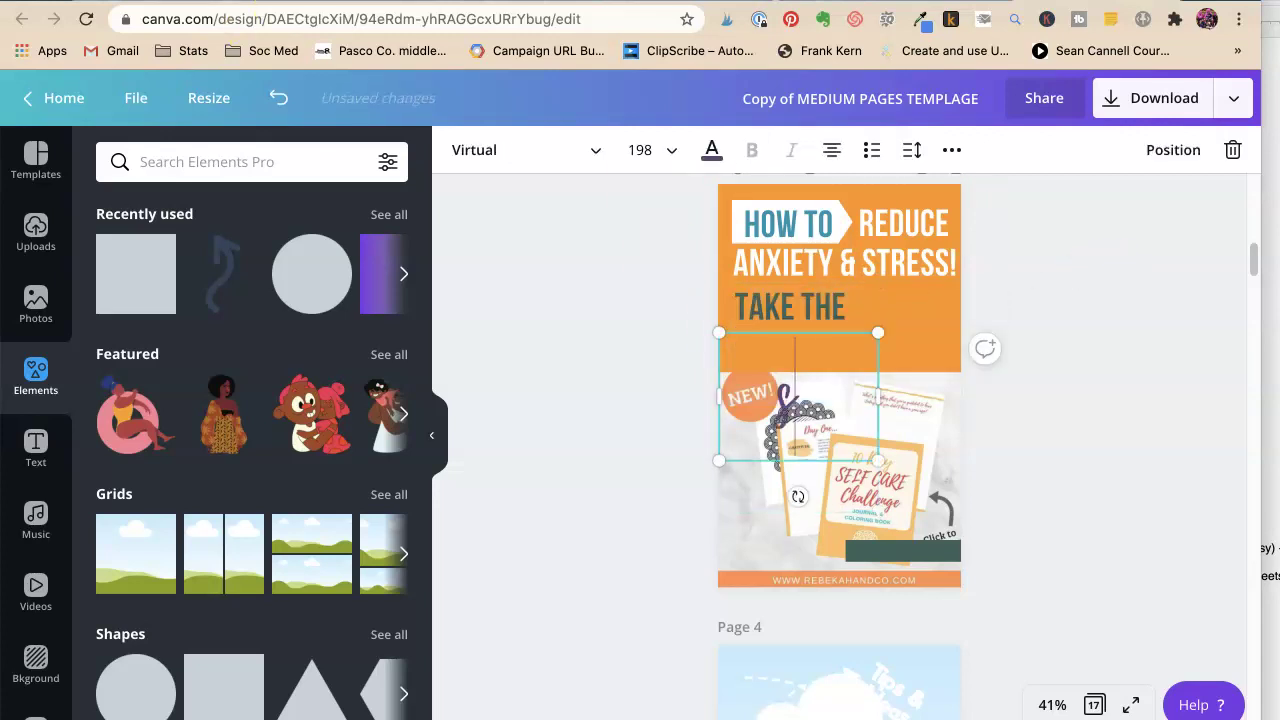
{"action": "left_click", "coordinate": [1029, 423]}
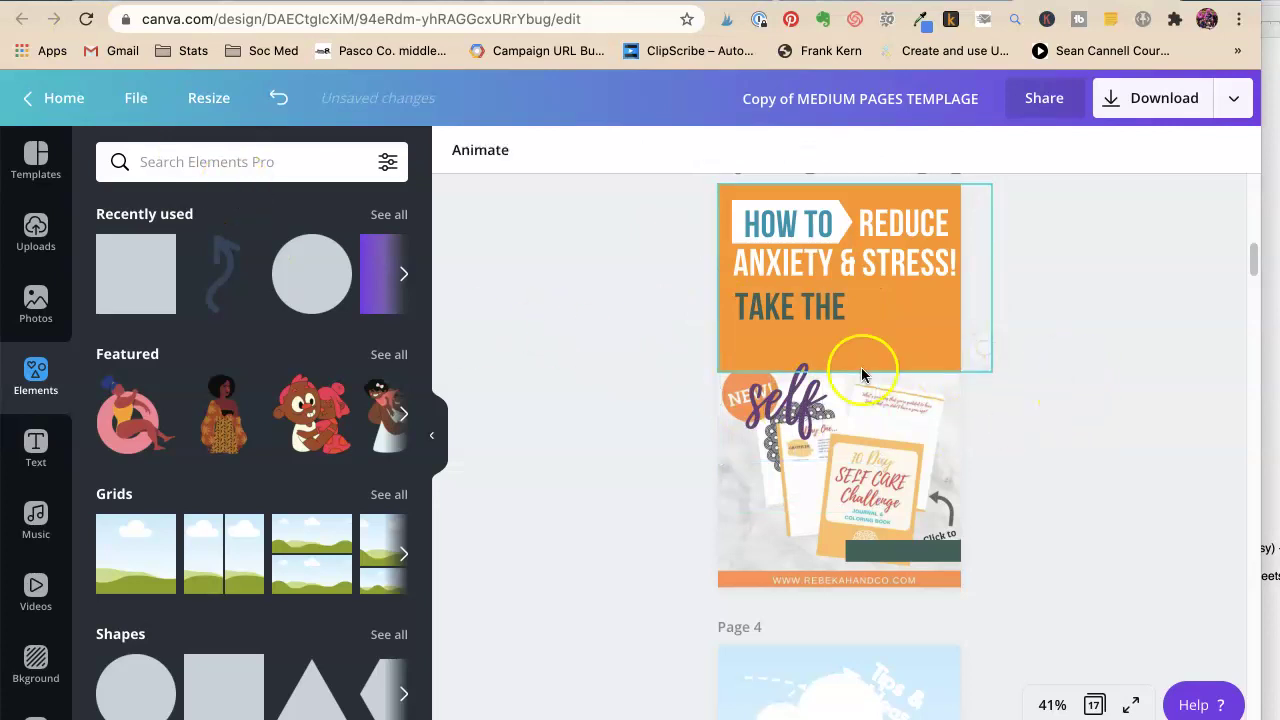
{"action": "left_click_drag", "start_coordinate": [793, 422], "coordinate": [900, 325]}
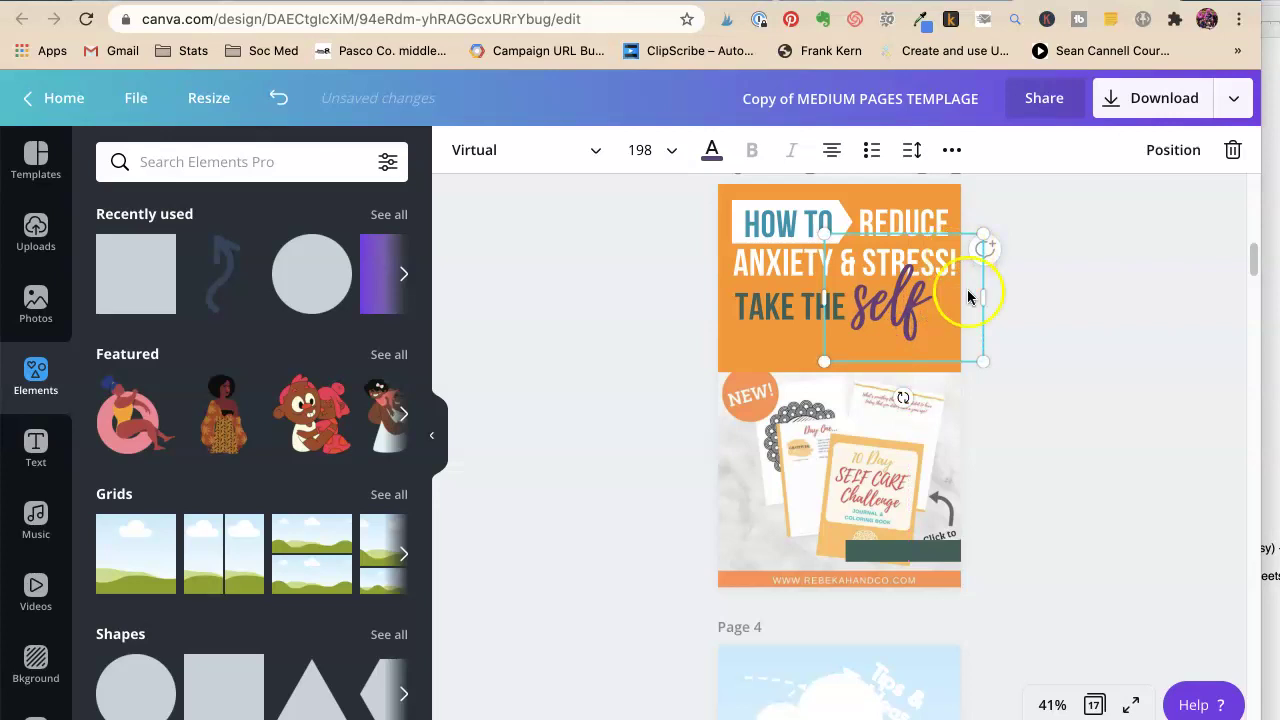
{"action": "key", "text": "Escape"}
Step: Nudge the TAKE THE text slightly up and place a duplicate of it directly beneath
{"action": "left_click", "coordinate": [812, 311]}
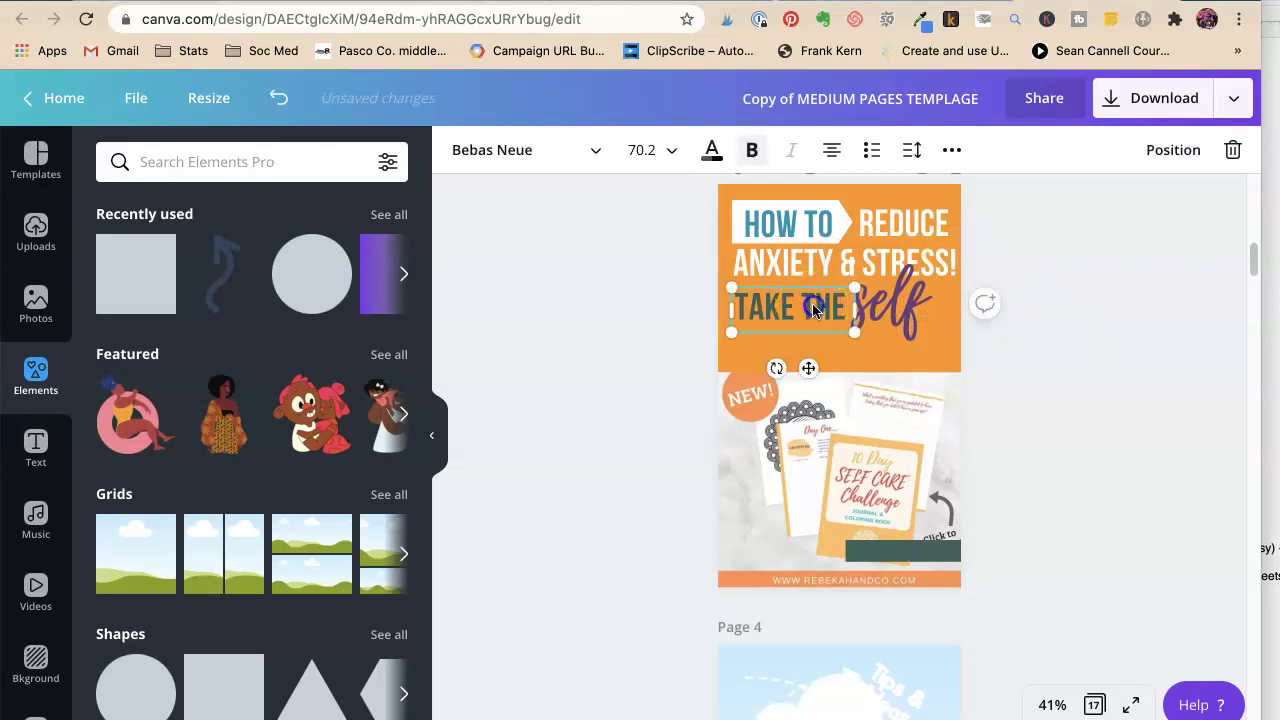
{"action": "mouse_move", "coordinate": [812, 336]}
{"action": "left_mouse_down"}
{"action": "mouse_move", "coordinate": [826, 340]}
{"action": "mouse_move", "coordinate": [810, 303]}
{"action": "mouse_move", "coordinate": [794, 344]}
{"action": "left_mouse_up"}
{"action": "key", "text": "super+d"}
{"action": "left_click", "coordinate": [604, 200]}
Step: Change the duplicated text to CARE CHALLENGE and widen its text box so it fits on one line
{"action": "left_click", "coordinate": [801, 345]}
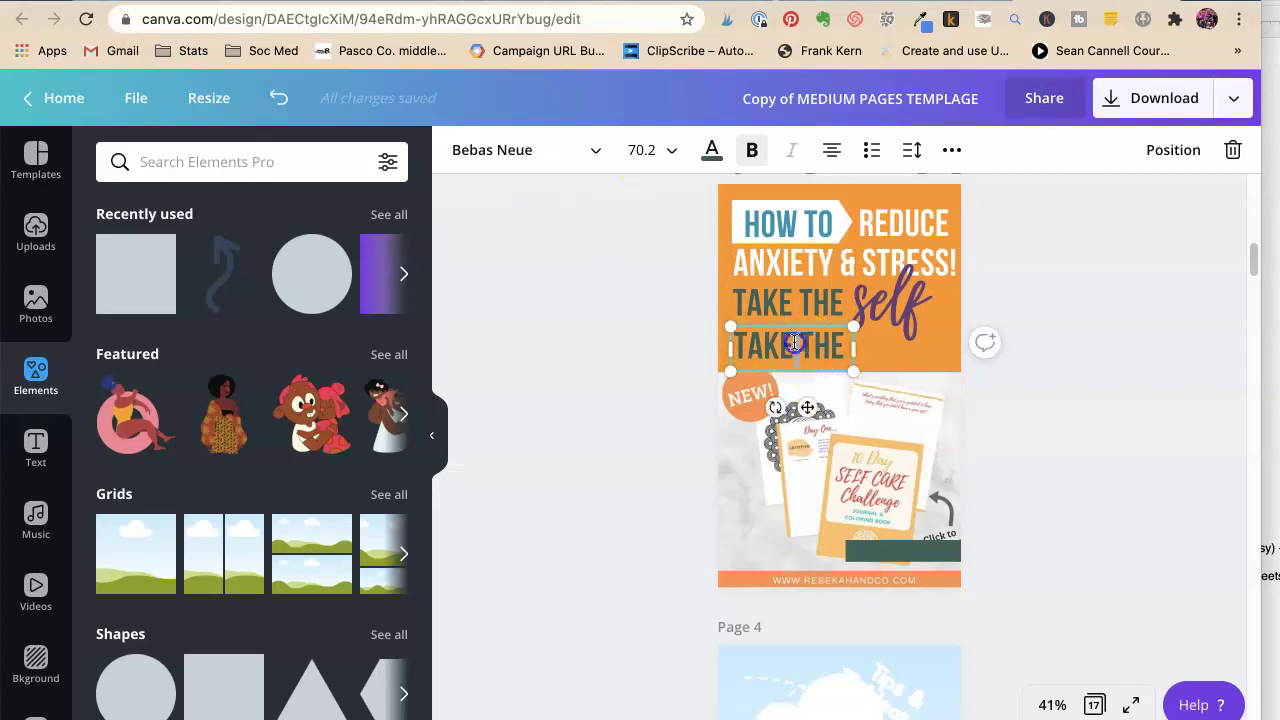
{"action": "type", "text": "CARE CHANNG"}
{"action": "key", "text": "BackSpace"}
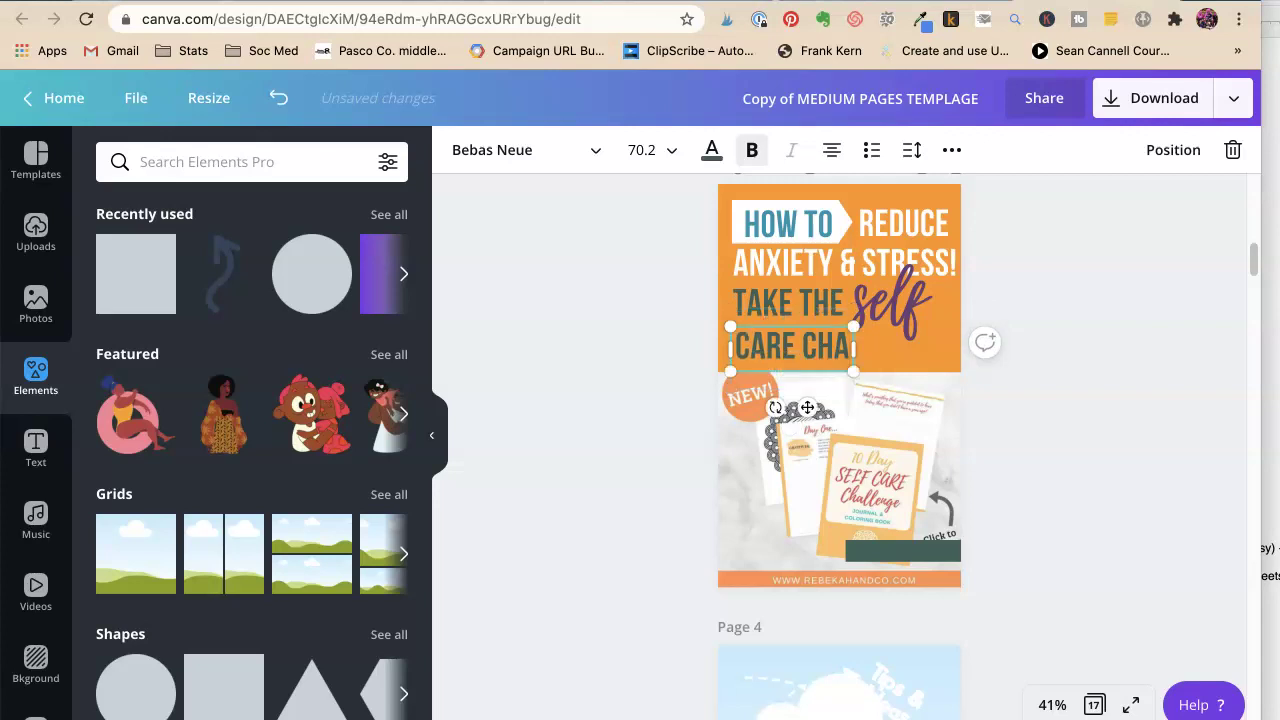
{"action": "type", "text": "LLENGE"}
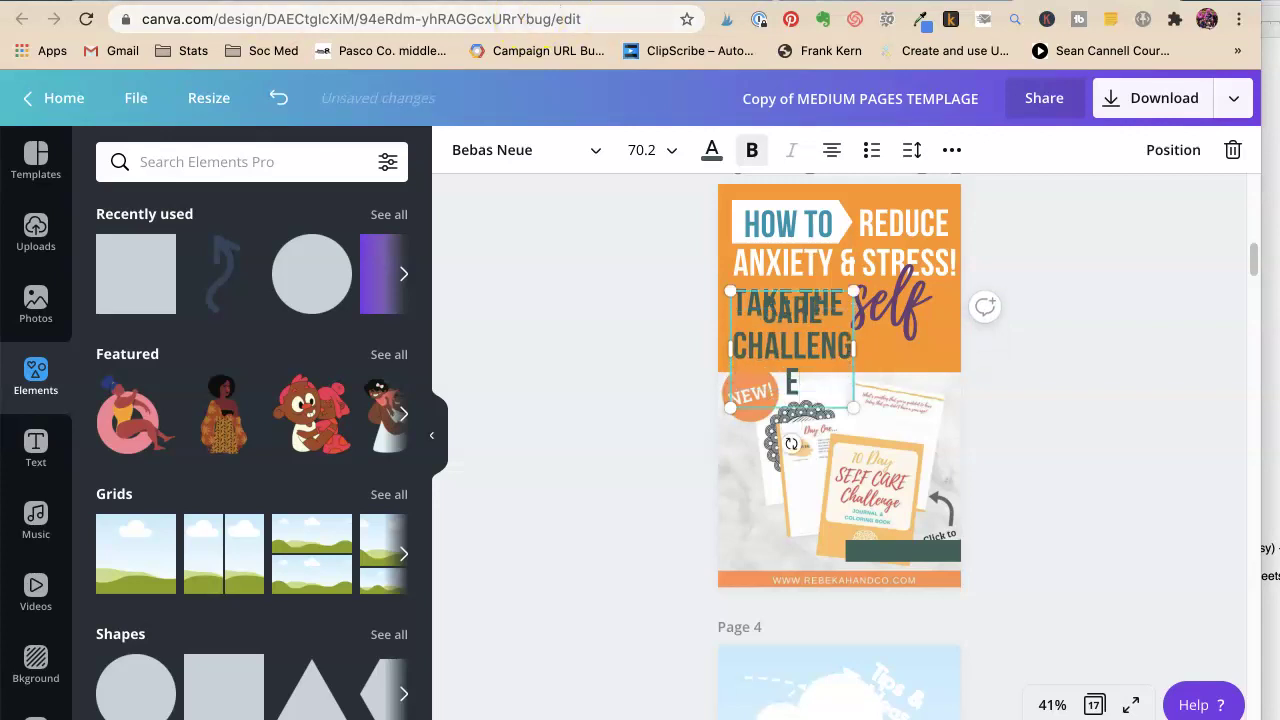
{"action": "left_click_drag", "start_coordinate": [854, 347], "coordinate": [948, 349]}
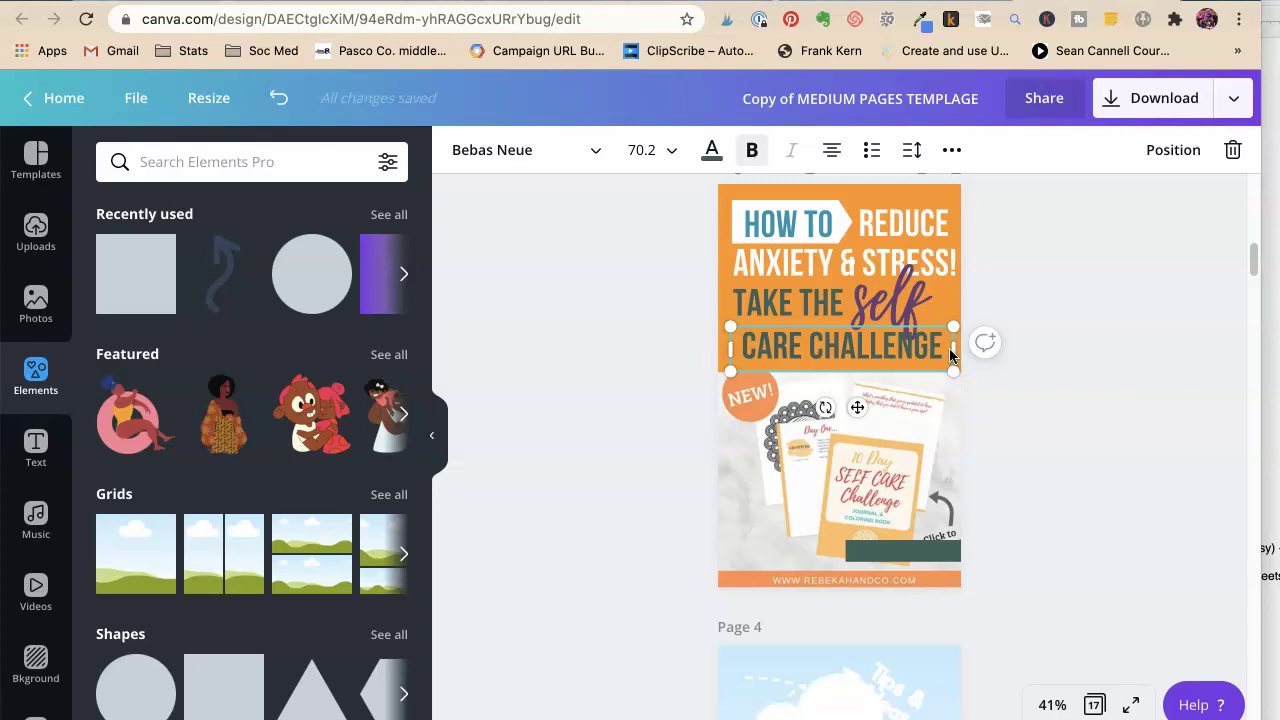
{"action": "left_click", "coordinate": [1060, 282]}
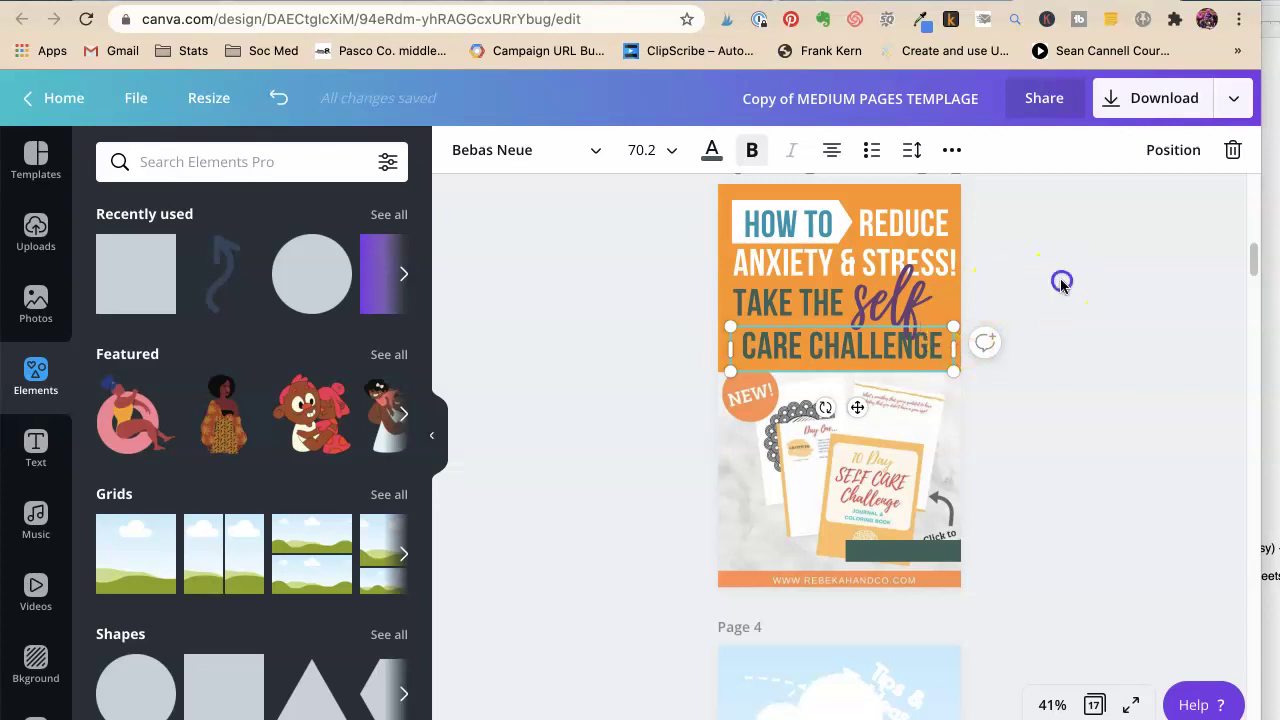
Step: Left-align the CARE CHALLENGE text beneath TAKE THE
{"action": "left_click", "coordinate": [831, 345]}
{"action": "mouse_move", "coordinate": [829, 345]}
{"action": "left_mouse_down"}
{"action": "mouse_move", "coordinate": [818, 344]}
{"action": "mouse_move", "coordinate": [829, 337]}
{"action": "left_mouse_up"}
{"action": "left_click", "coordinate": [843, 151]}
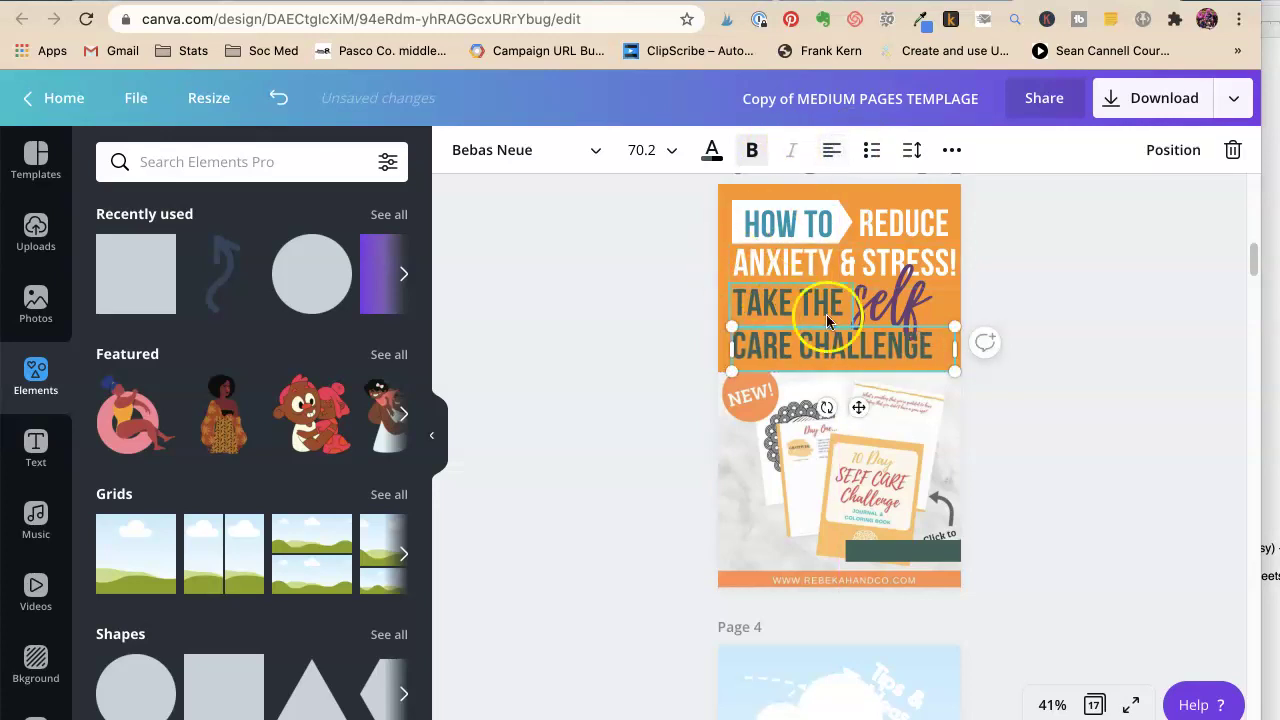
{"action": "left_click", "coordinate": [1045, 316]}
Step: Recolor the CARE CHALLENGE and TAKE THE texts together to white
{"action": "left_click", "coordinate": [857, 350]}
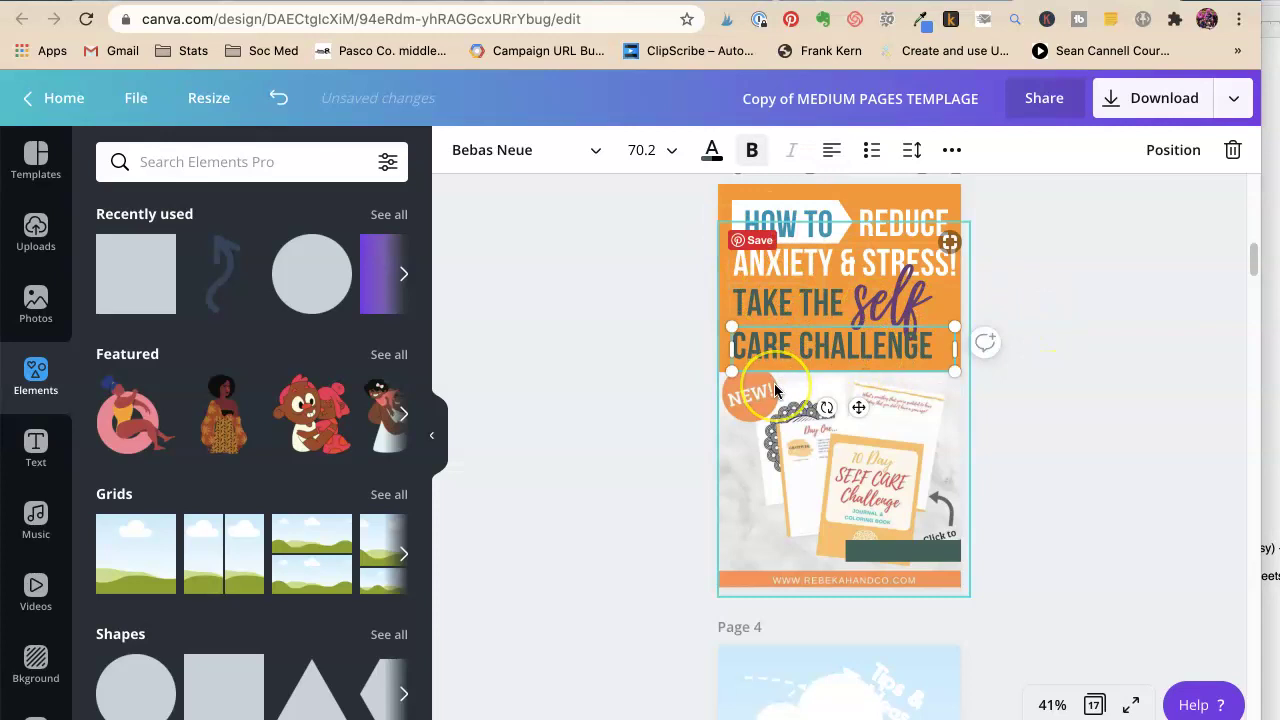
{"action": "left_click", "coordinate": [803, 318], "text": "shift"}
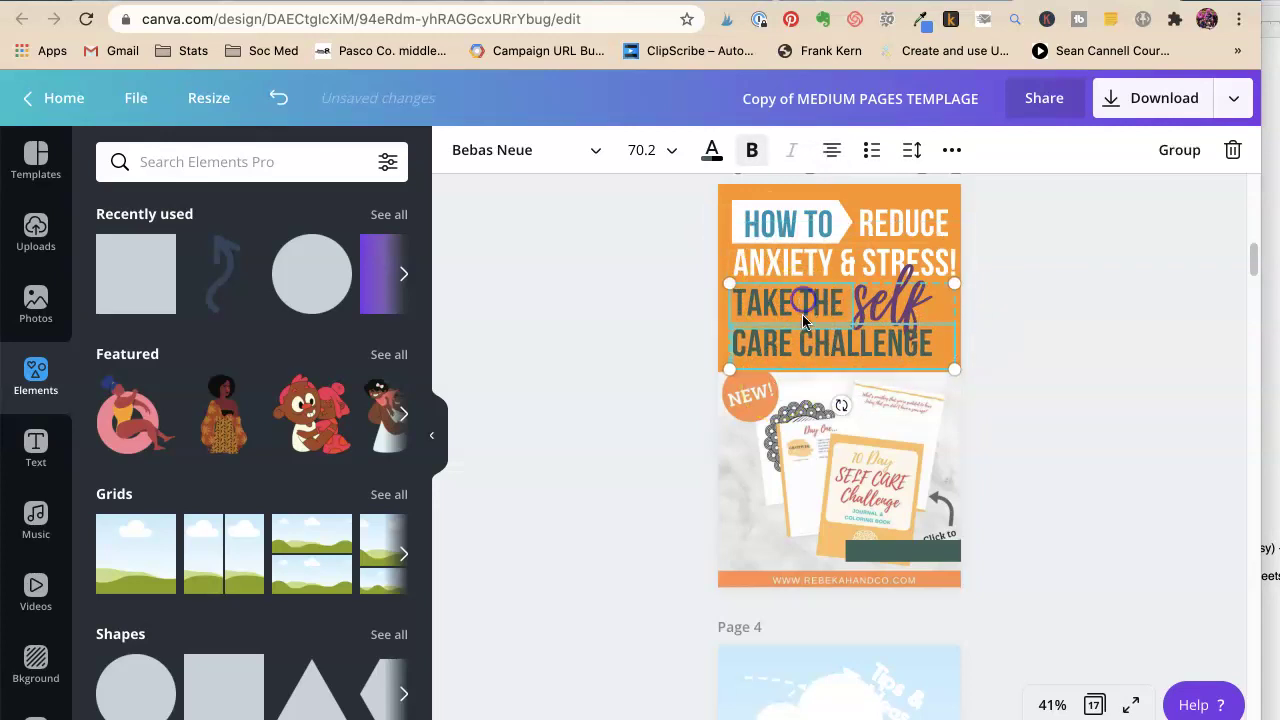
{"action": "left_click", "coordinate": [712, 150]}
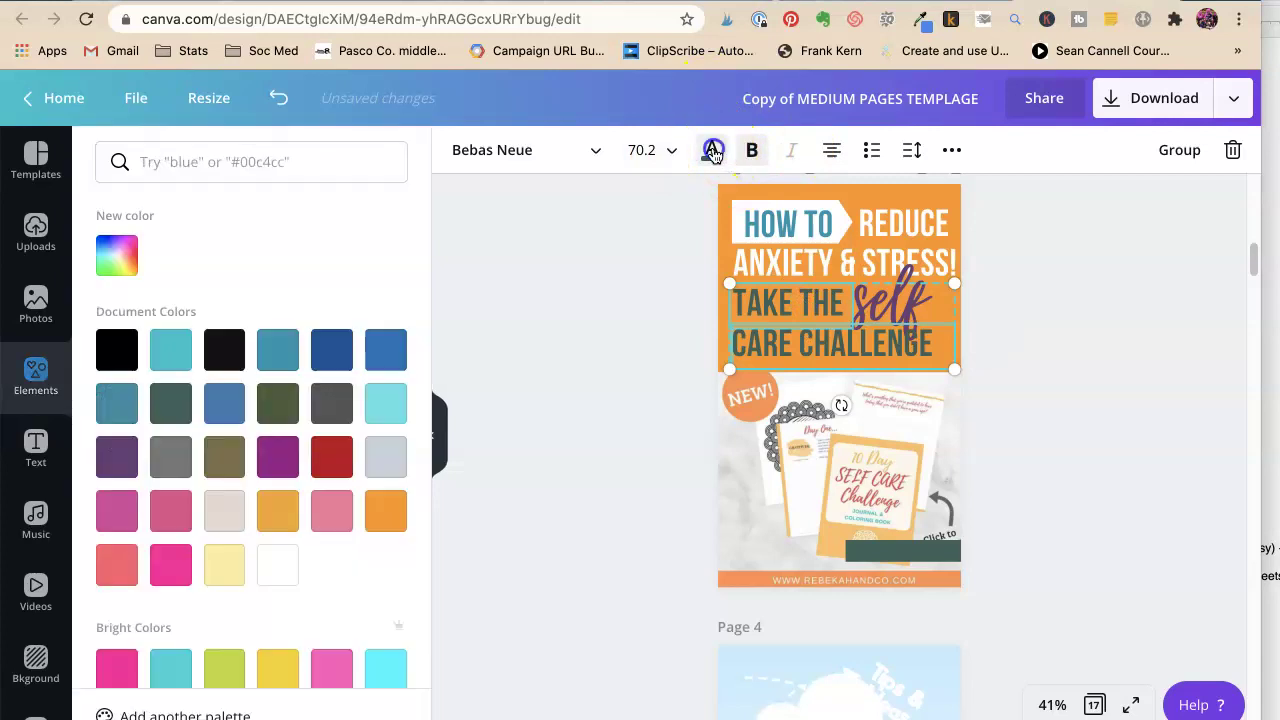
{"action": "left_click", "coordinate": [278, 568]}
{"action": "left_click", "coordinate": [995, 325]}
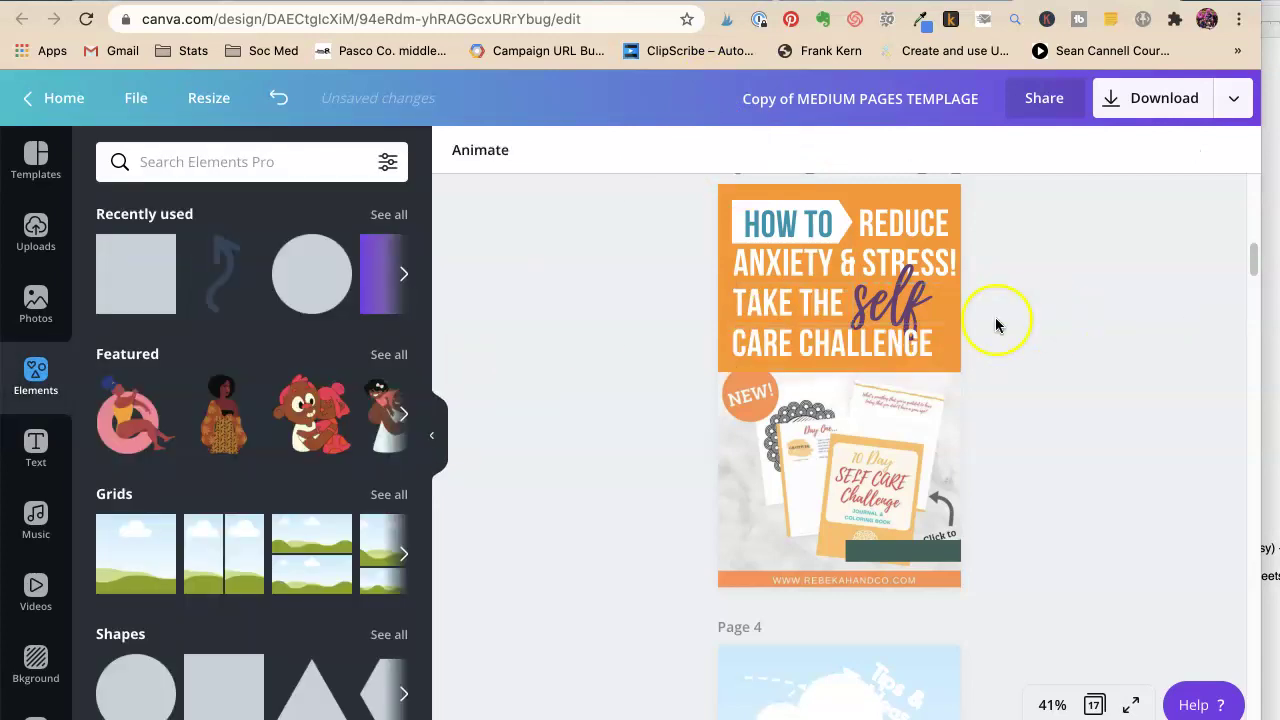
Step: Try turquoise and a darker teal blue as the color of the script word self in the orange headline
{"action": "left_click", "coordinate": [922, 306]}
{"action": "left_click", "coordinate": [711, 150]}
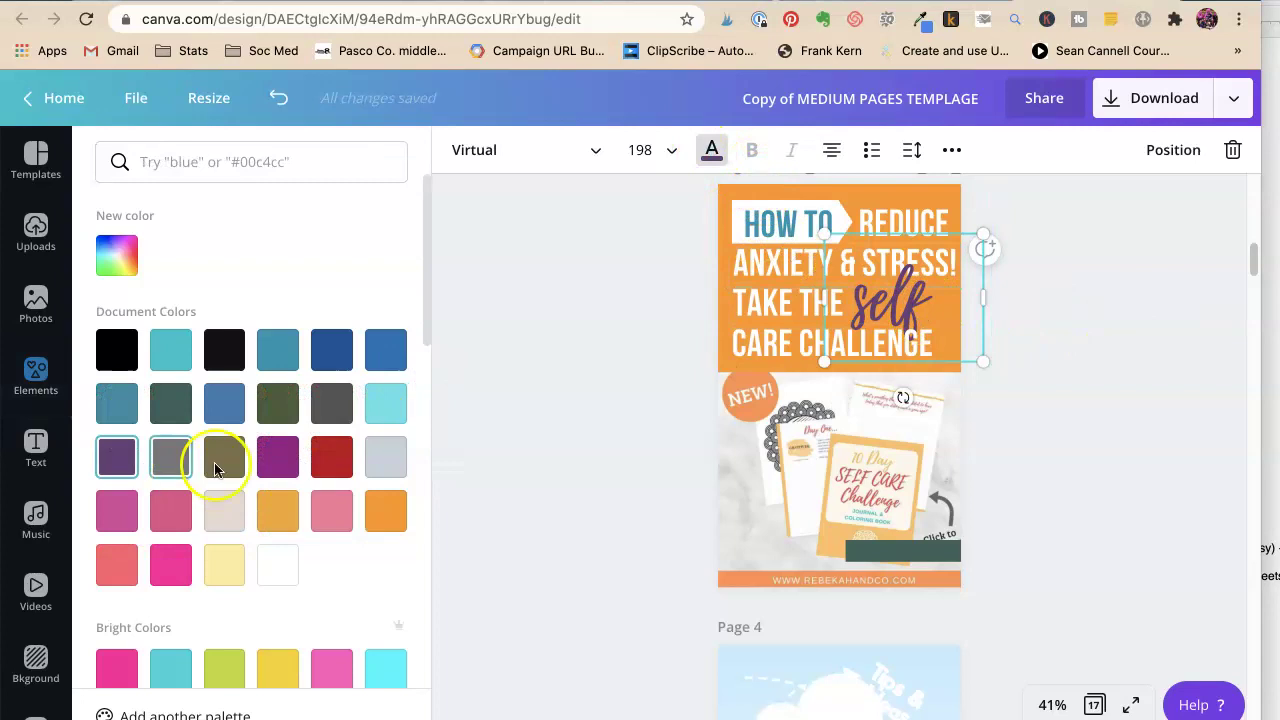
{"action": "left_click", "coordinate": [166, 350]}
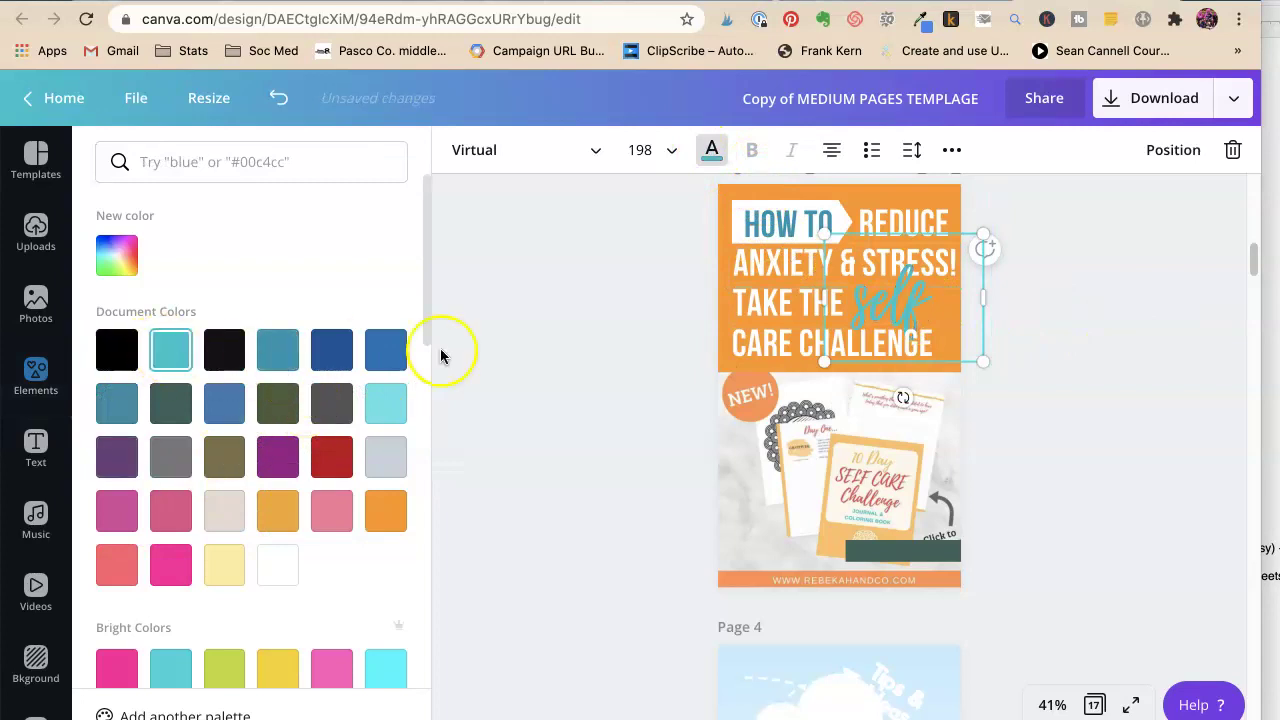
{"action": "left_click", "coordinate": [267, 350]}
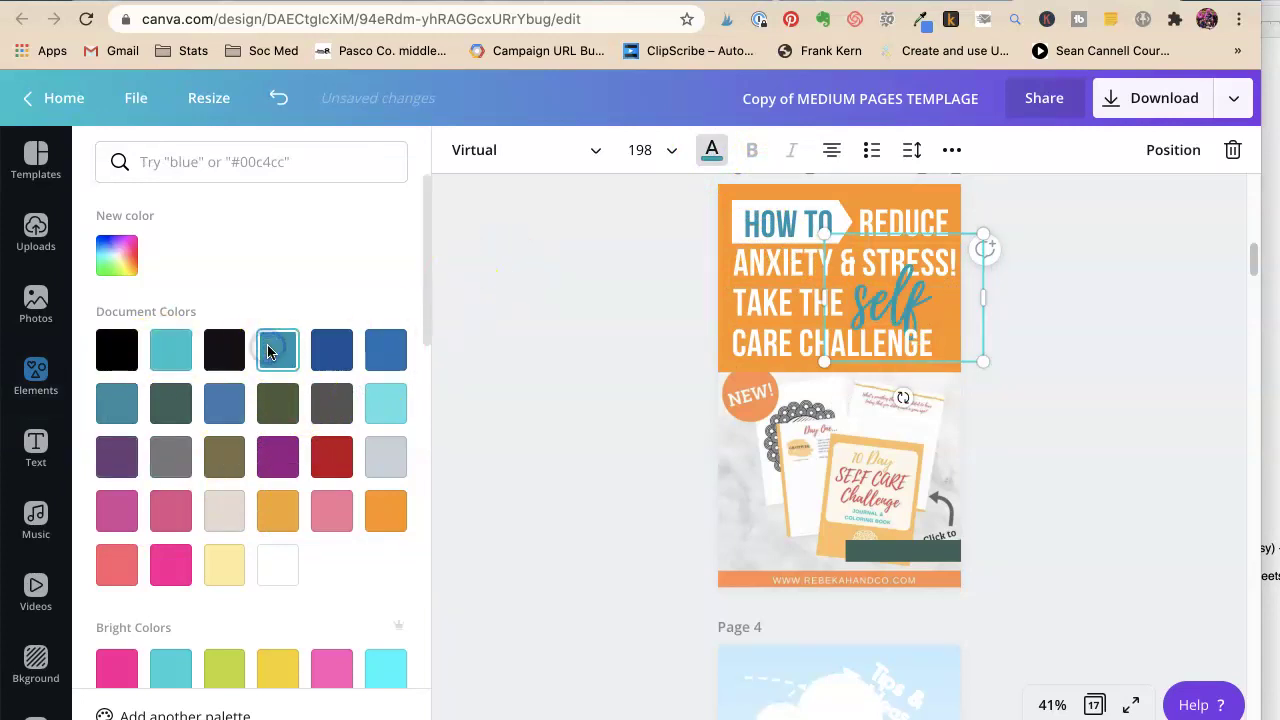
{"action": "left_click", "coordinate": [1140, 522]}
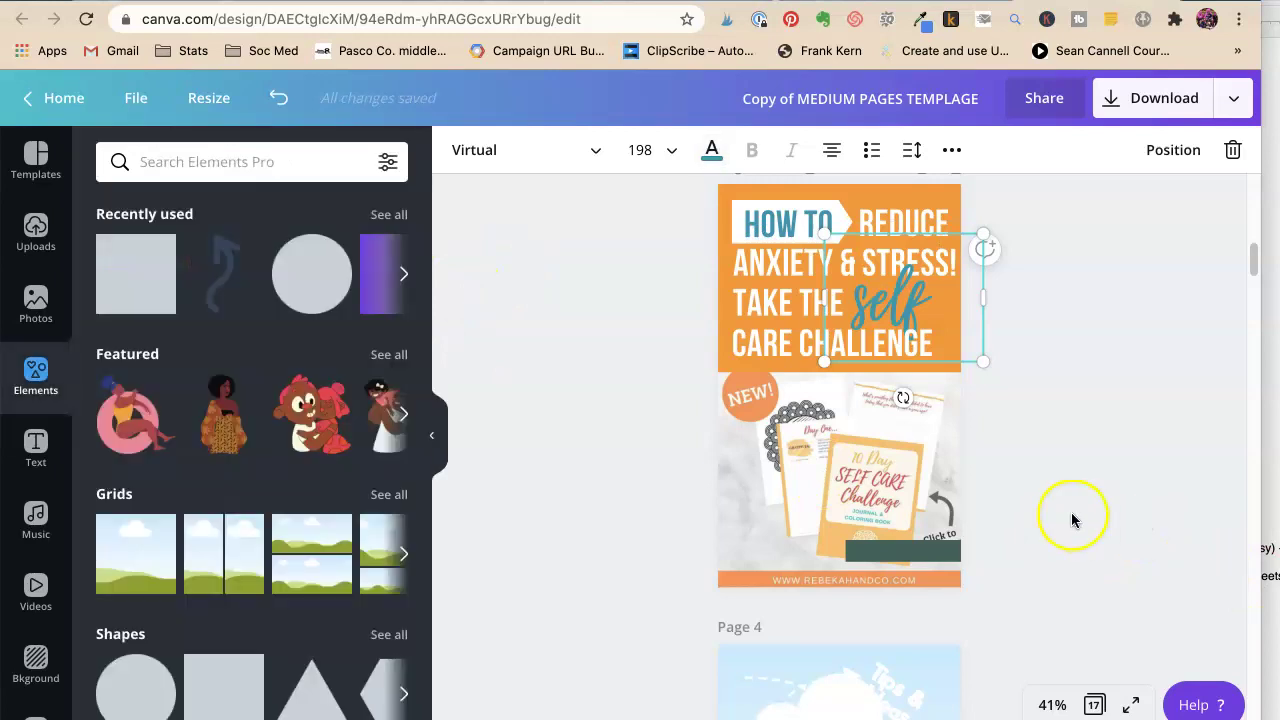
Step: Recolor the script word self and the HOW TO text in the headline to dark red
{"action": "left_click", "coordinate": [712, 150]}
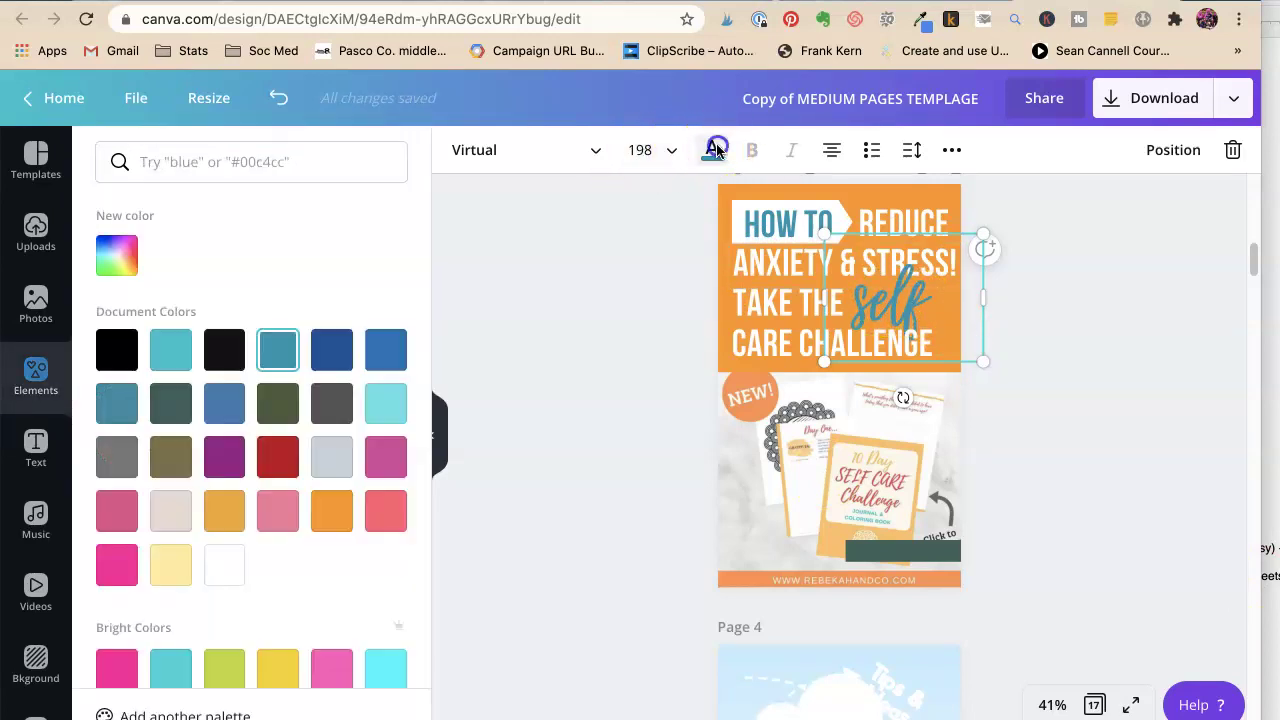
{"action": "left_click", "coordinate": [277, 455]}
{"action": "left_click", "coordinate": [520, 286]}
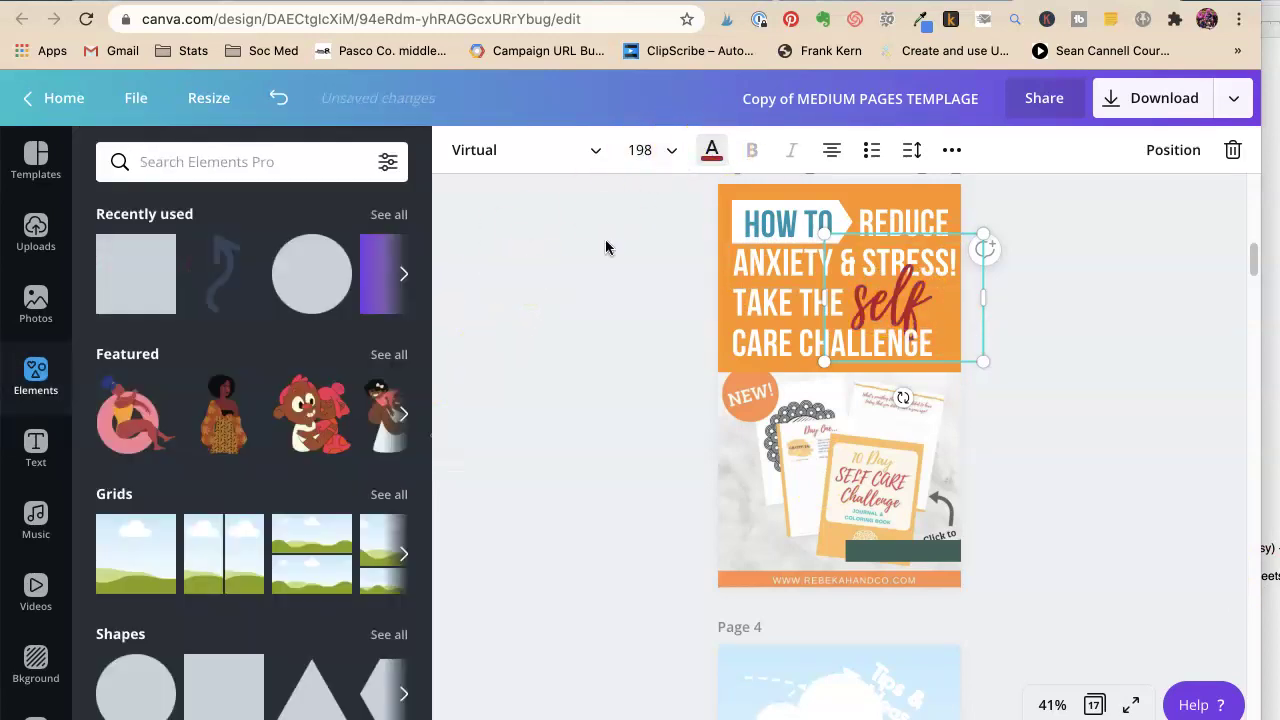
{"action": "left_click", "coordinate": [768, 230]}
{"action": "left_click", "coordinate": [712, 150]}
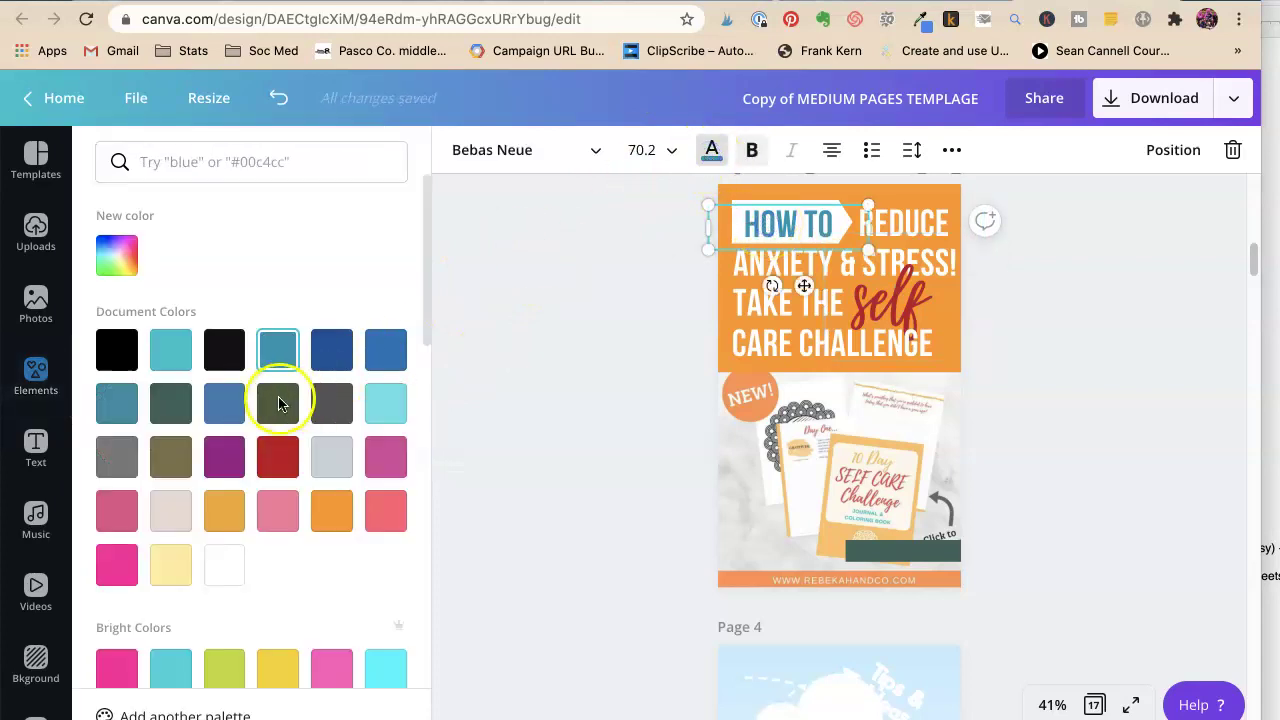
{"action": "left_click", "coordinate": [268, 455]}
{"action": "left_click", "coordinate": [517, 286]}
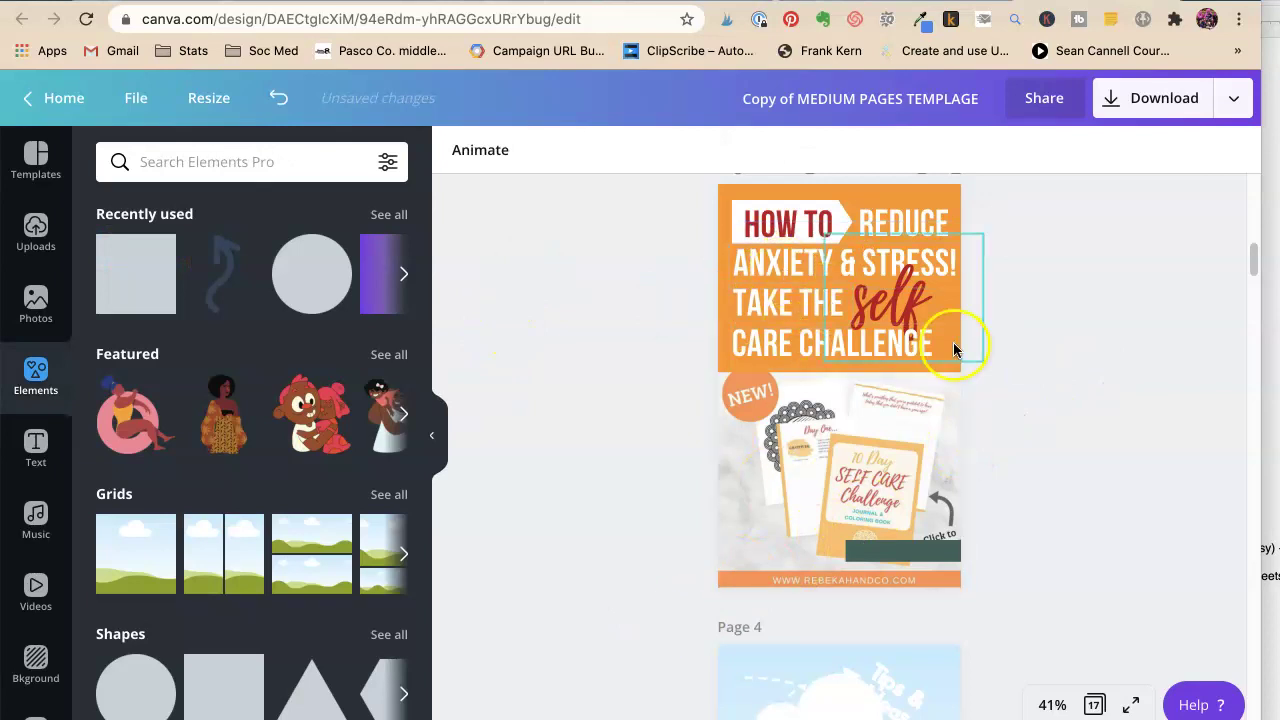
Step: Bring the script word self to the front, above the other headline text
{"action": "left_click", "coordinate": [907, 318]}
{"action": "right_click", "coordinate": [907, 316]}
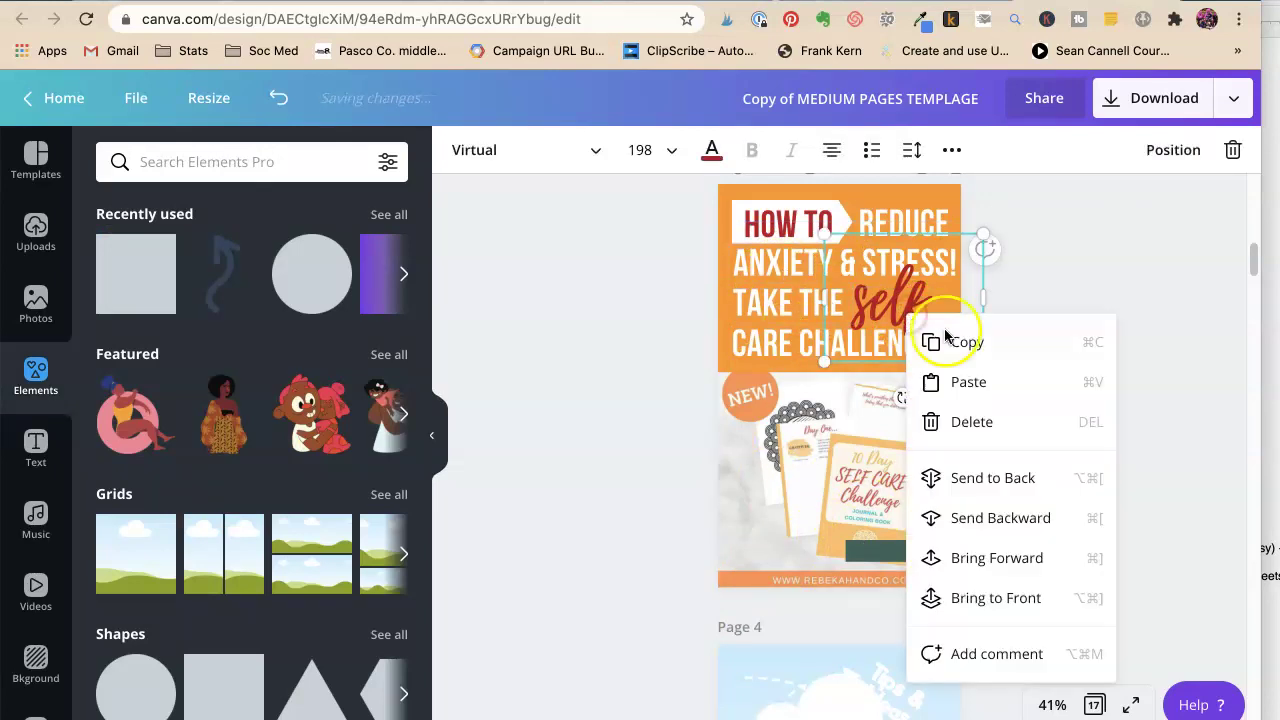
{"action": "left_click", "coordinate": [951, 597]}
{"action": "left_click", "coordinate": [1131, 409]}
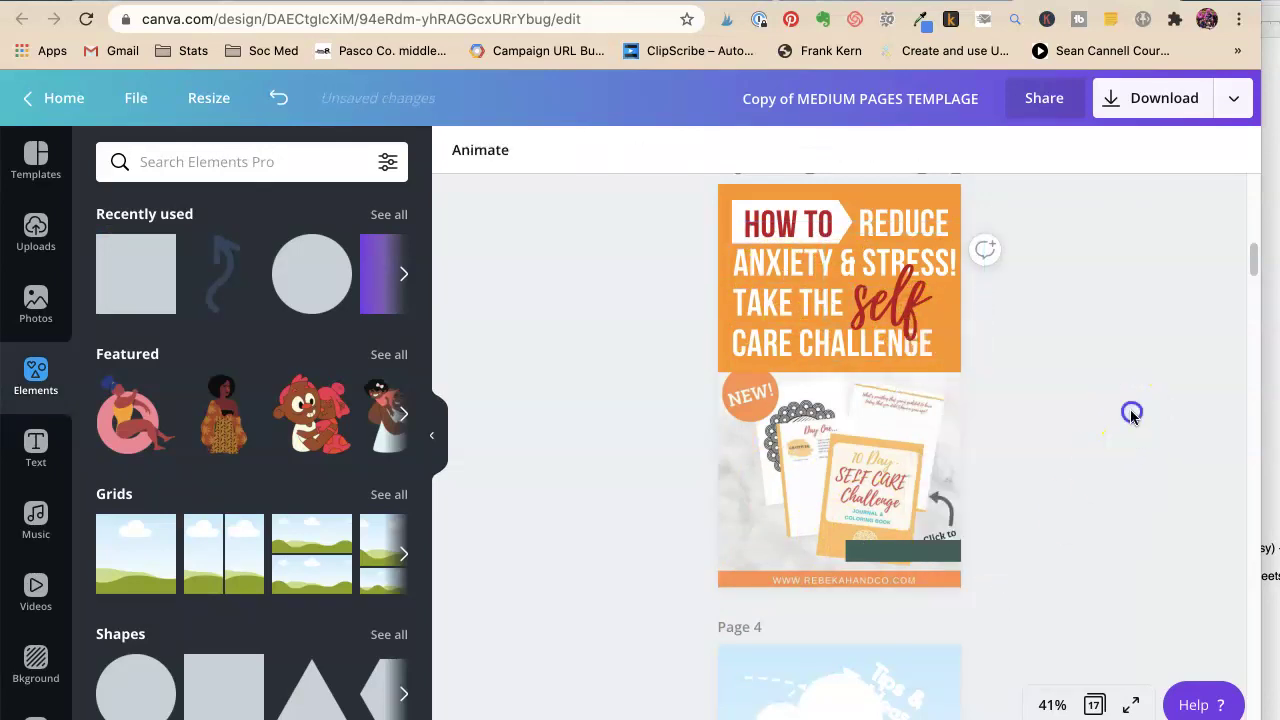
{"action": "scroll", "coordinate": [1120, 465], "scroll_direction": "up", "scroll_amount": 2}
Step: Switch to the group member's Etsy shop, open the 10 Day Self-Care Challenge listing, and read its title and description
{"action": "key", "text": "ctrl+Tab"}
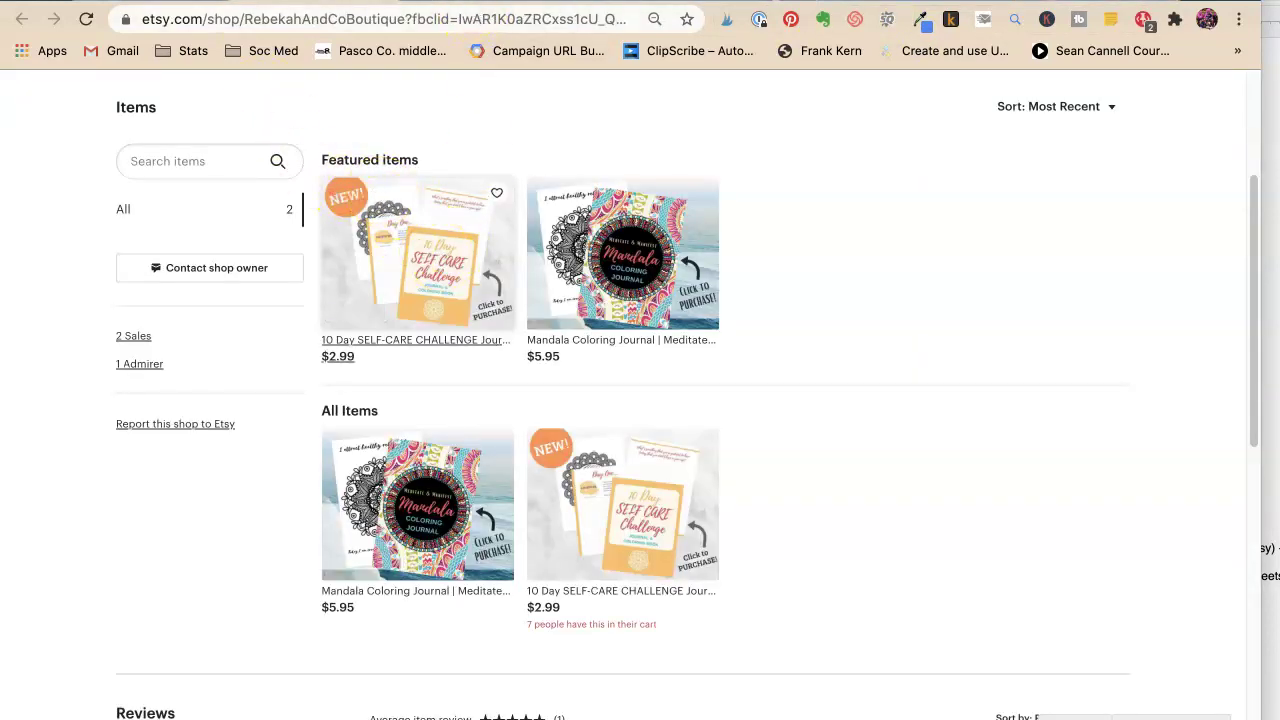
{"action": "left_click", "coordinate": [417, 255]}
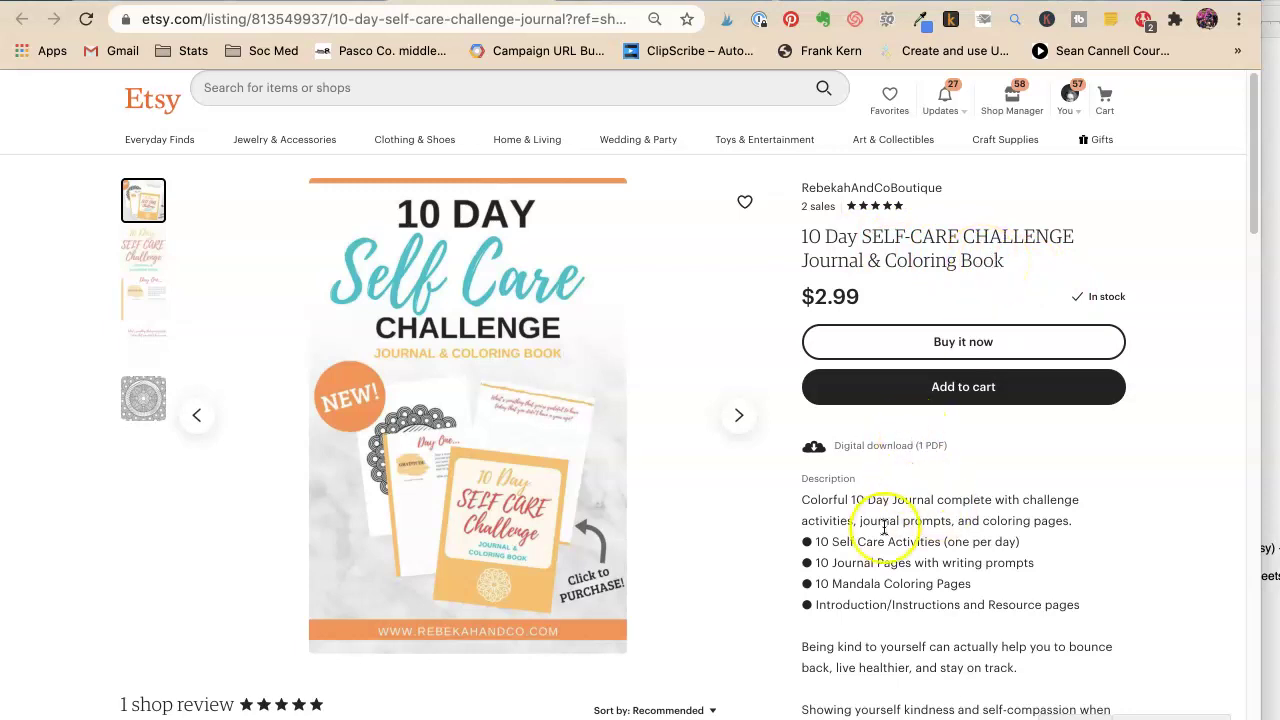
{"action": "scroll", "coordinate": [865, 525], "scroll_direction": "down", "scroll_amount": 3}
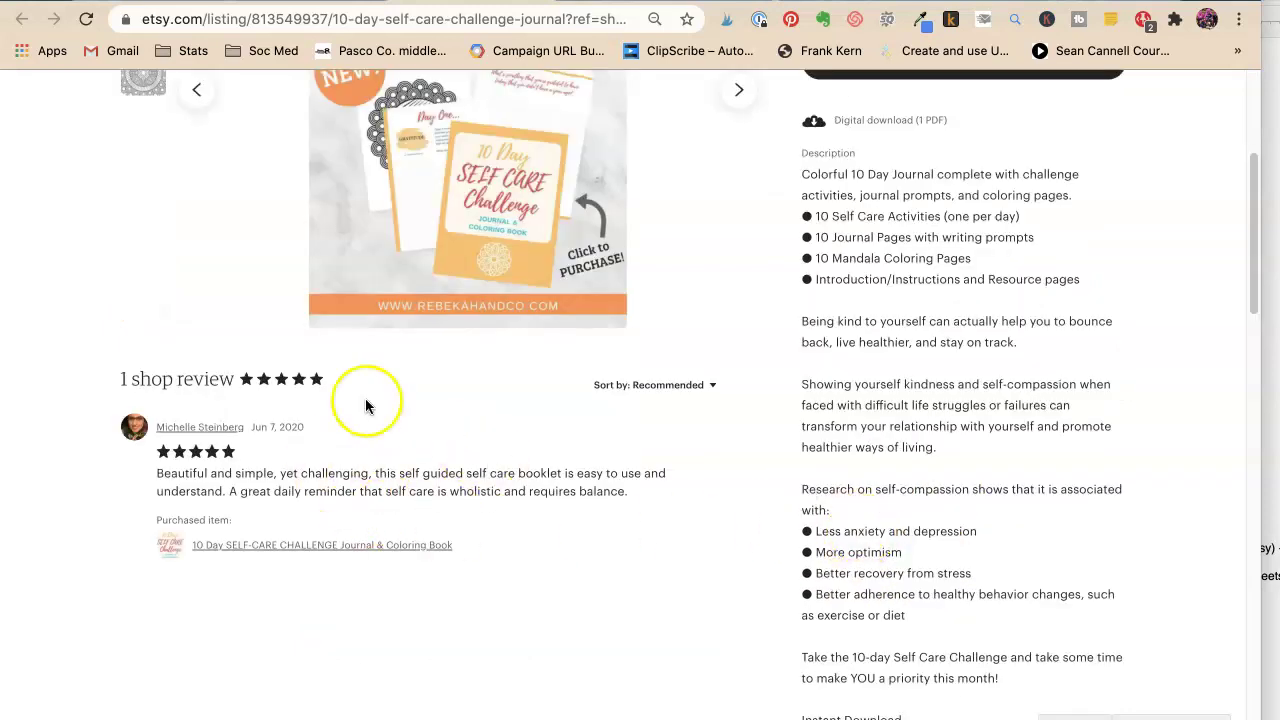
{"action": "scroll", "coordinate": [838, 240], "scroll_direction": "up", "scroll_amount": 1}
{"action": "left_click_drag", "start_coordinate": [912, 216], "coordinate": [912, 576]}
{"action": "scroll", "coordinate": [956, 570], "scroll_direction": "up", "scroll_amount": 1}
{"action": "scroll", "coordinate": [956, 570], "scroll_direction": "up", "scroll_amount": 2}
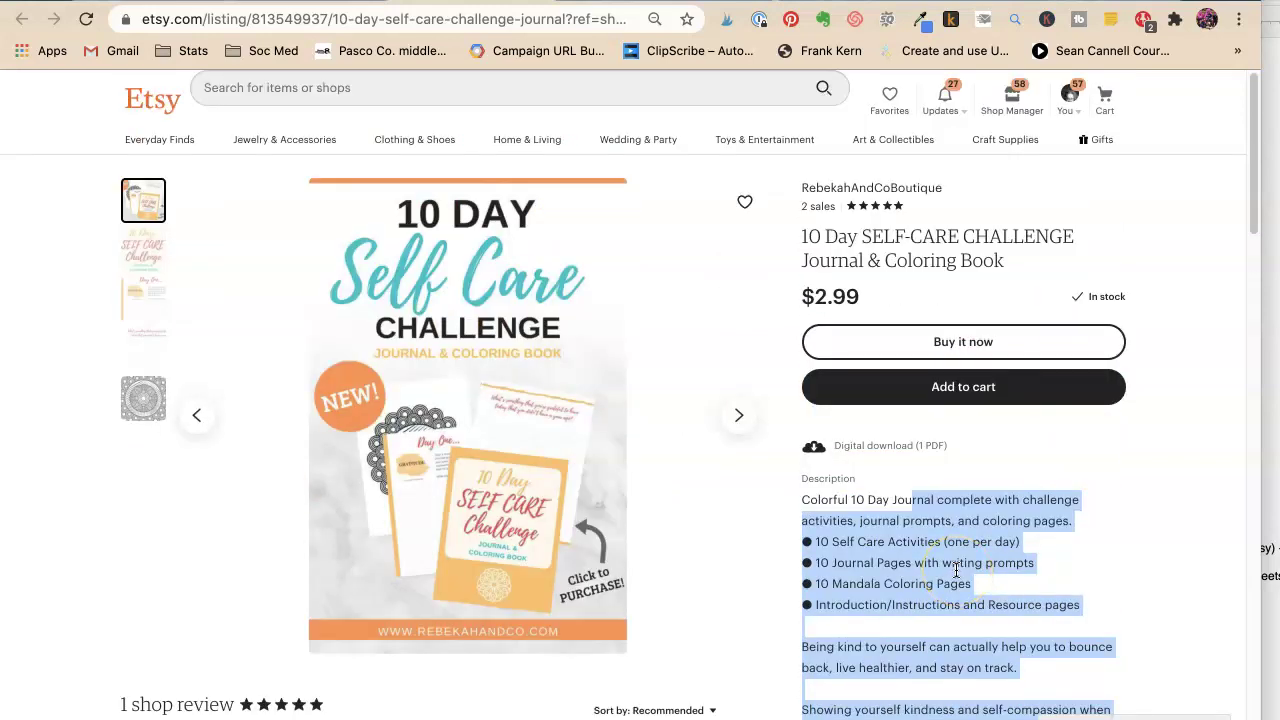
{"action": "left_click", "coordinate": [862, 267]}
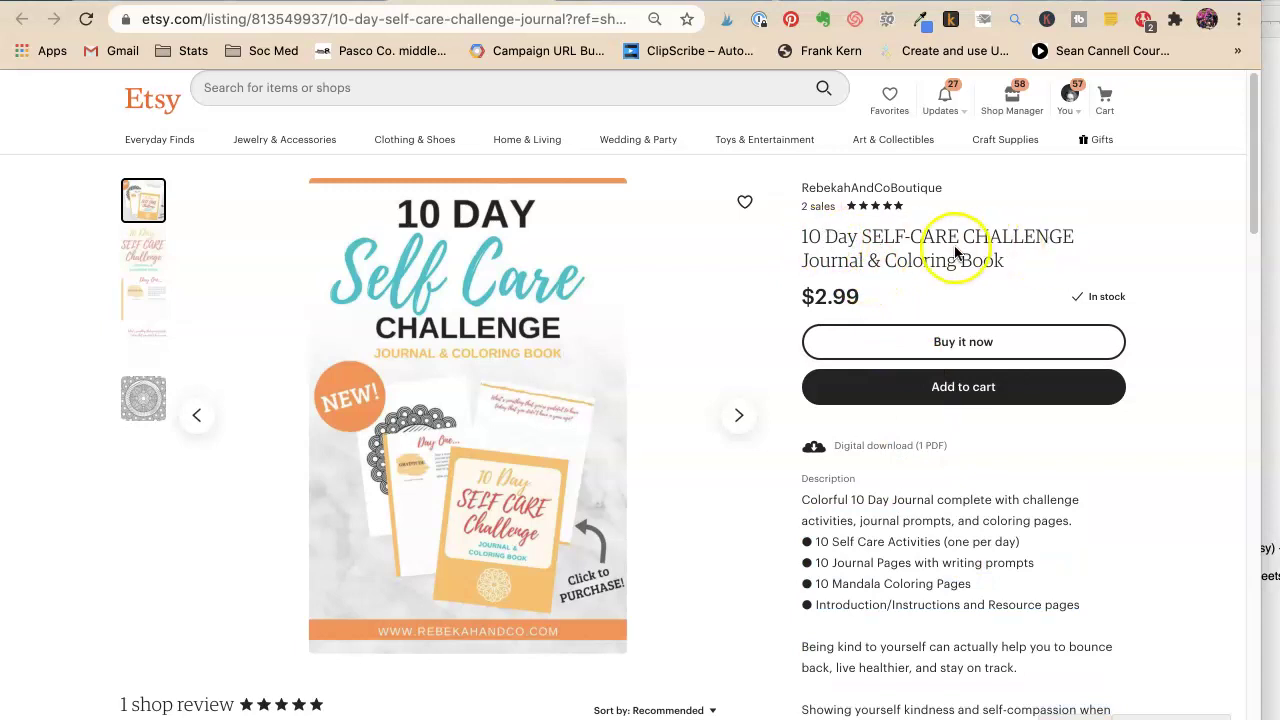
Step: Examine the related searches, related categories and similar items on the self-care journal listing
{"action": "scroll", "coordinate": [930, 258], "scroll_direction": "down", "scroll_amount": 20}
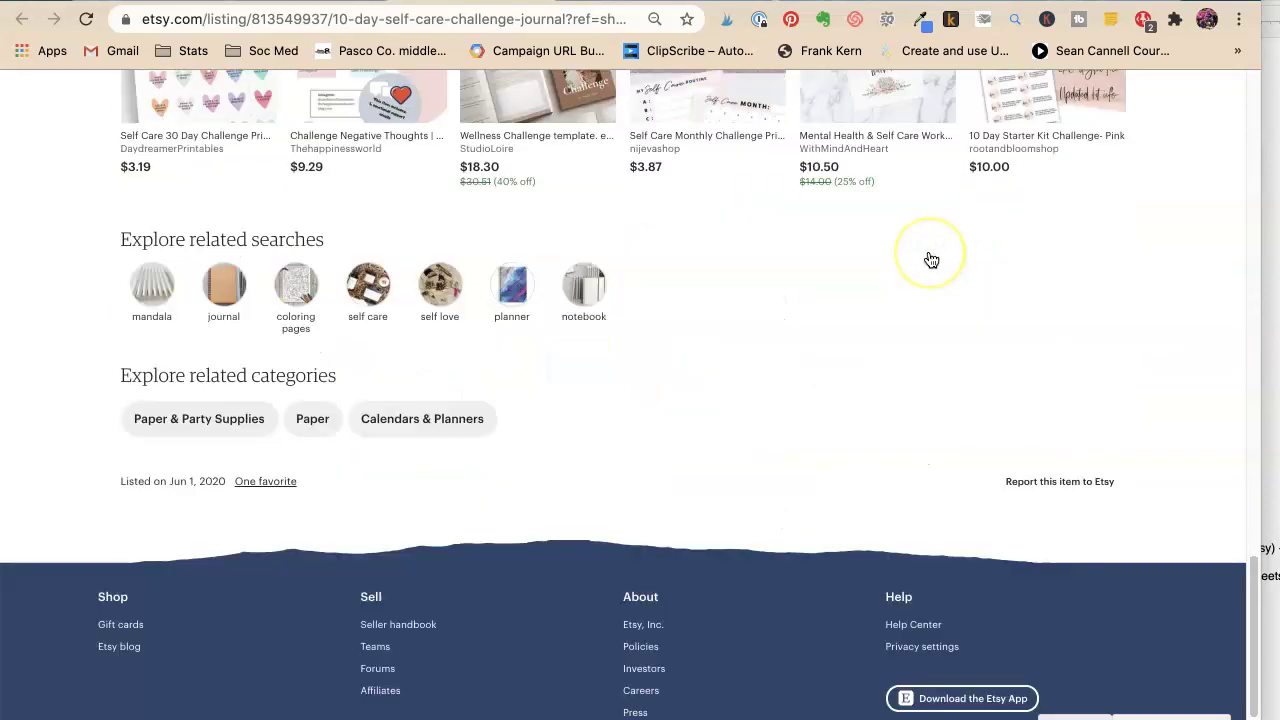
{"action": "scroll", "coordinate": [930, 258], "scroll_direction": "down", "scroll_amount": 2}
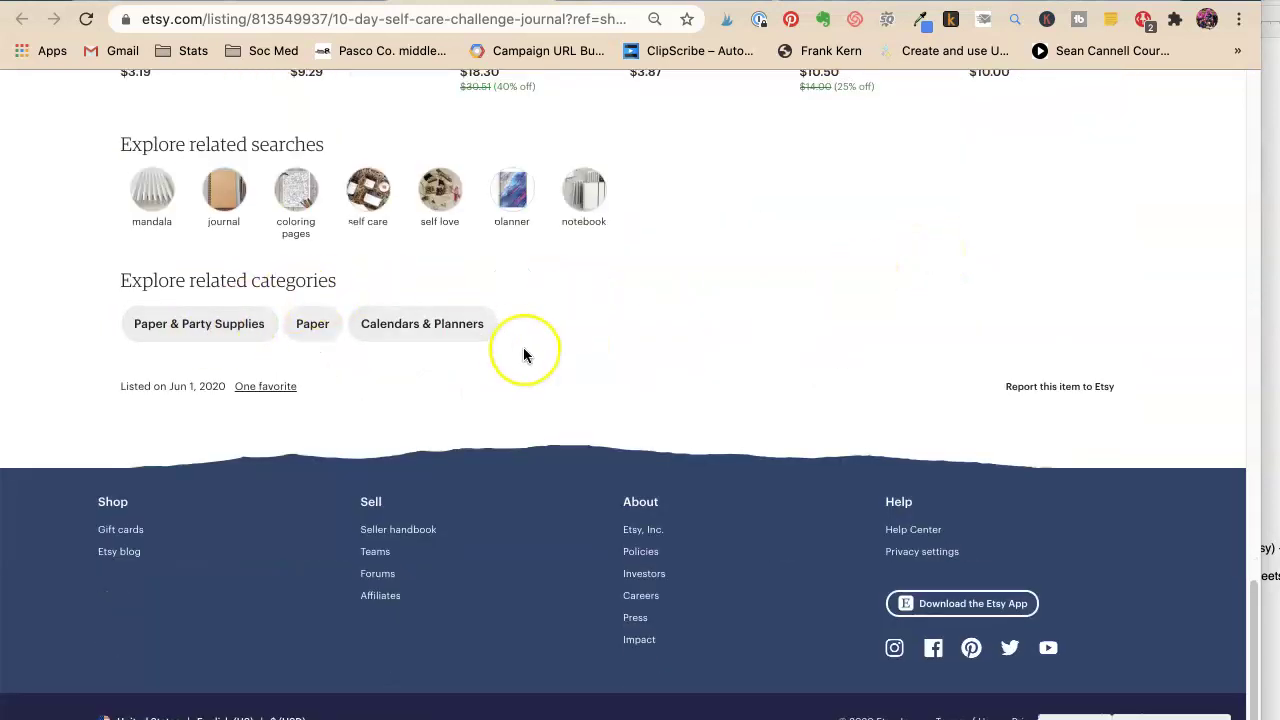
{"action": "scroll", "coordinate": [524, 355], "scroll_direction": "up", "scroll_amount": 3}
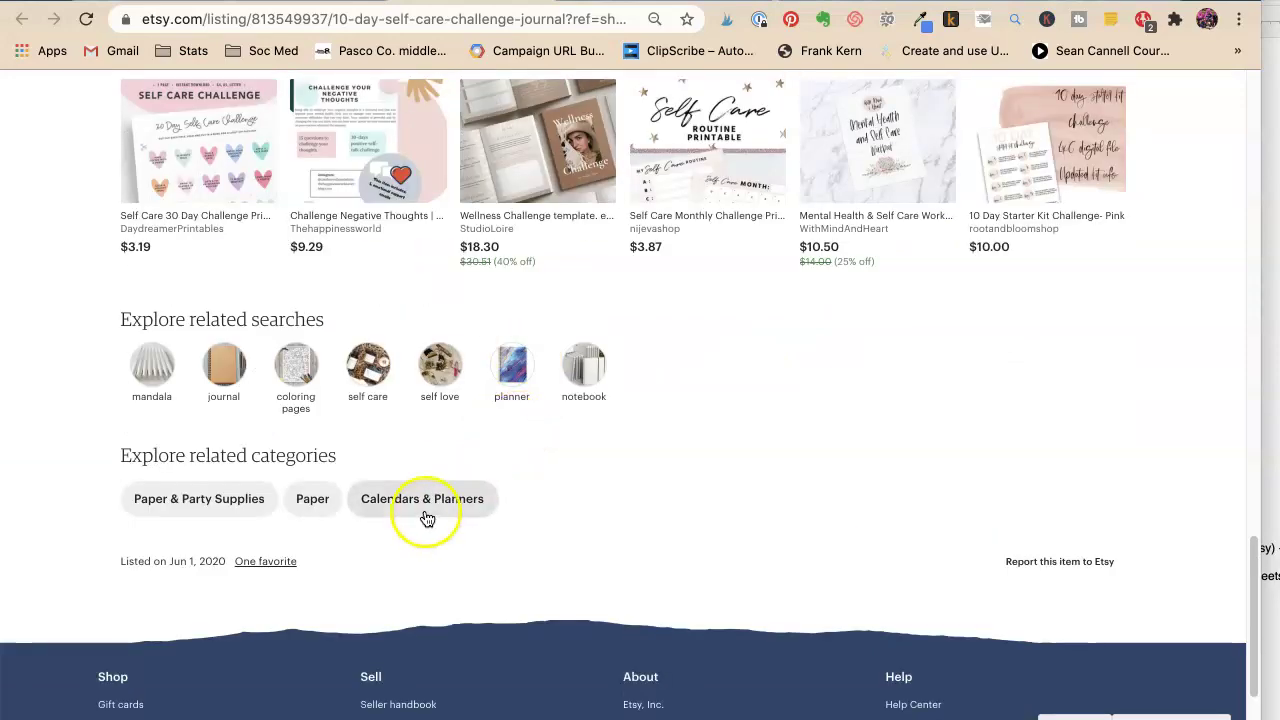
{"action": "scroll", "coordinate": [638, 508], "scroll_direction": "up", "scroll_amount": 15}
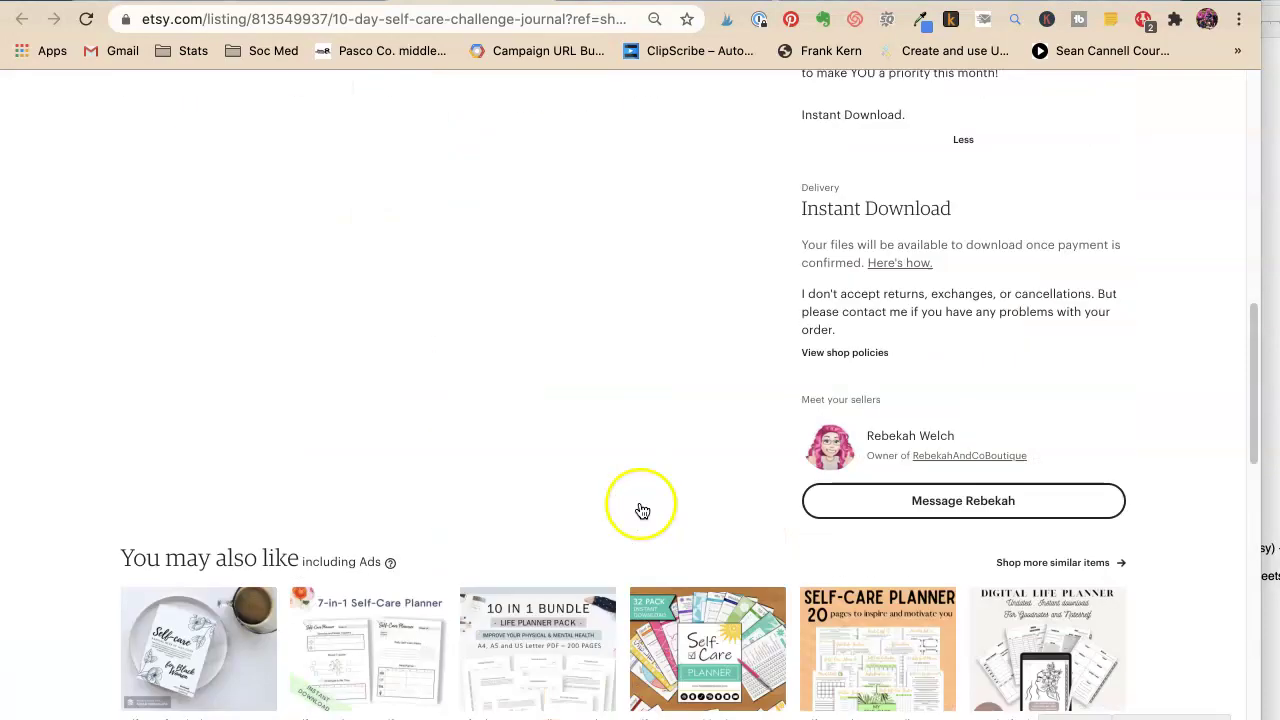
{"action": "scroll", "coordinate": [640, 500], "scroll_direction": "up", "scroll_amount": 8}
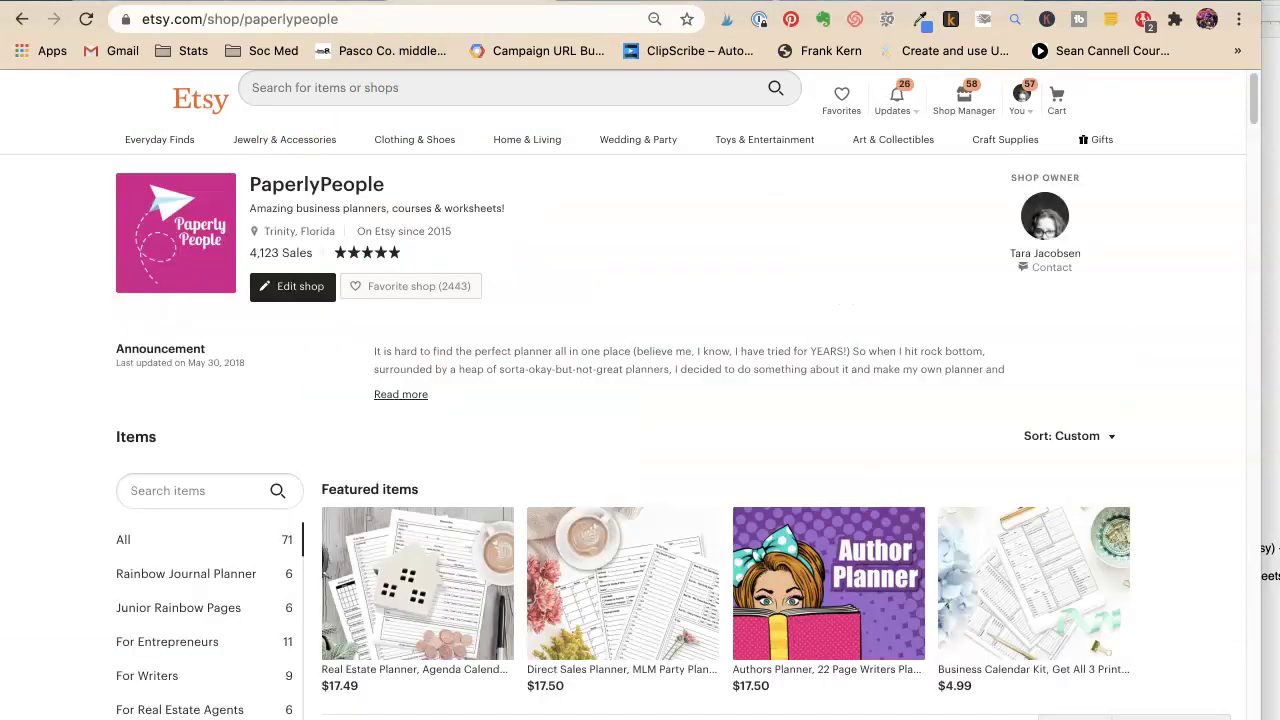
Step: Examine the featured items in the PaperlyPeople Etsy shop and check the Top 10 Sales list in the notes document
{"action": "scroll", "coordinate": [666, 266], "scroll_direction": "down", "scroll_amount": 3}
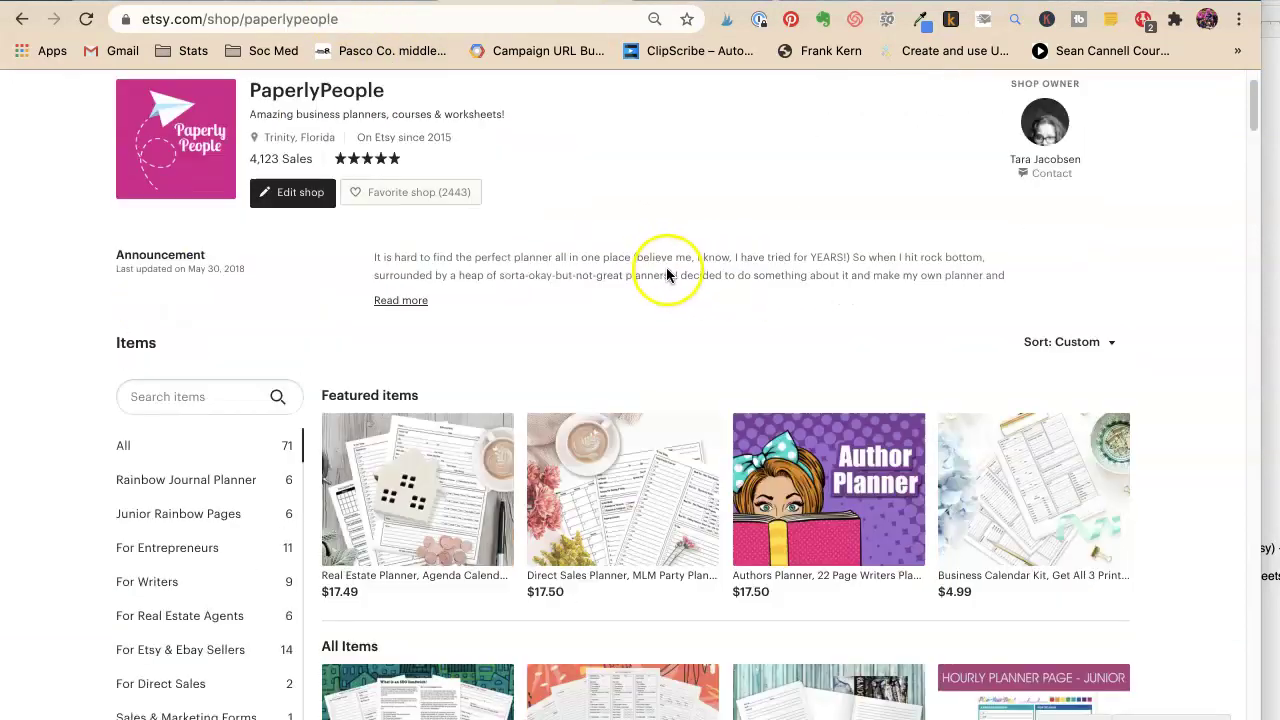
{"action": "scroll", "coordinate": [663, 270], "scroll_direction": "down", "scroll_amount": 3}
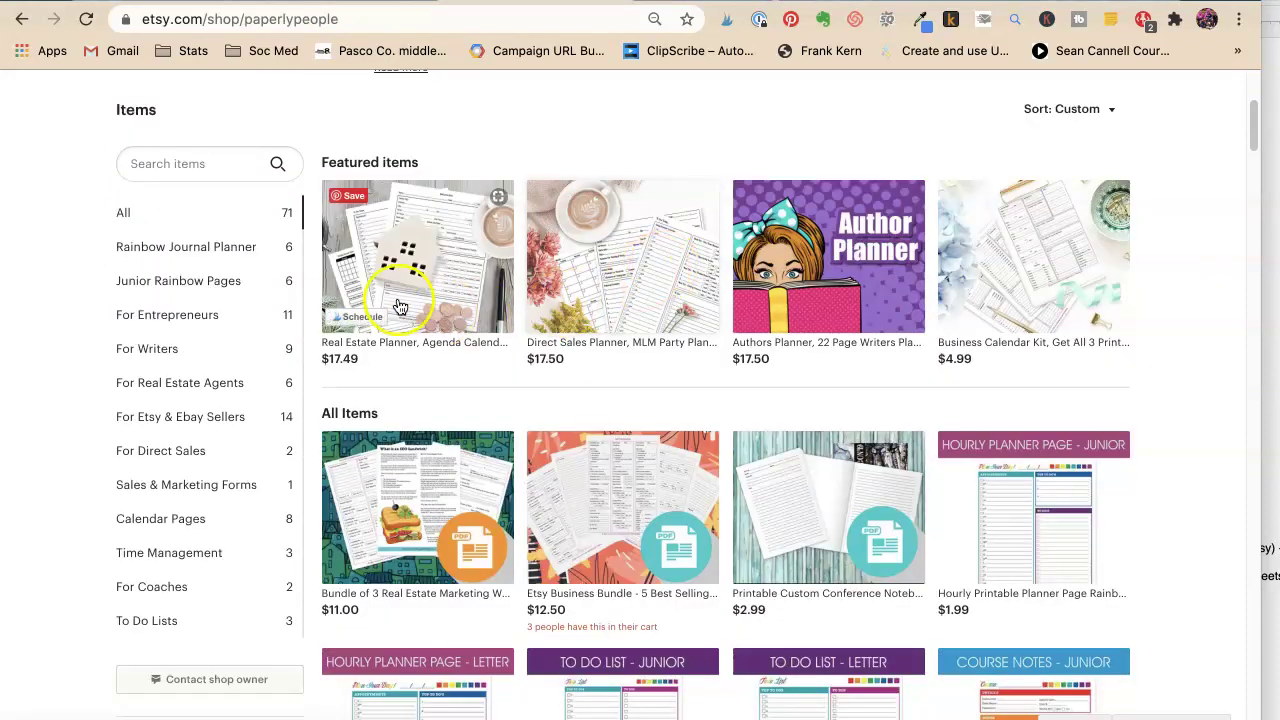
{"action": "scroll", "coordinate": [531, 260], "scroll_direction": "up", "scroll_amount": 3}
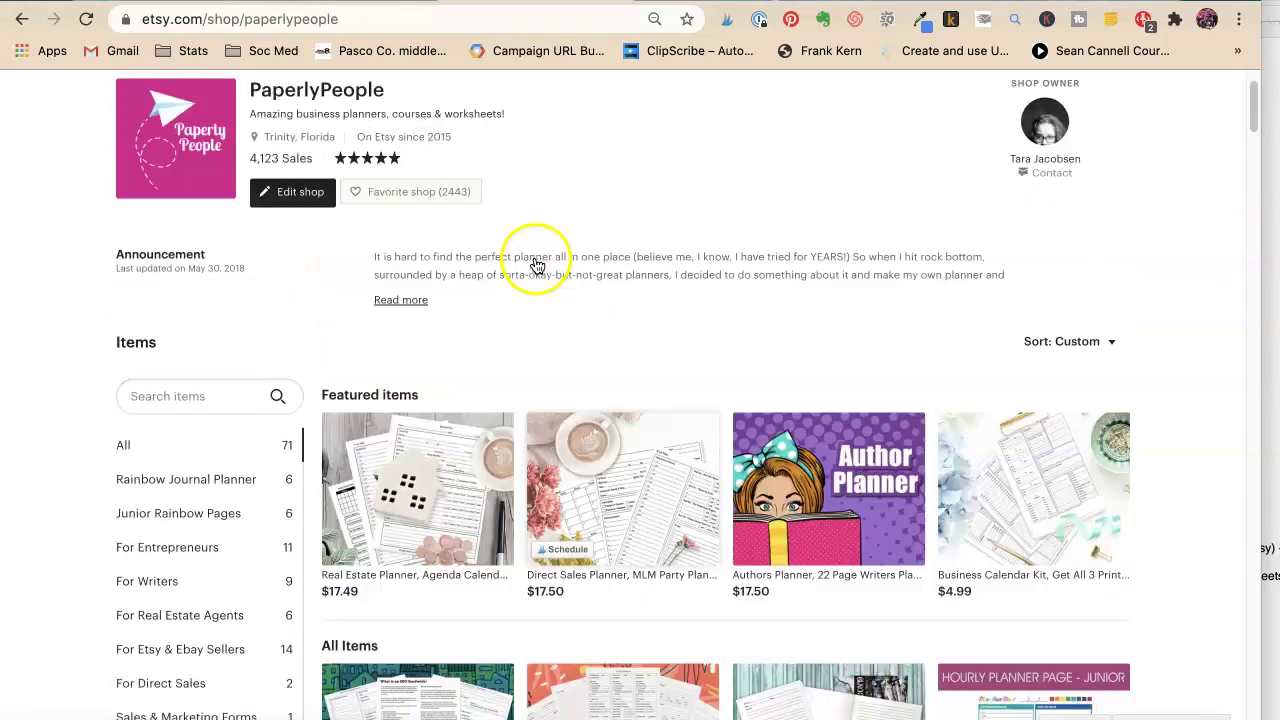
{"action": "scroll", "coordinate": [520, 282], "scroll_direction": "down", "scroll_amount": 3}
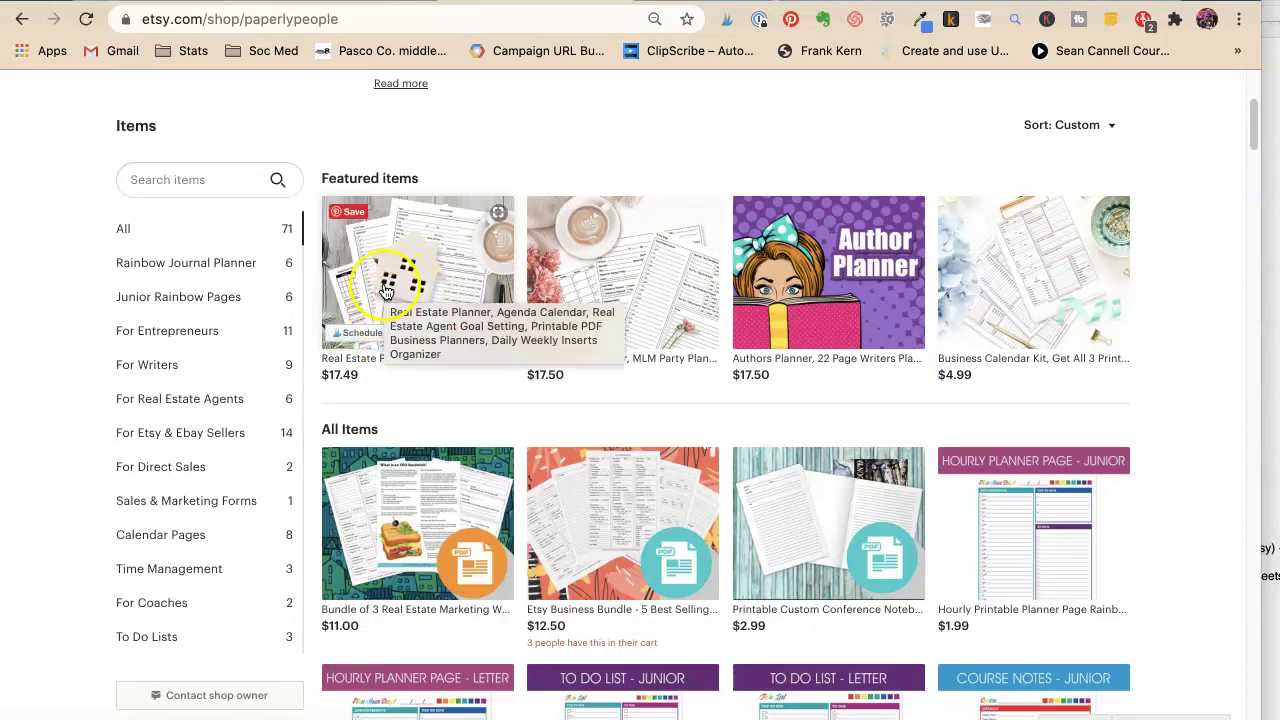
{"action": "left_click", "coordinate": [1268, 310]}
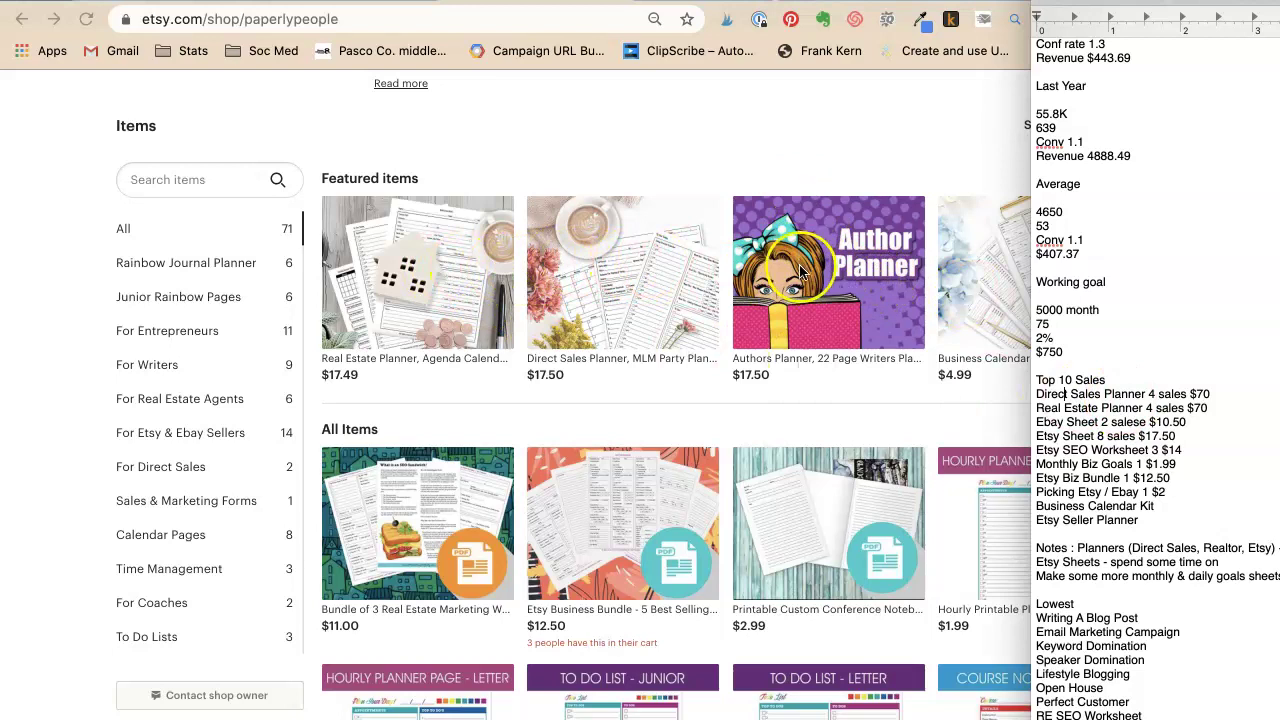
{"action": "left_click", "coordinate": [975, 290]}
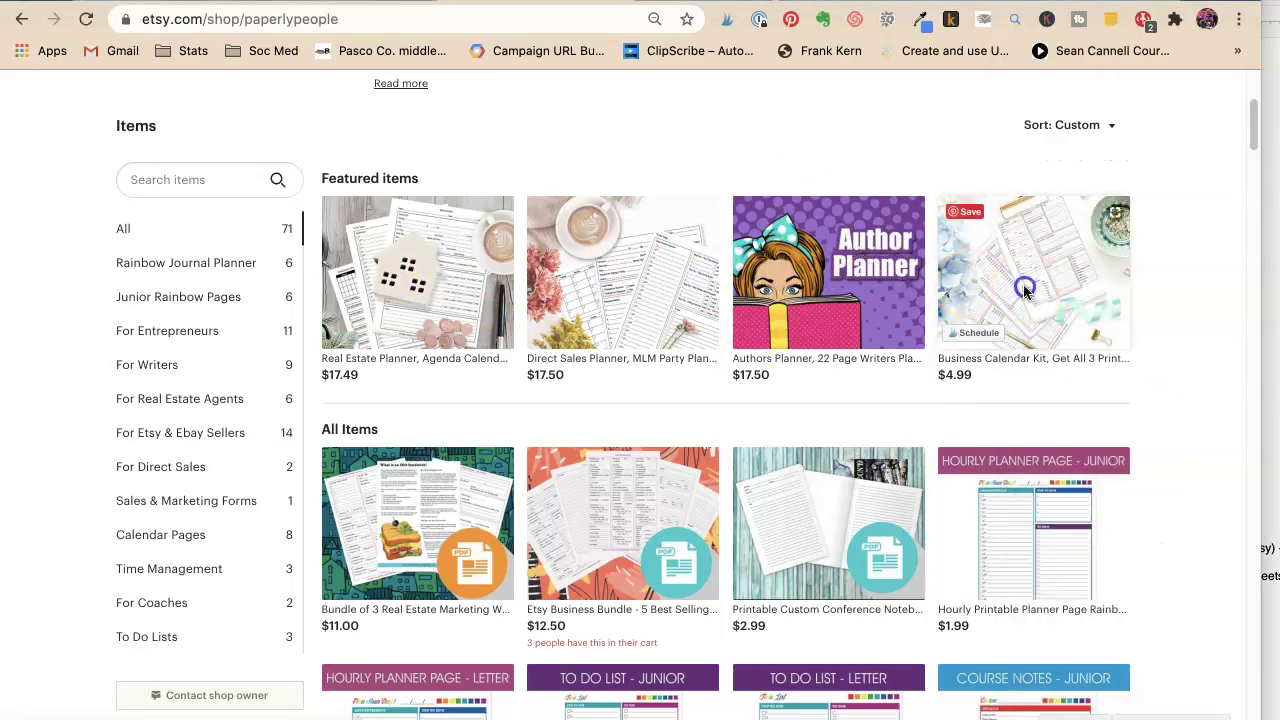
Step: View the Business Calendar Kit listing briefly, return to the shop, and open the Real Estate Planner listing
{"action": "left_click", "coordinate": [1024, 290]}
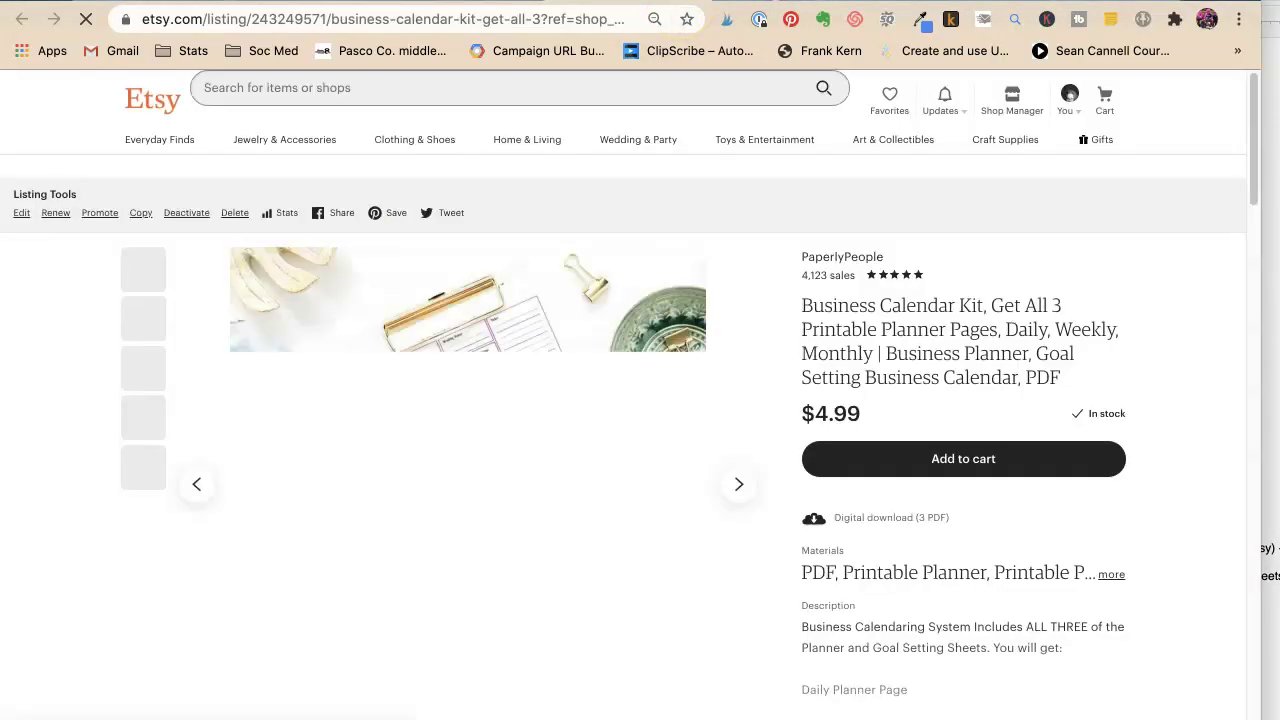
{"action": "key", "text": "super+bracketleft"}
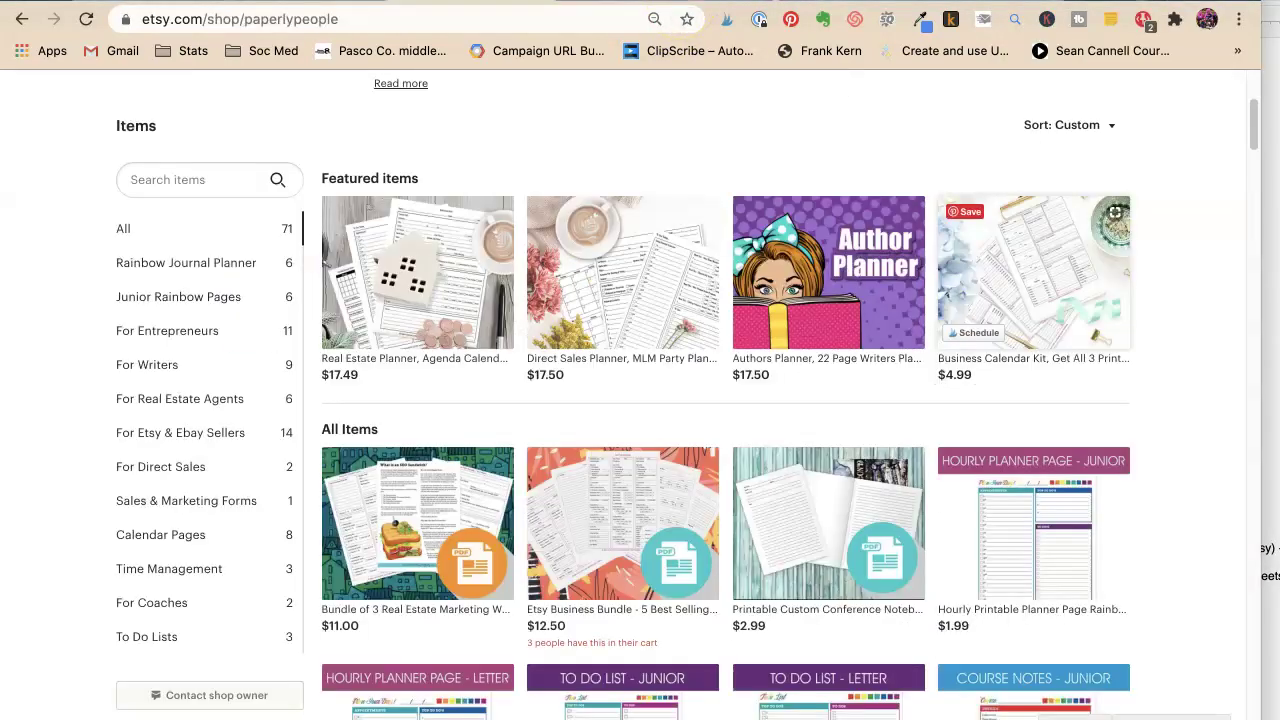
{"action": "left_click", "coordinate": [414, 262]}
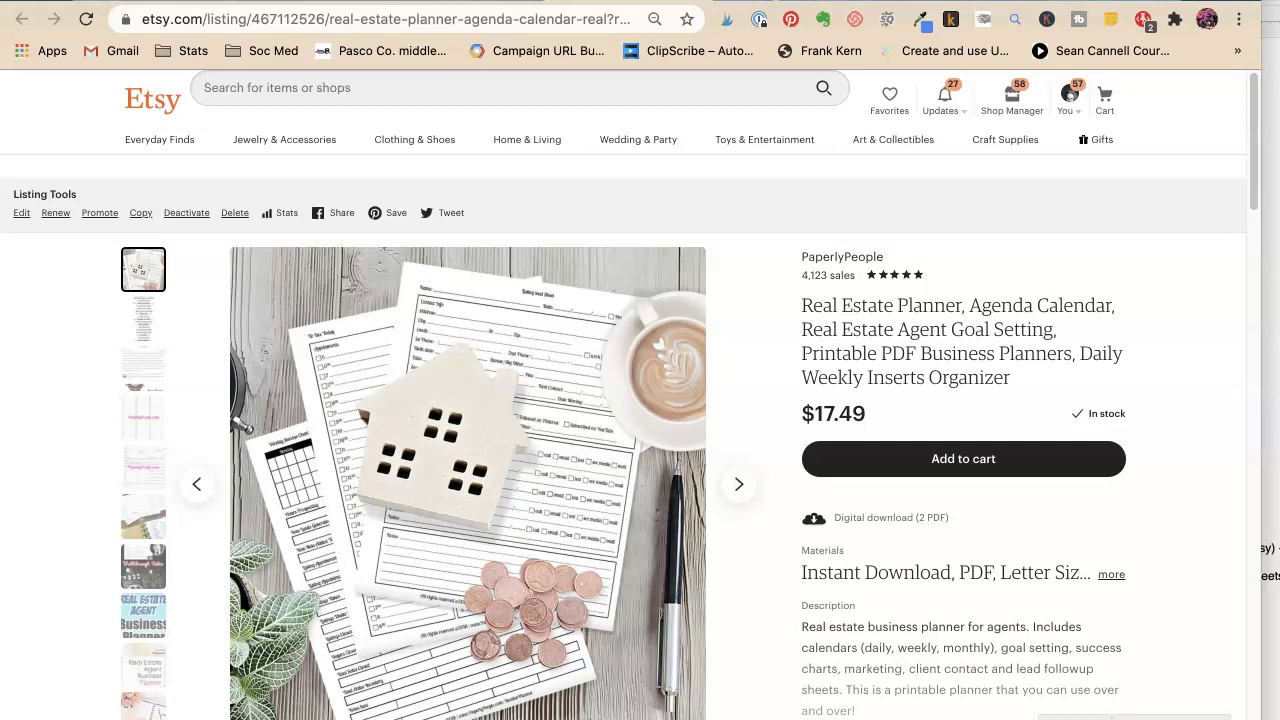
Step: Check the sales notes again and examine the Real Estate Planner listing's title, price and materials, highlighting the word Download
{"action": "left_click", "coordinate": [1268, 110]}
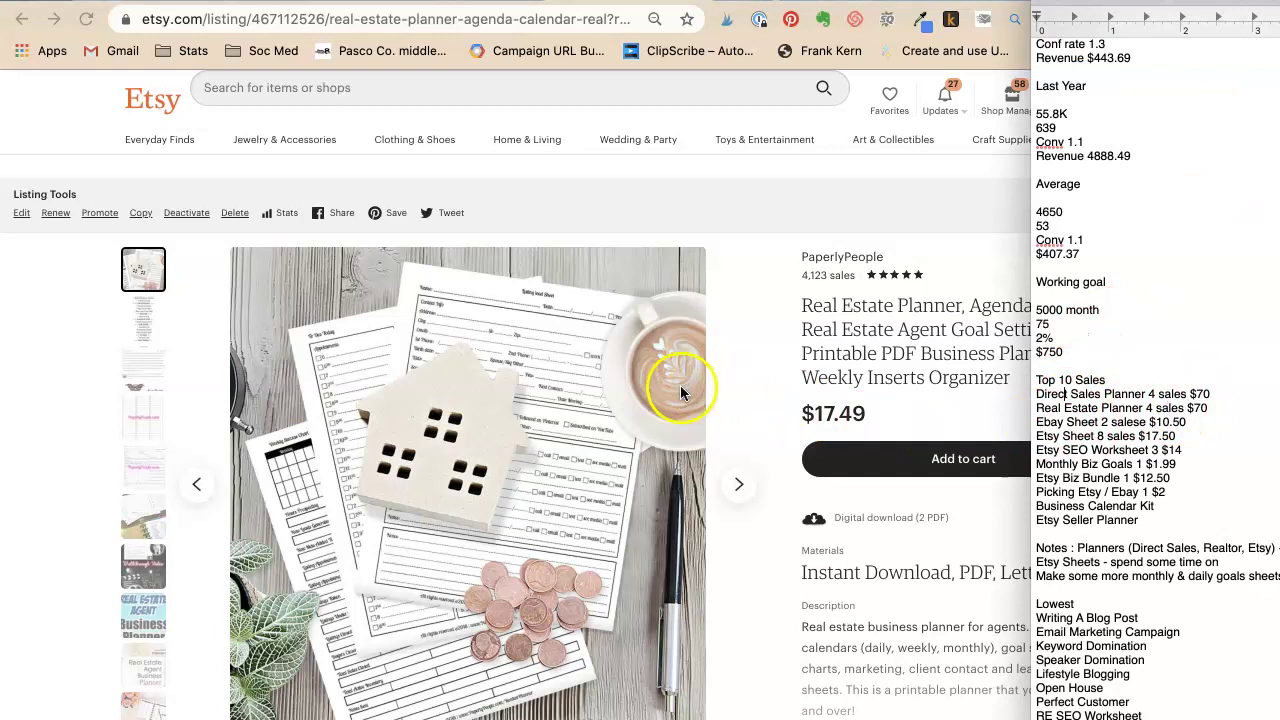
{"action": "left_click", "coordinate": [427, 425]}
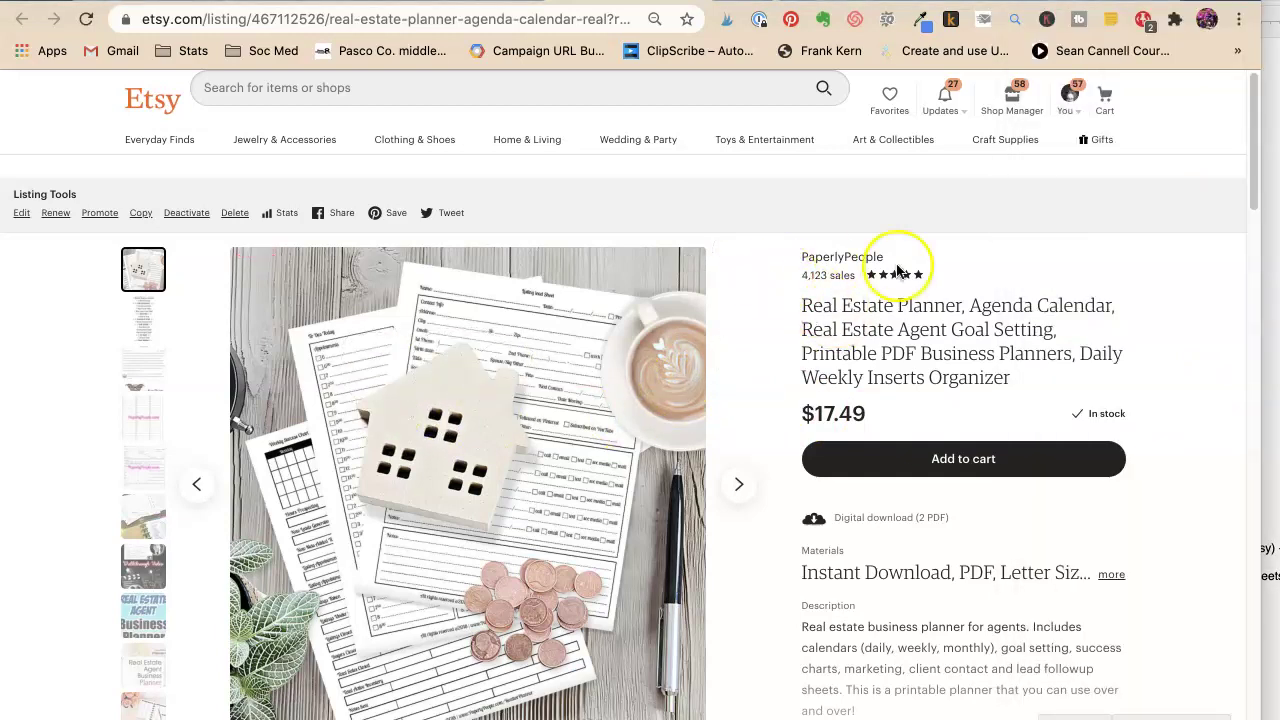
{"action": "scroll", "coordinate": [1025, 345], "scroll_direction": "down", "scroll_amount": 1}
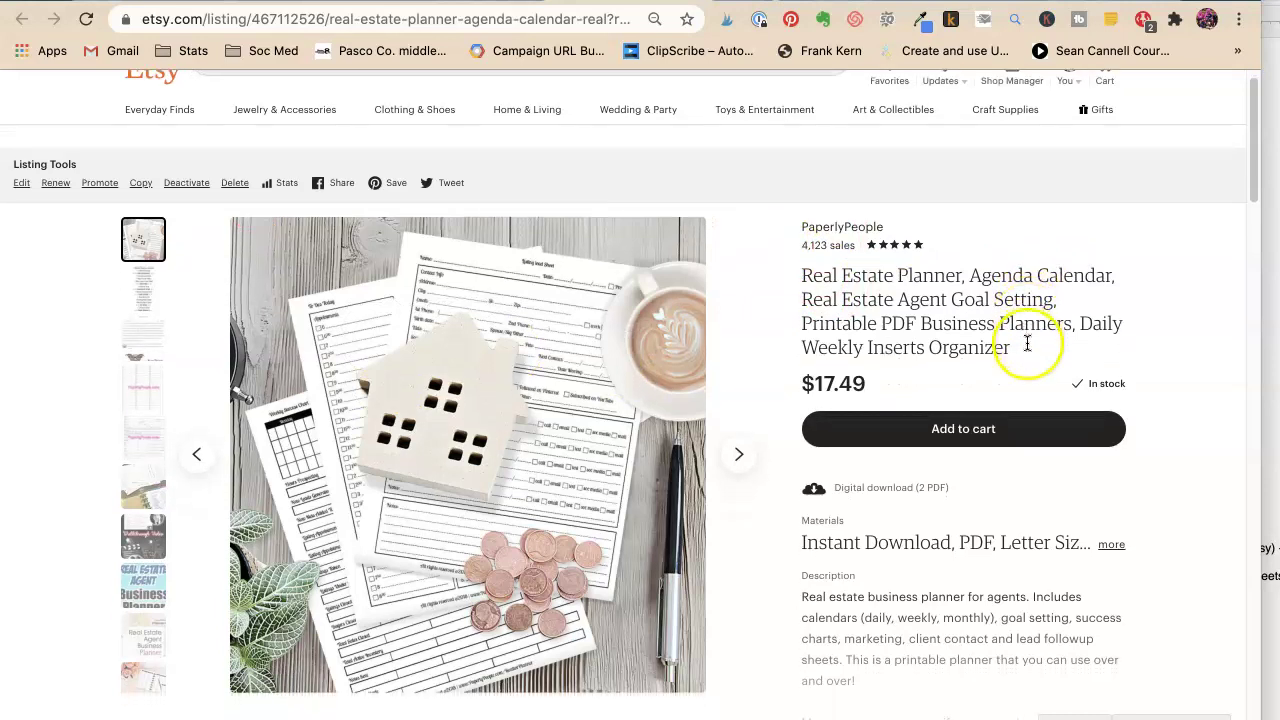
{"action": "scroll", "coordinate": [1026, 342], "scroll_direction": "down", "scroll_amount": 2}
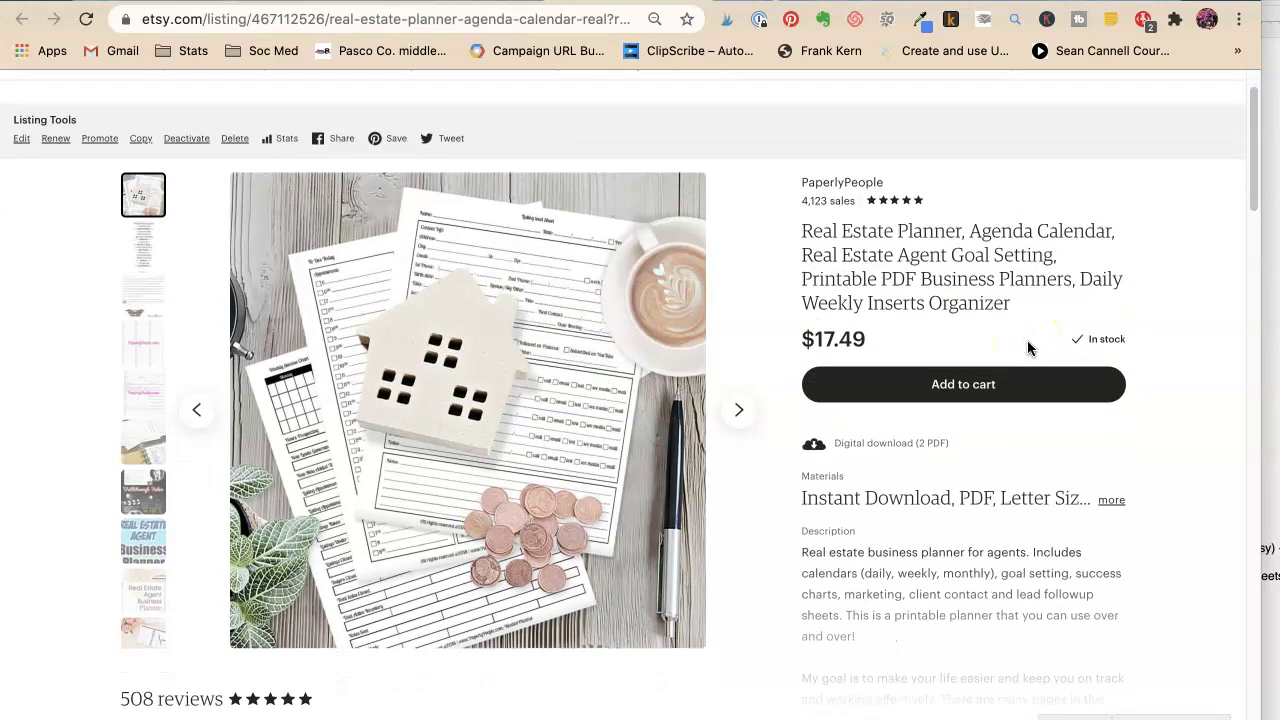
{"action": "scroll", "coordinate": [998, 328], "scroll_direction": "down", "scroll_amount": 2}
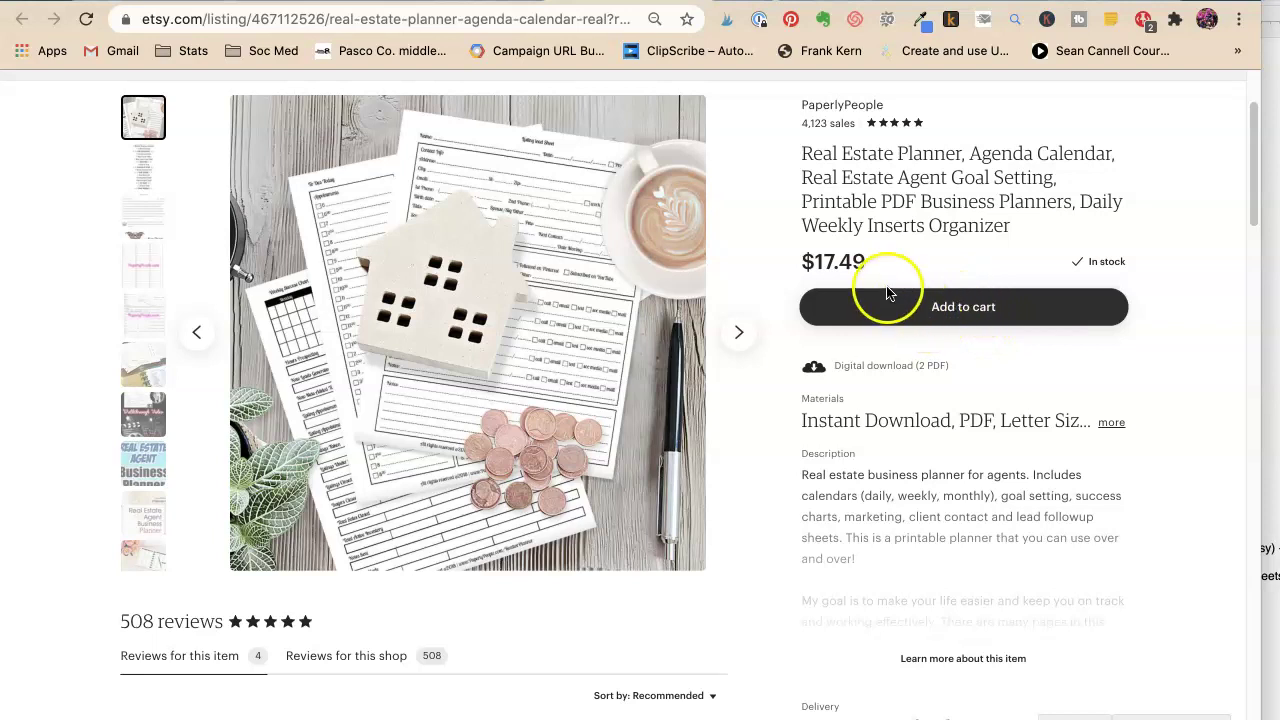
{"action": "double_click", "coordinate": [870, 425]}
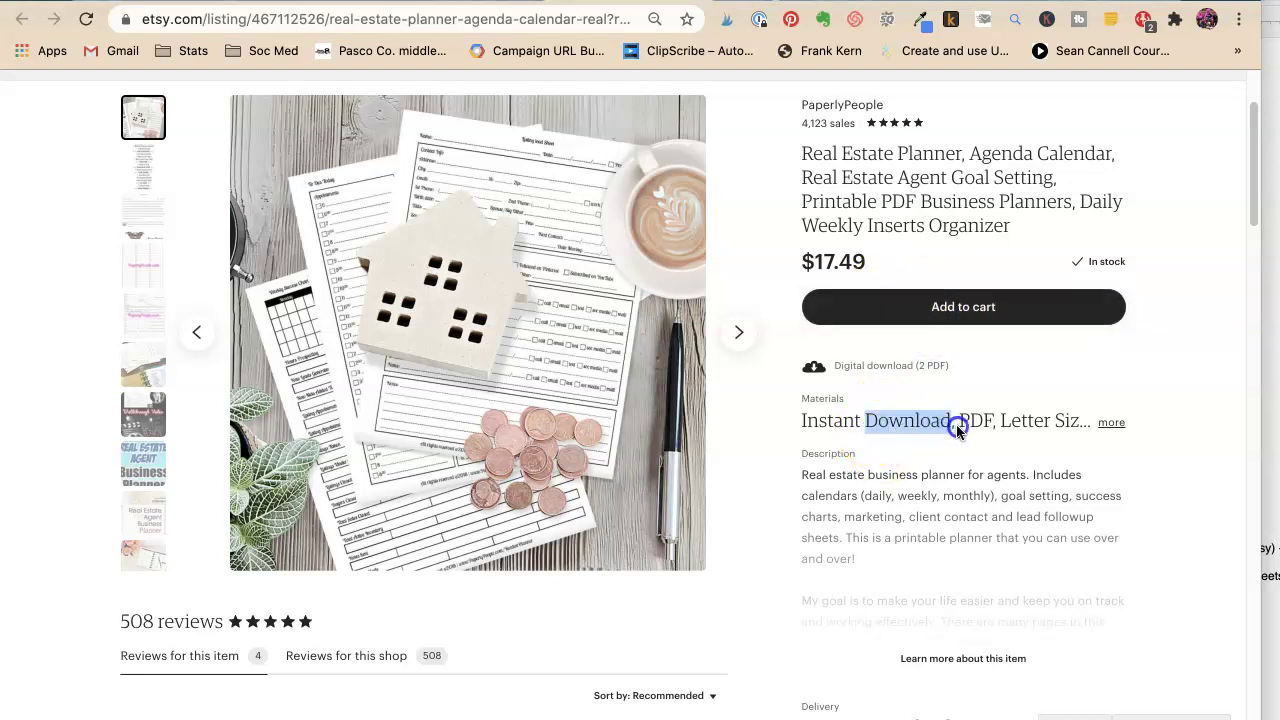
Step: Expand the full materials list on the Real Estate Planner listing and highlight its Instant Download entry
{"action": "left_click", "coordinate": [1110, 424]}
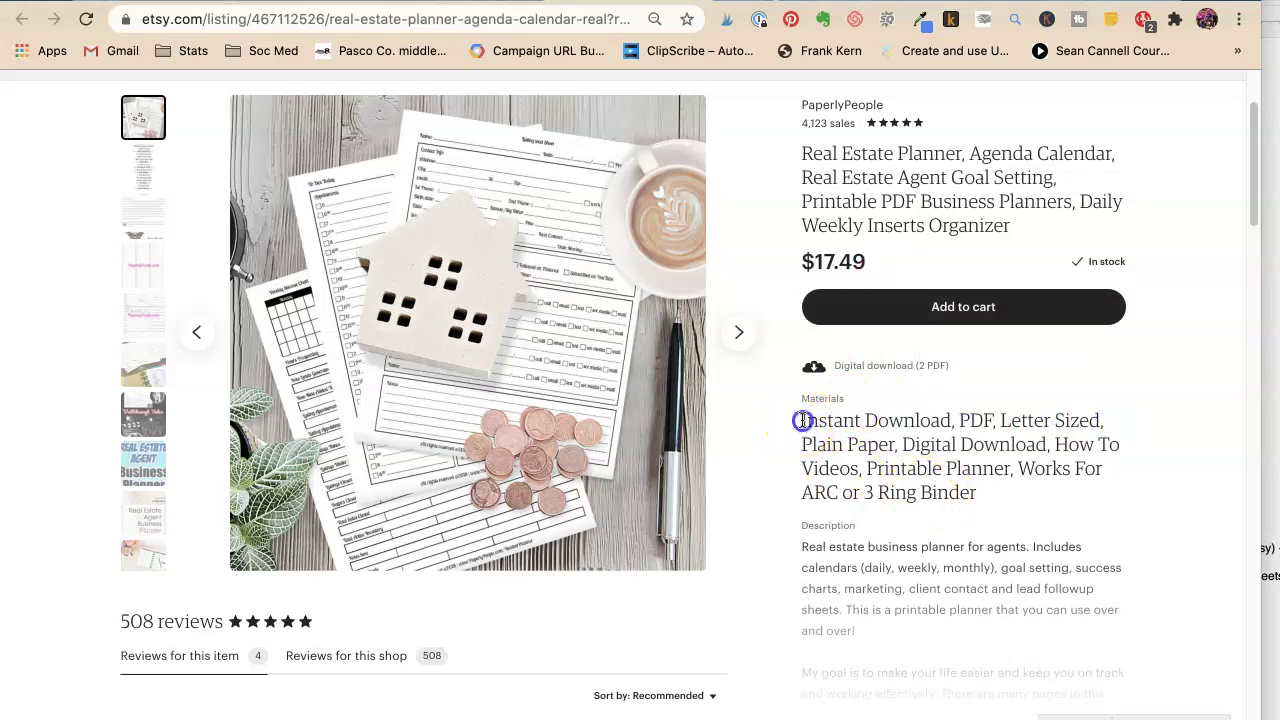
{"action": "left_click_drag", "start_coordinate": [802, 419], "coordinate": [964, 420]}
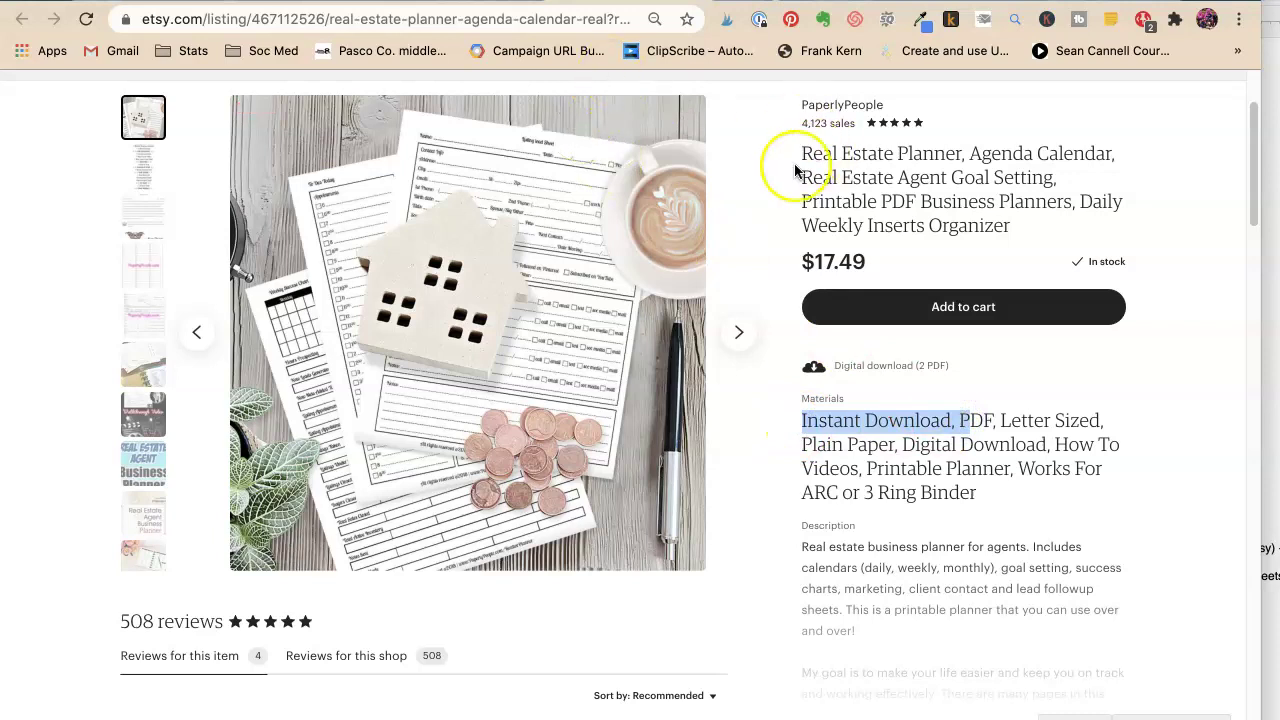
Step: Open Shop Manager in a new tab, go to its listings and open the Real Estate Planner listing for editing
{"action": "scroll", "coordinate": [800, 166], "scroll_direction": "up", "scroll_amount": 3}
{"action": "right_click", "coordinate": [1014, 94]}
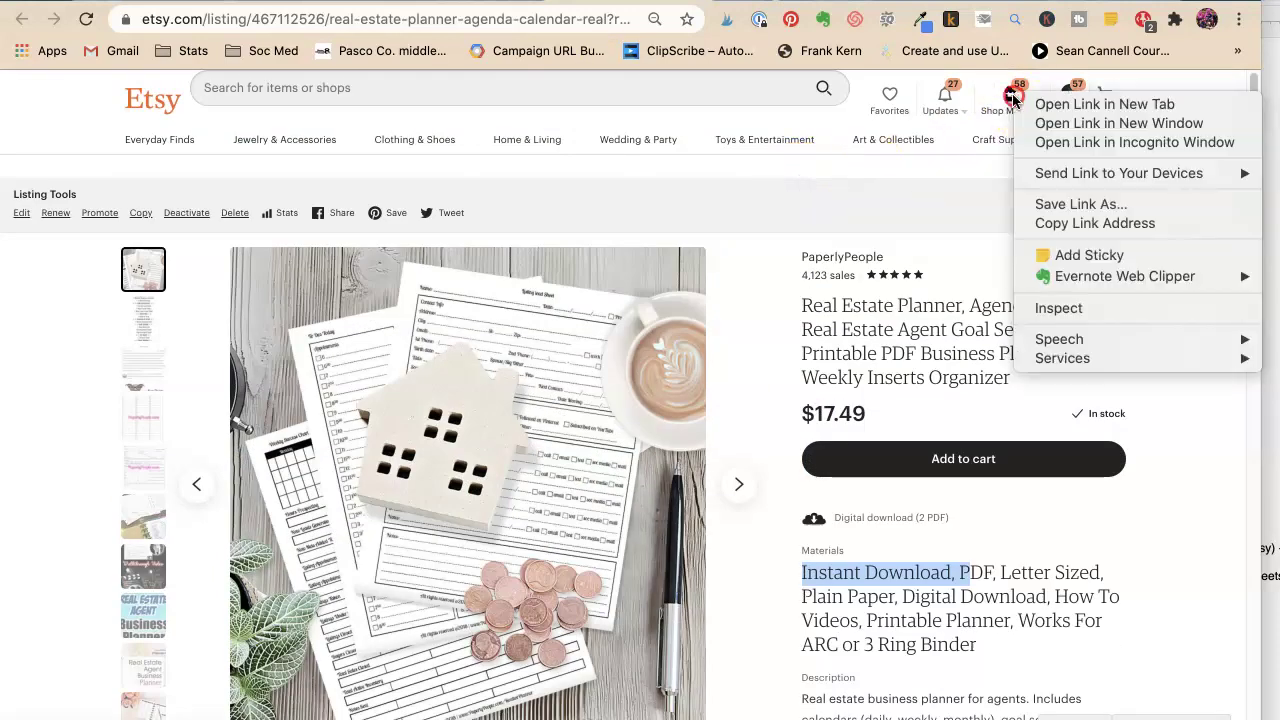
{"action": "left_click", "coordinate": [1040, 106]}
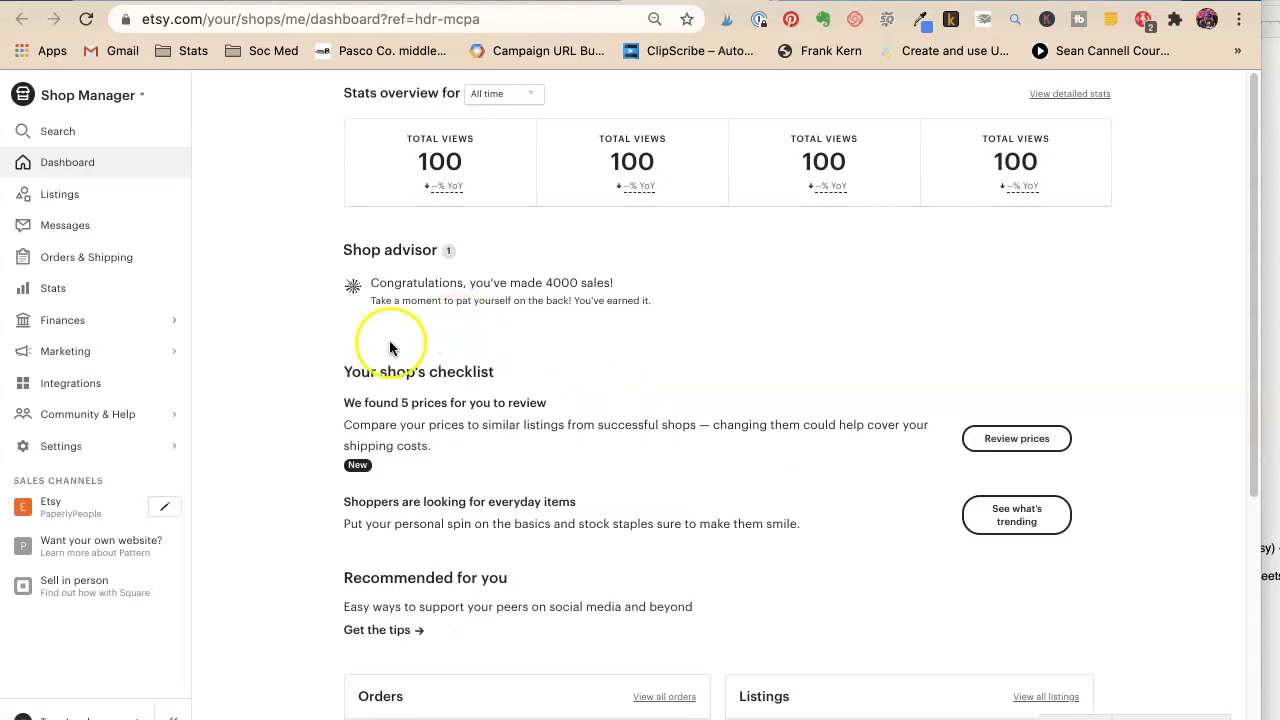
{"action": "left_click", "coordinate": [86, 193]}
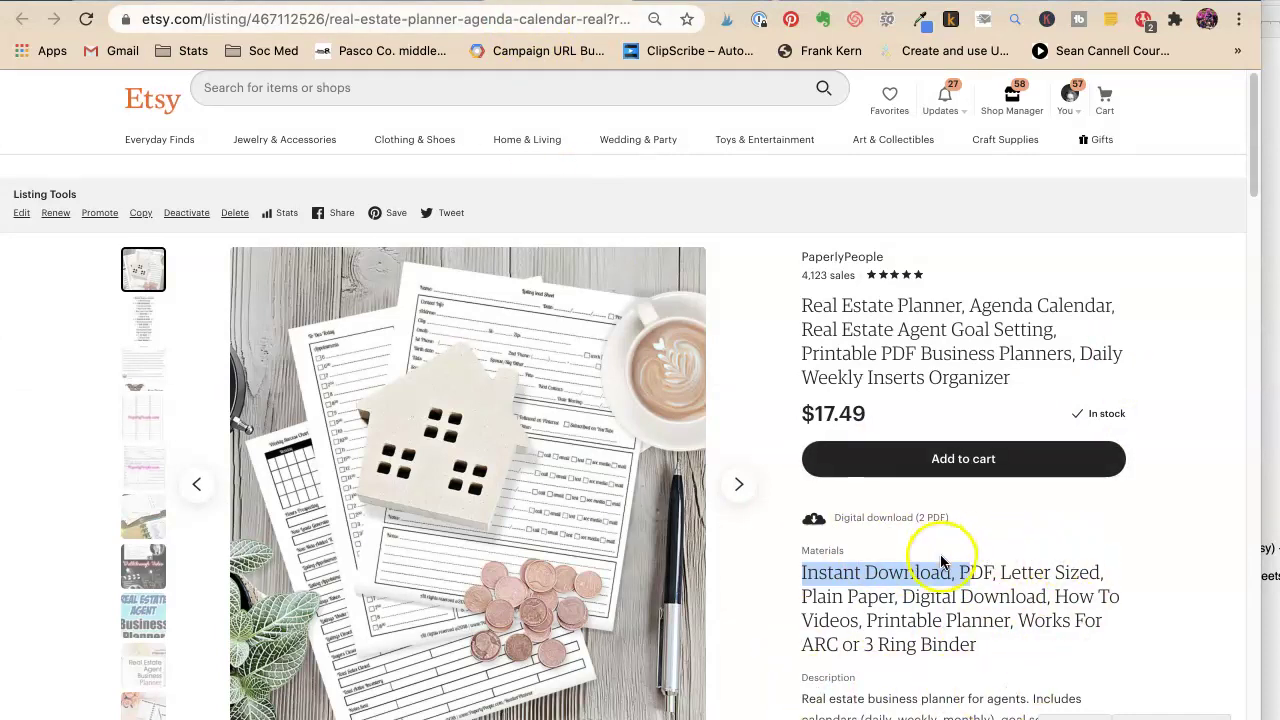
{"action": "left_click", "coordinate": [675, 4]}
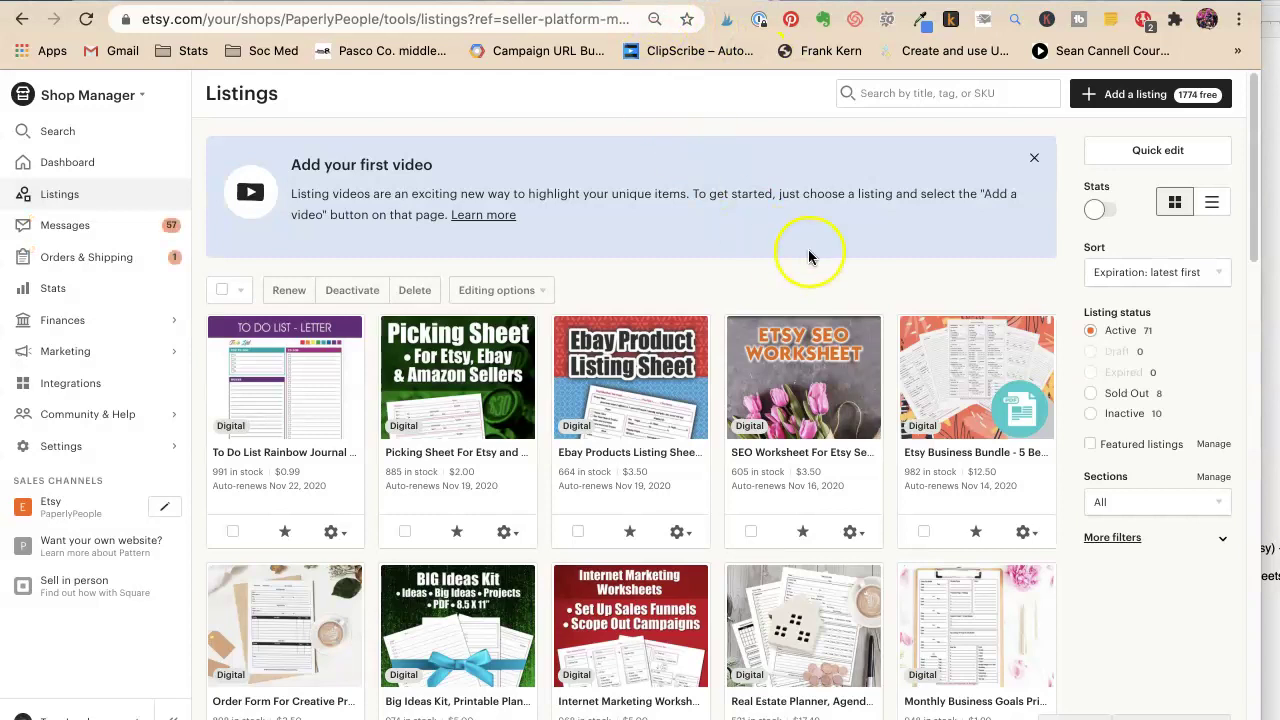
{"action": "scroll", "coordinate": [808, 249], "scroll_direction": "down", "scroll_amount": 2}
{"action": "scroll", "coordinate": [808, 249], "scroll_direction": "down", "scroll_amount": 2}
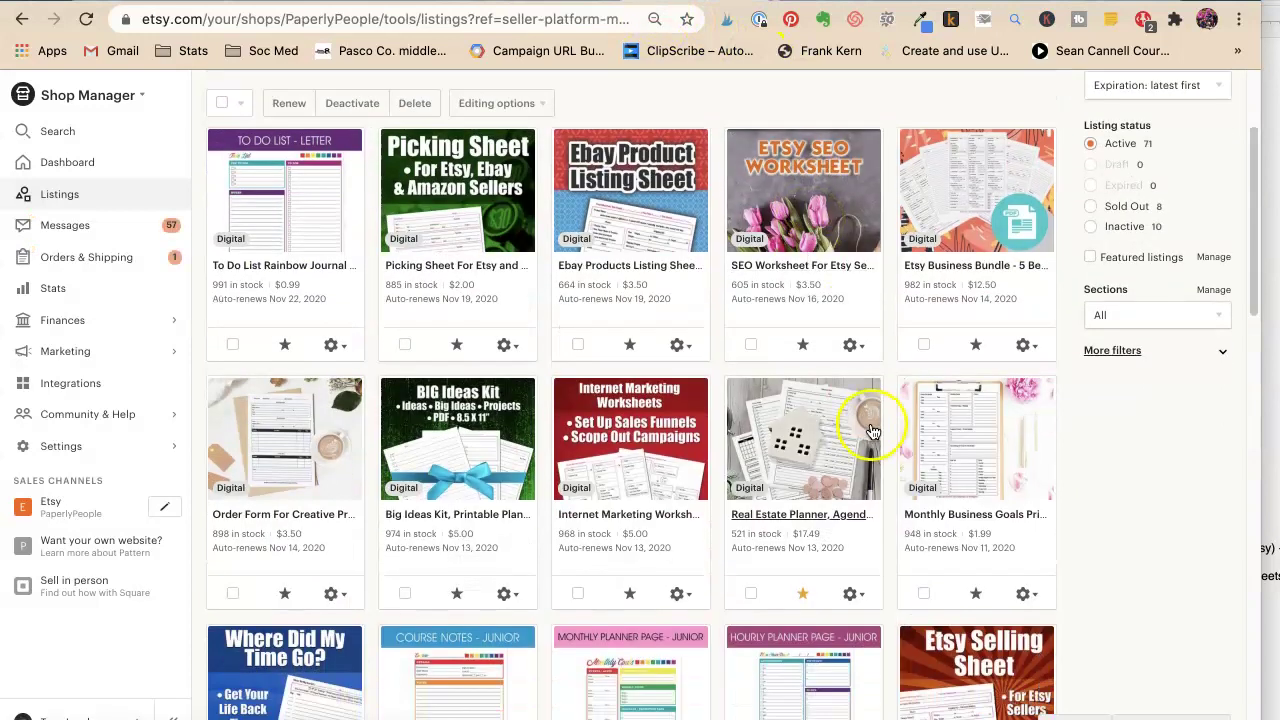
{"action": "left_click", "coordinate": [791, 455]}
Step: Remove the Instant Download and PDF materials from the listing and add both again as separate entries
{"action": "scroll", "coordinate": [666, 309], "scroll_direction": "down", "scroll_amount": 15}
{"action": "scroll", "coordinate": [663, 310], "scroll_direction": "down", "scroll_amount": 20}
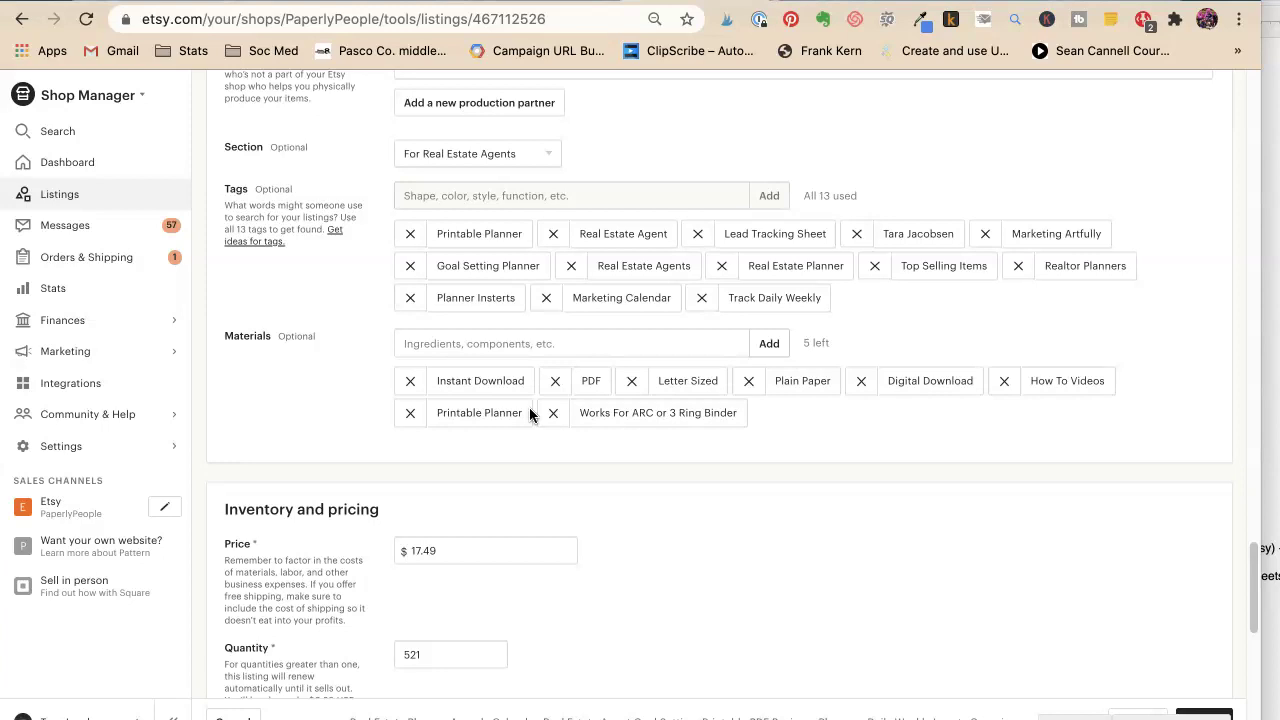
{"action": "left_click", "coordinate": [416, 386]}
{"action": "left_click", "coordinate": [418, 388]}
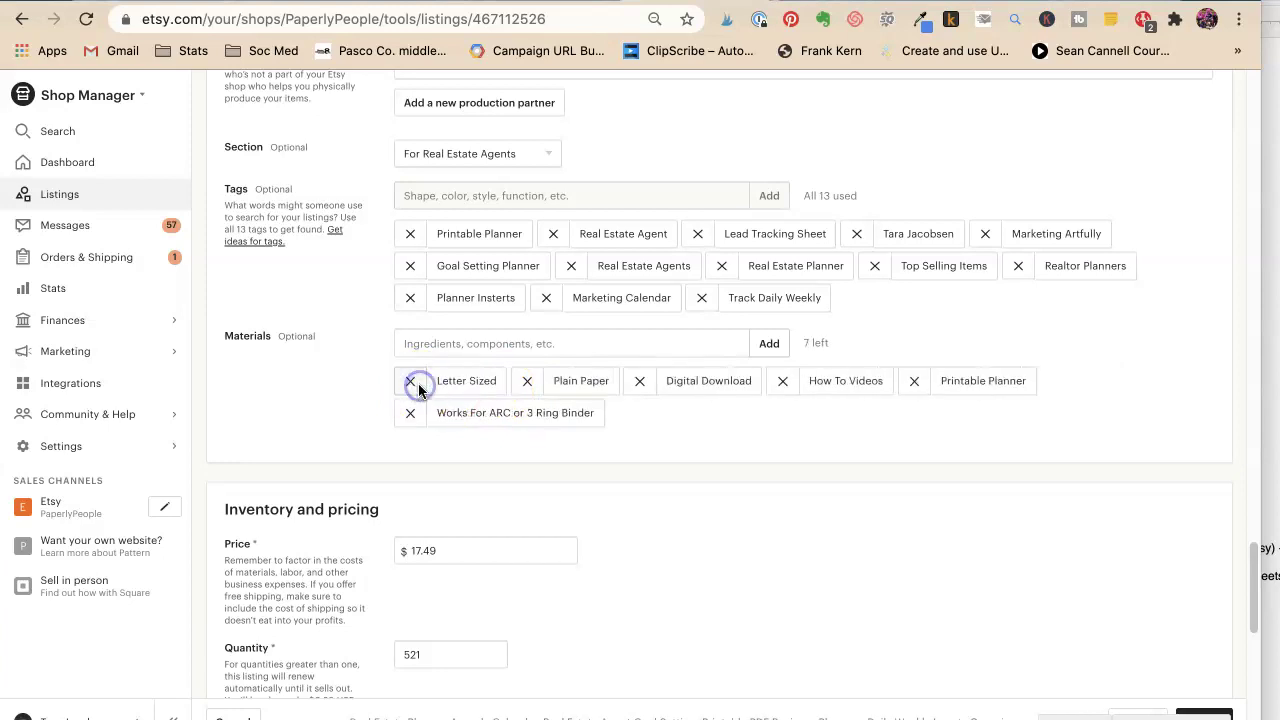
{"action": "left_click", "coordinate": [431, 345]}
{"action": "type", "text": "Instant"}
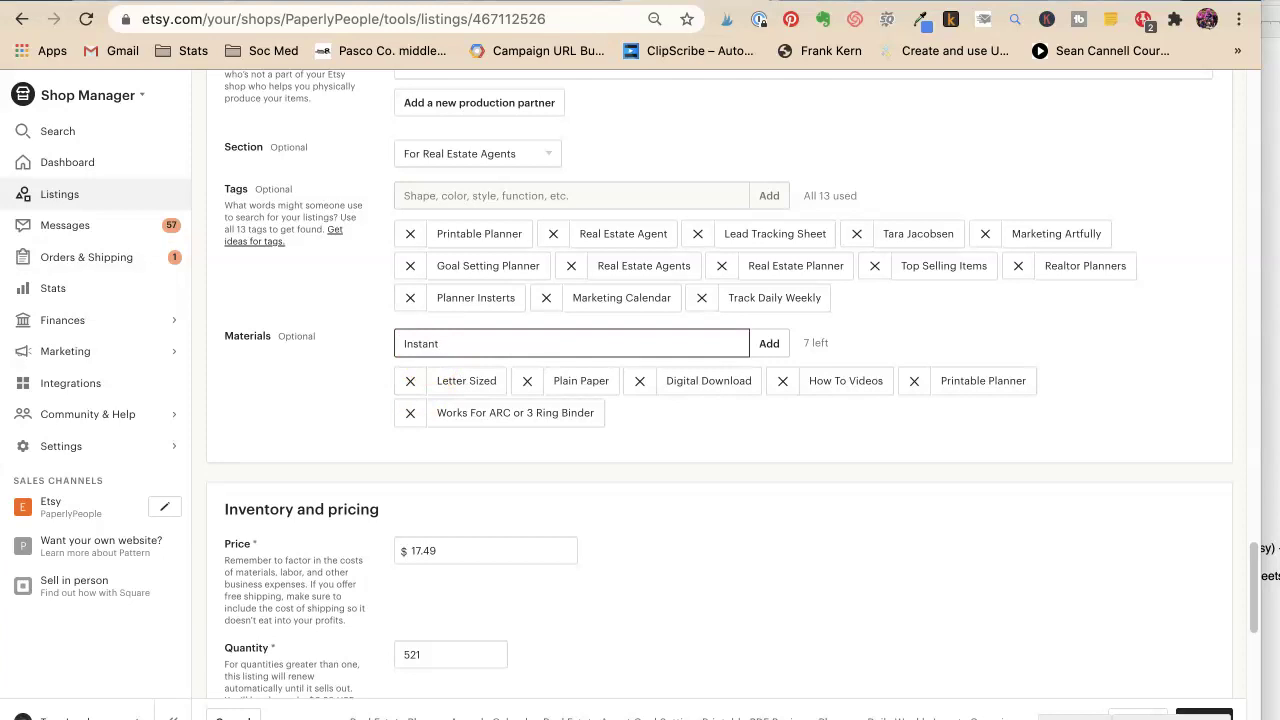
{"action": "type", "text": " Download"}
{"action": "key", "text": "Return"}
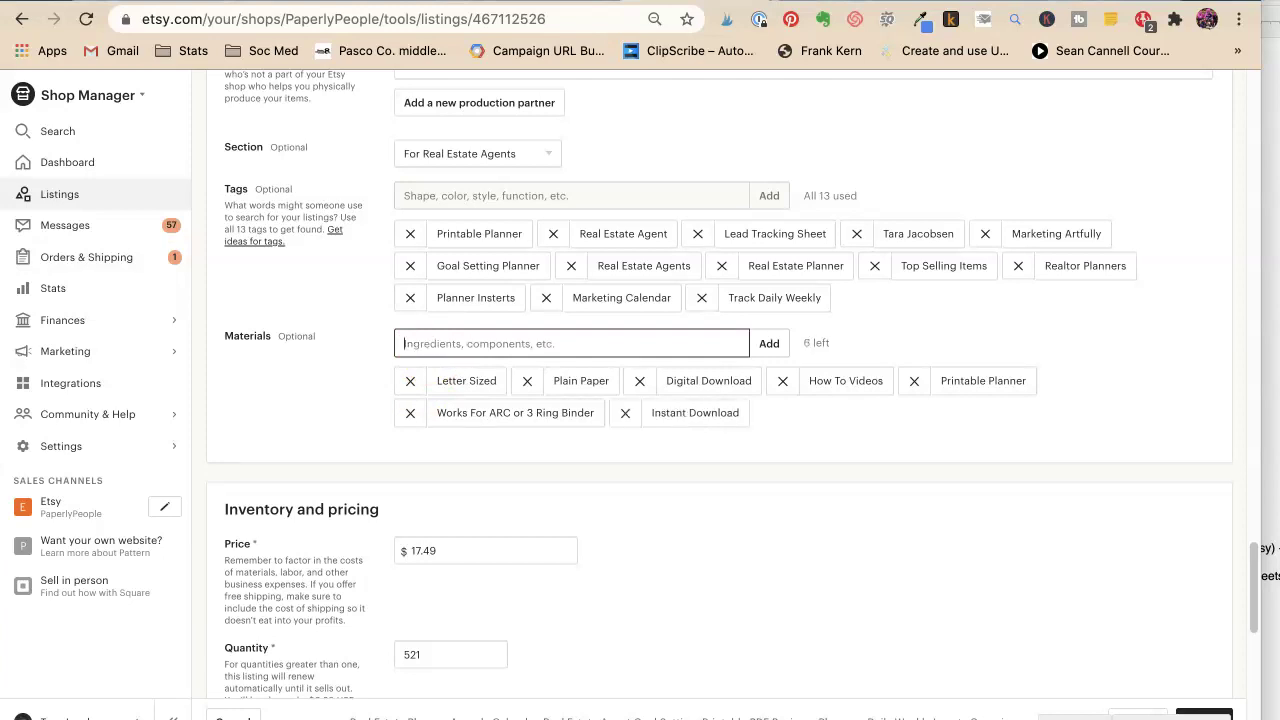
{"action": "type", "text": "PDF"}
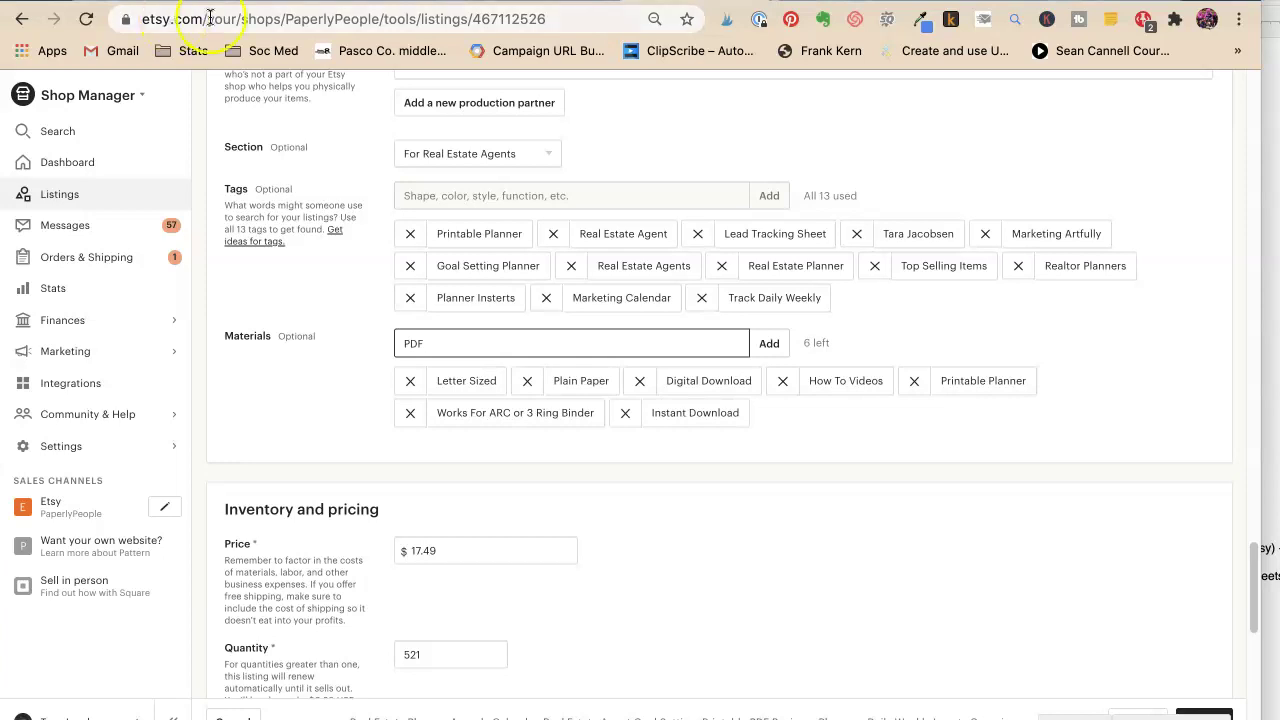
{"action": "left_click", "coordinate": [770, 344]}
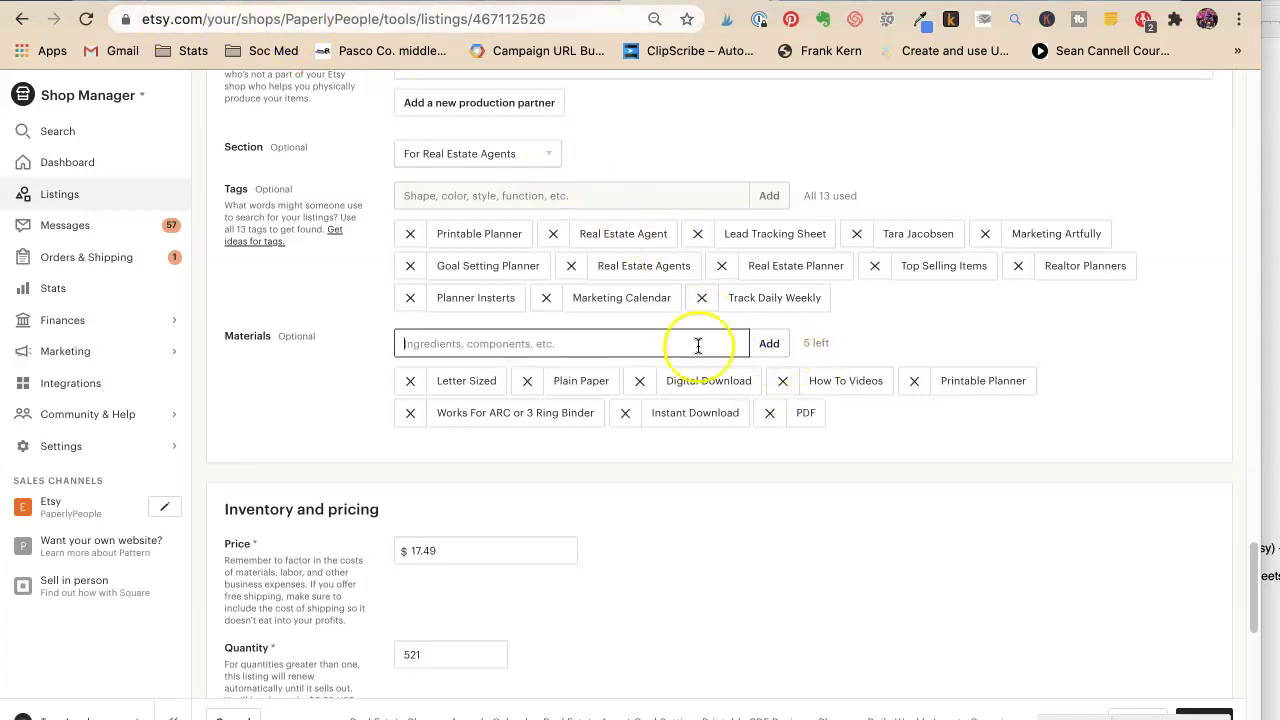
Step: Replace the Plain Paper material with "Prints on Letter Sized Paper"
{"action": "left_click", "coordinate": [527, 381]}
{"action": "left_click", "coordinate": [470, 345]}
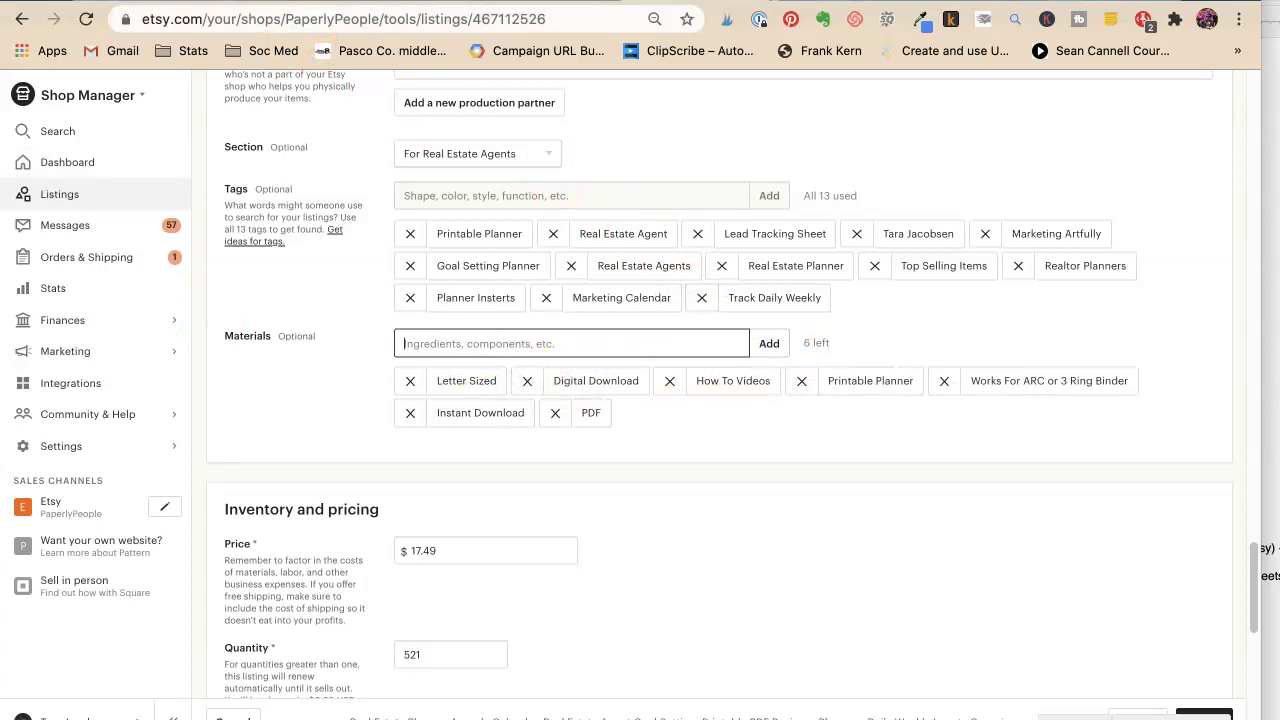
{"action": "type", "text": "Prints on Letter Sized Pape"}
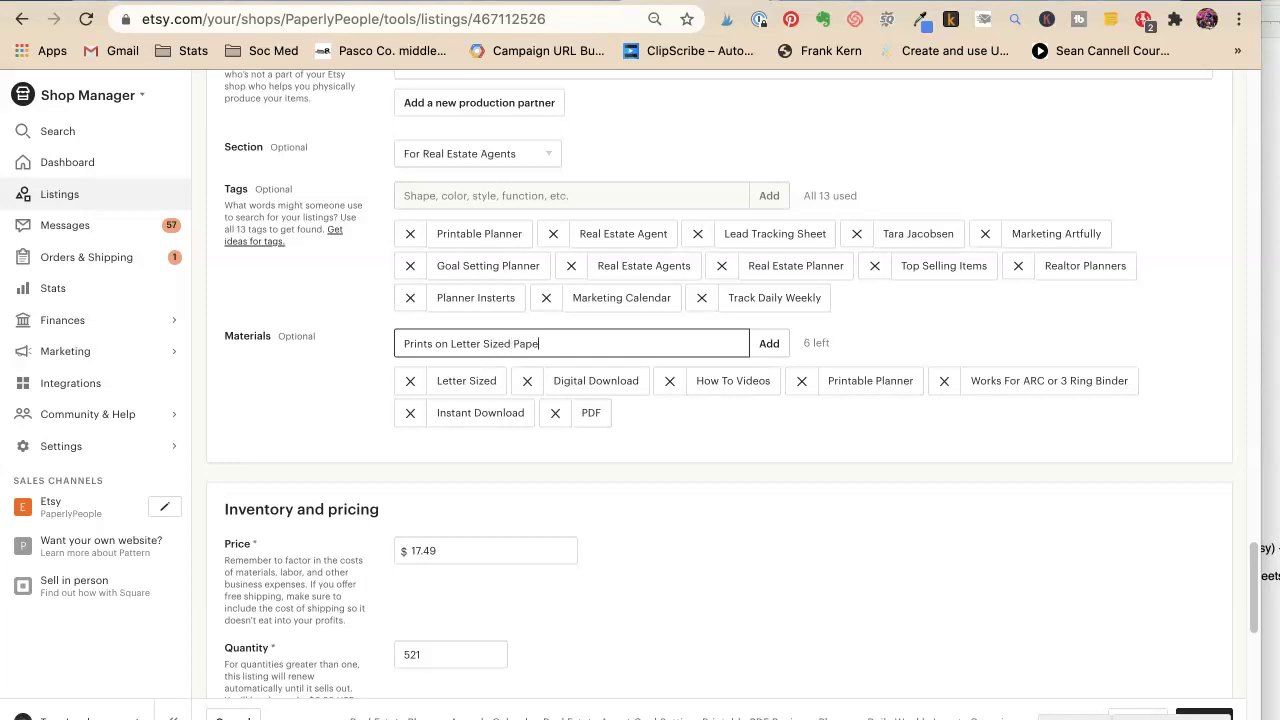
{"action": "type", "text": "r"}
{"action": "left_click", "coordinate": [768, 344]}
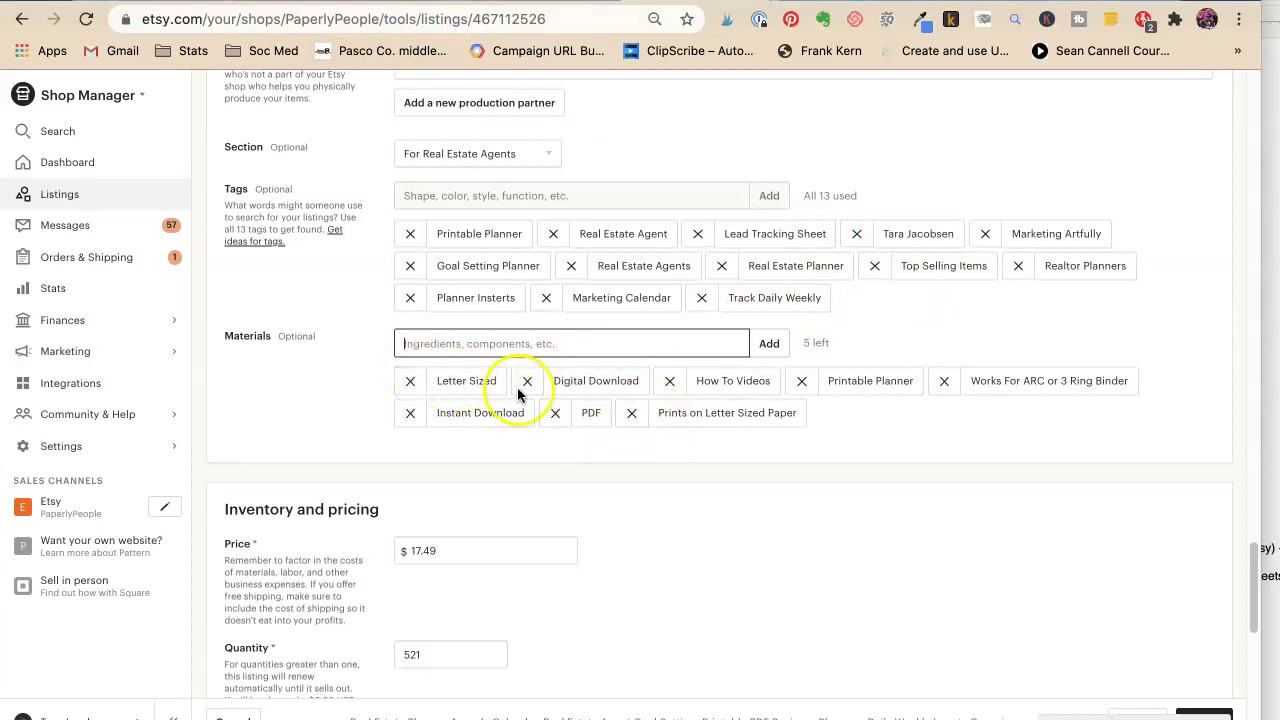
Step: Remove the Letter Sized and Digital Download materials and replace How To Videos with "How To Videos Included"
{"action": "left_click", "coordinate": [410, 382]}
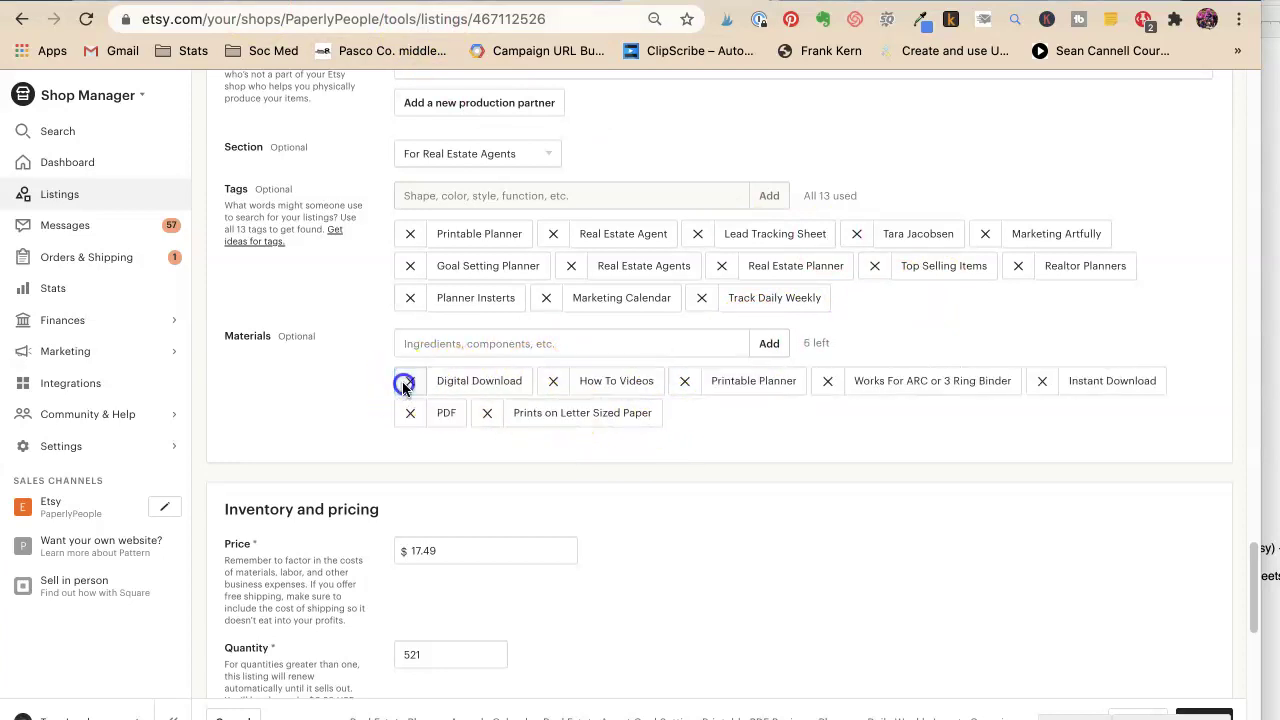
{"action": "left_click", "coordinate": [408, 386]}
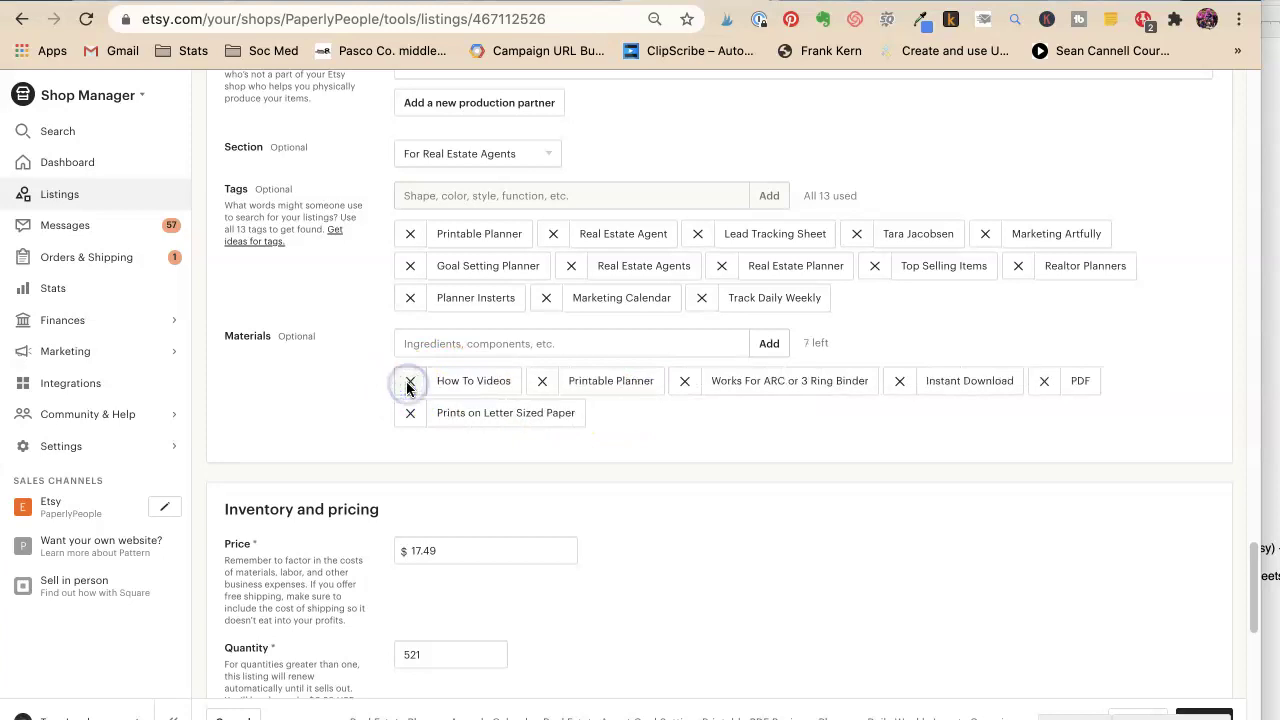
{"action": "left_click", "coordinate": [451, 340]}
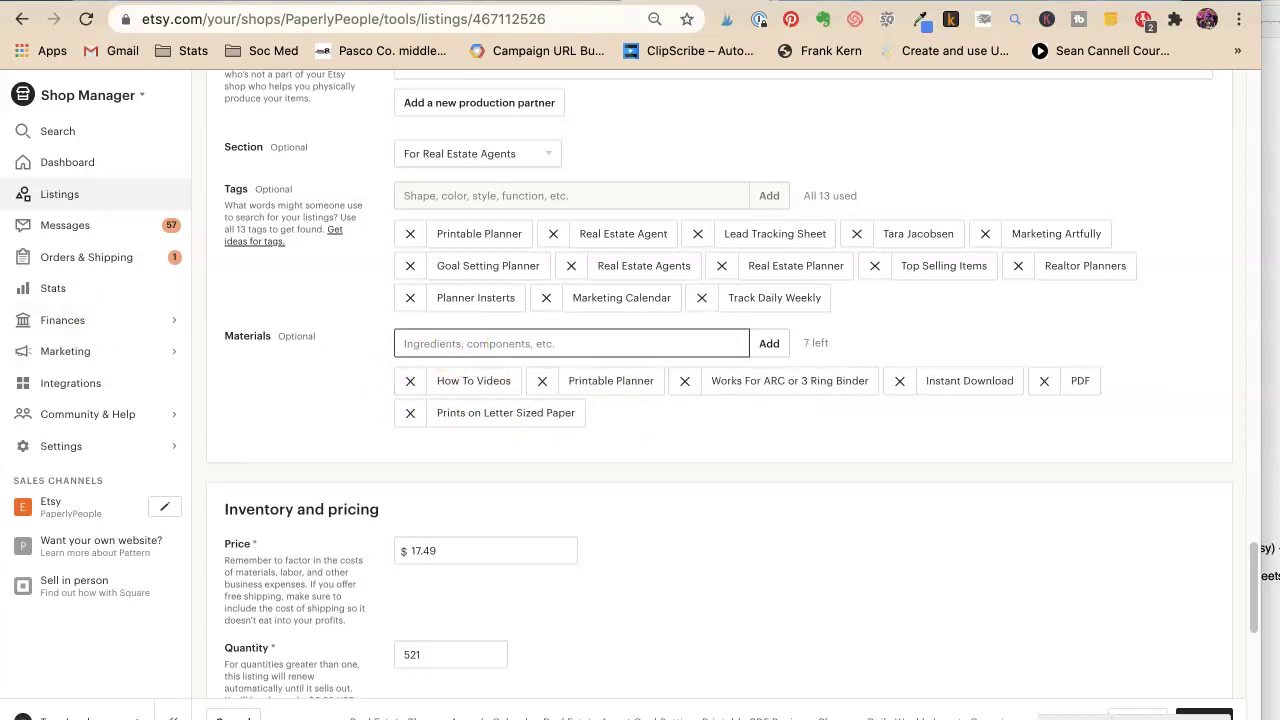
{"action": "type", "text": "How To Videos Included"}
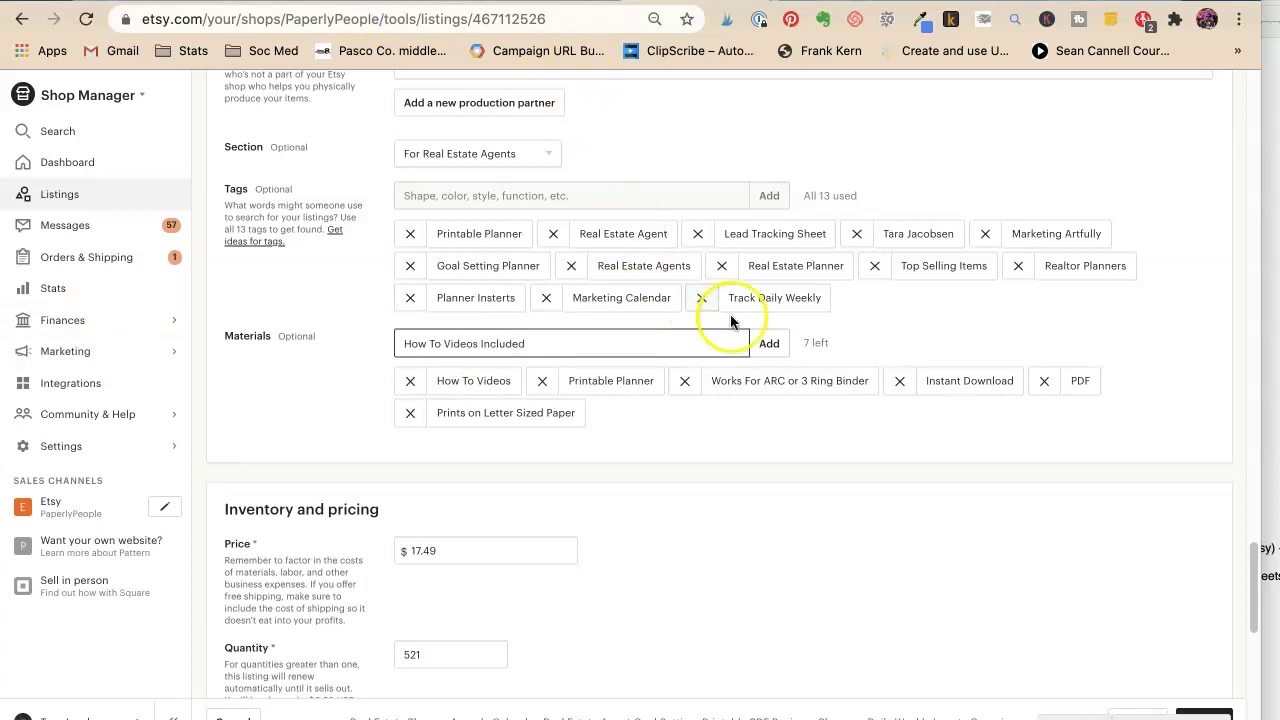
{"action": "left_click", "coordinate": [767, 340]}
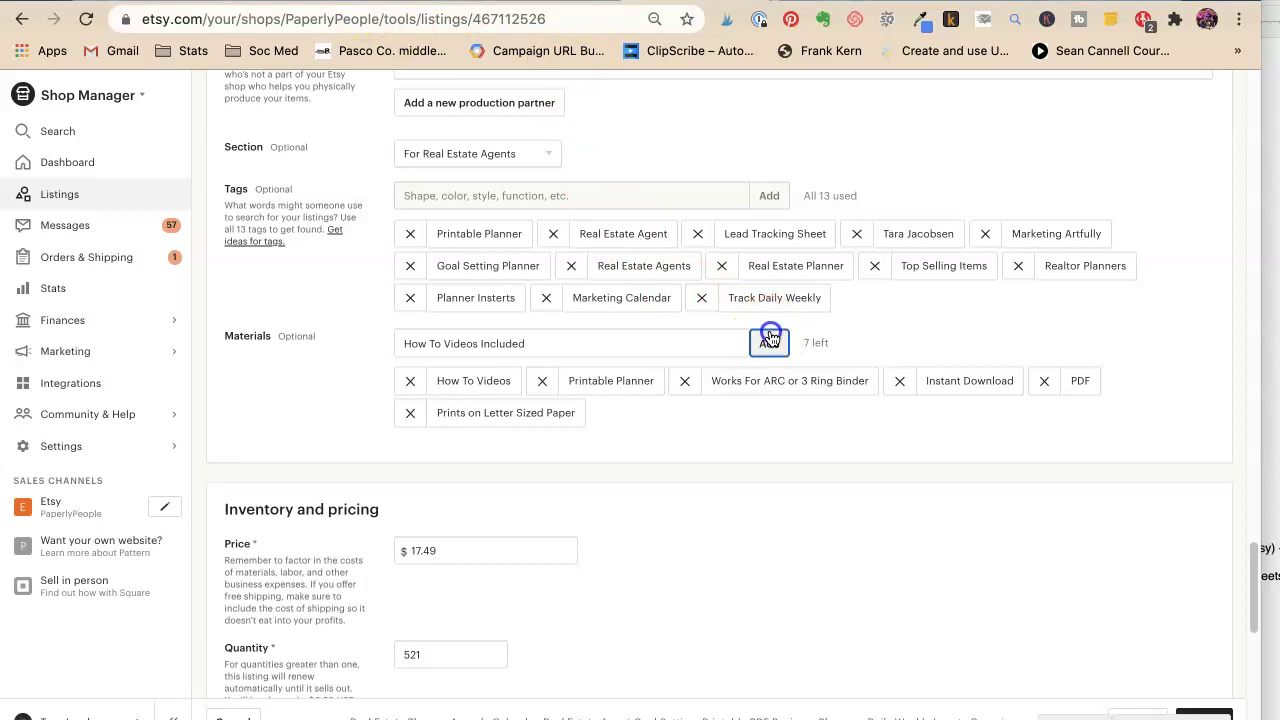
{"action": "left_click", "coordinate": [412, 383]}
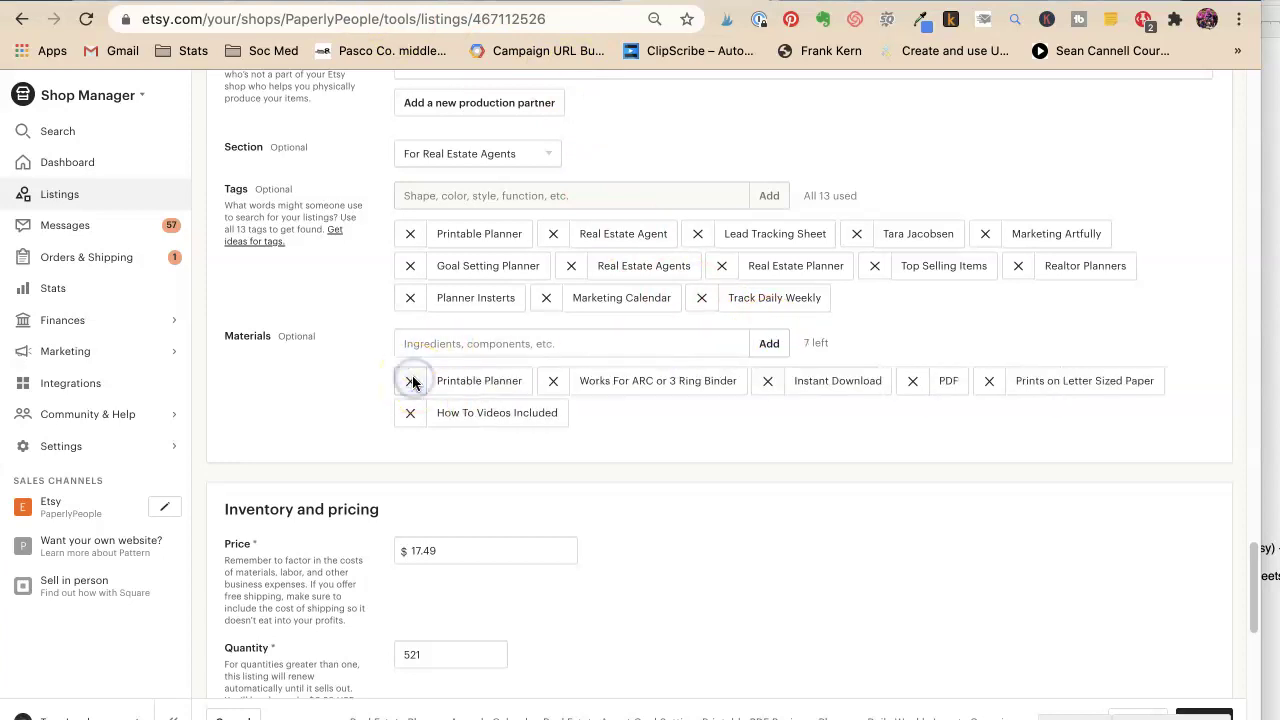
Step: Replace the Printable Planner, Works For ARC or 3 Ring Binder, Instant Download and PDF materials with "Instant Download PDF"
{"action": "left_click", "coordinate": [411, 381]}
{"action": "left_click", "coordinate": [411, 381]}
{"action": "left_click", "coordinate": [411, 381]}
{"action": "left_click", "coordinate": [411, 381]}
{"action": "left_click", "coordinate": [415, 350]}
{"action": "type", "text": "Instant Download PDF"}
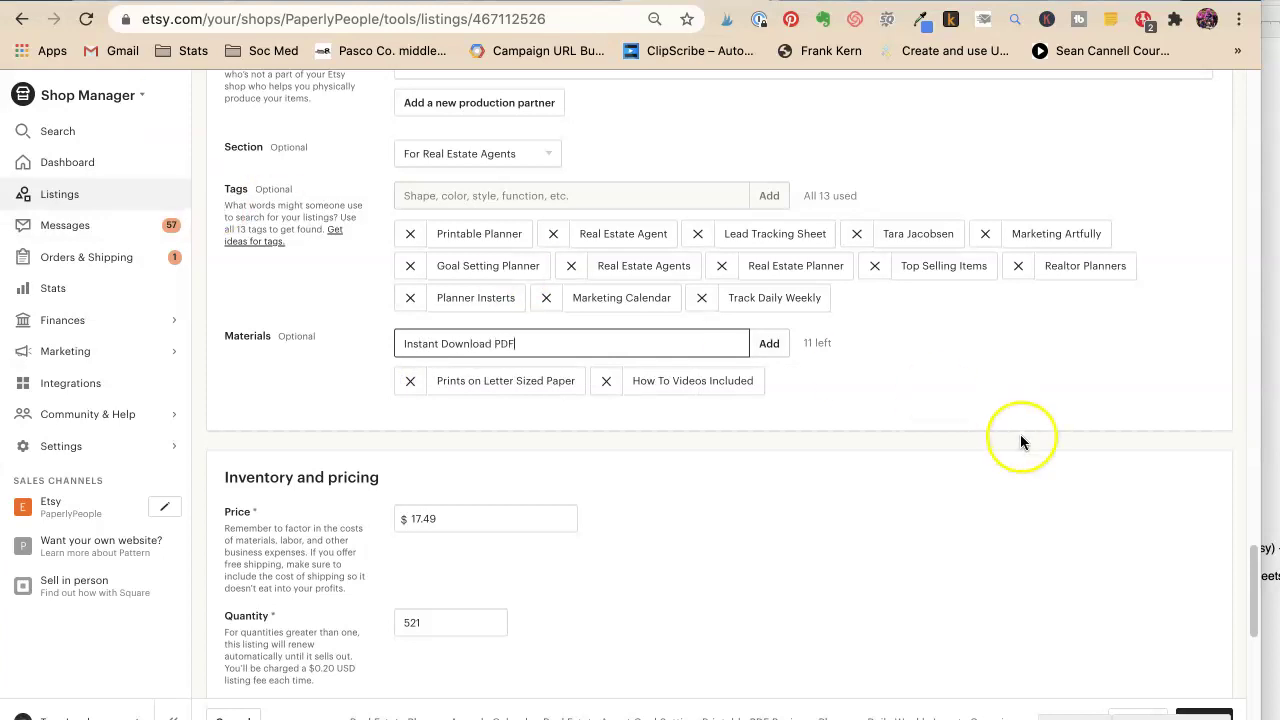
{"action": "left_click", "coordinate": [769, 344]}
Step: Publish the listing changes, then reload the public Real Estate Planner listing and expand its full materials list
{"action": "scroll", "coordinate": [988, 583], "scroll_direction": "down", "scroll_amount": 10}
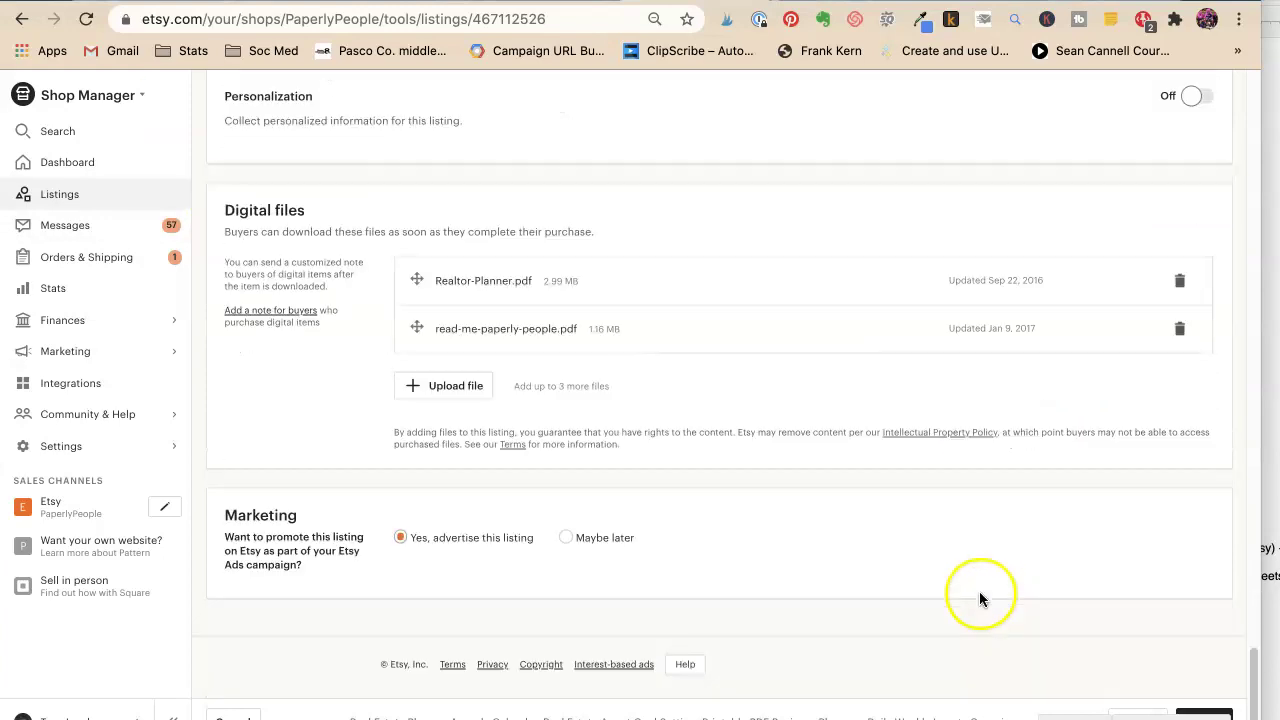
{"action": "left_click", "coordinate": [1208, 703]}
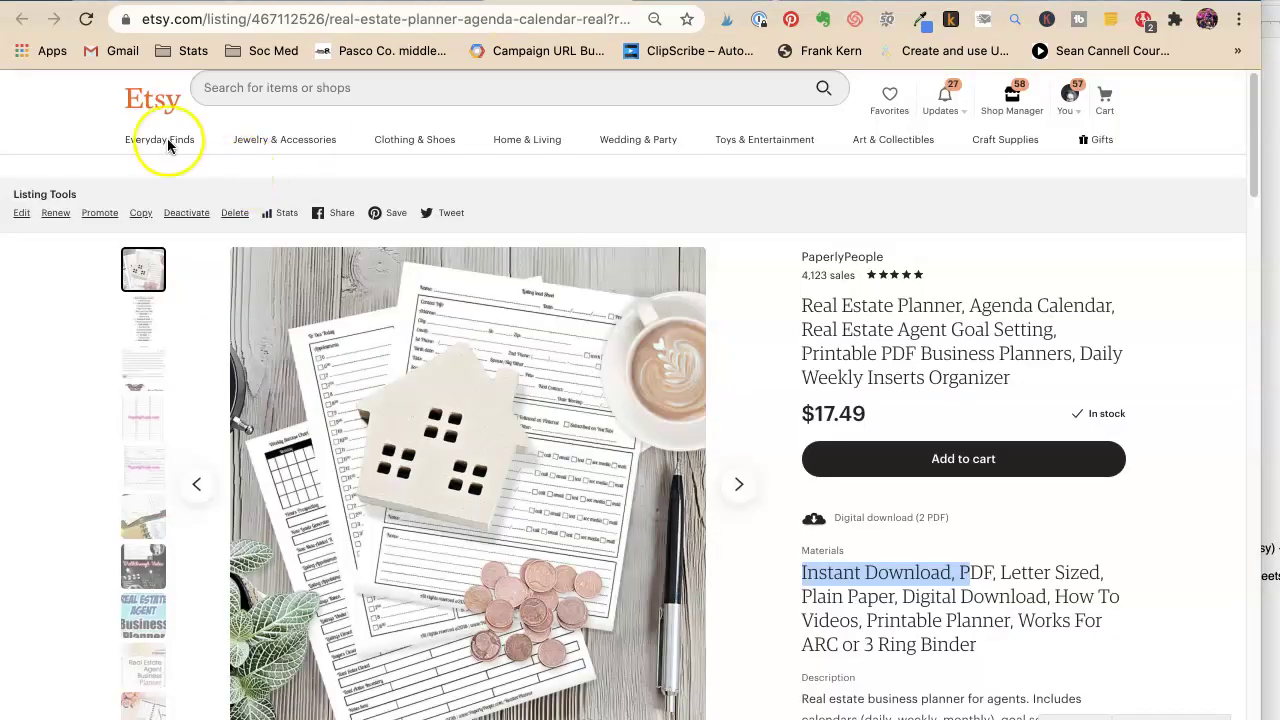
{"action": "left_click", "coordinate": [86, 22]}
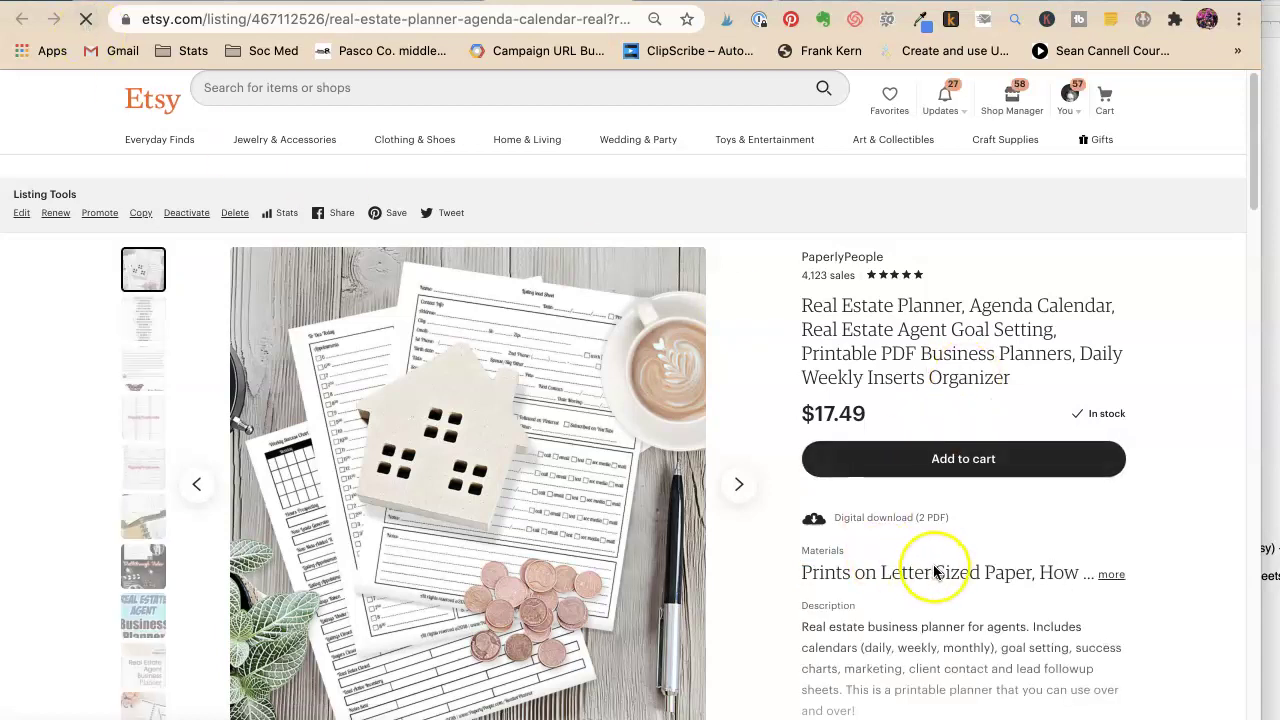
{"action": "left_click", "coordinate": [1103, 577]}
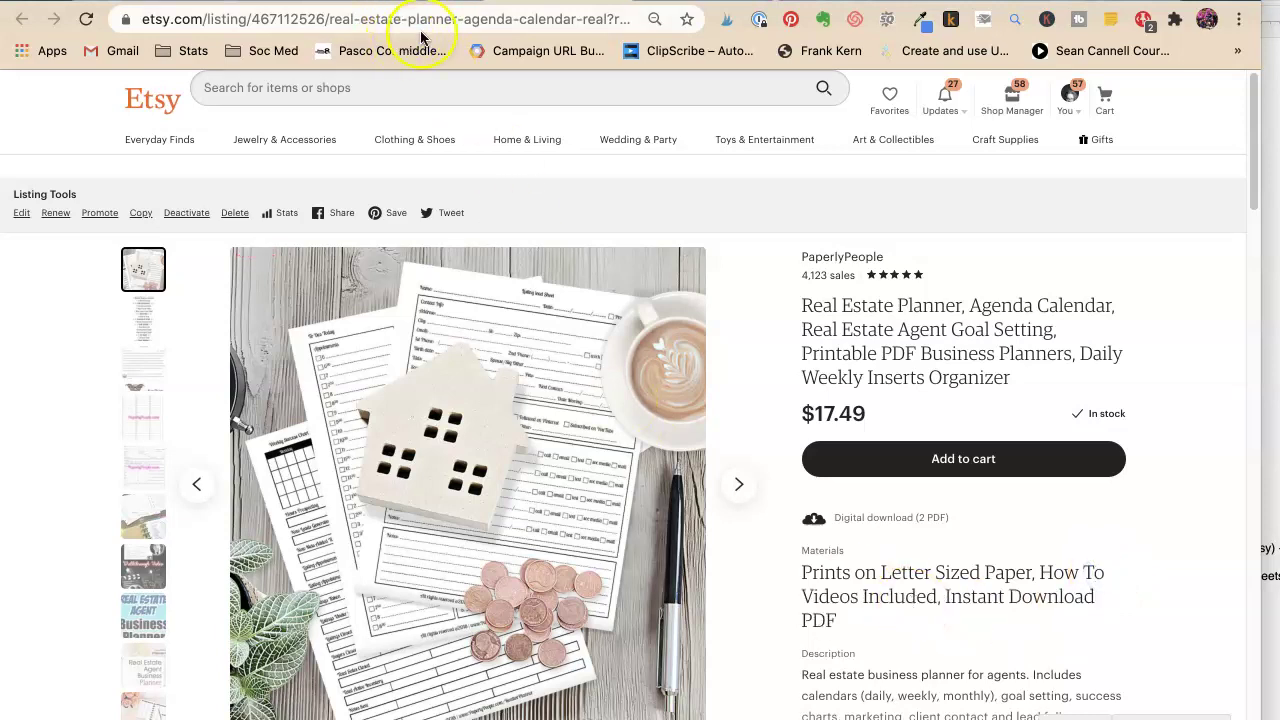
Step: Close the public listing, reopen the Real Estate Planner listing for editing and add "How To Videos" to its materials
{"action": "key", "text": "super+w"}
{"action": "scroll", "coordinate": [810, 510], "scroll_direction": "down", "scroll_amount": 3}
{"action": "left_click", "coordinate": [778, 452]}
{"action": "scroll", "coordinate": [606, 477], "scroll_direction": "down", "scroll_amount": 15}
{"action": "scroll", "coordinate": [604, 470], "scroll_direction": "down", "scroll_amount": 4}
{"action": "scroll", "coordinate": [600, 472], "scroll_direction": "up", "scroll_amount": 10}
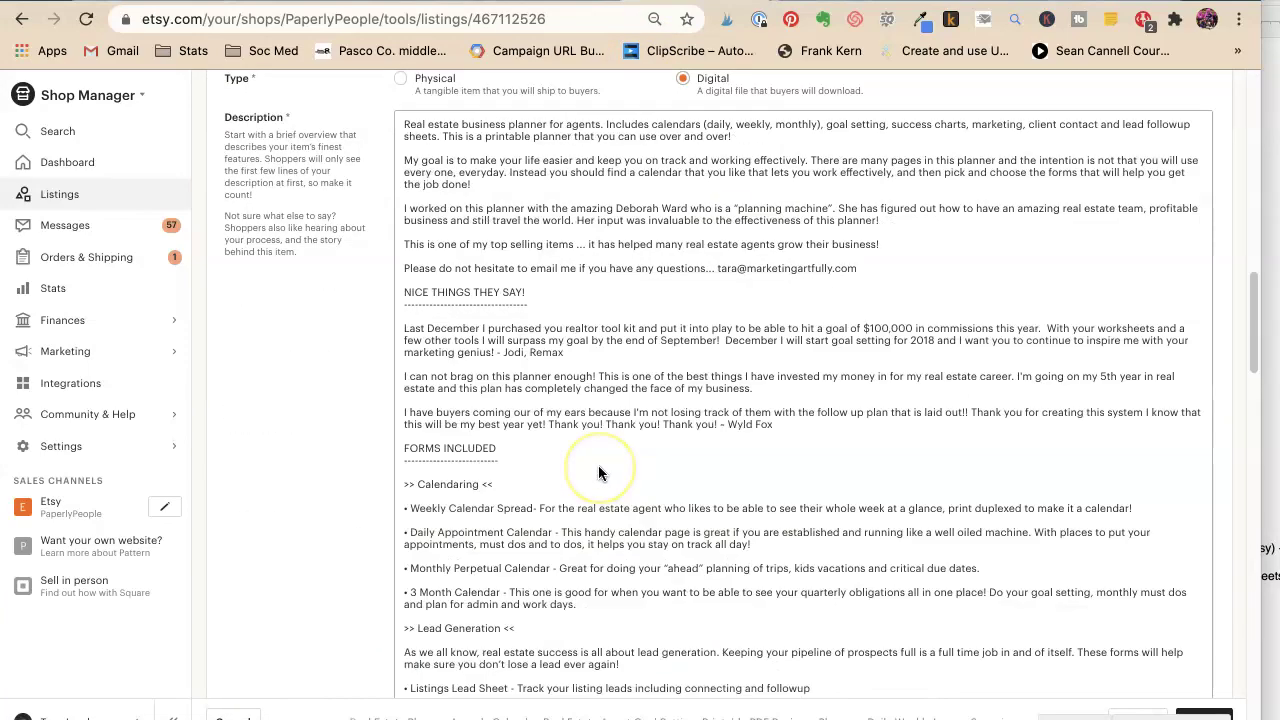
{"action": "scroll", "coordinate": [600, 473], "scroll_direction": "down", "scroll_amount": 3}
{"action": "scroll", "coordinate": [598, 472], "scroll_direction": "down", "scroll_amount": 6}
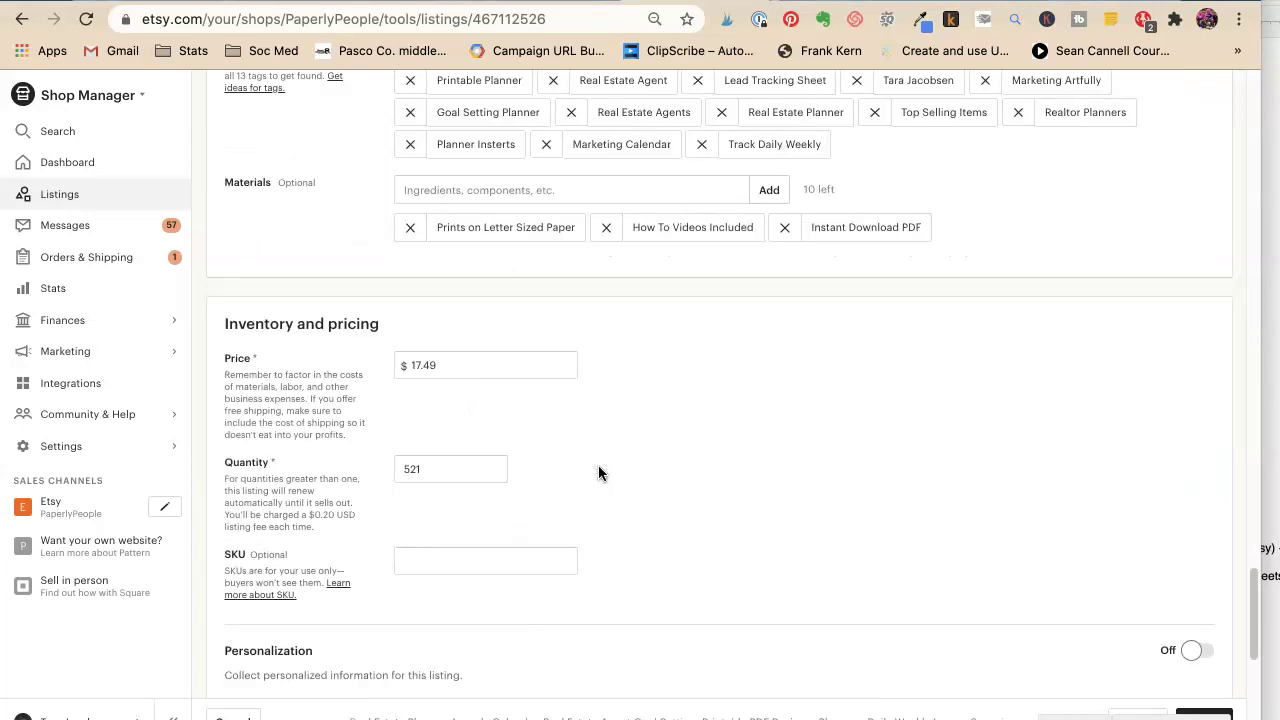
{"action": "scroll", "coordinate": [598, 473], "scroll_direction": "up", "scroll_amount": 3}
{"action": "left_click", "coordinate": [504, 300]}
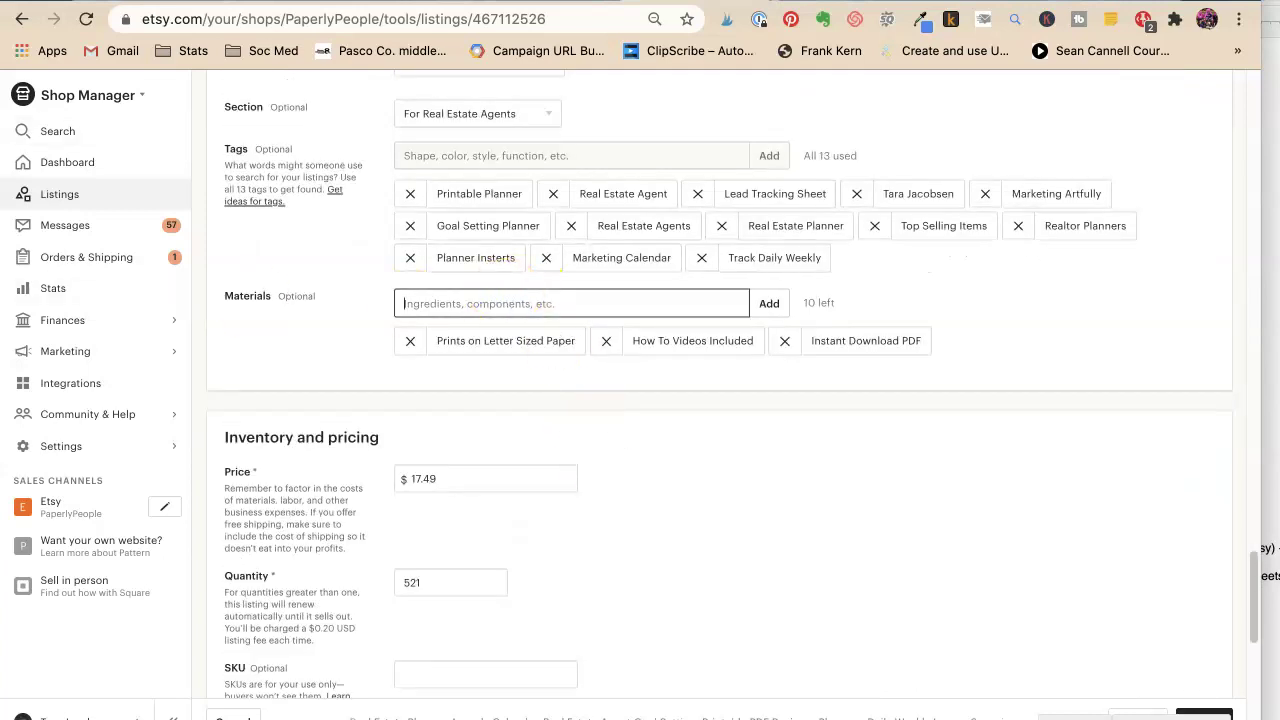
{"action": "type", "text": "How To Videos"}
{"action": "key", "text": "Return"}
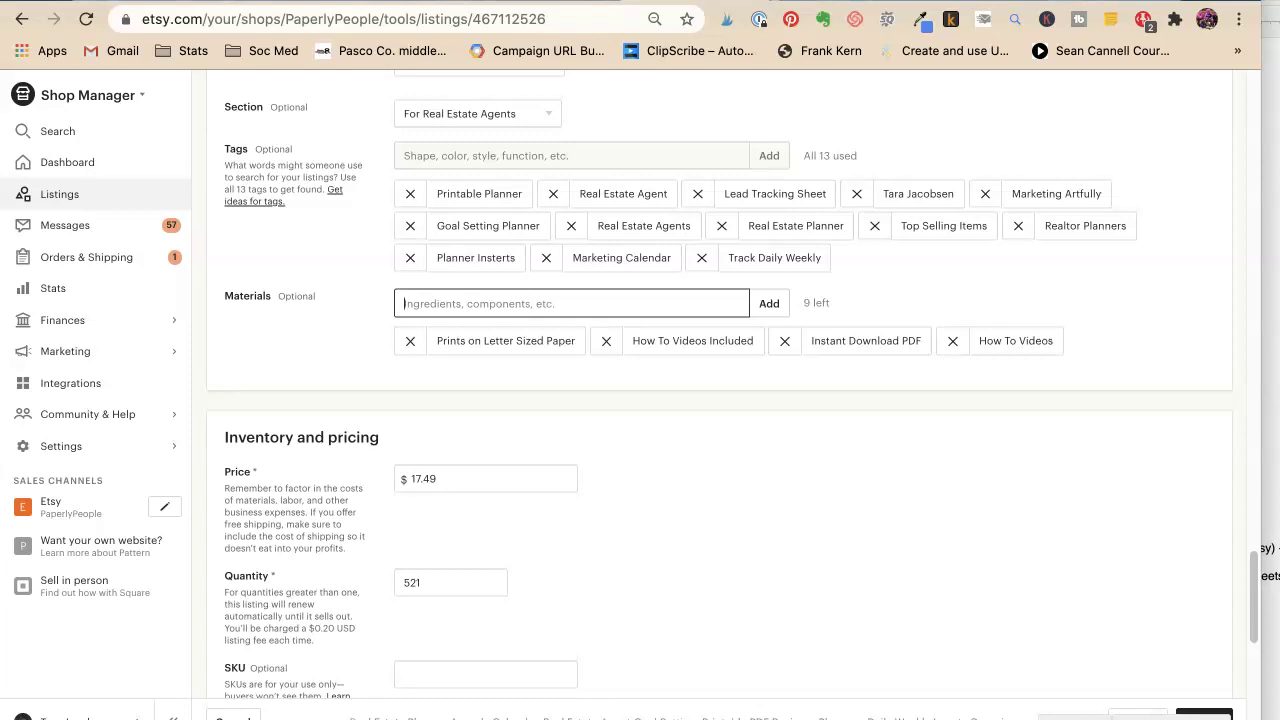
Step: Remove the How To Videos Included, Instant Download PDF and Prints on Letter Sized Paper materials from the listing
{"action": "left_click", "coordinate": [606, 341]}
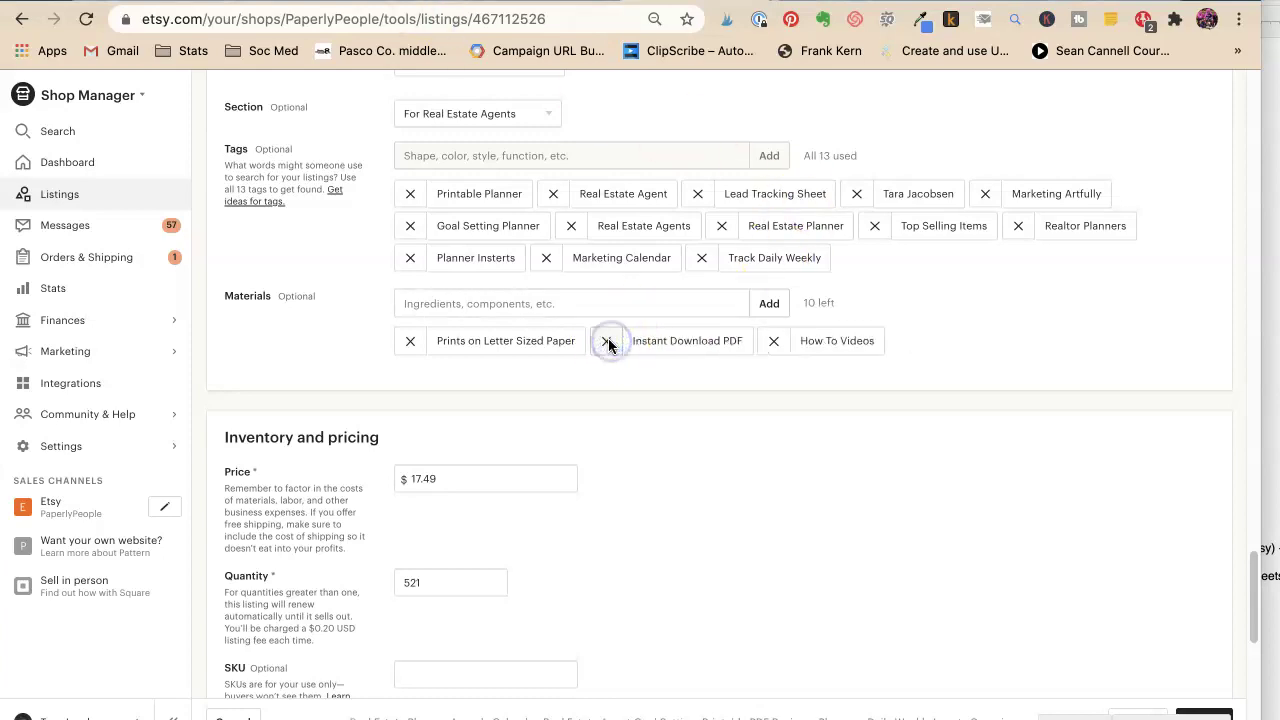
{"action": "left_click", "coordinate": [609, 342]}
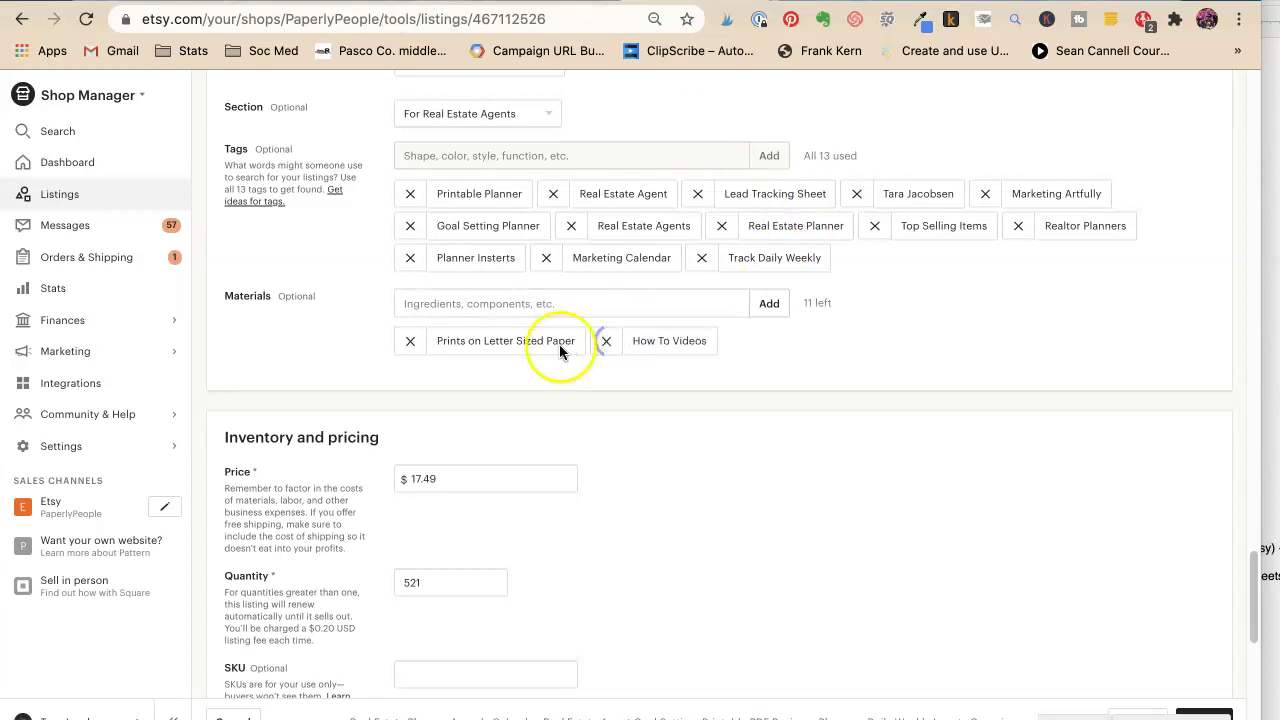
{"action": "left_click", "coordinate": [411, 341]}
Step: Add "Print on Letter Sized" and "PDF" to the listing's materials after How To Videos
{"action": "left_click", "coordinate": [450, 310]}
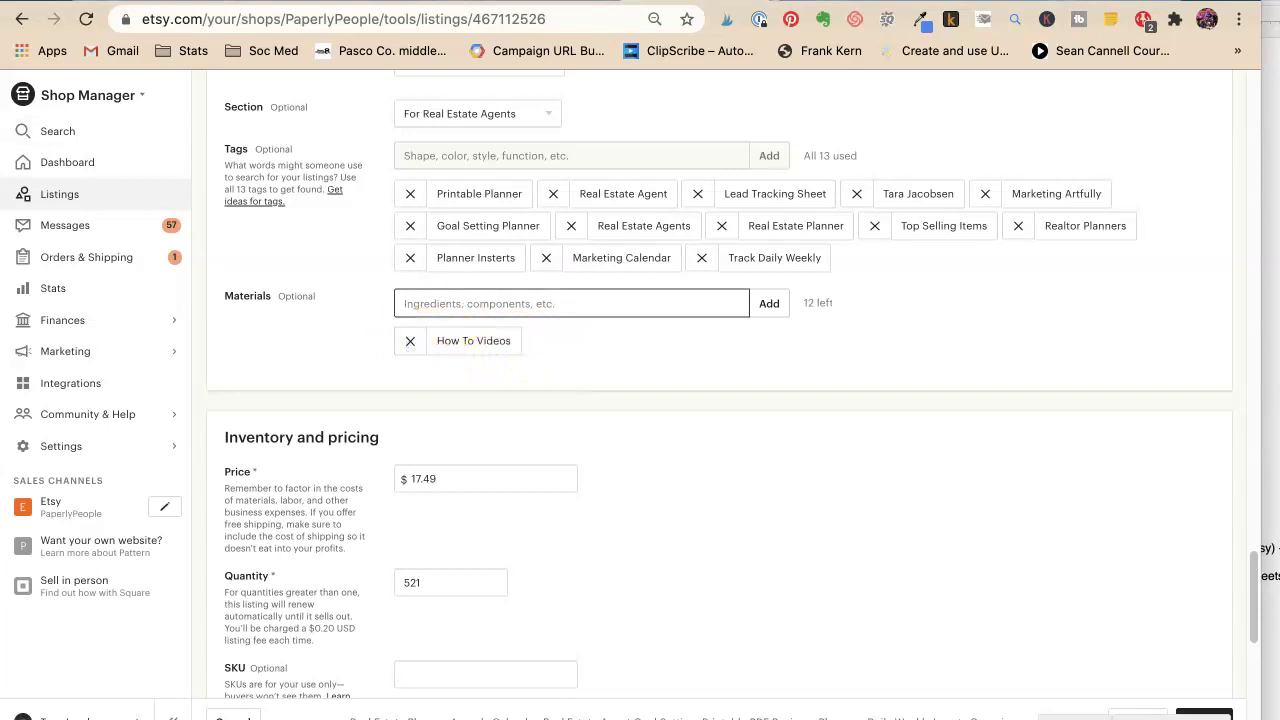
{"action": "type", "text": "Print on Letter Sized"}
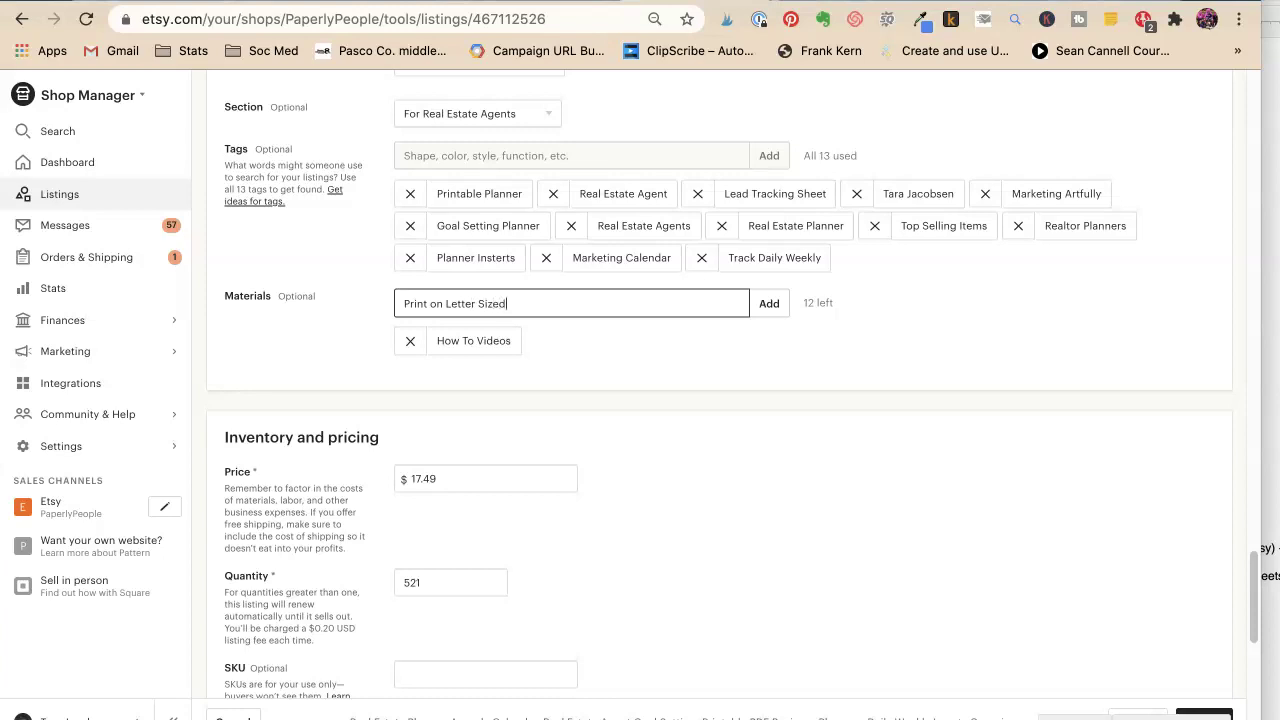
{"action": "key", "text": "Return"}
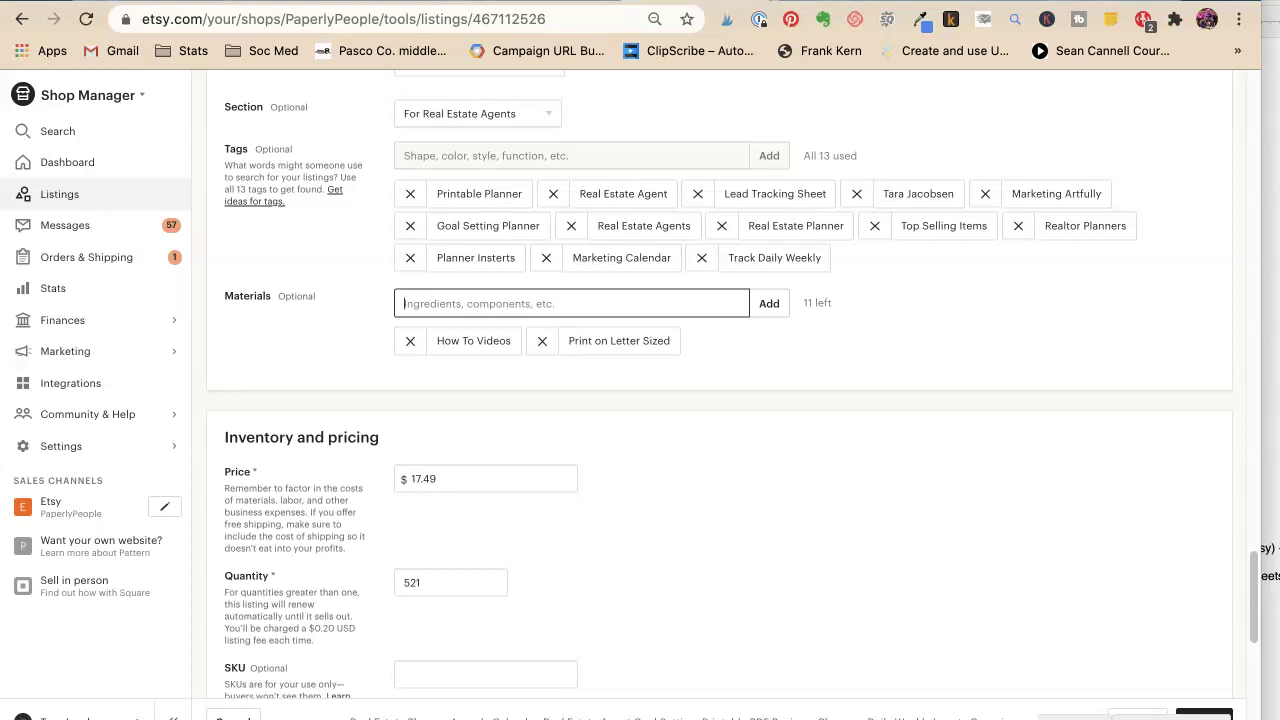
{"action": "type", "text": "PDF"}
{"action": "key", "text": "Return"}
Step: Add "Instant Dowload" and "By Realtors for Realtors" to the listing's materials
{"action": "type", "text": "Instant Dowlo"}
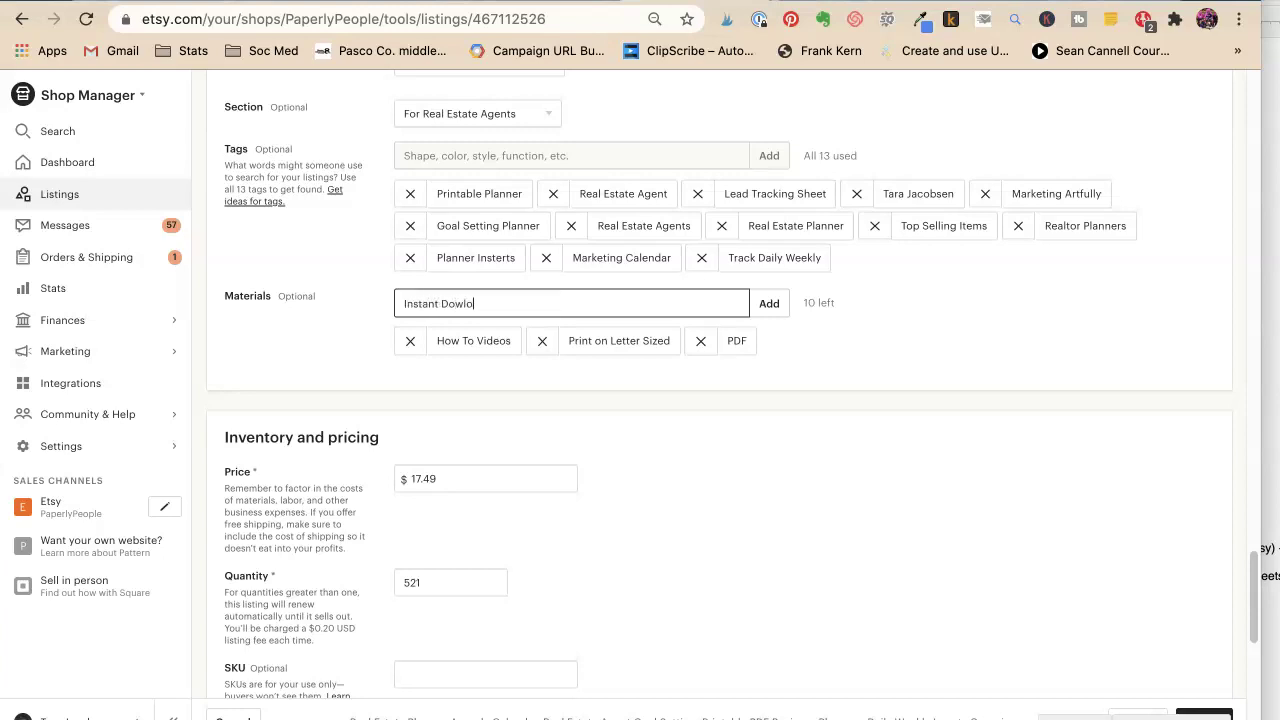
{"action": "type", "text": "ad"}
{"action": "key", "text": "Return"}
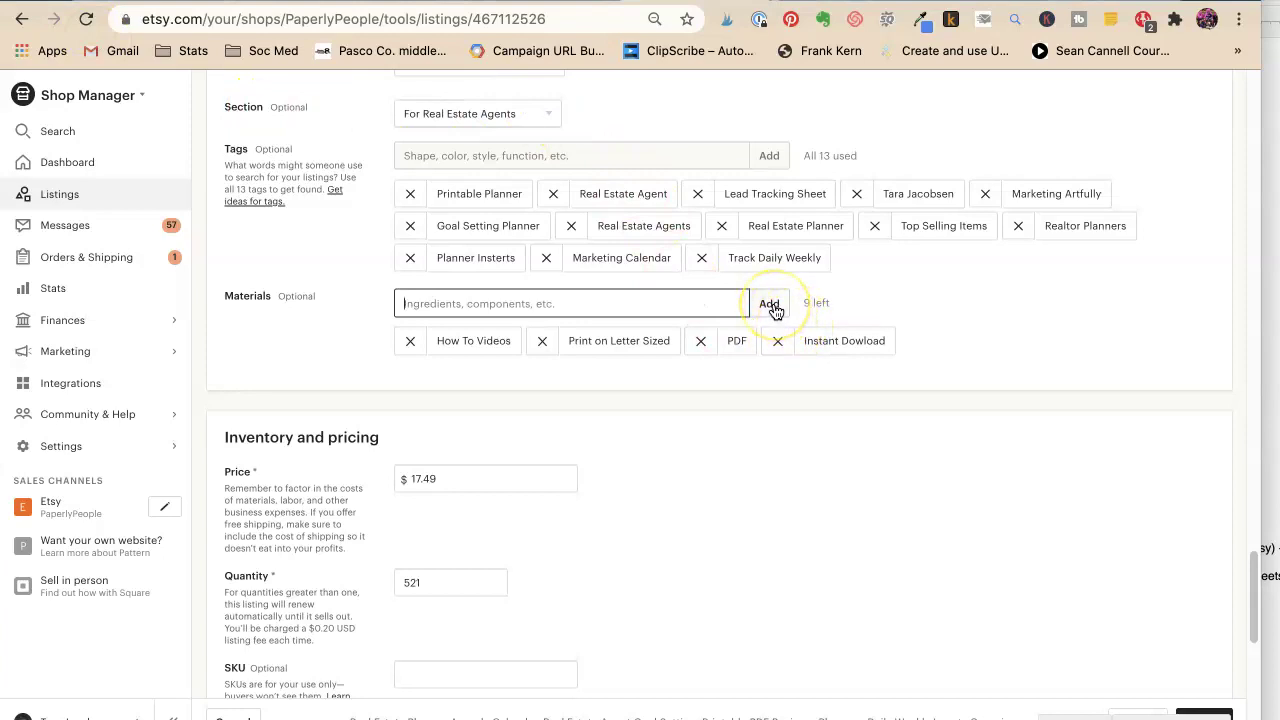
{"action": "type", "text": "By Realtors for Realtors"}
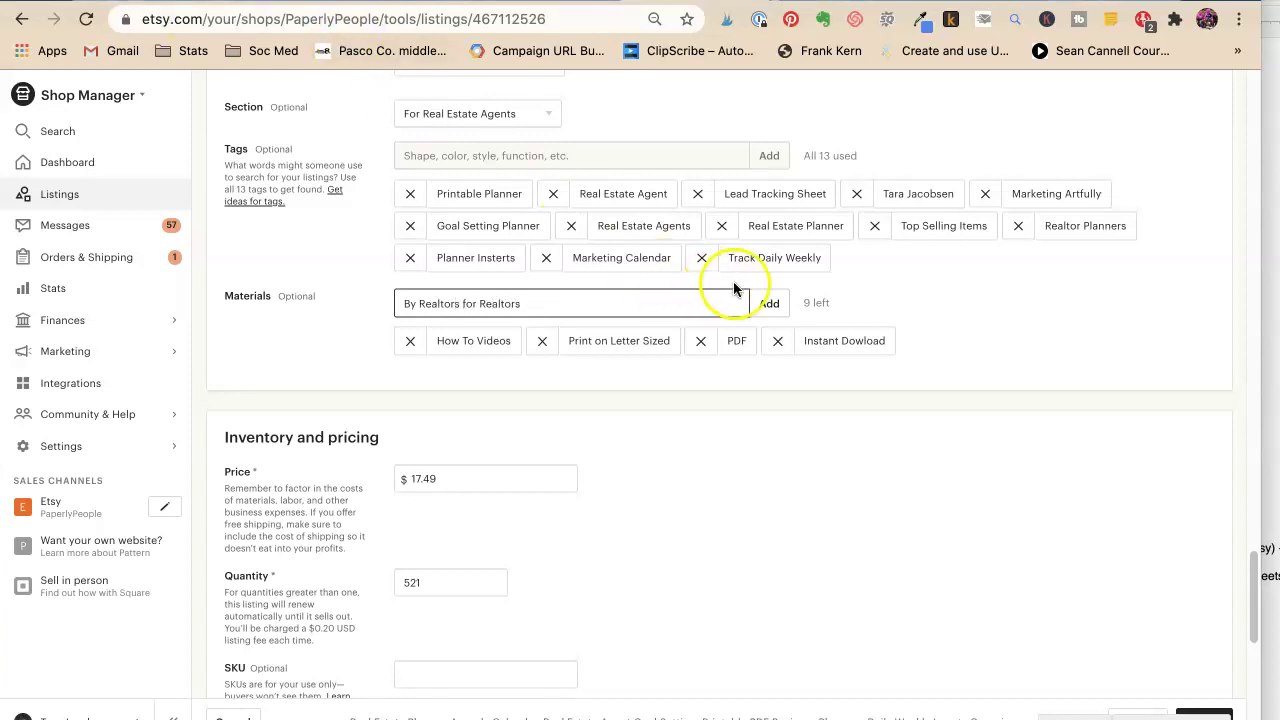
{"action": "left_click", "coordinate": [769, 303]}
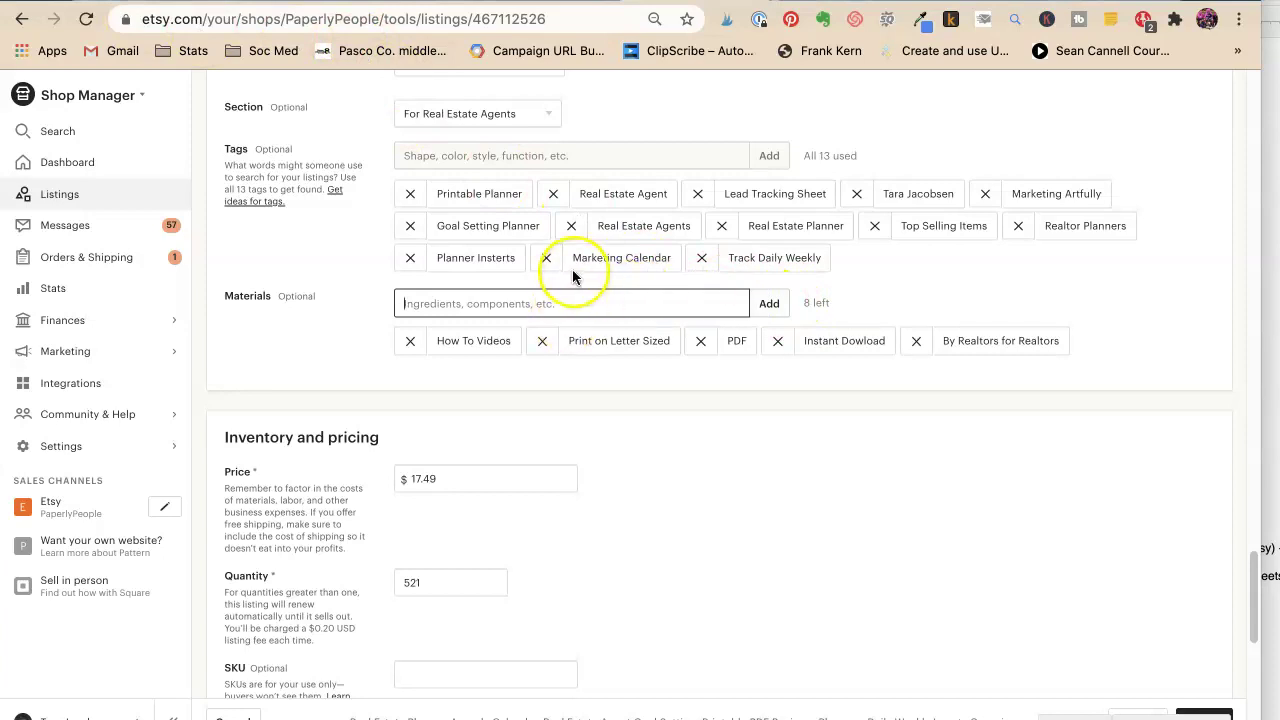
Step: Publish the materials changes and reload the public Real Estate Planner listing to check its materials line
{"action": "left_click", "coordinate": [1208, 711]}
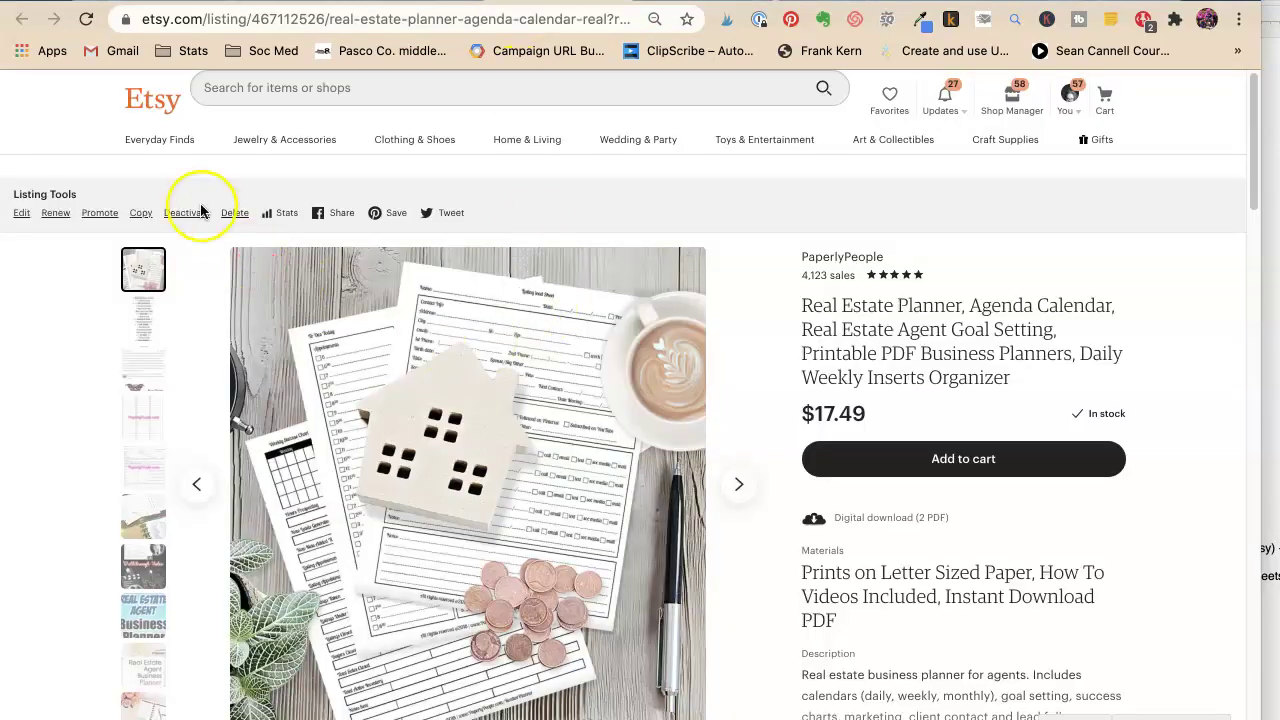
{"action": "left_click", "coordinate": [84, 24]}
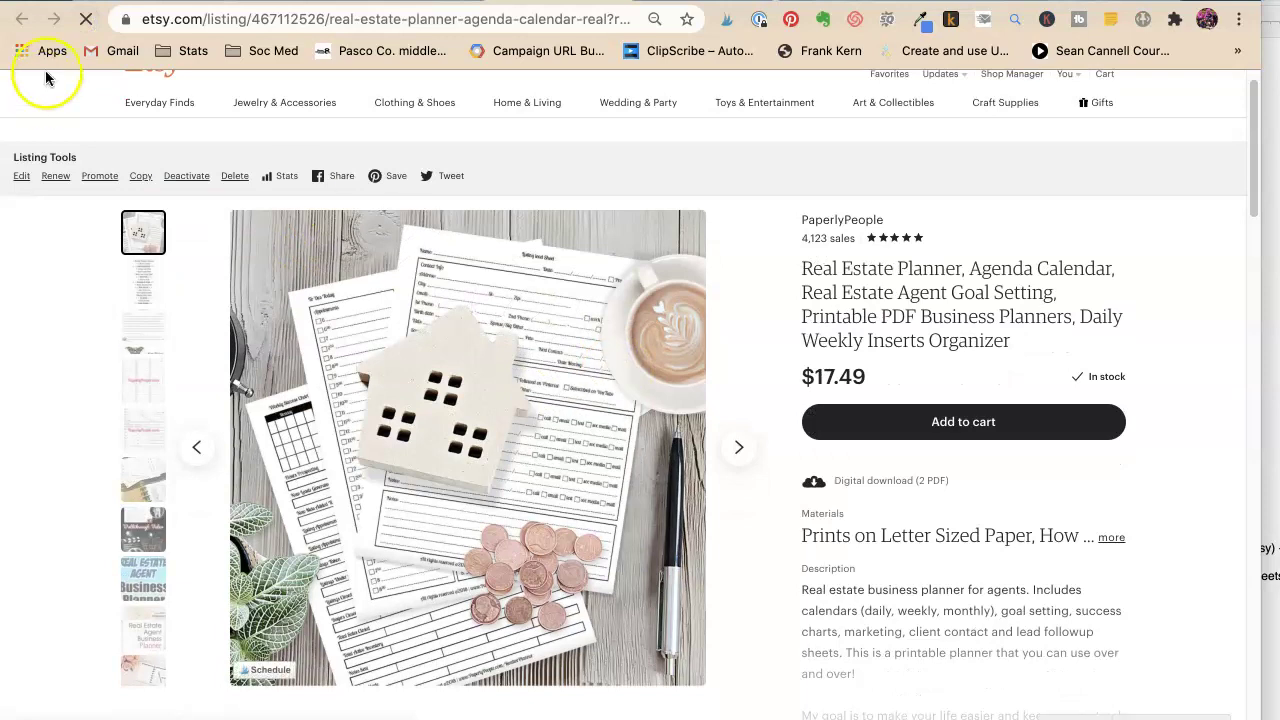
{"action": "left_click", "coordinate": [85, 22]}
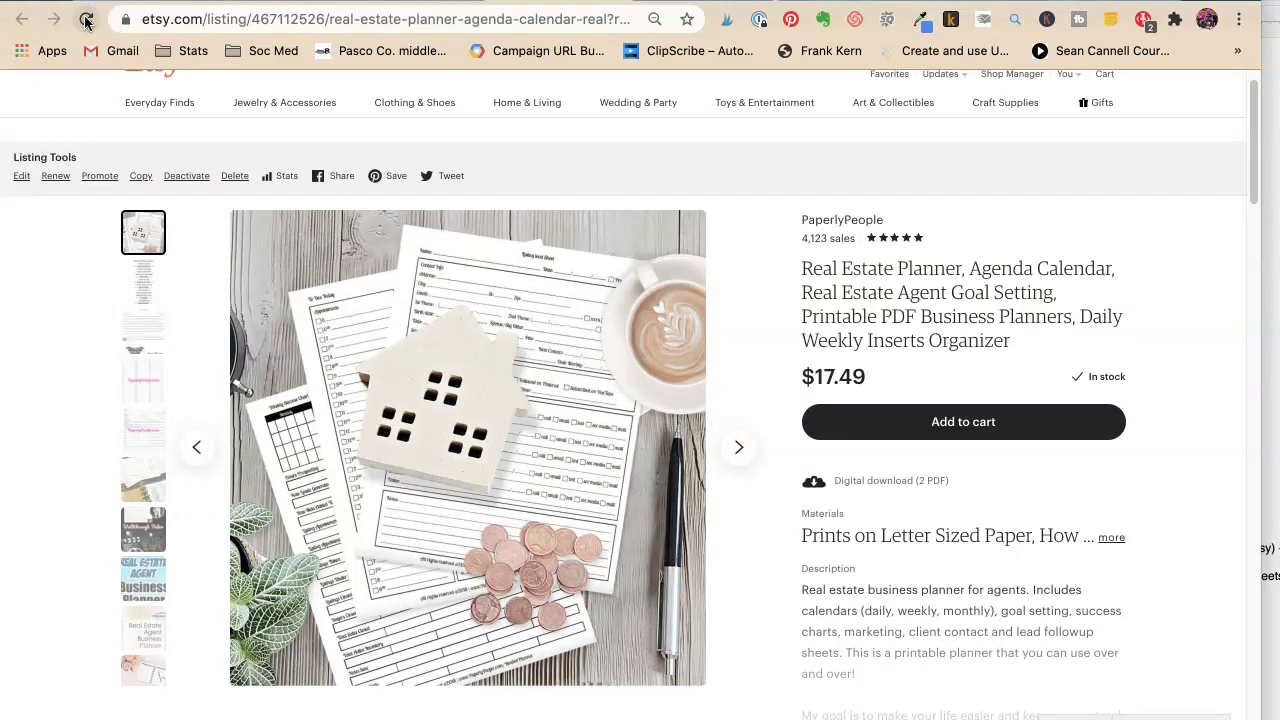
{"action": "left_click", "coordinate": [85, 22]}
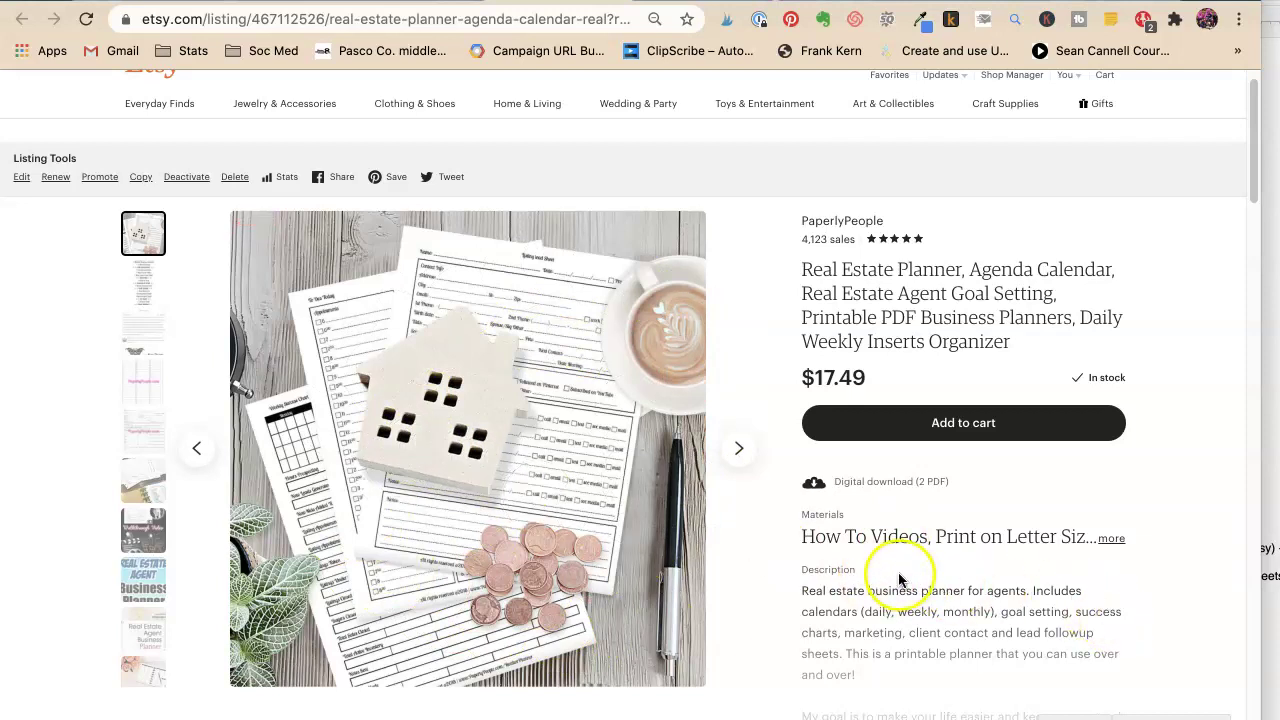
{"action": "scroll", "coordinate": [886, 585], "scroll_direction": "down", "scroll_amount": 1}
{"action": "scroll", "coordinate": [886, 585], "scroll_direction": "down", "scroll_amount": 1}
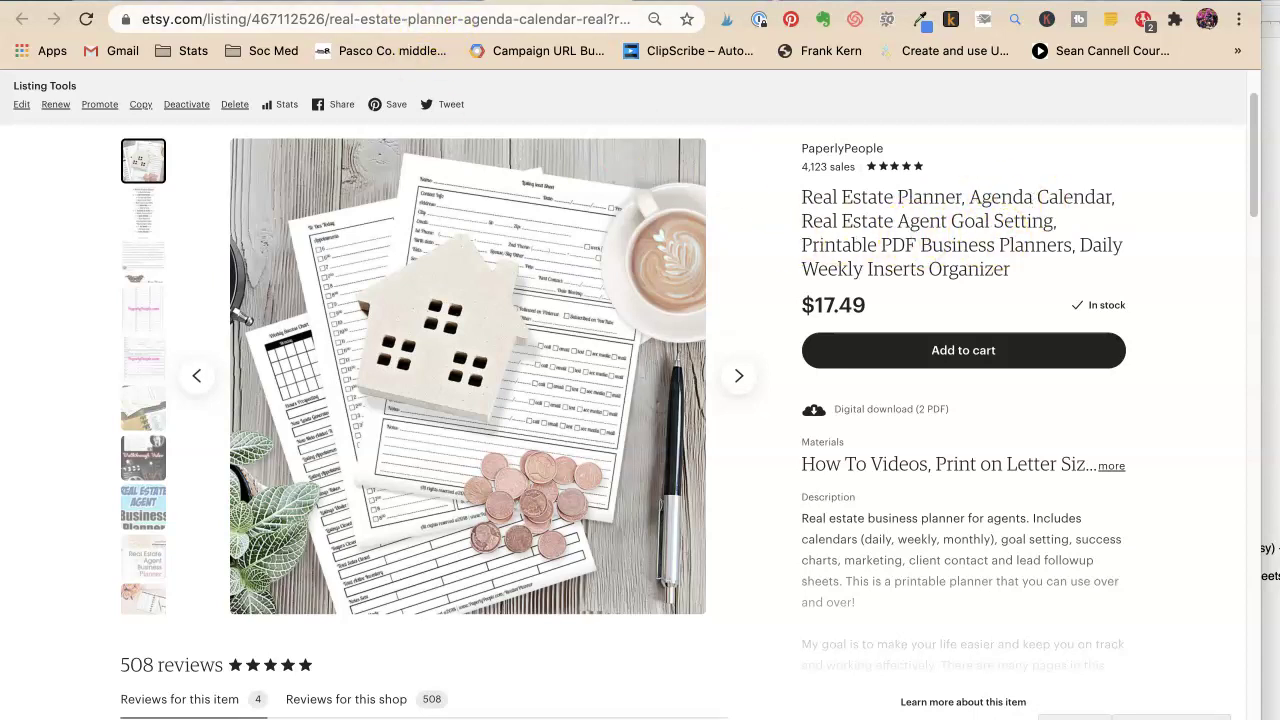
Step: Reopen the Real Estate Planner listing for editing and make its title begin with "Real Estate Agent Planner"
{"action": "left_click", "coordinate": [655, 3]}
{"action": "scroll", "coordinate": [637, 312], "scroll_direction": "down", "scroll_amount": 3}
{"action": "left_click", "coordinate": [805, 542]}
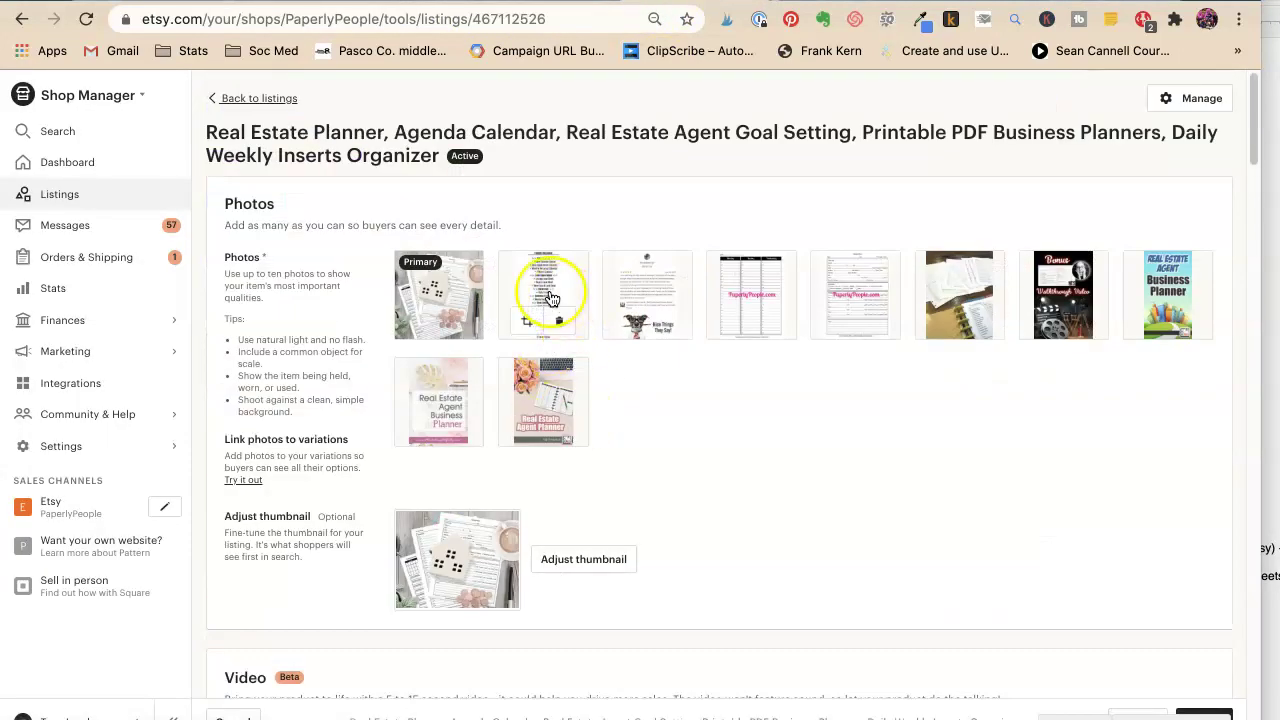
{"action": "scroll", "coordinate": [557, 320], "scroll_direction": "down", "scroll_amount": 8}
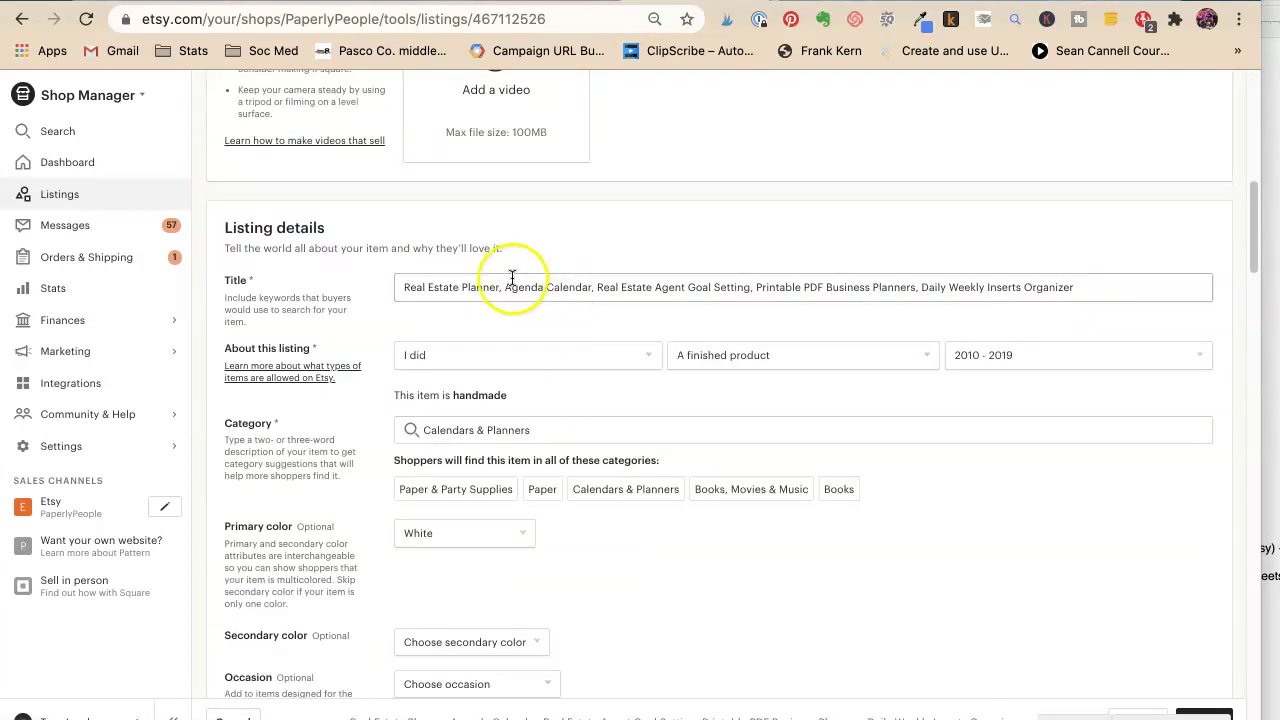
{"action": "left_click", "coordinate": [461, 287]}
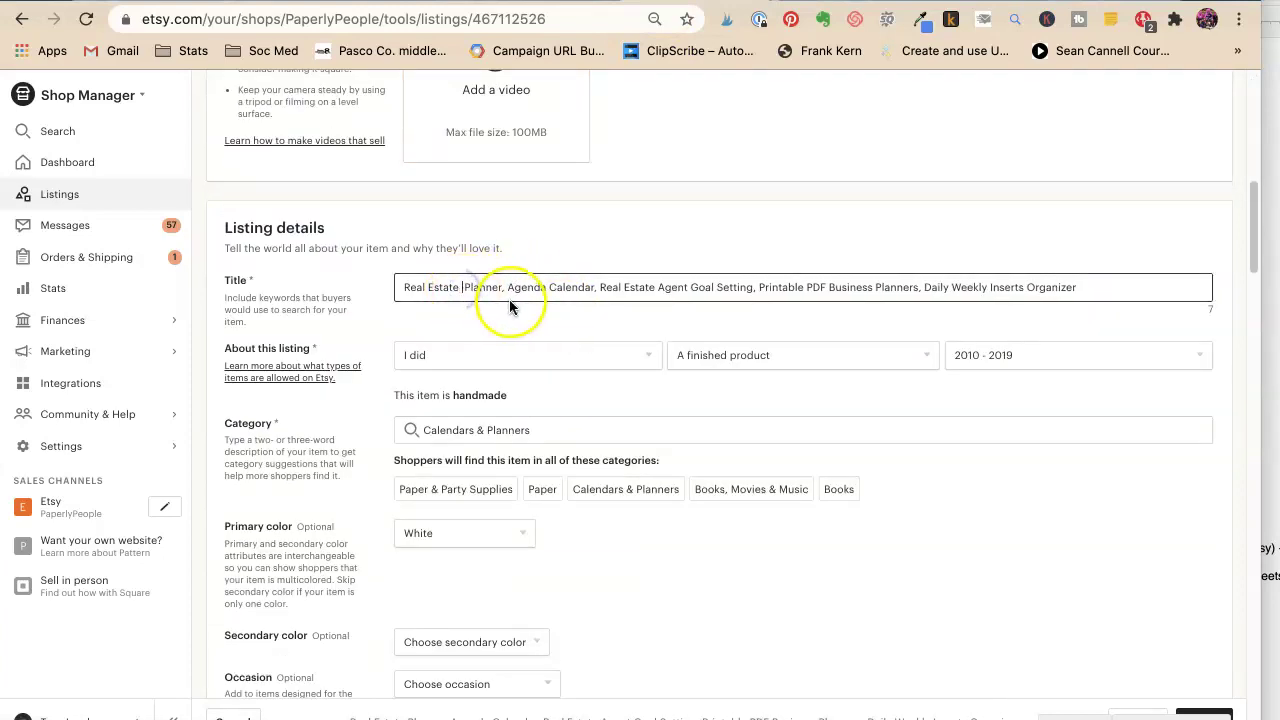
{"action": "type", "text": "Agent"}
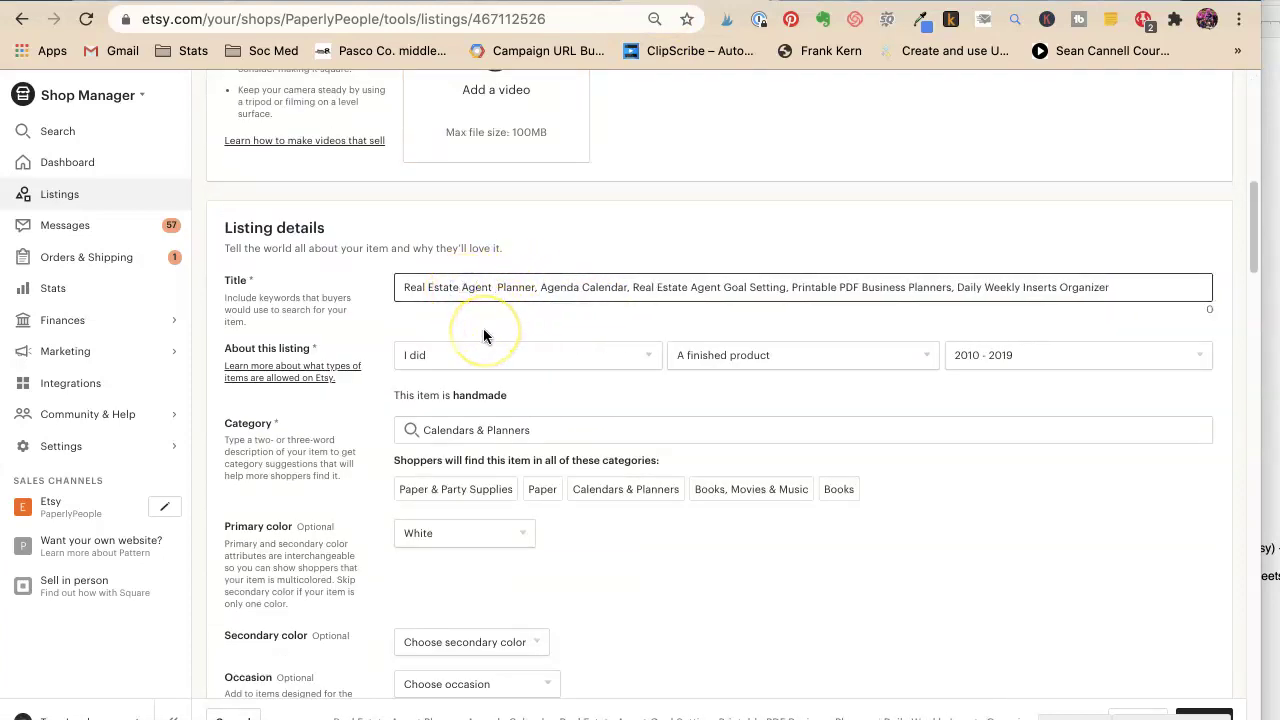
{"action": "key", "text": "BackSpace"}
Step: Delete the repeated phrase "Real Estate Agent" before "Goal Setting" in the listing title
{"action": "left_click", "coordinate": [585, 287]}
{"action": "left_click_drag", "start_coordinate": [631, 287], "coordinate": [724, 287]}
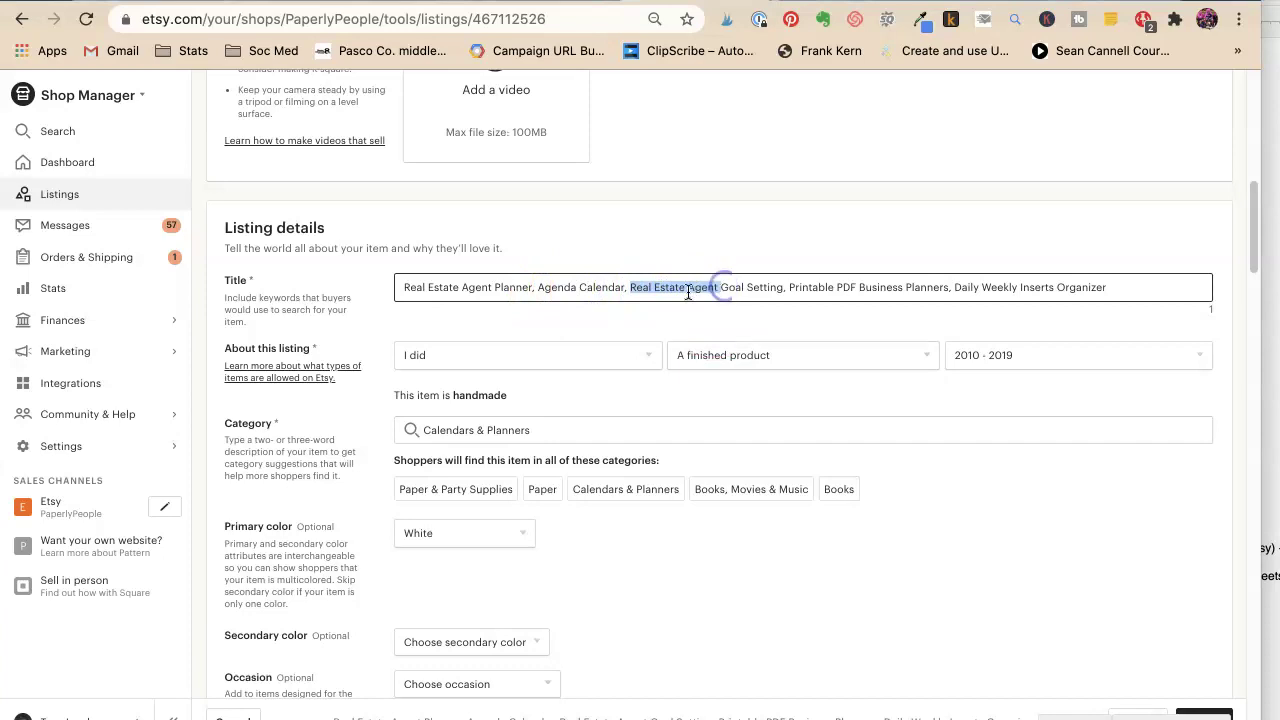
{"action": "key", "text": "BackSpace"}
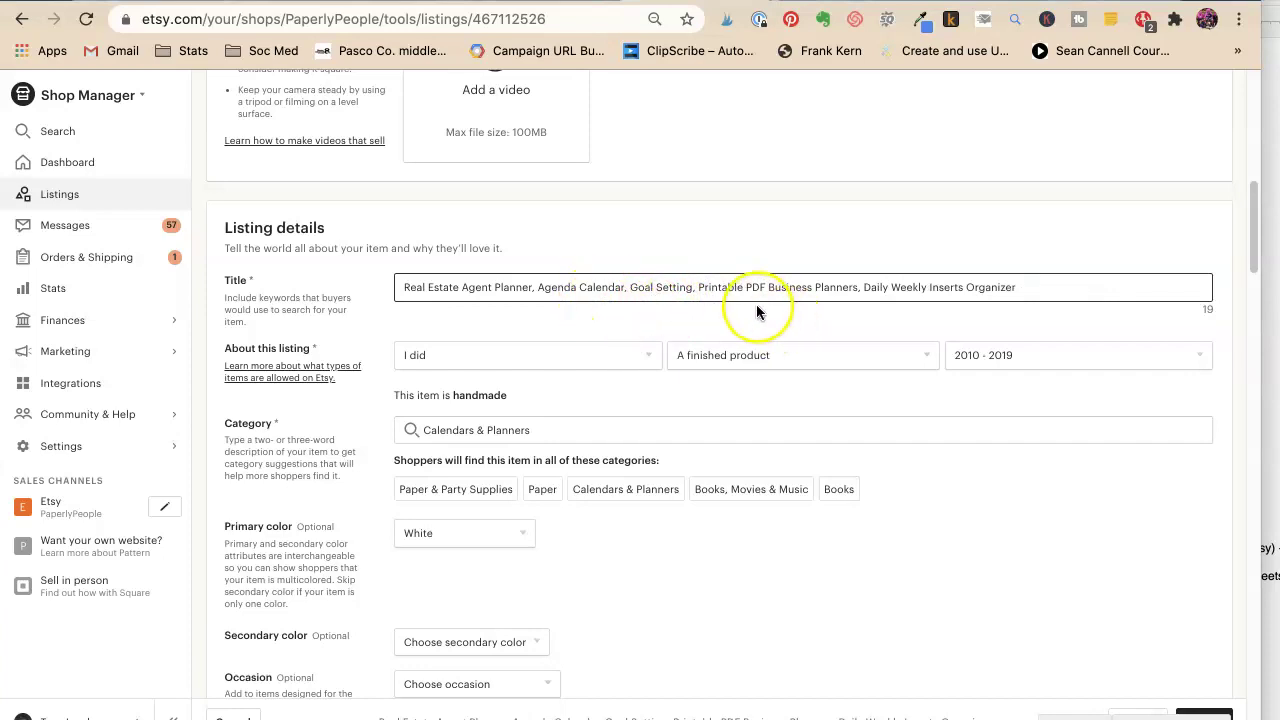
{"action": "left_click_drag", "start_coordinate": [703, 288], "coordinate": [786, 293]}
{"action": "left_click", "coordinate": [849, 290]}
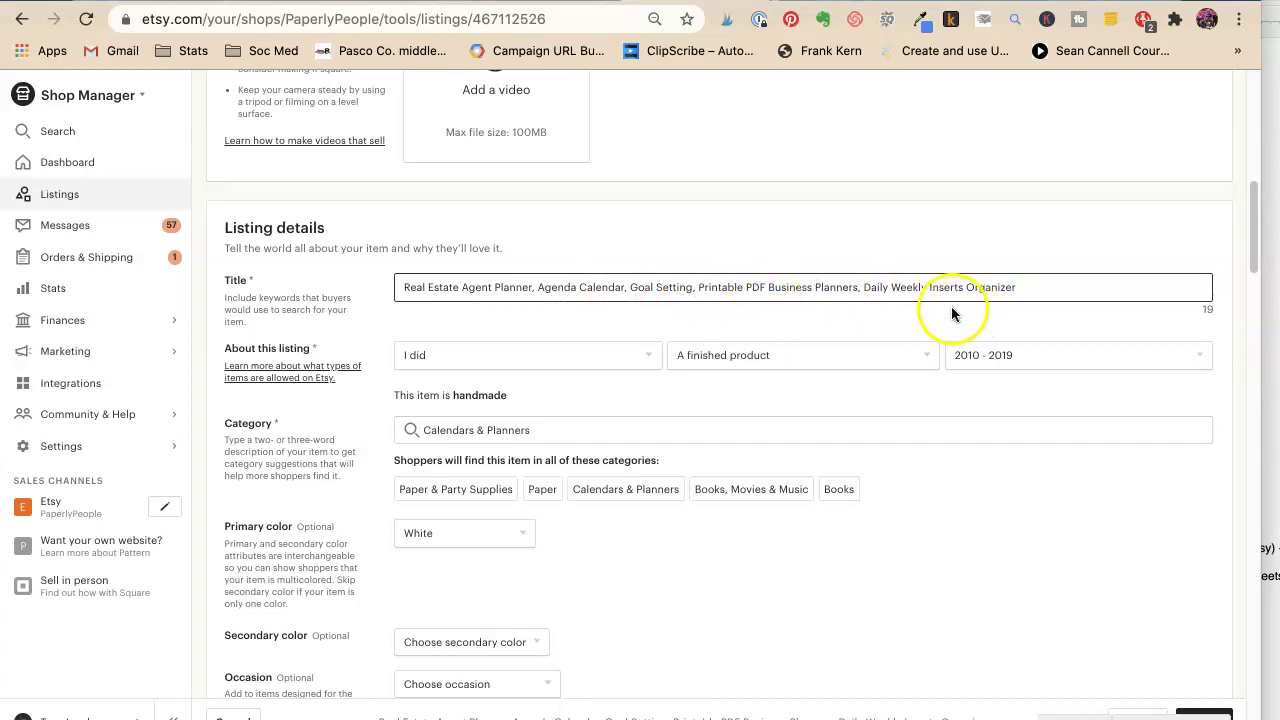
{"action": "left_click", "coordinate": [1046, 290]}
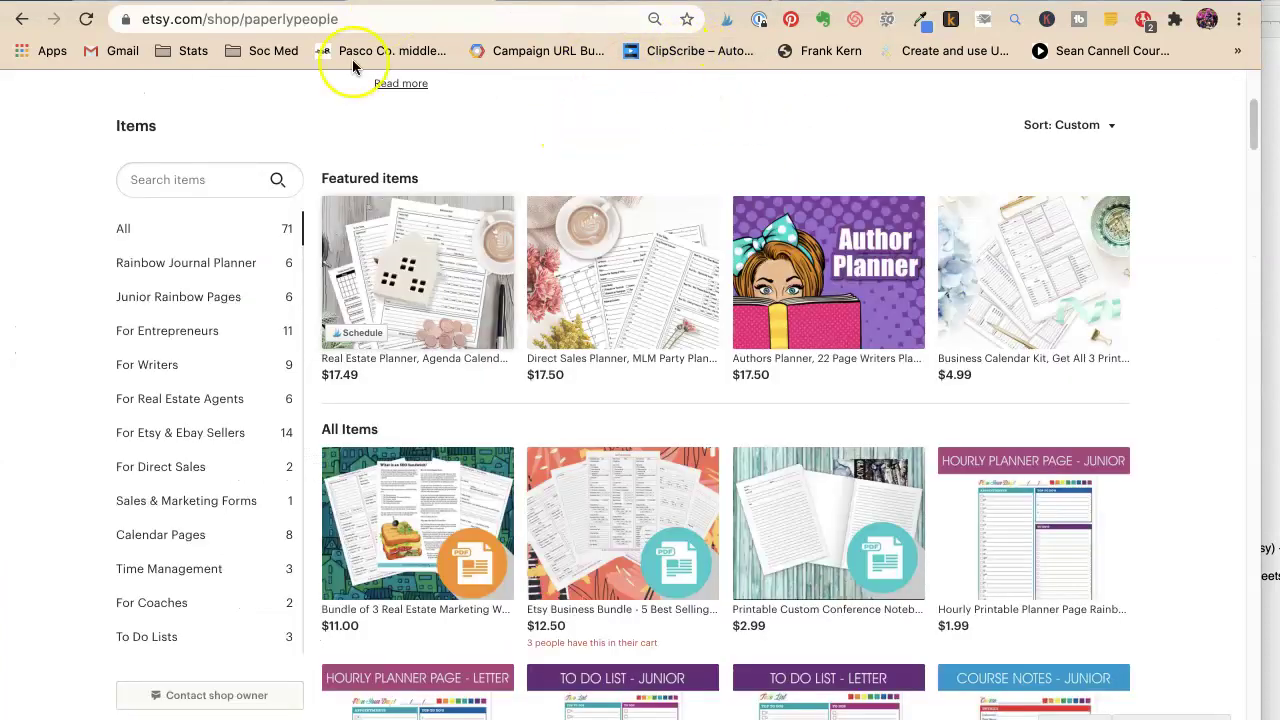
Step: Search Etsy for "real estate planner" and look through the results for competing planners and the PaperlyPeople listing
{"action": "scroll", "coordinate": [350, 220], "scroll_direction": "up", "scroll_amount": 4}
{"action": "left_click", "coordinate": [300, 87]}
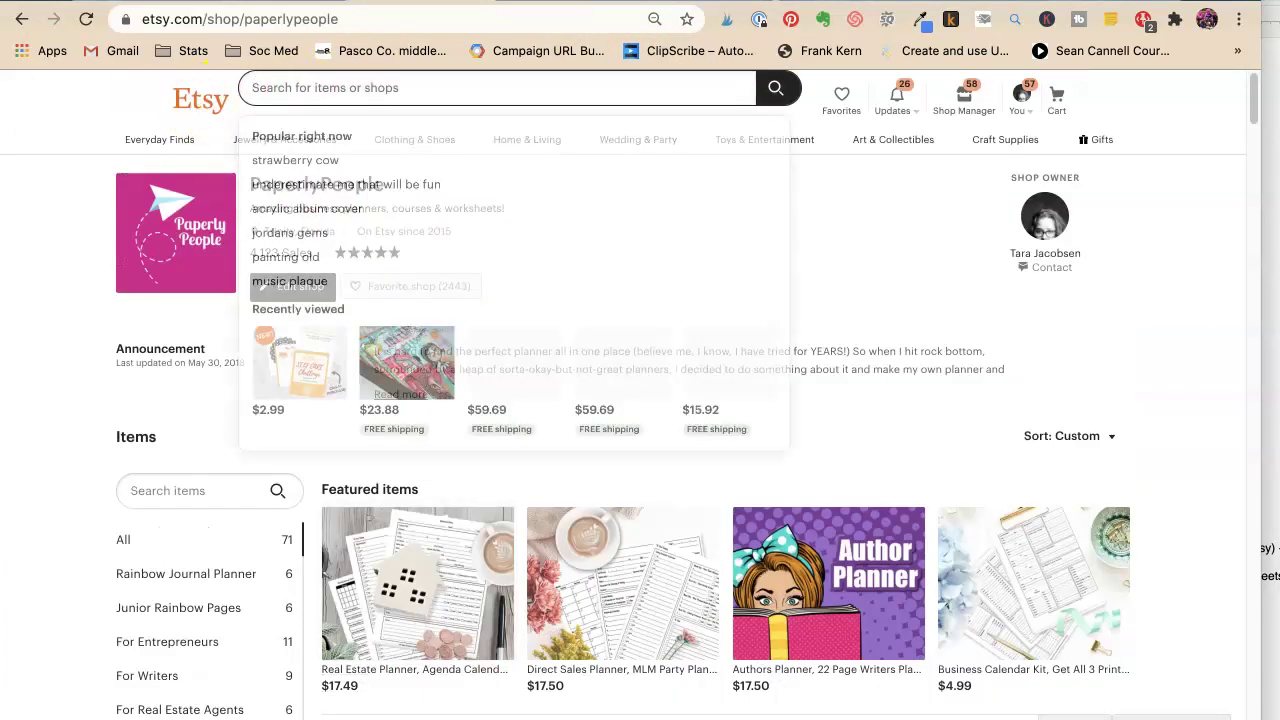
{"action": "type", "text": "real "}
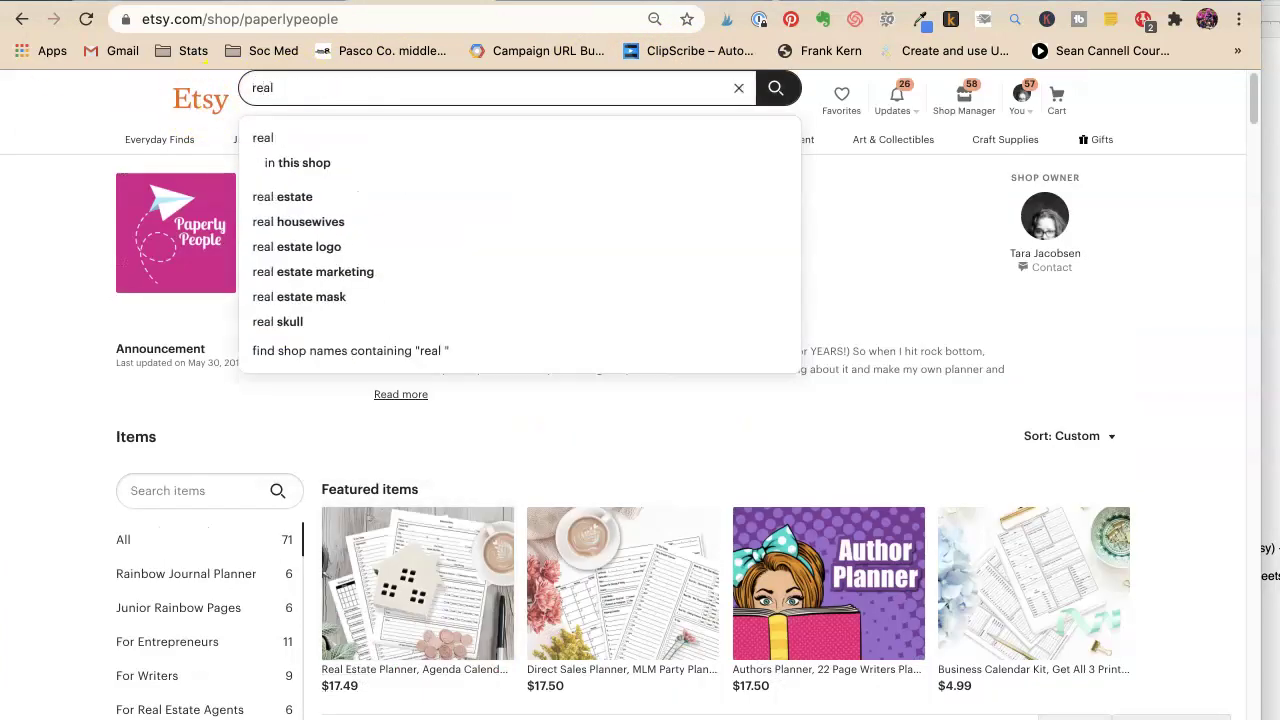
{"action": "type", "text": "estate3"}
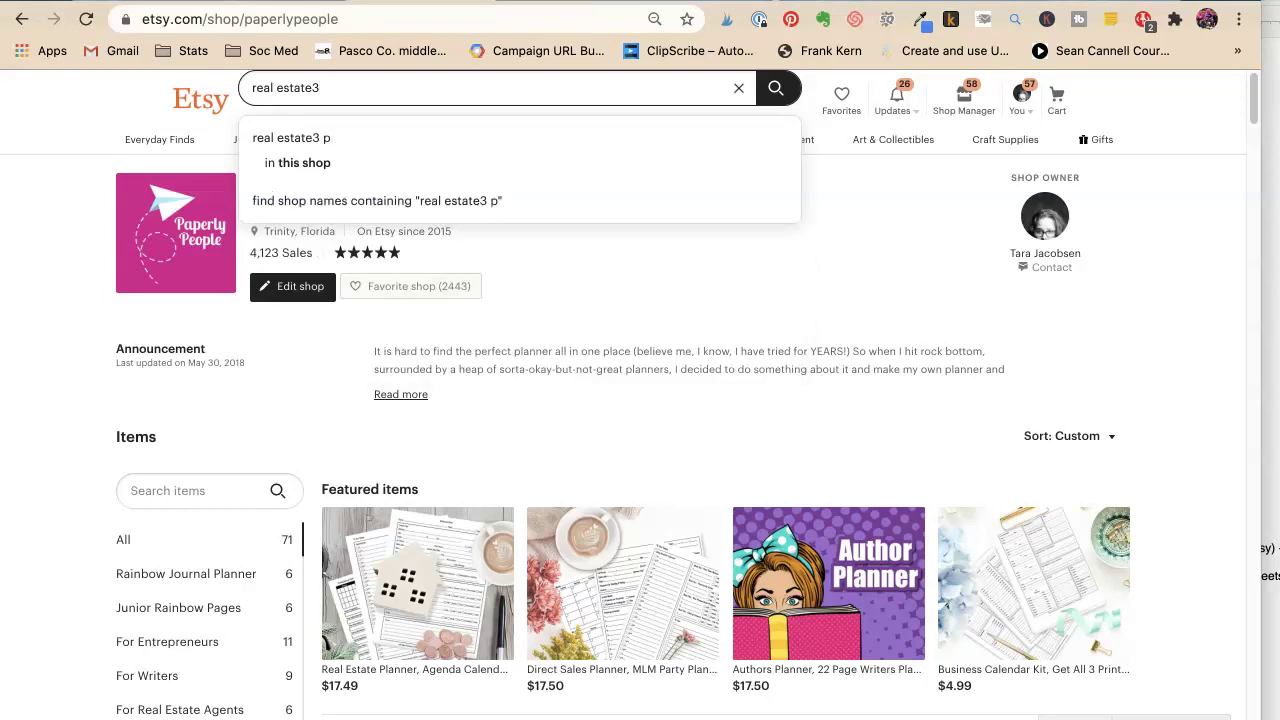
{"action": "type", "text": " pl planner"}
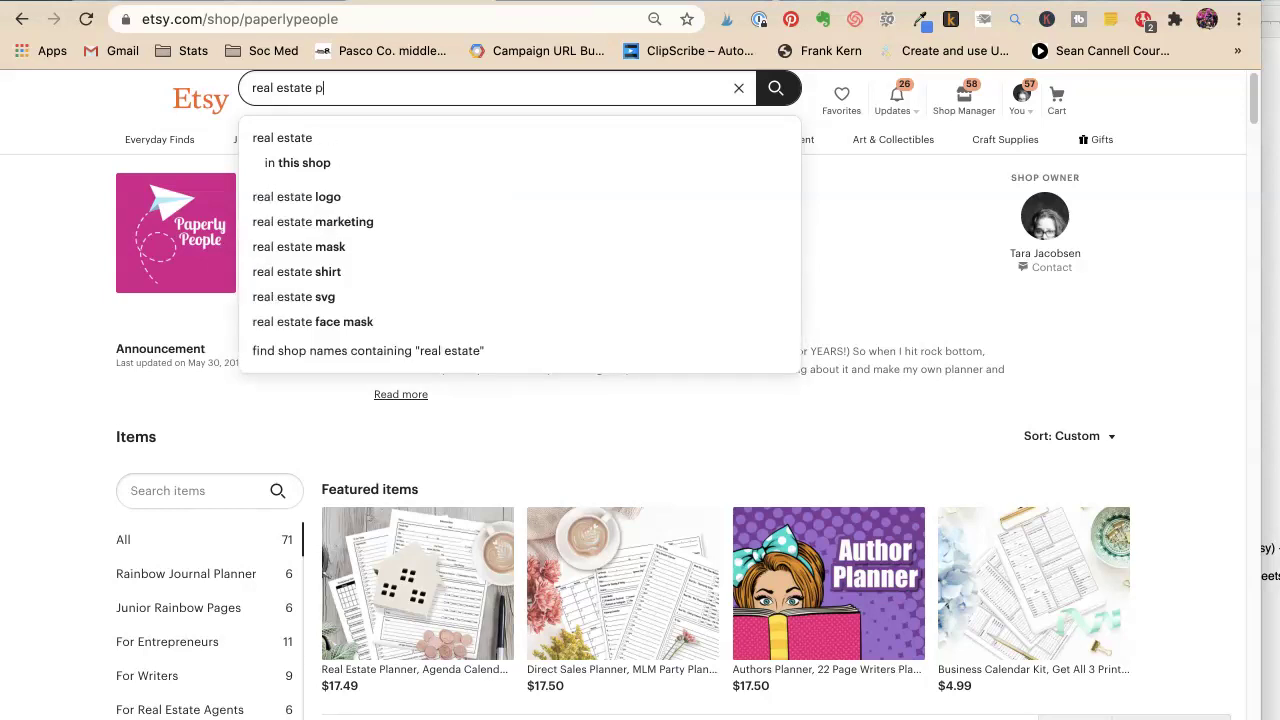
{"action": "key", "text": "Return"}
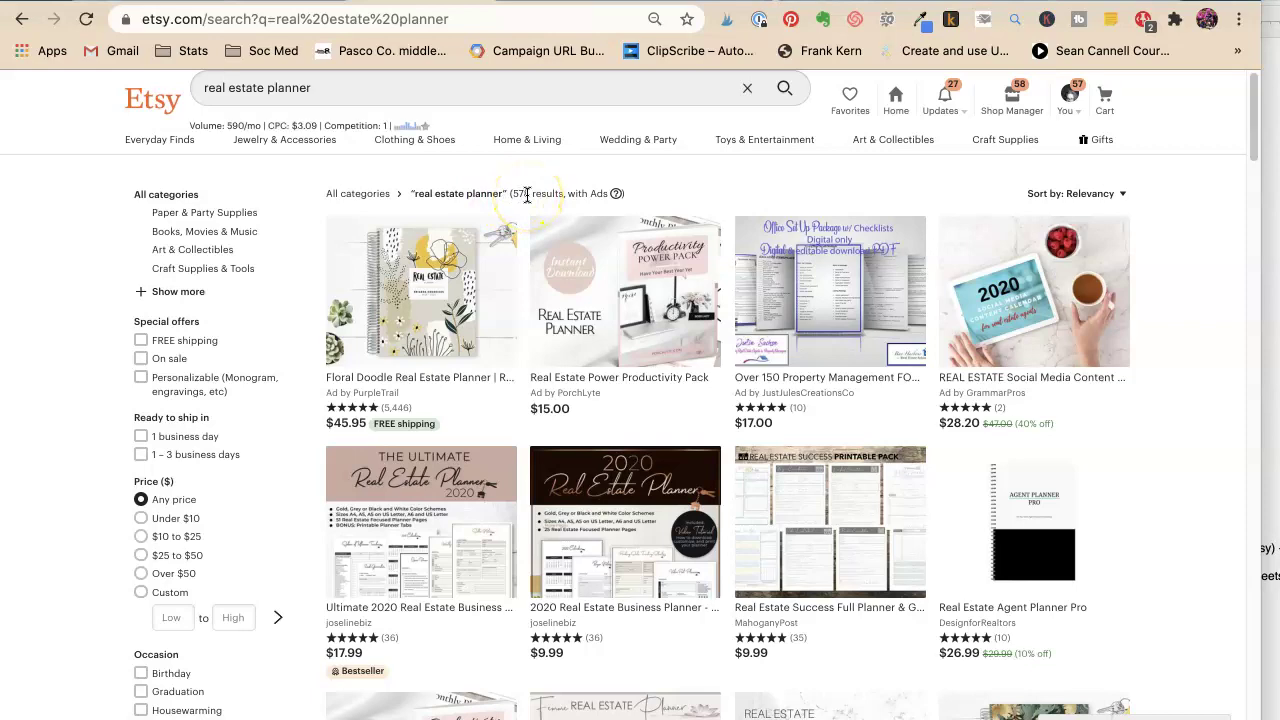
{"action": "scroll", "coordinate": [527, 200], "scroll_direction": "down", "scroll_amount": 4}
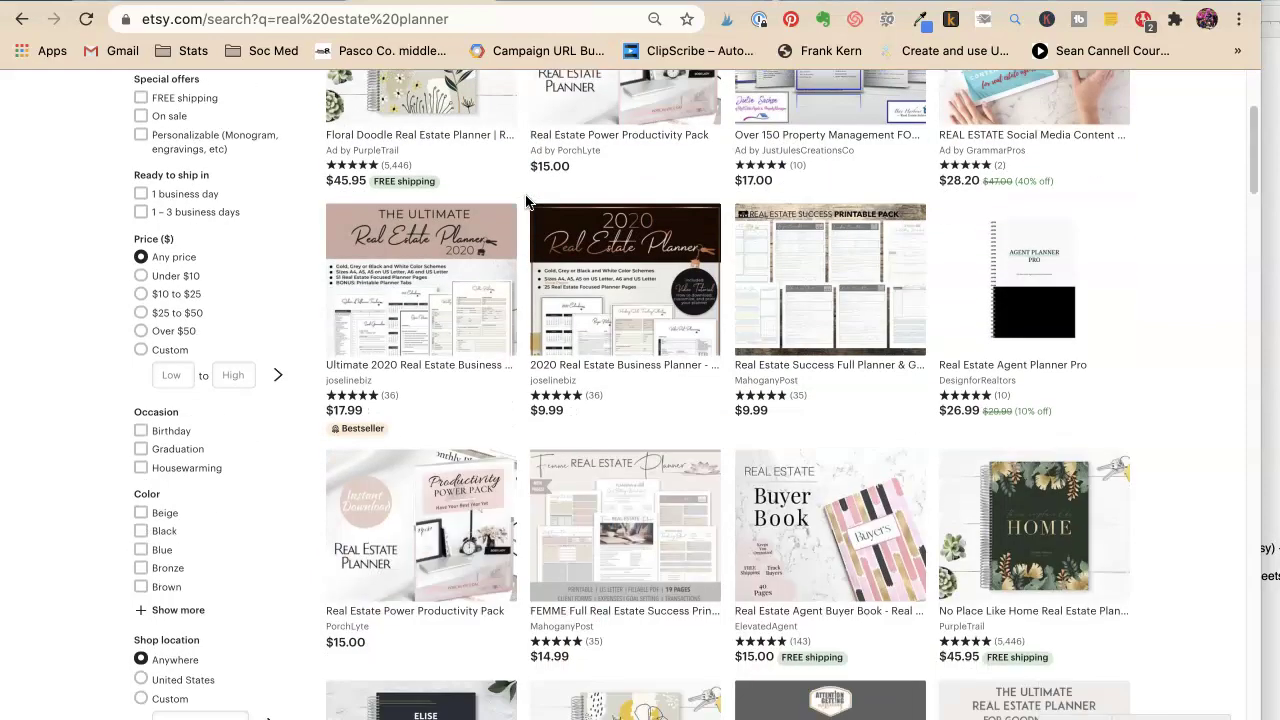
{"action": "scroll", "coordinate": [527, 200], "scroll_direction": "down", "scroll_amount": 5}
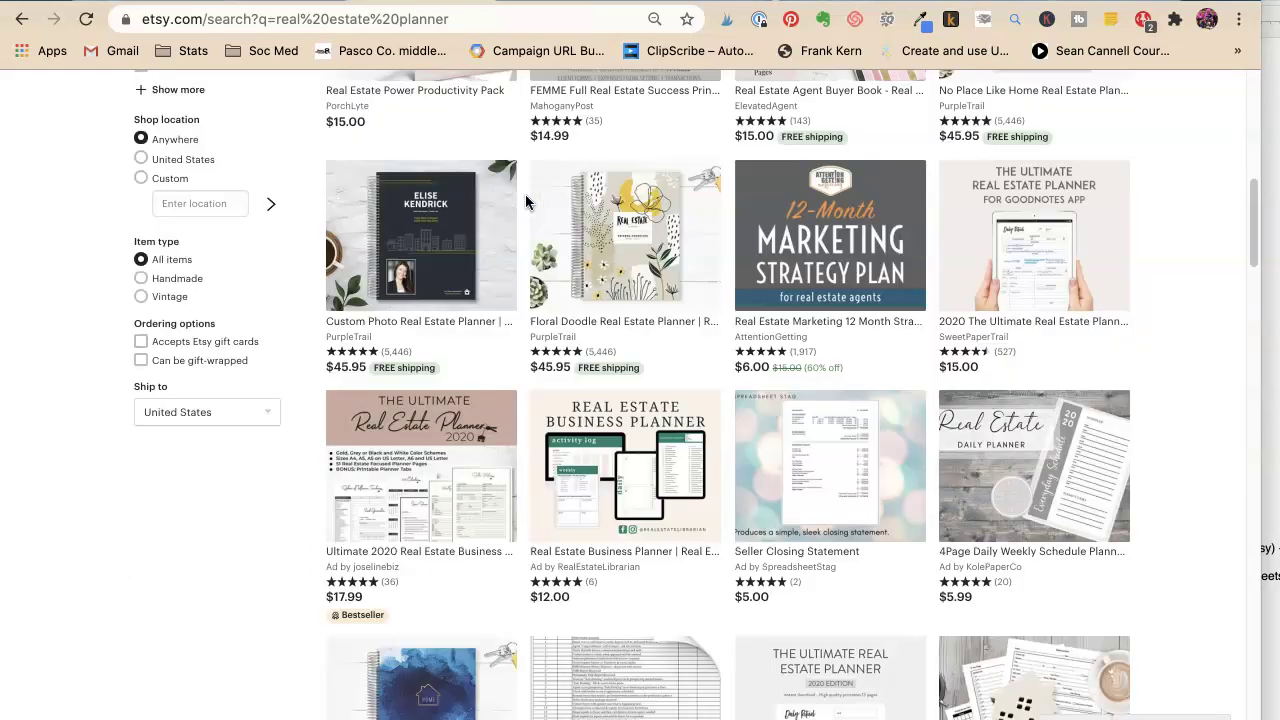
{"action": "scroll", "coordinate": [527, 200], "scroll_direction": "down", "scroll_amount": 1}
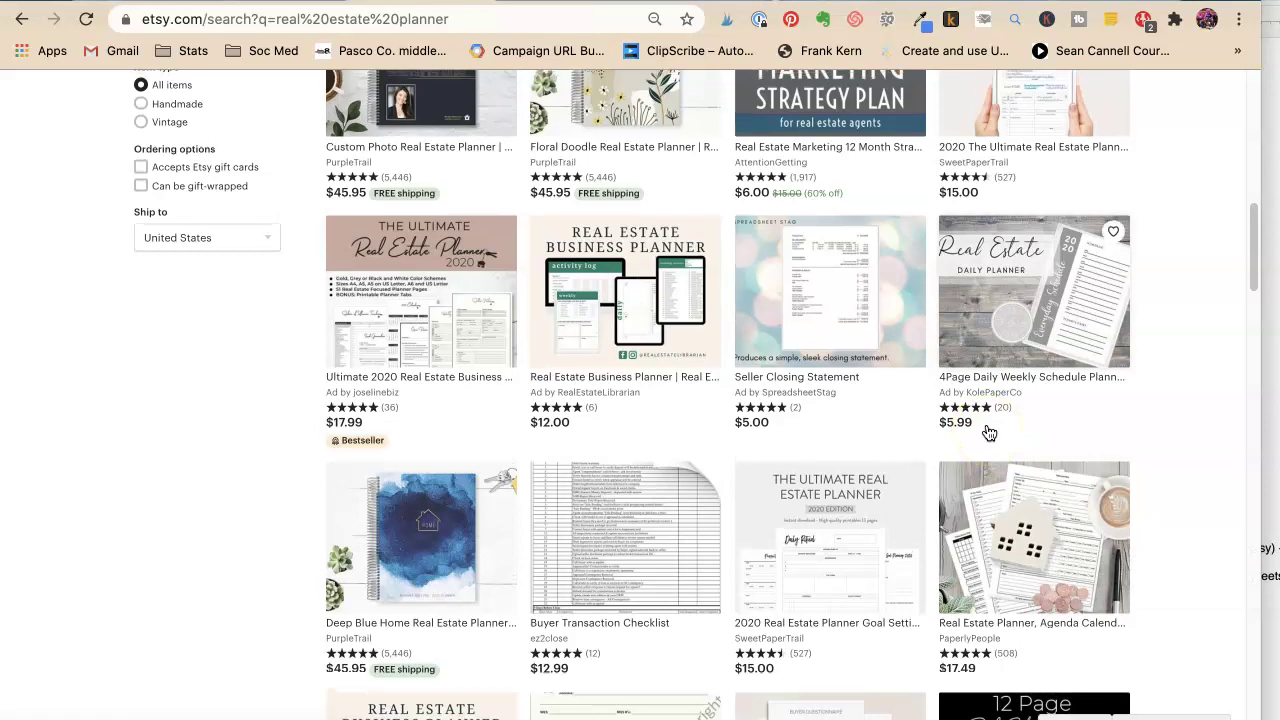
{"action": "scroll", "coordinate": [986, 432], "scroll_direction": "up", "scroll_amount": 1}
{"action": "scroll", "coordinate": [988, 432], "scroll_direction": "up", "scroll_amount": 5}
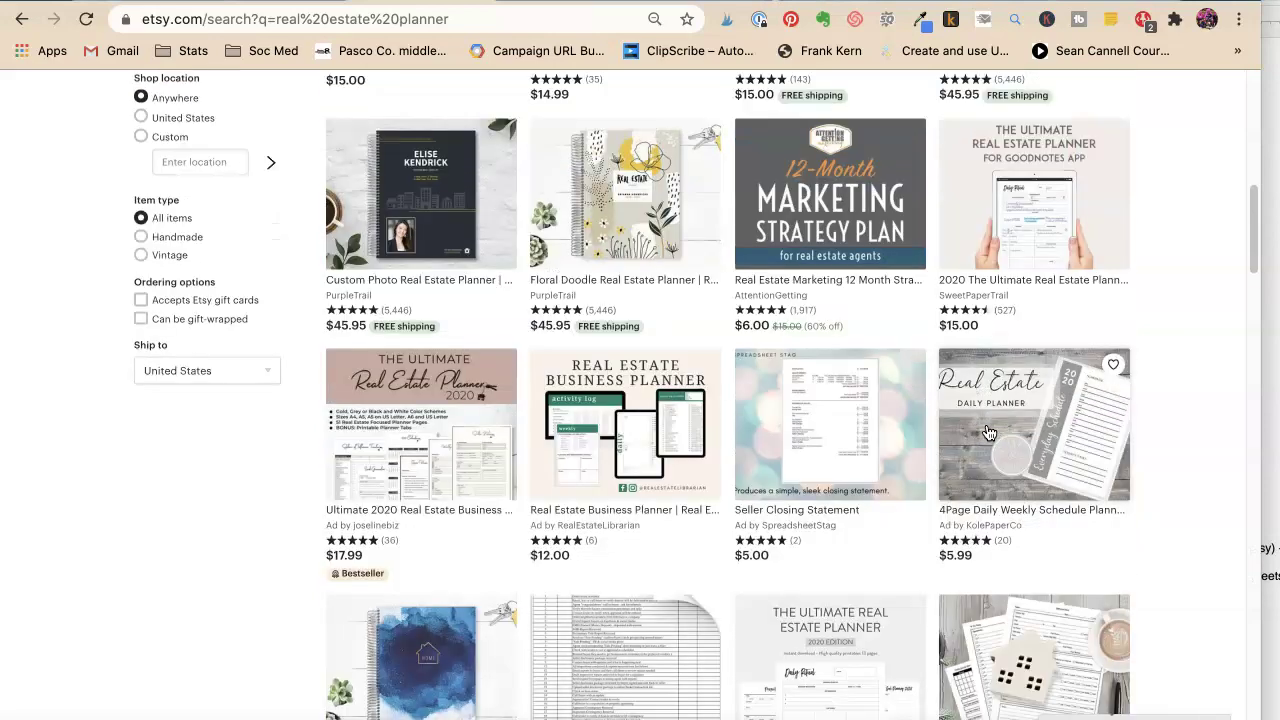
{"action": "scroll", "coordinate": [988, 432], "scroll_direction": "up", "scroll_amount": 10}
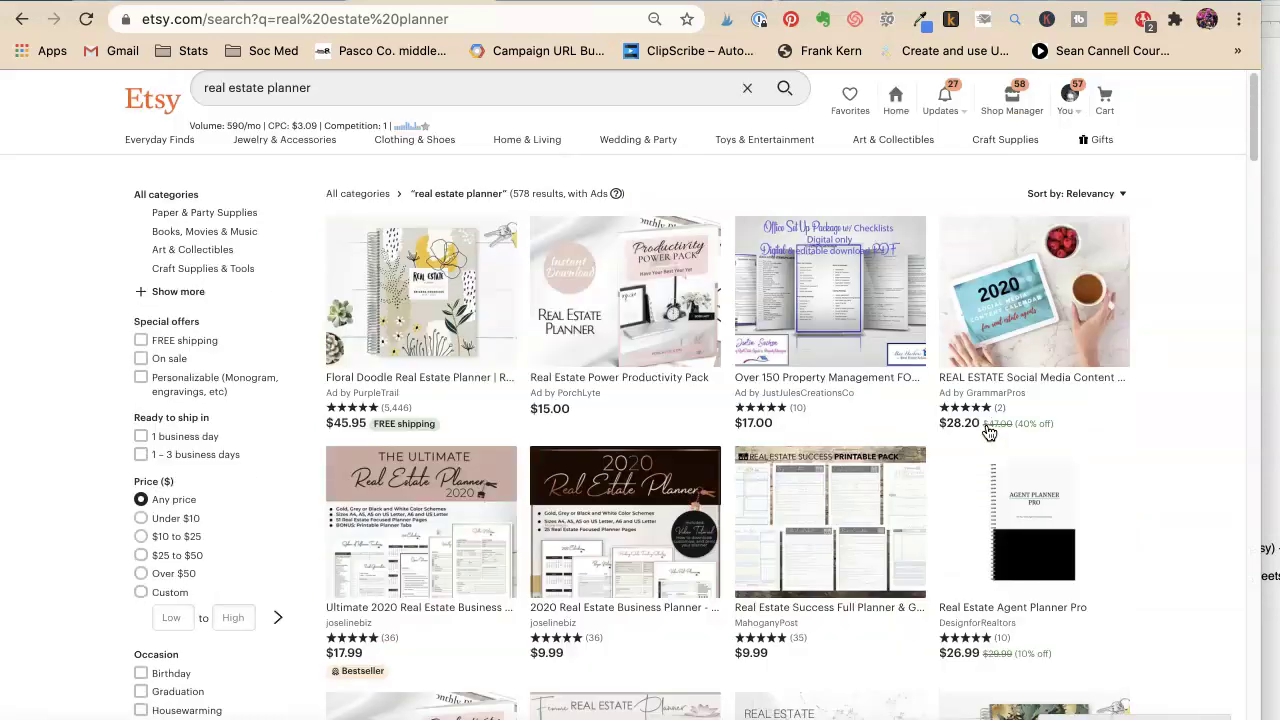
Step: Check Etsy's search suggestions for "real estate", "real estate p" and "real estate planner"
{"action": "left_click", "coordinate": [320, 89]}
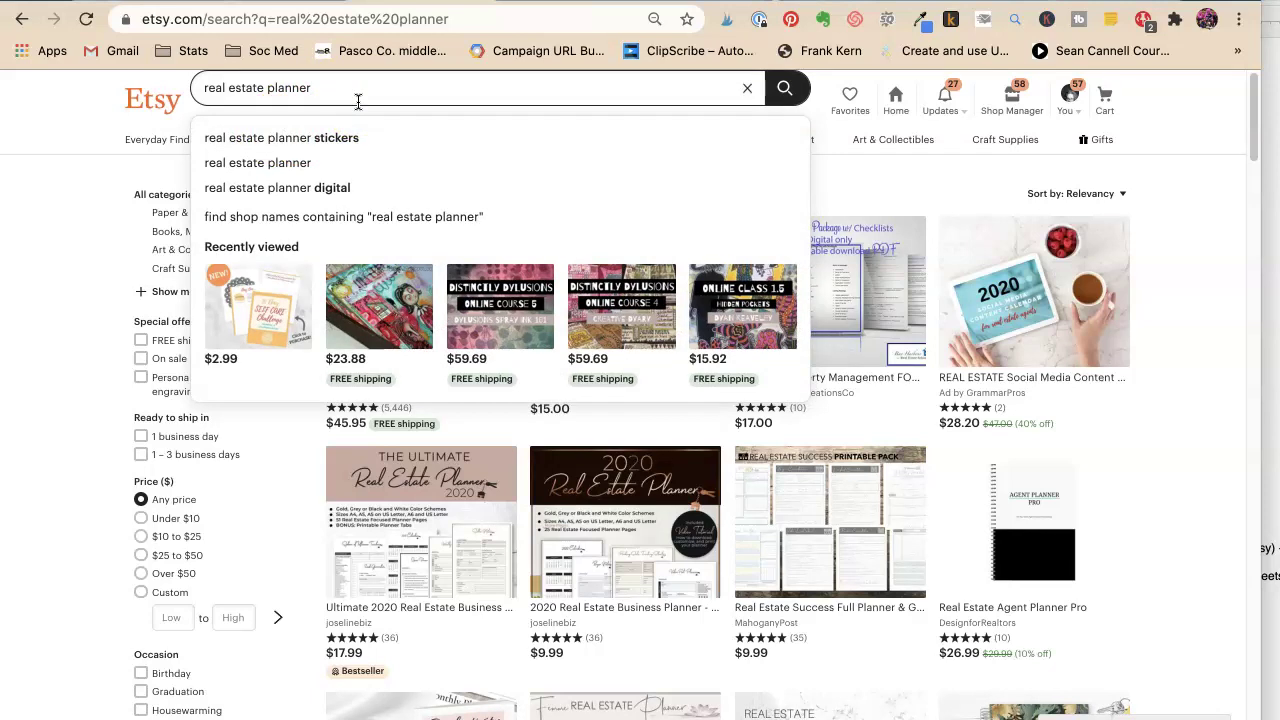
{"action": "double_click", "coordinate": [274, 91]}
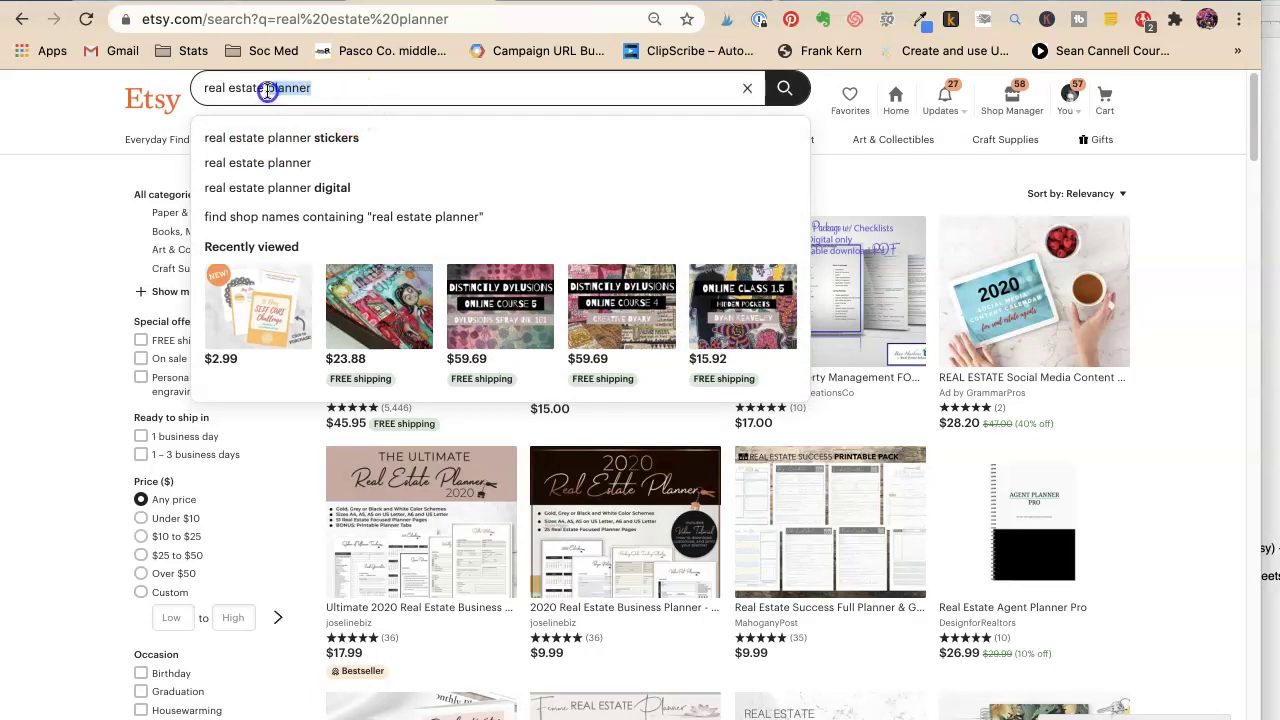
{"action": "key", "text": "BackSpace"}
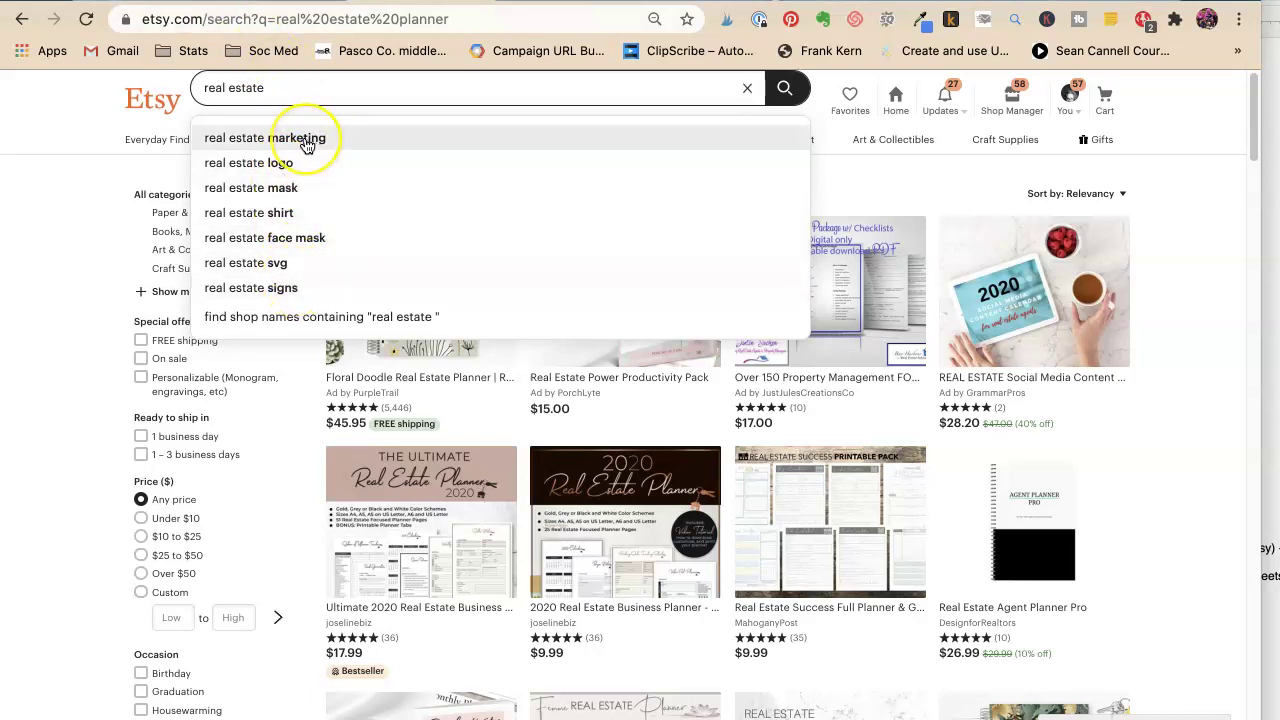
{"action": "type", "text": "p"}
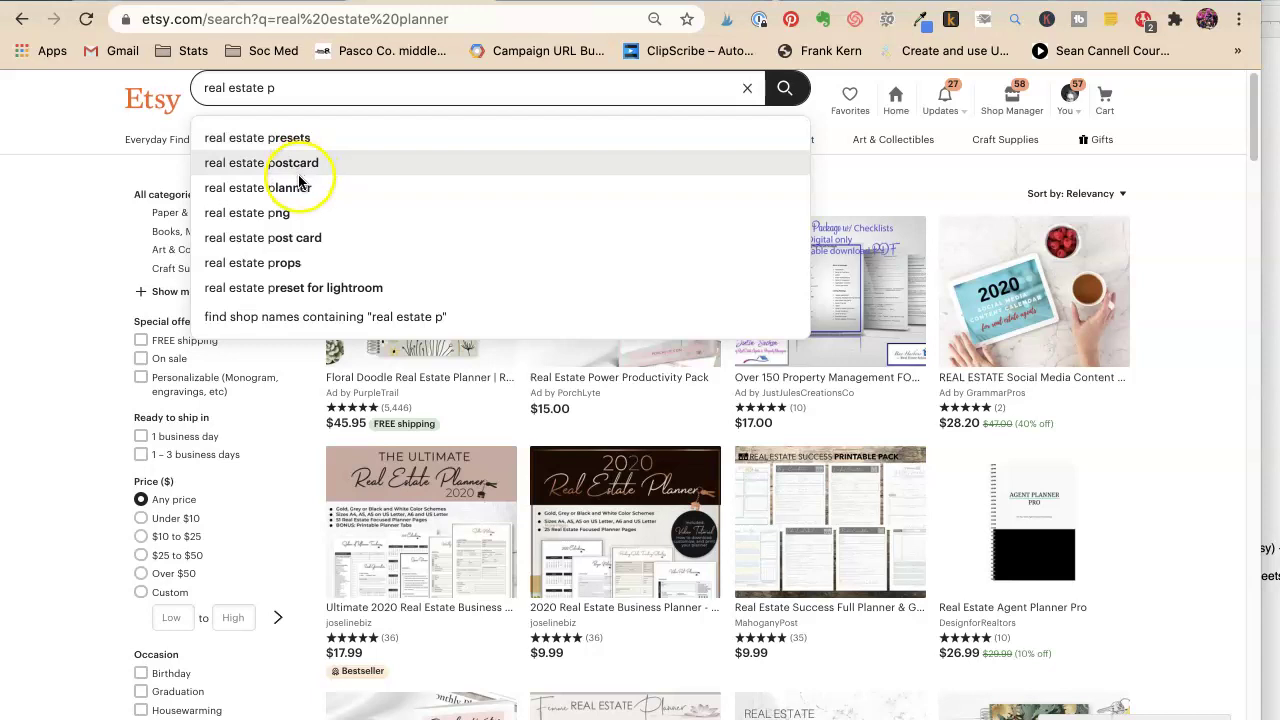
{"action": "type", "text": "lanner"}
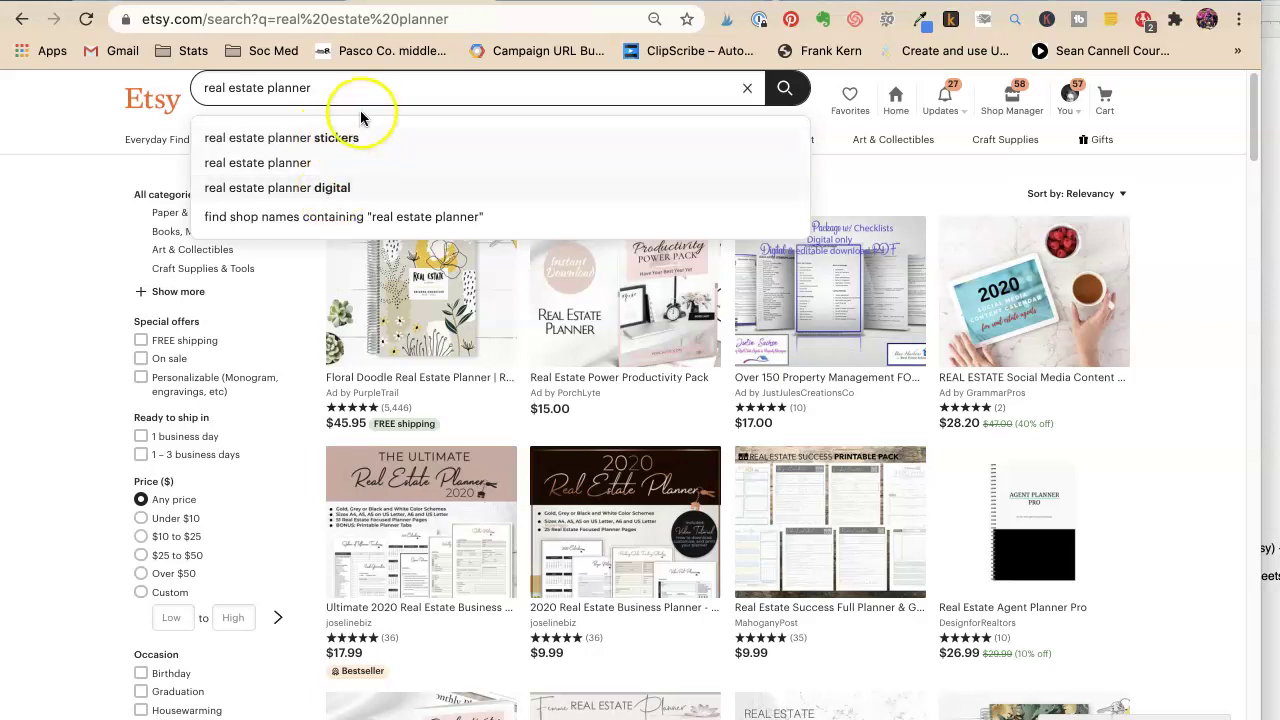
Step: Go to the Marmalead website and log in with the saved account credentials
{"action": "left_click", "coordinate": [372, 14]}
{"action": "type", "text": "marma"}
{"action": "key", "text": "Return"}
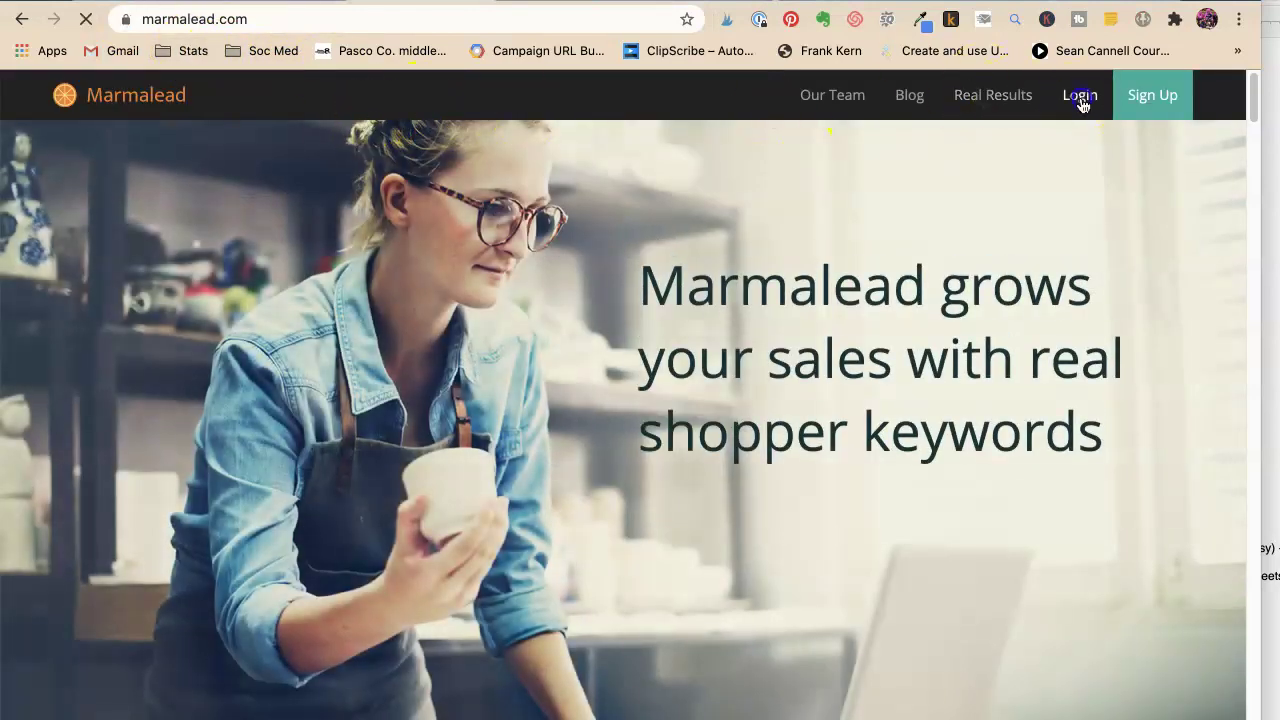
{"action": "left_click", "coordinate": [1082, 104]}
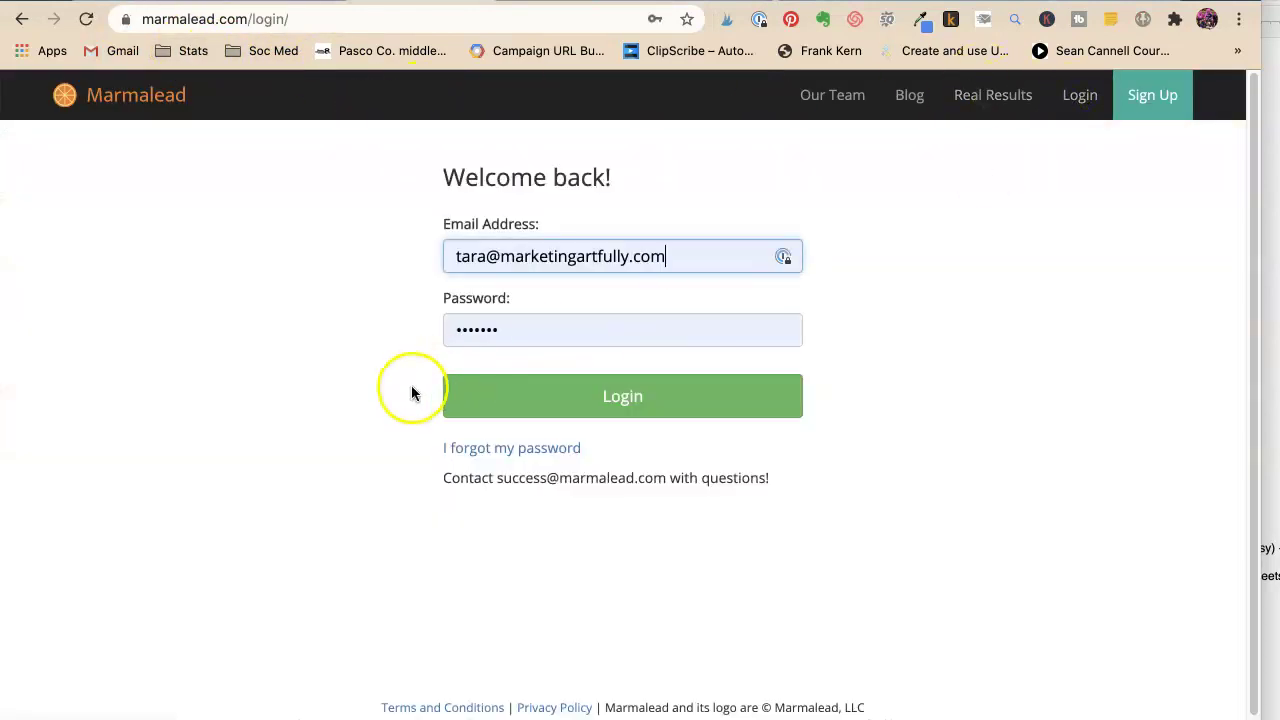
{"action": "left_click", "coordinate": [543, 391]}
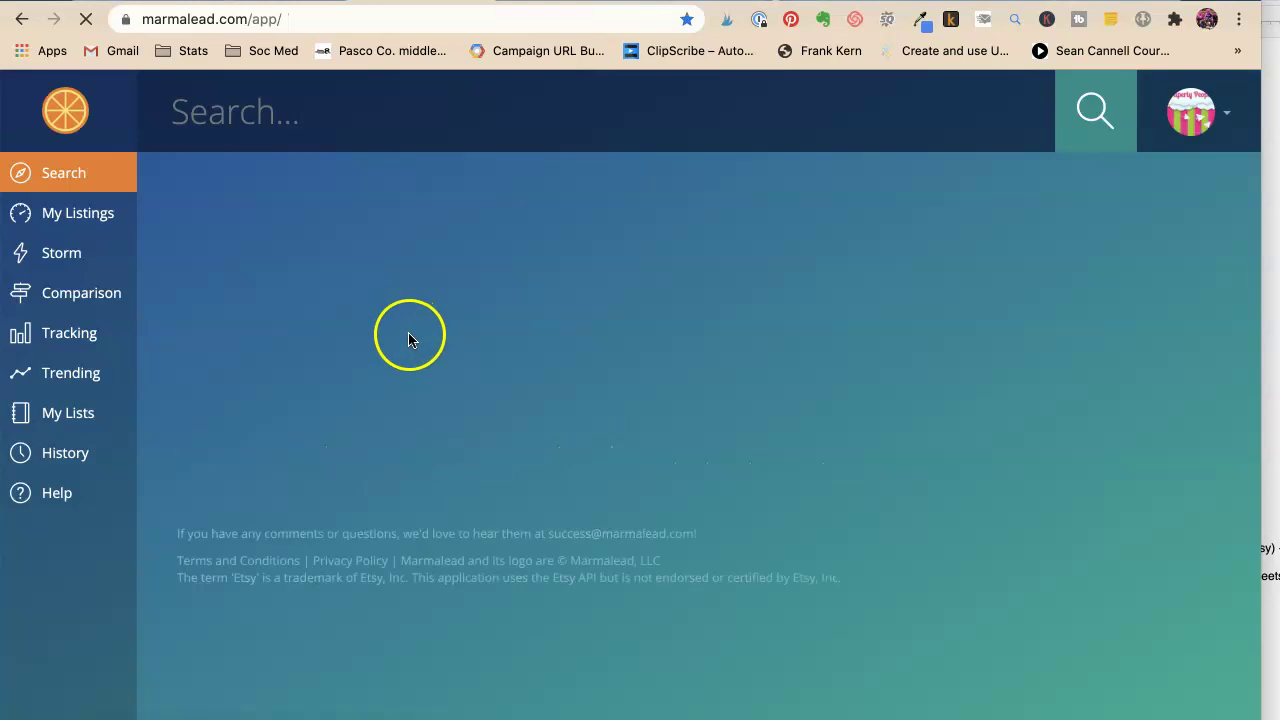
Step: Search Marmalead for the keyword "real estate planner" and bring up its results
{"action": "left_click", "coordinate": [132, 128]}
{"action": "type", "text": "real "}
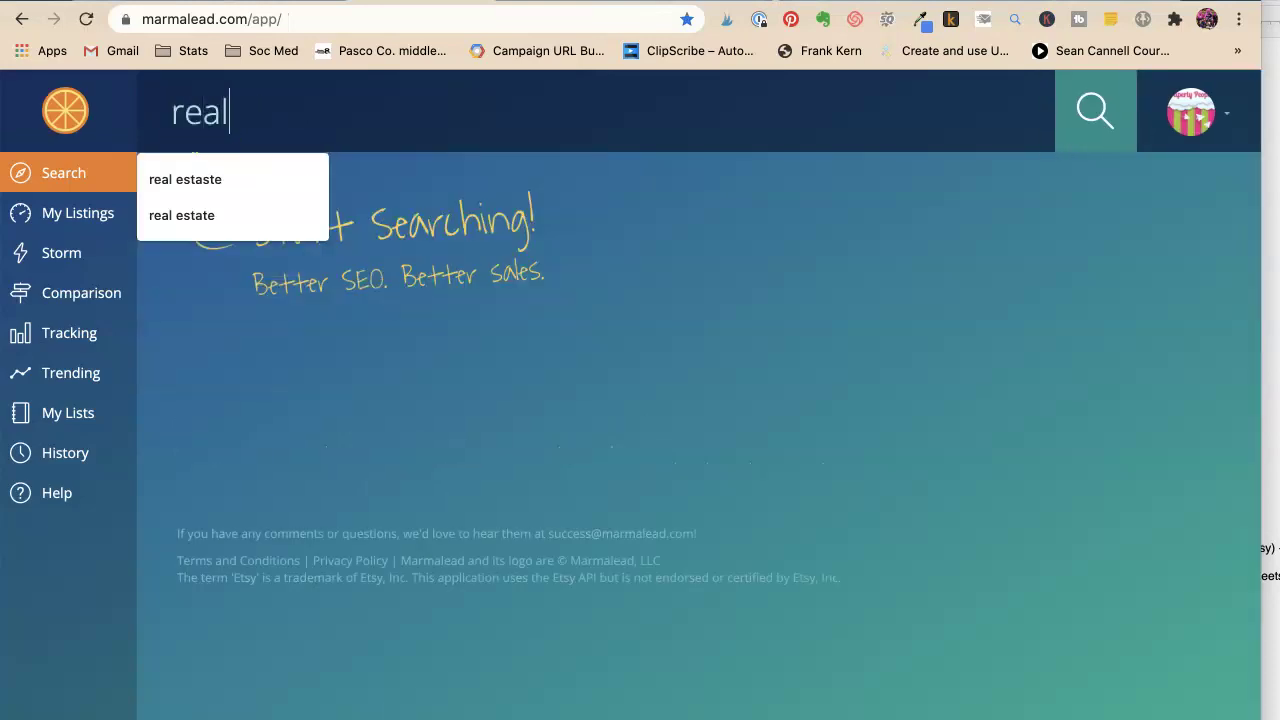
{"action": "type", "text": "estate planner"}
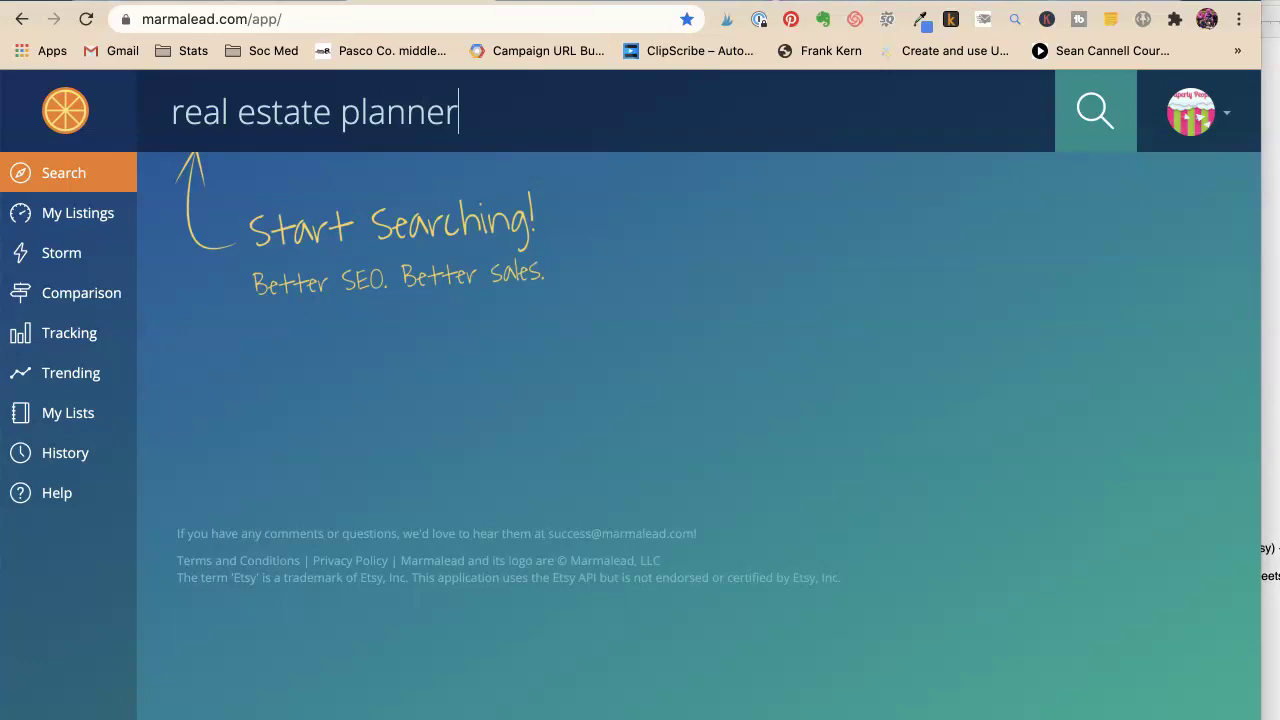
{"action": "key", "text": "Return"}
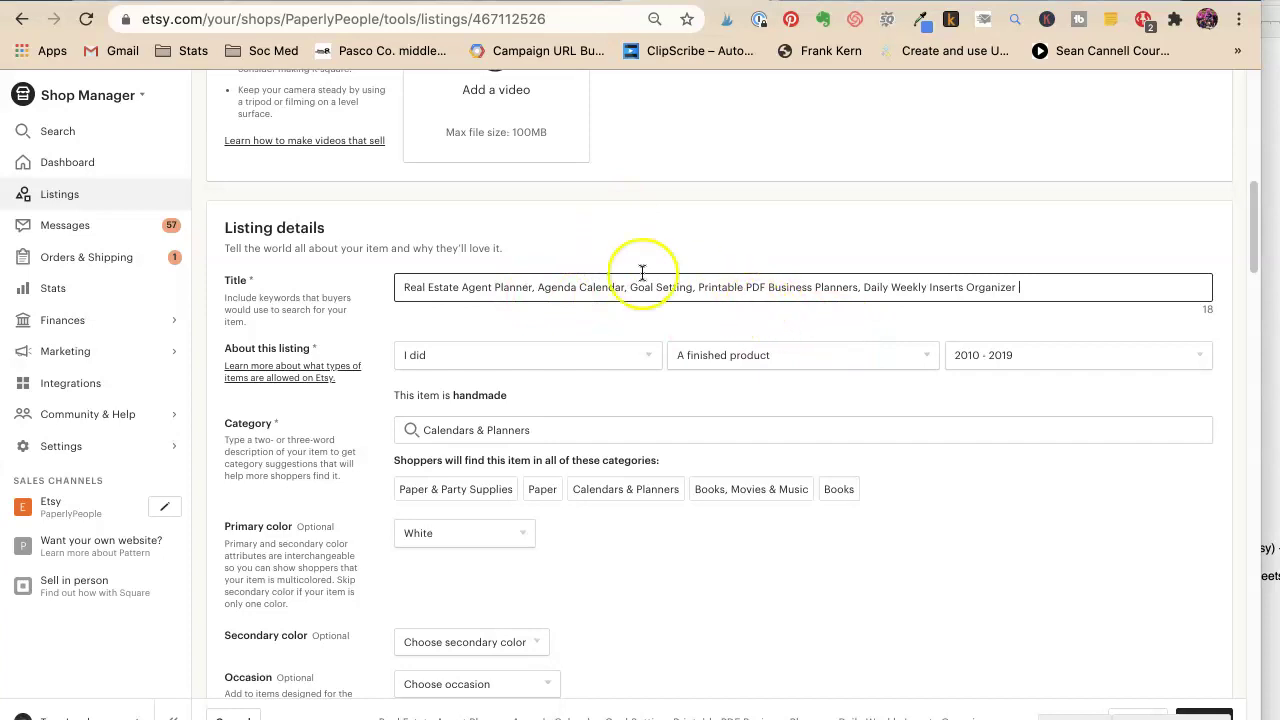
{"action": "left_click", "coordinate": [377, 4]}
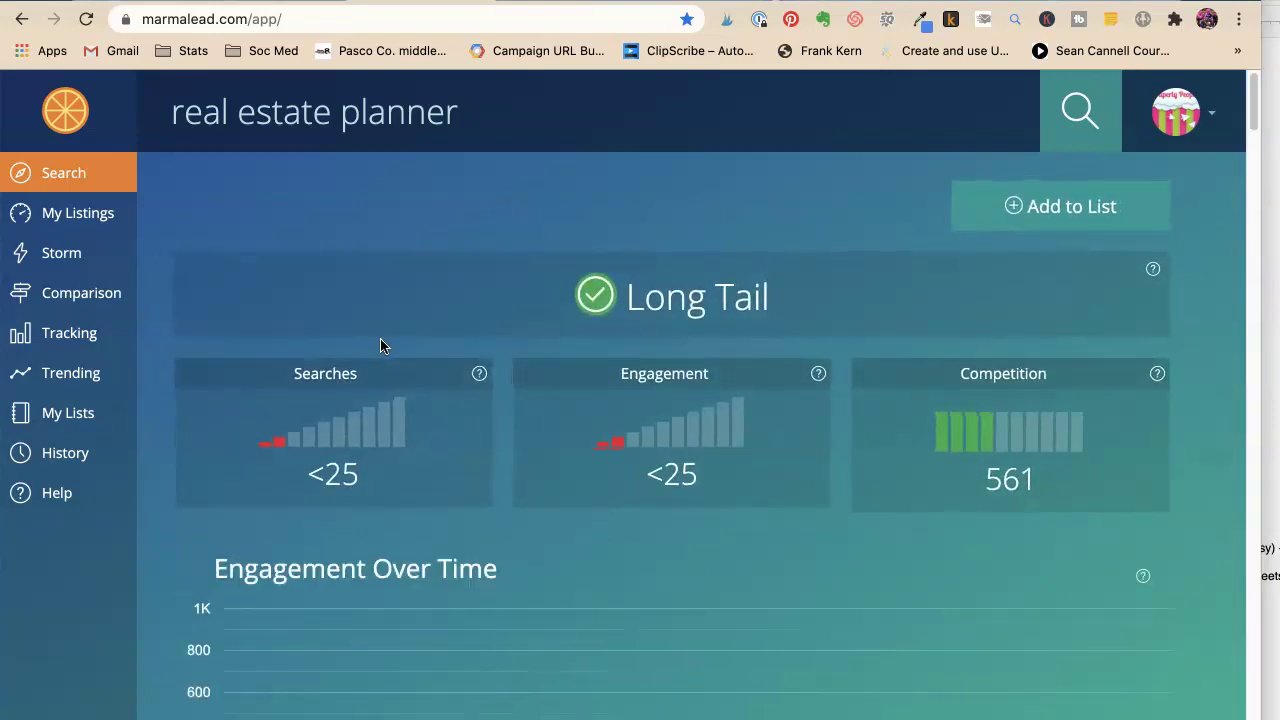
Step: Review the keyword's competition, pricing, shipping data and ranked listings in the Marmalead report
{"action": "left_click", "coordinate": [898, 375]}
{"action": "scroll", "coordinate": [686, 350], "scroll_direction": "down", "scroll_amount": 15}
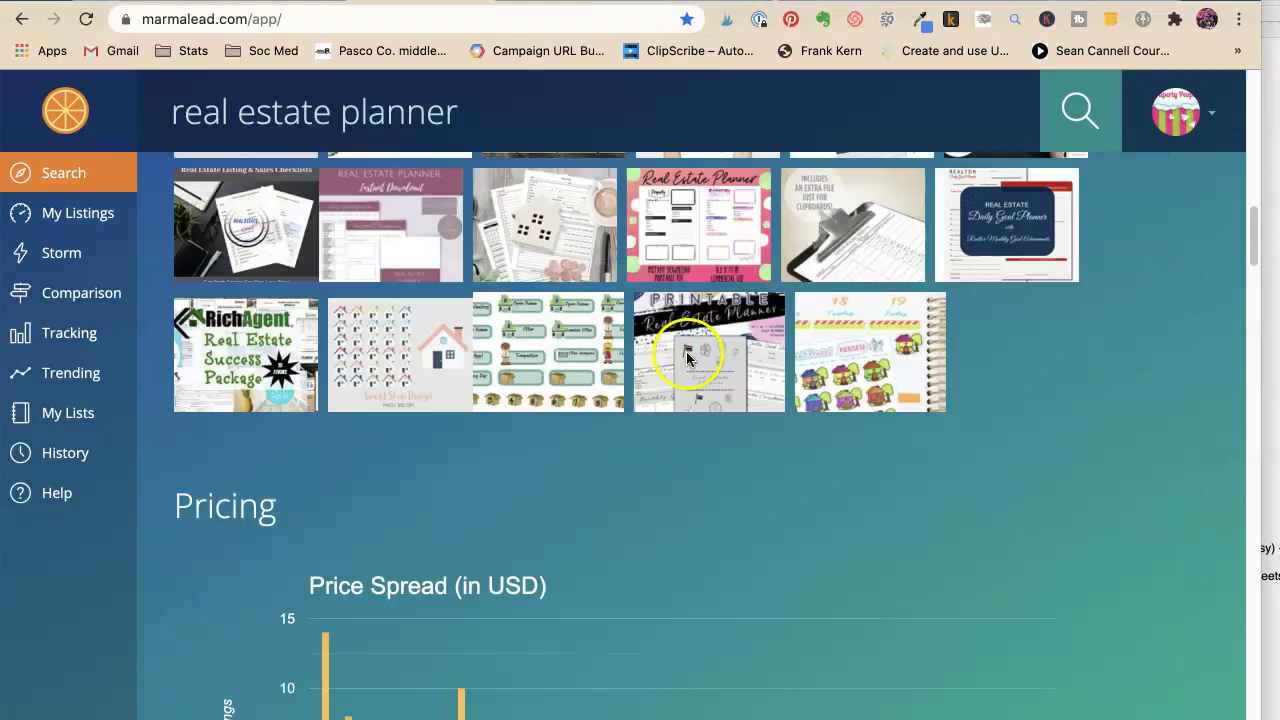
{"action": "scroll", "coordinate": [686, 358], "scroll_direction": "down", "scroll_amount": 10}
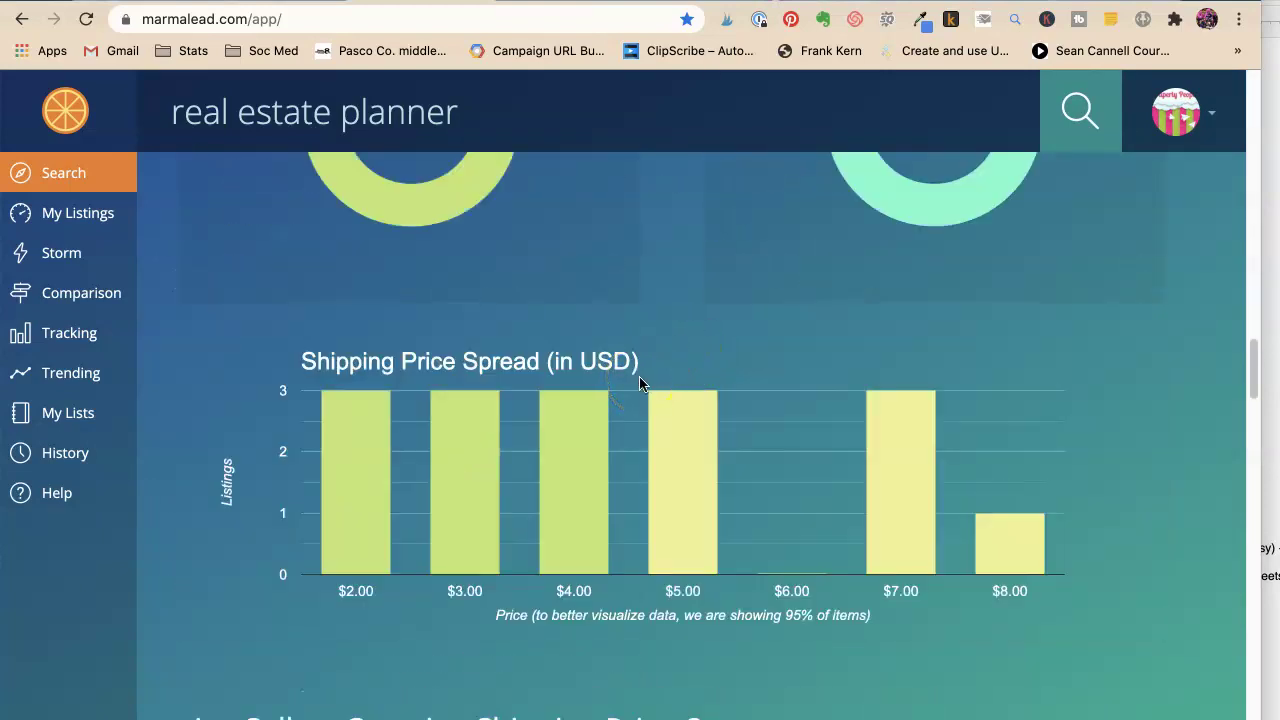
{"action": "scroll", "coordinate": [666, 360], "scroll_direction": "down", "scroll_amount": 8}
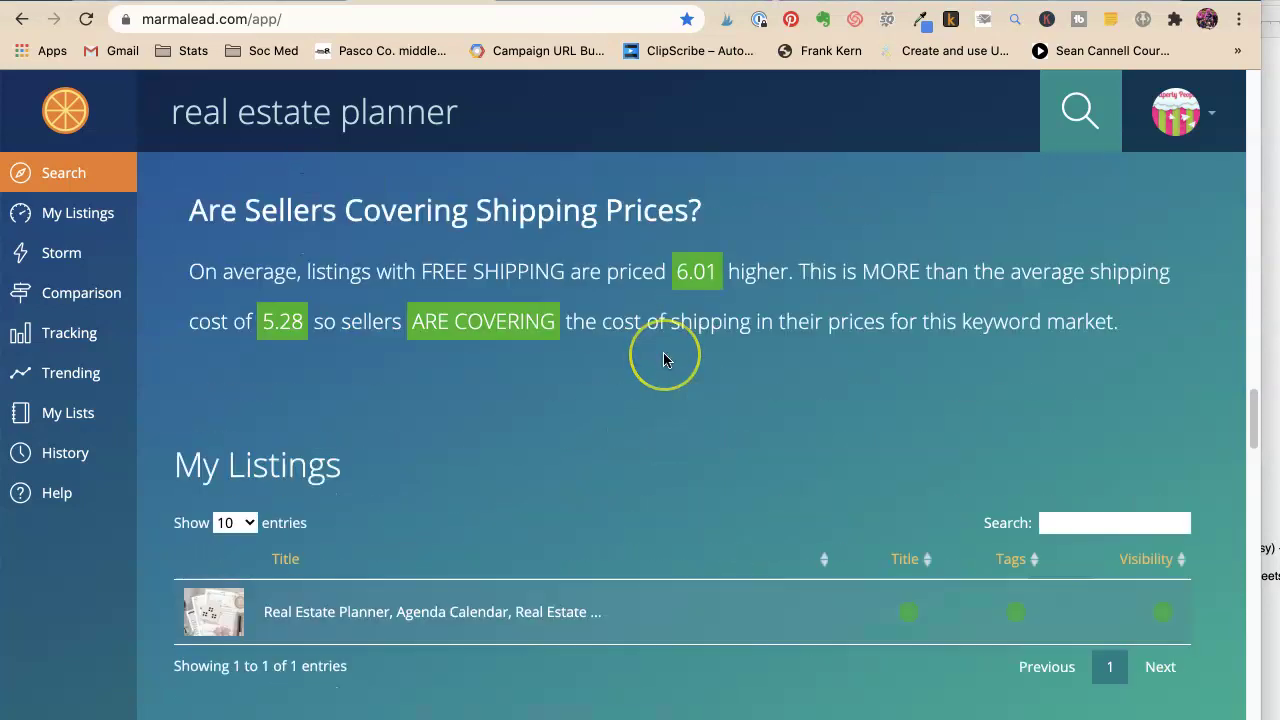
{"action": "scroll", "coordinate": [666, 360], "scroll_direction": "down", "scroll_amount": 5}
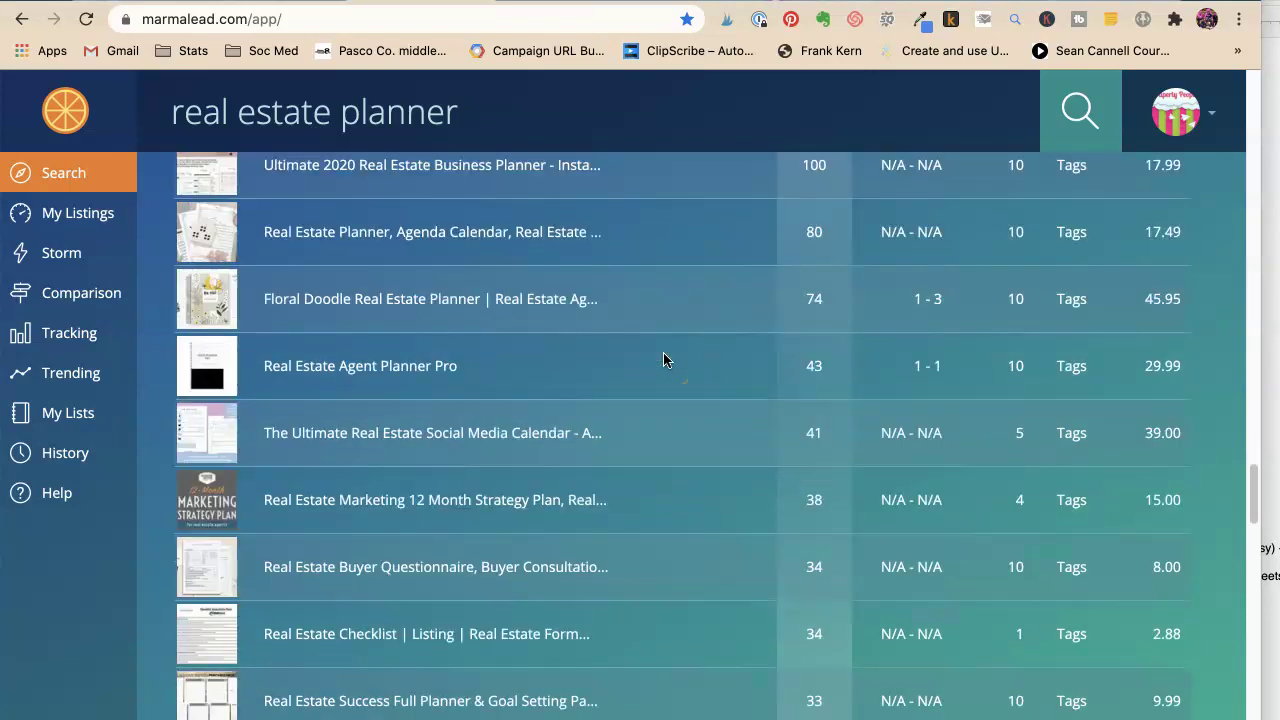
Step: Look through the first three pages of popular tags for "real estate planner" for extra title keywords
{"action": "scroll", "coordinate": [663, 358], "scroll_direction": "down", "scroll_amount": 8}
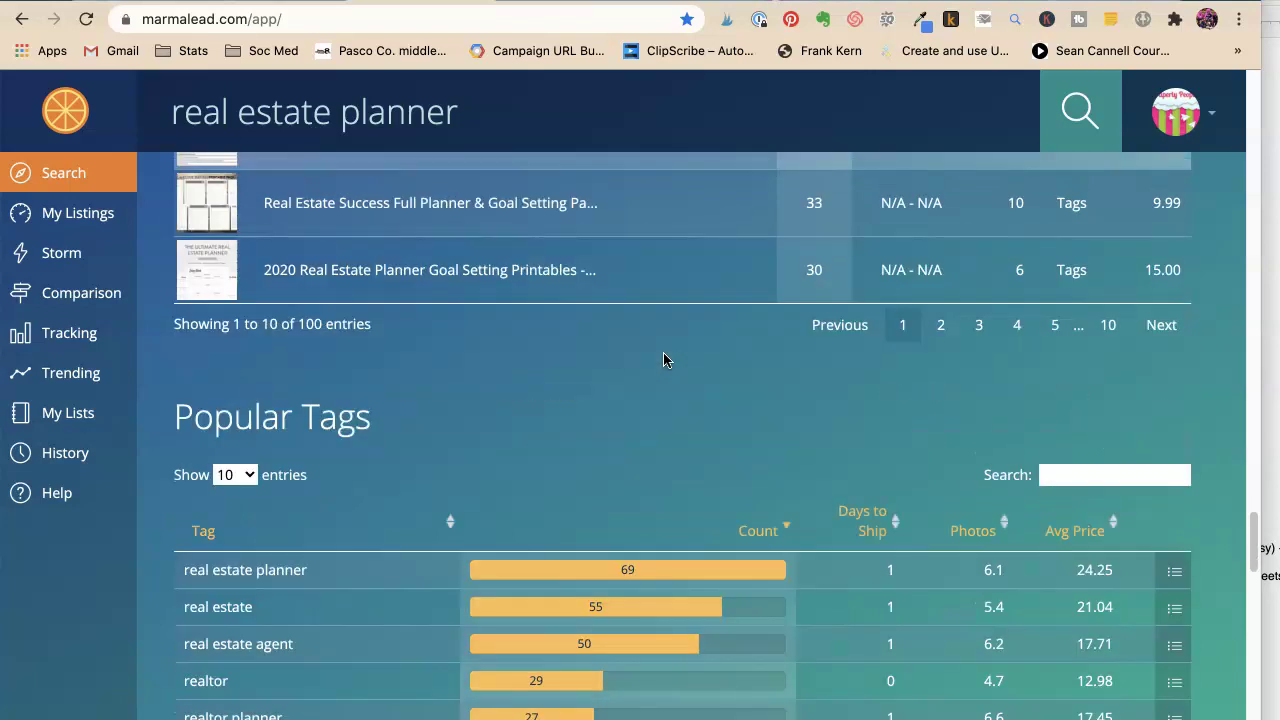
{"action": "scroll", "coordinate": [663, 352], "scroll_direction": "down", "scroll_amount": 3}
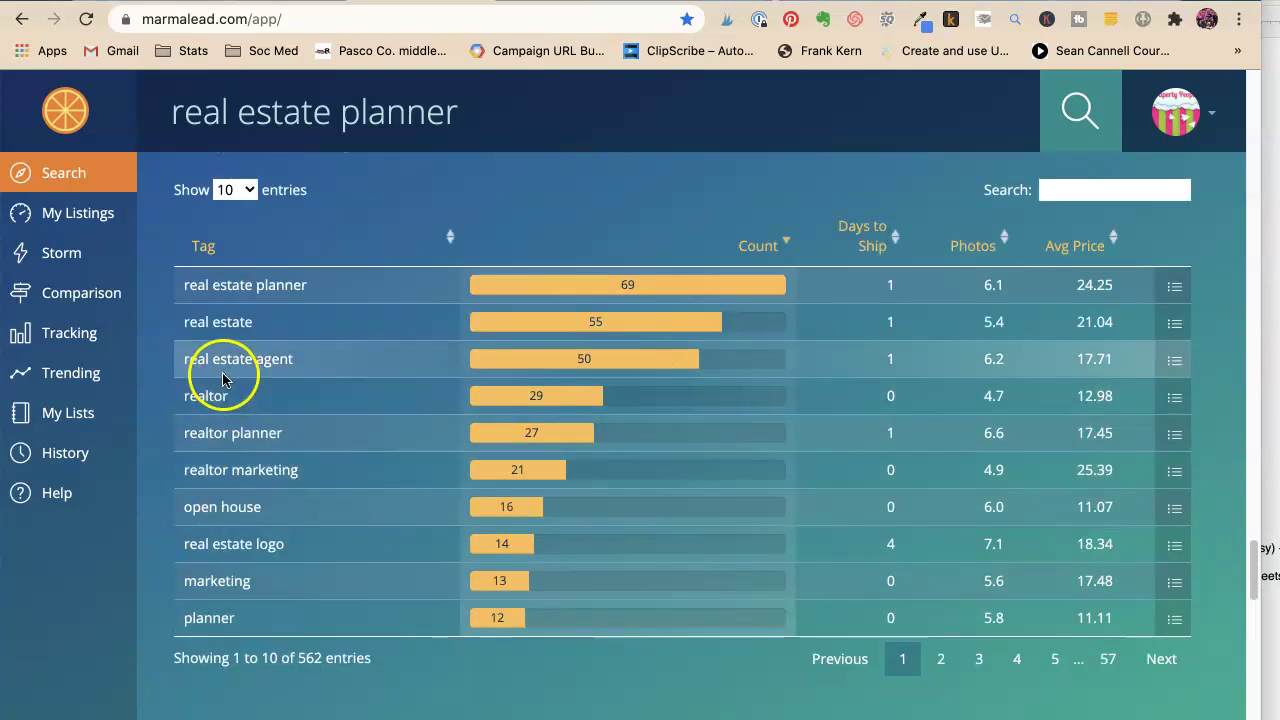
{"action": "scroll", "coordinate": [242, 486], "scroll_direction": "down", "scroll_amount": 2}
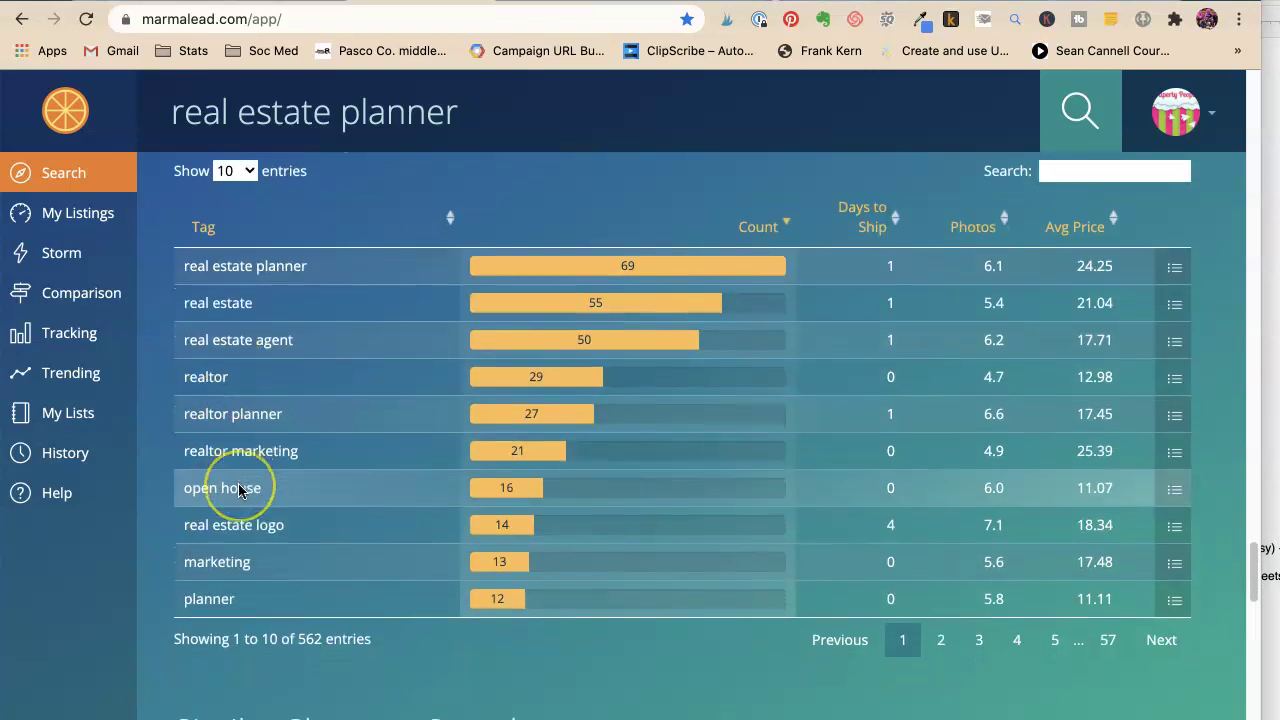
{"action": "scroll", "coordinate": [238, 483], "scroll_direction": "down", "scroll_amount": 2}
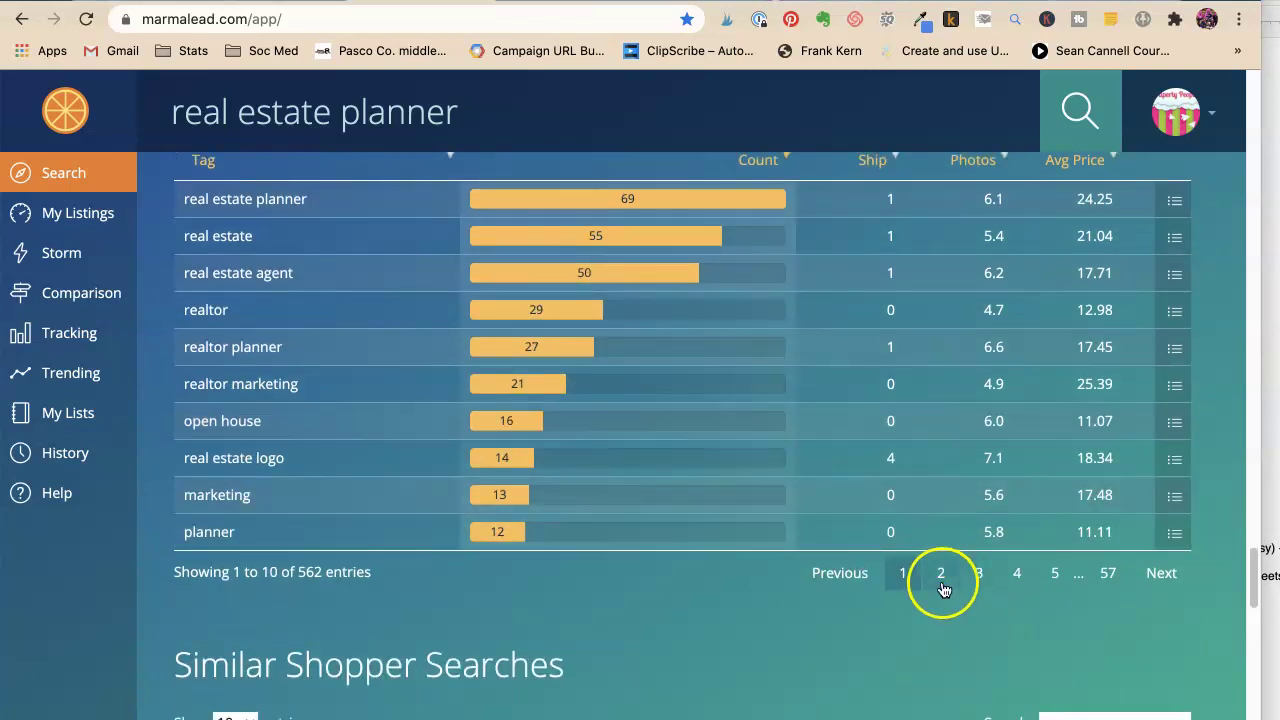
{"action": "left_click", "coordinate": [941, 577]}
{"action": "scroll", "coordinate": [391, 443], "scroll_direction": "up", "scroll_amount": 1}
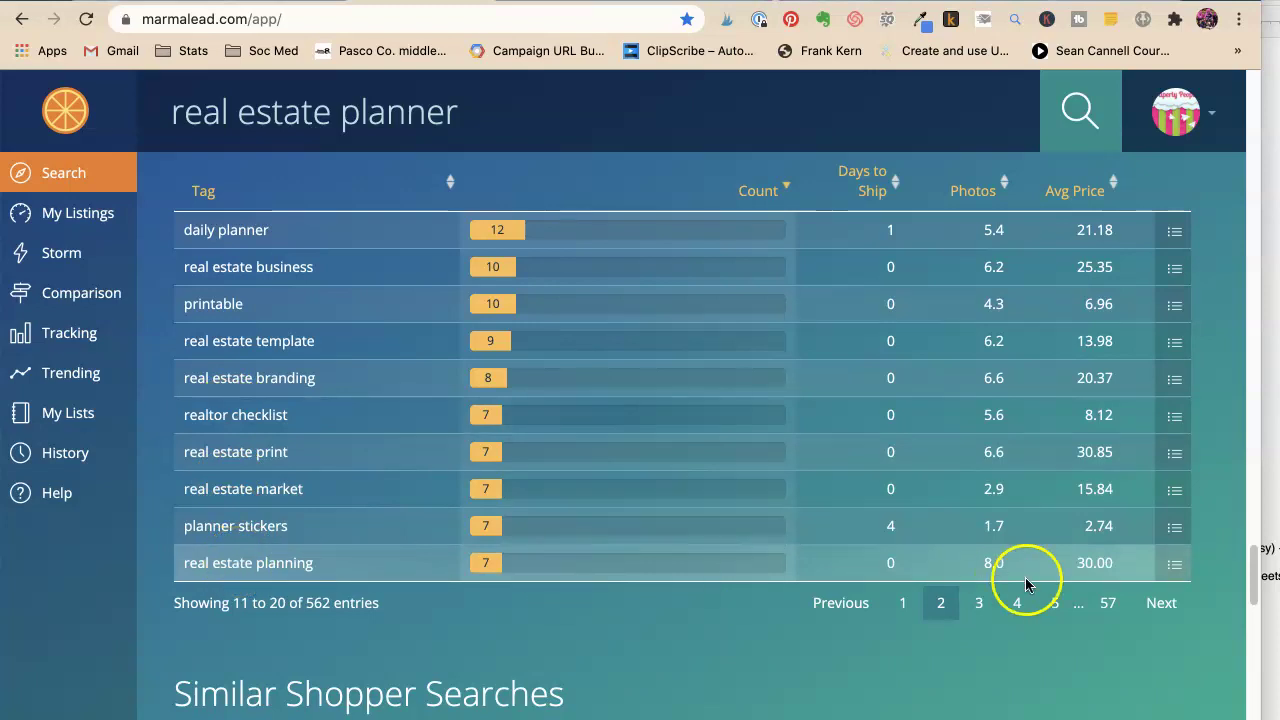
{"action": "left_click", "coordinate": [980, 603]}
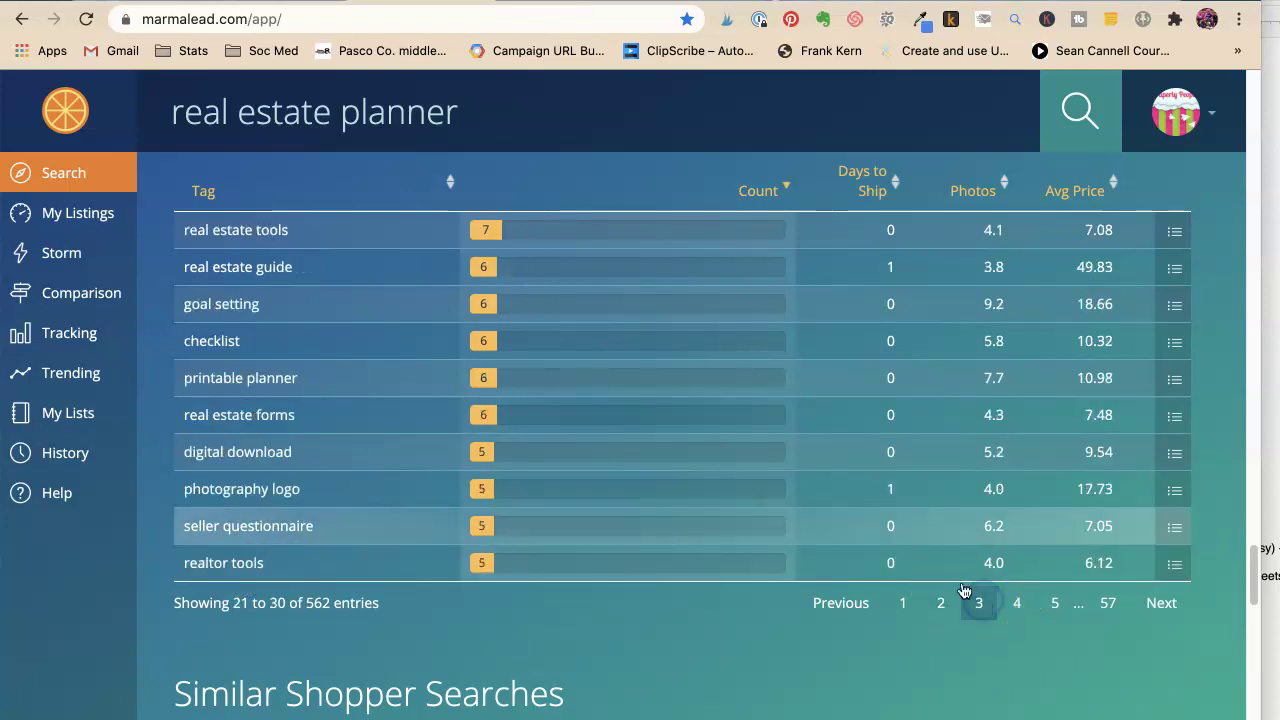
Step: Append "Checklist Planning" to the end of the Real Estate Agent Planner listing's title and publish the change
{"action": "key", "text": "ctrl+Tab"}
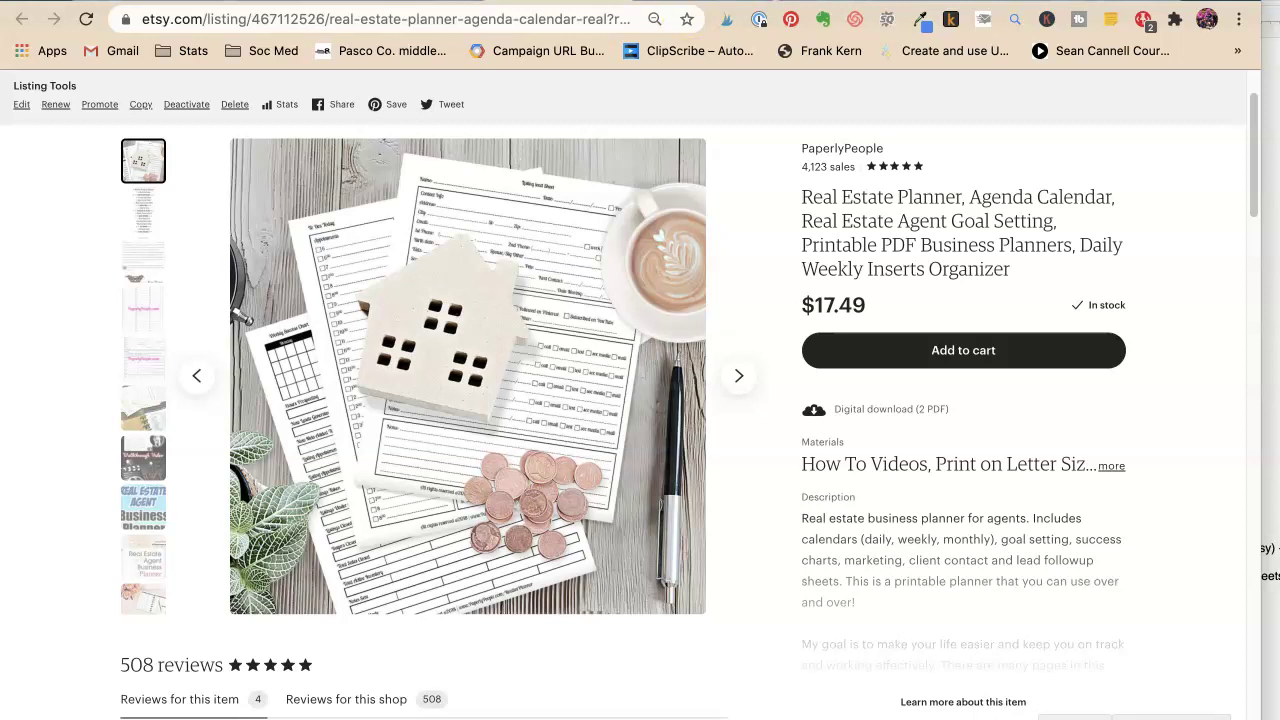
{"action": "key", "text": "ctrl+Tab"}
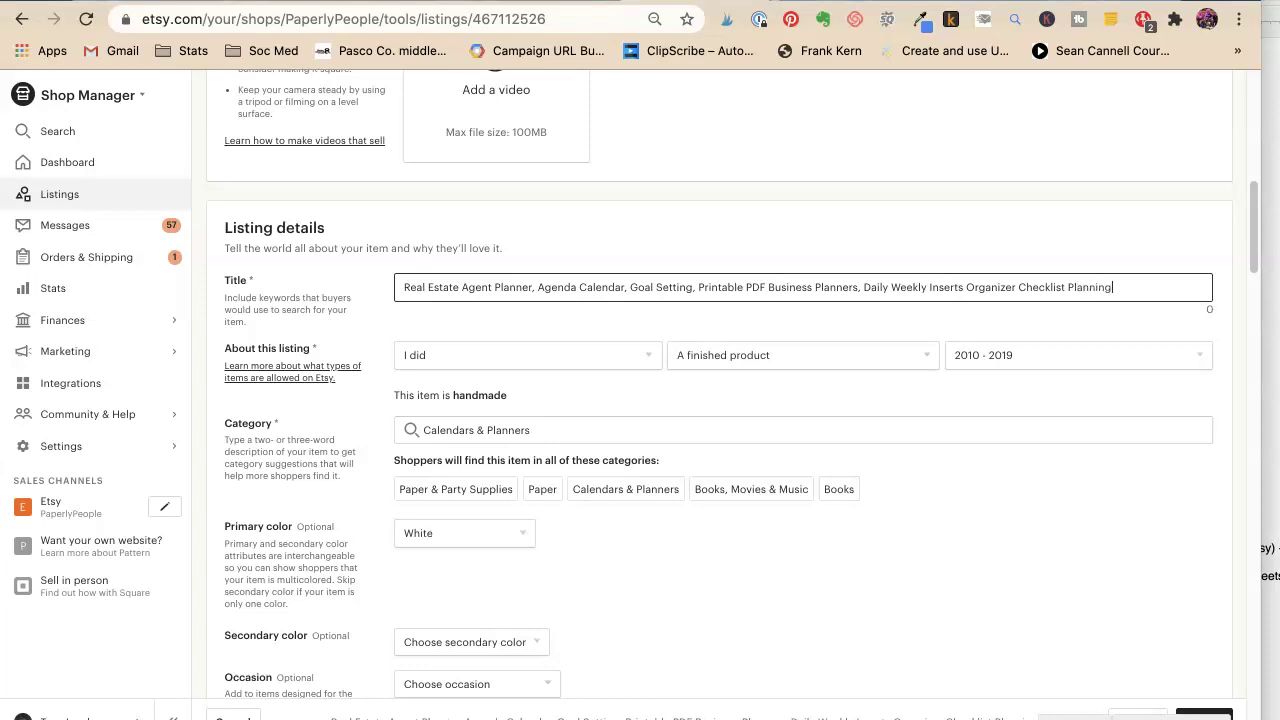
{"action": "scroll", "coordinate": [836, 578], "scroll_direction": "down", "scroll_amount": 5}
{"action": "scroll", "coordinate": [836, 578], "scroll_direction": "down", "scroll_amount": 3}
{"action": "left_click", "coordinate": [1207, 712]}
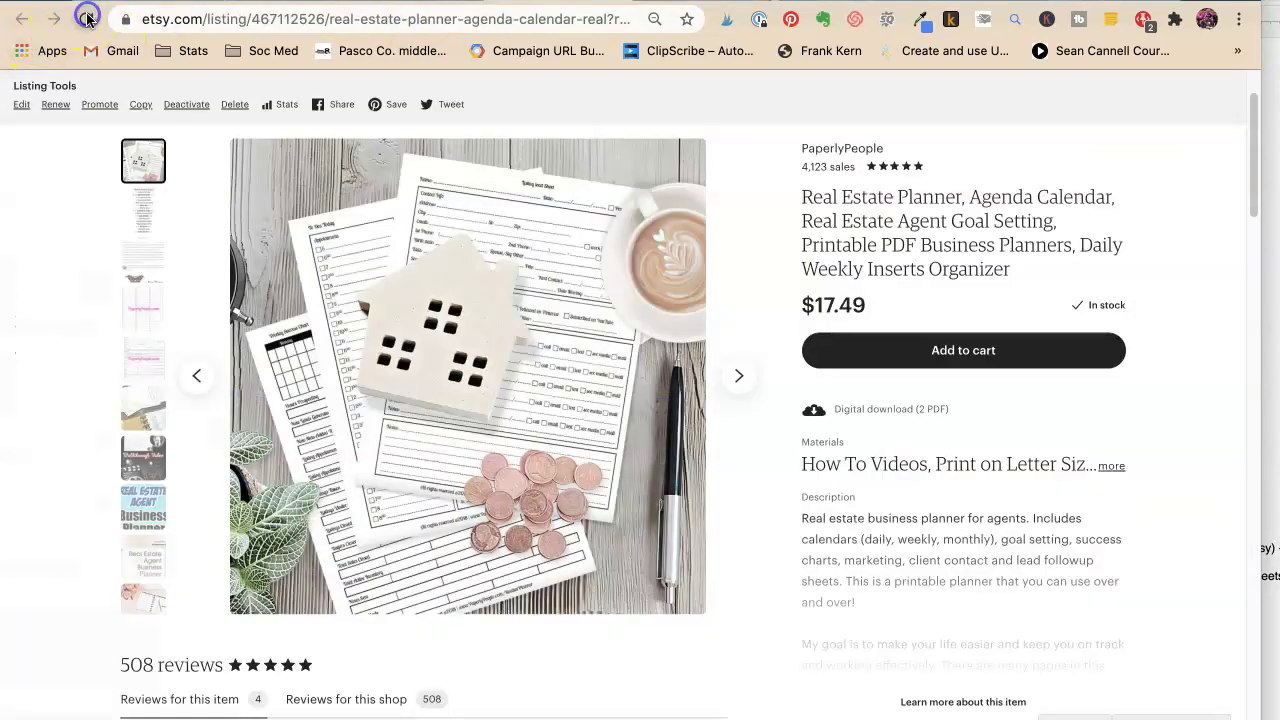
Step: Reload the public Real Estate Agent Planner listing, check its title and materials, and read through the full description
{"action": "left_click", "coordinate": [87, 19]}
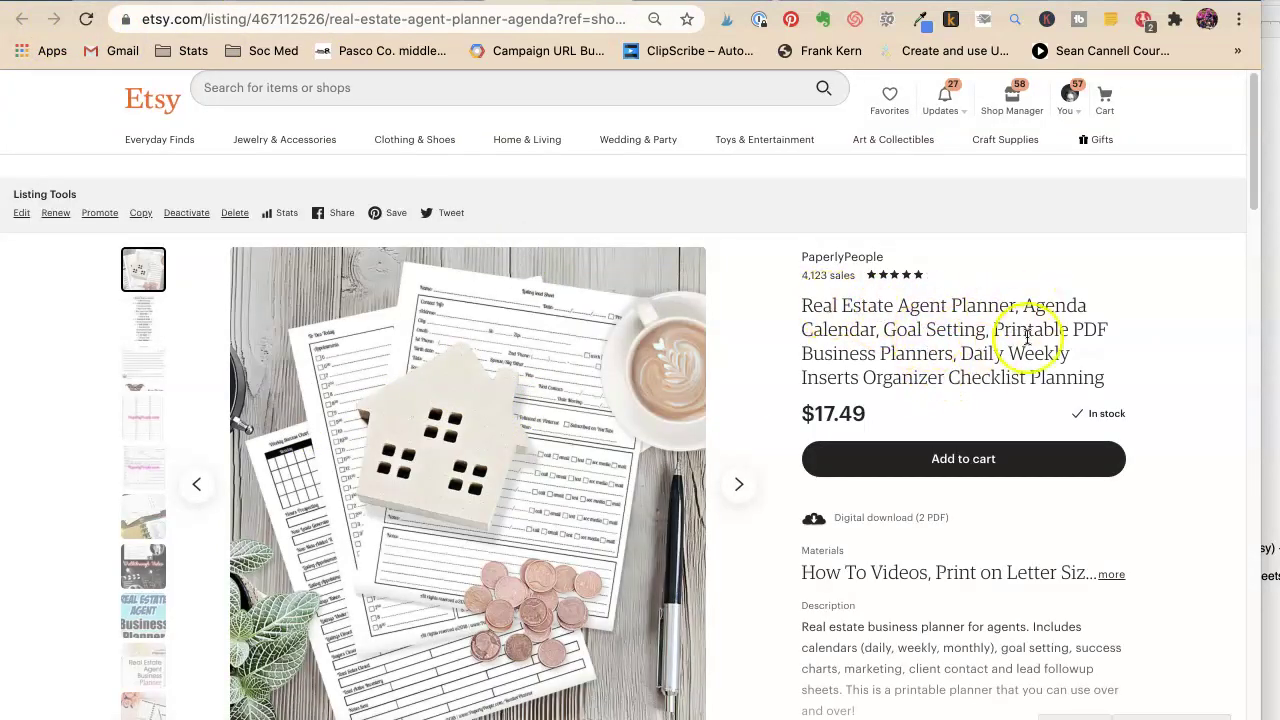
{"action": "scroll", "coordinate": [951, 365], "scroll_direction": "down", "scroll_amount": 1}
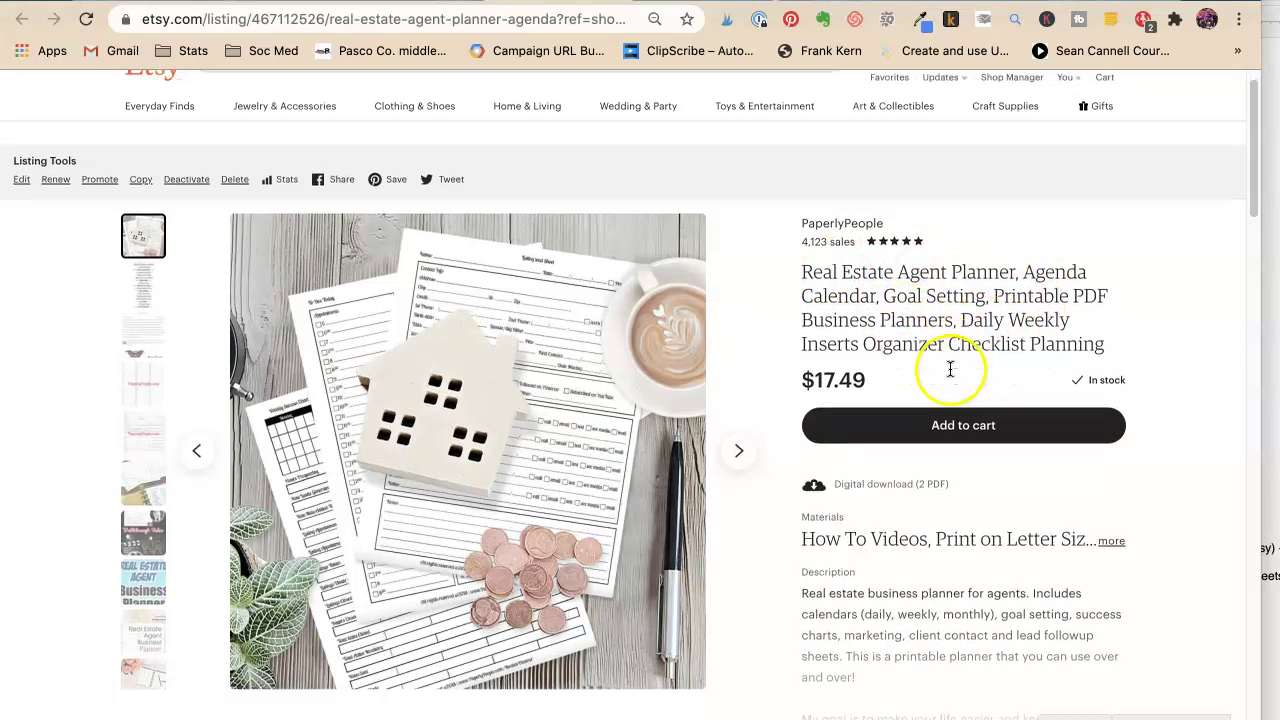
{"action": "scroll", "coordinate": [951, 369], "scroll_direction": "down", "scroll_amount": 3}
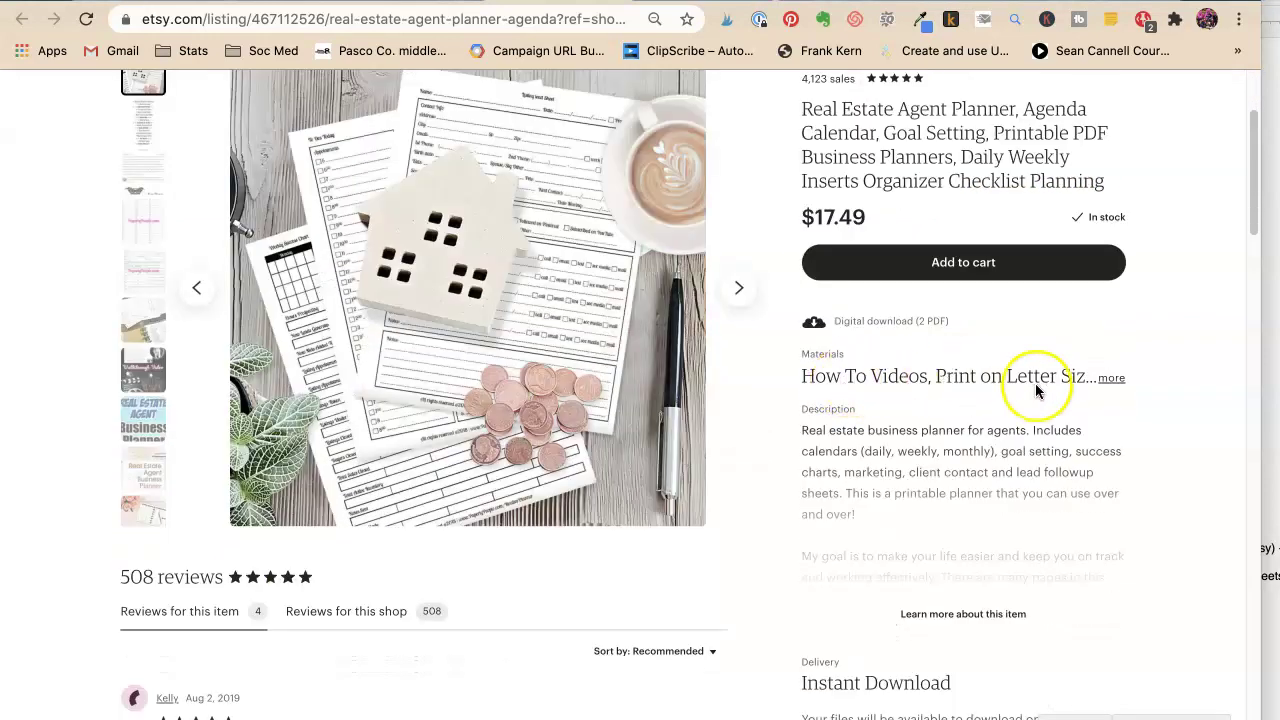
{"action": "left_click", "coordinate": [951, 612]}
{"action": "scroll", "coordinate": [911, 420], "scroll_direction": "down", "scroll_amount": 5}
{"action": "scroll", "coordinate": [913, 415], "scroll_direction": "up", "scroll_amount": 20}
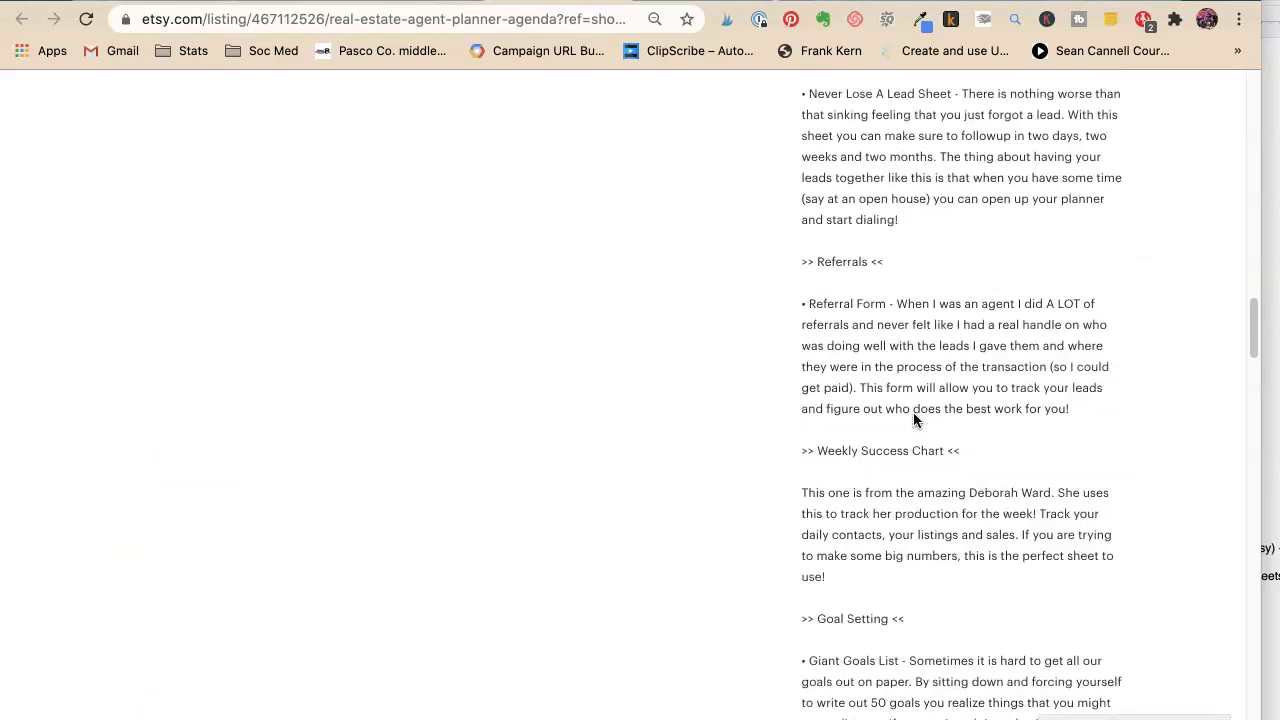
{"action": "scroll", "coordinate": [913, 415], "scroll_direction": "up", "scroll_amount": 15}
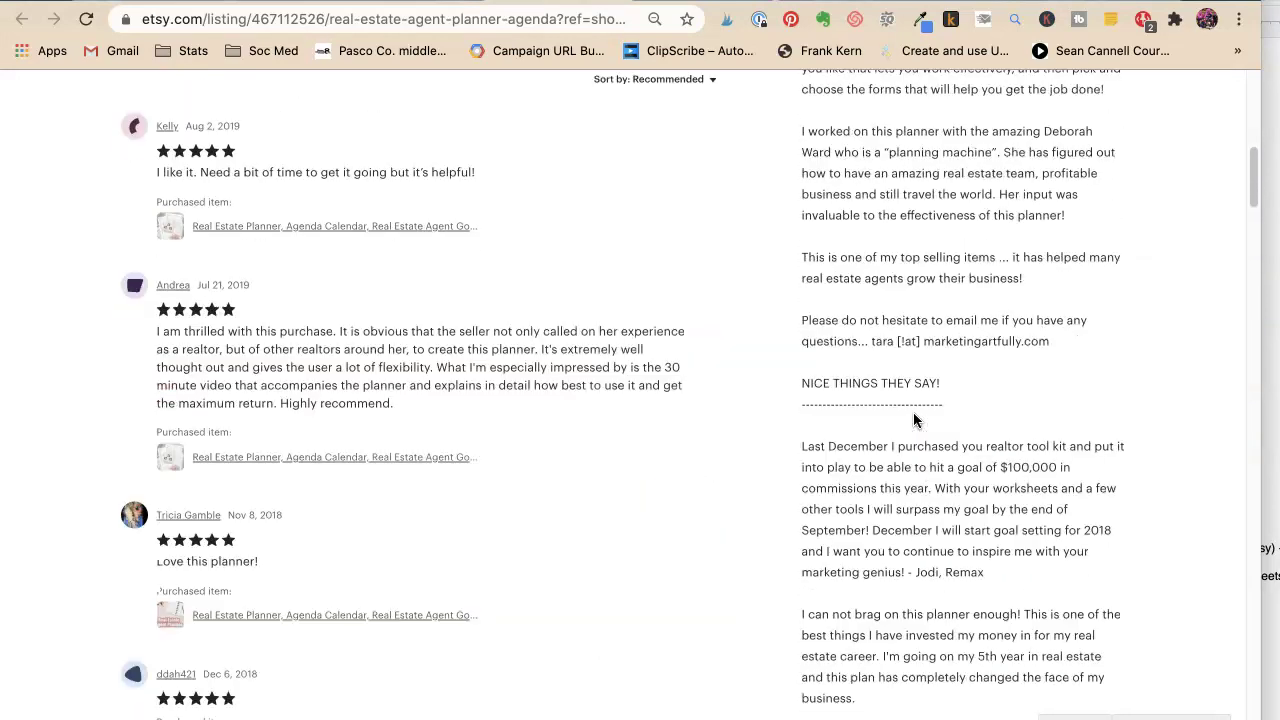
{"action": "scroll", "coordinate": [913, 418], "scroll_direction": "up", "scroll_amount": 5}
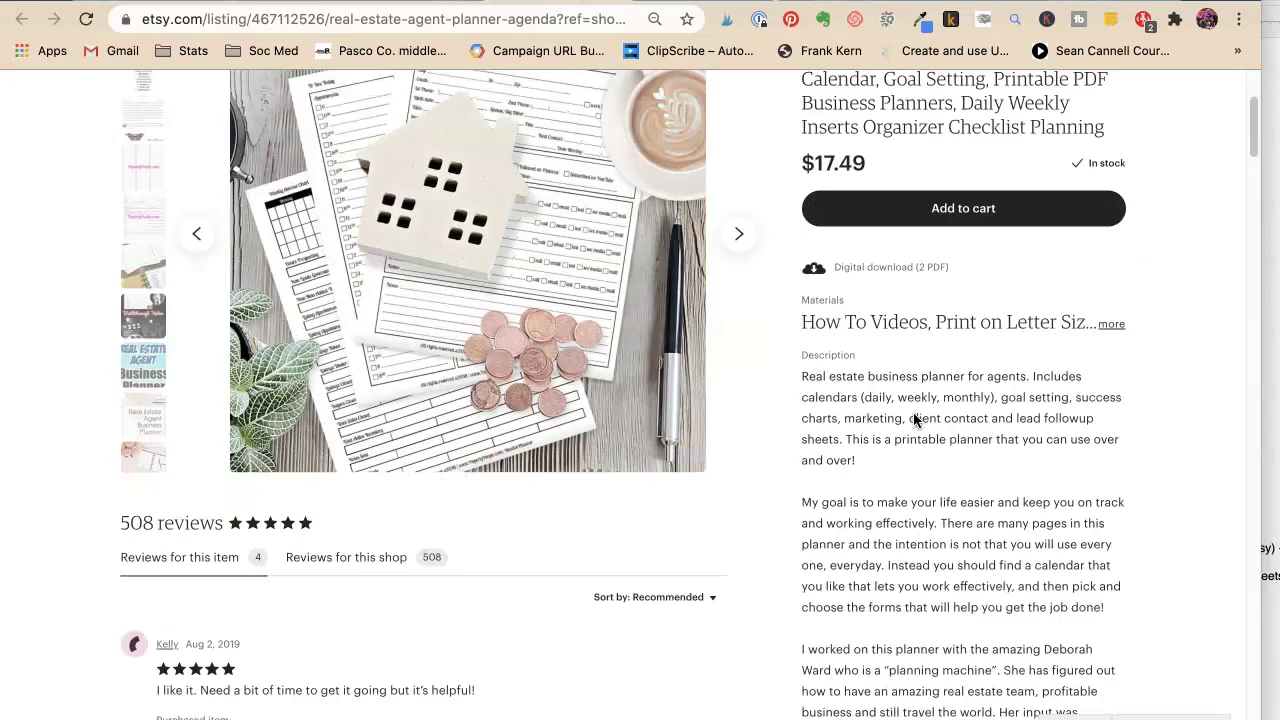
{"action": "left_click", "coordinate": [893, 425]}
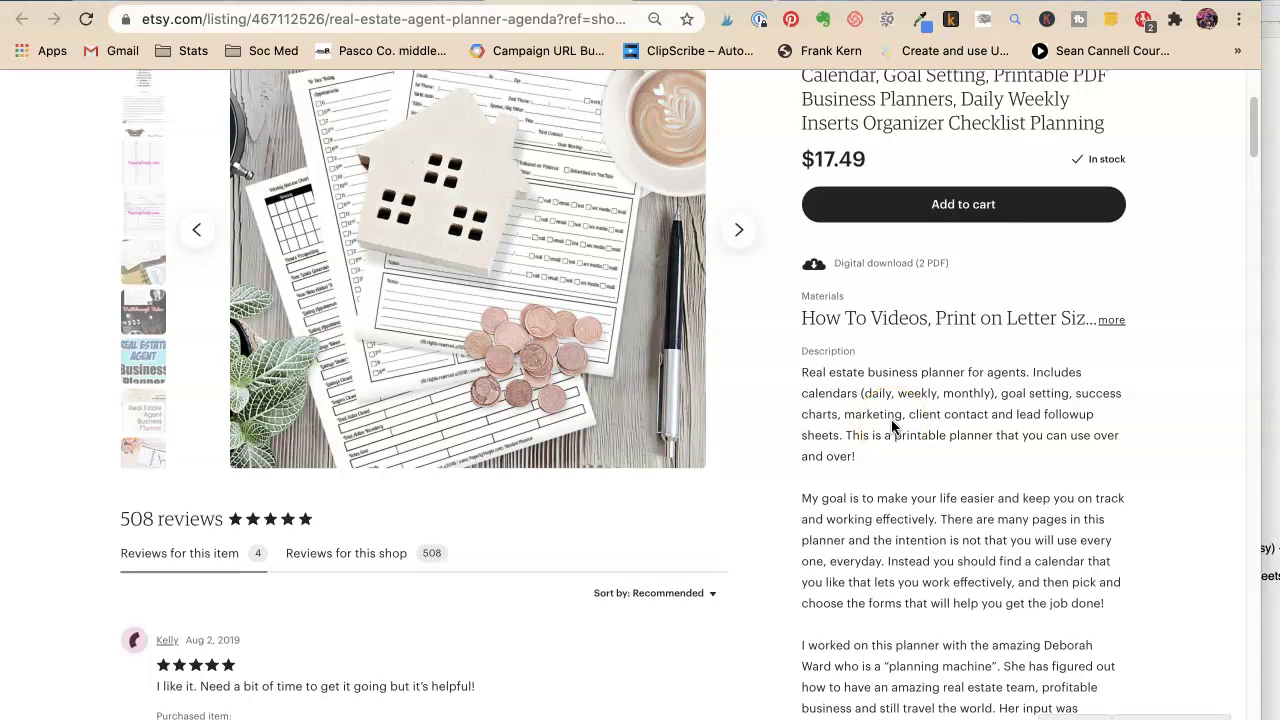
Step: In the Real Estate Agent Planner listing's editor, replace the description's first sentence with "This amazing planner will help you get your real estate biz in order!"
{"action": "left_click", "coordinate": [656, 53]}
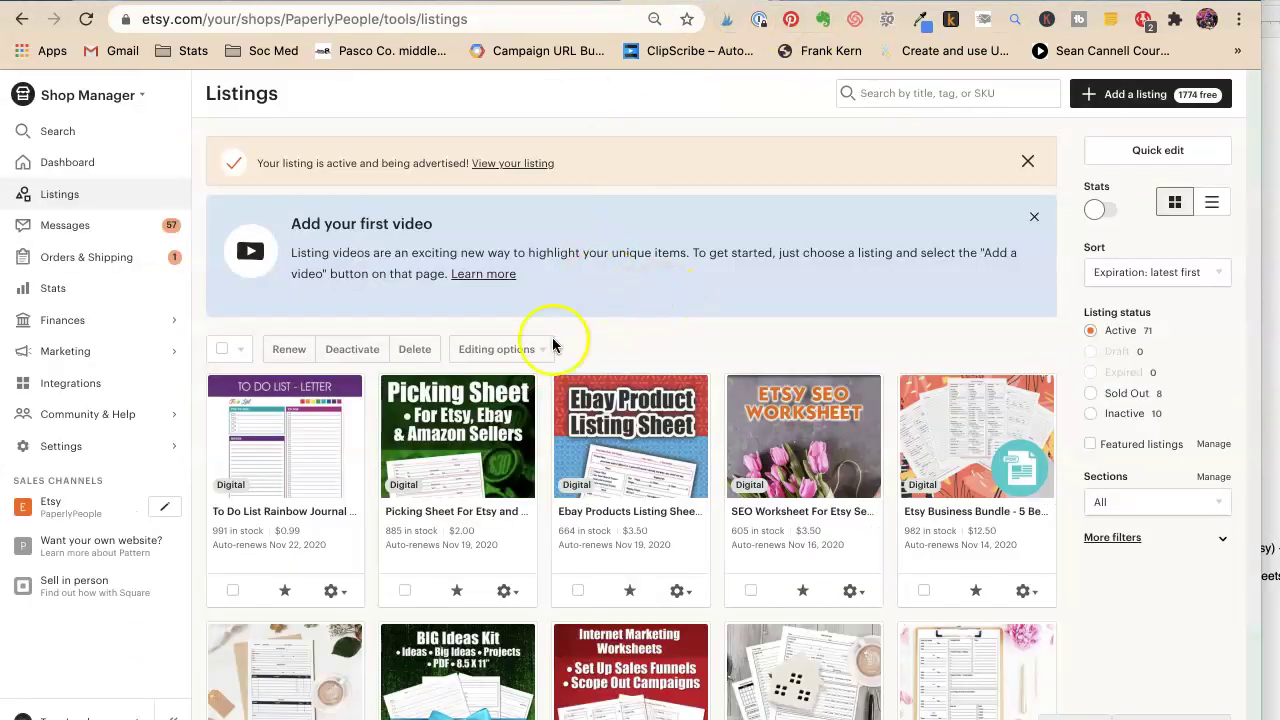
{"action": "left_click", "coordinate": [822, 658]}
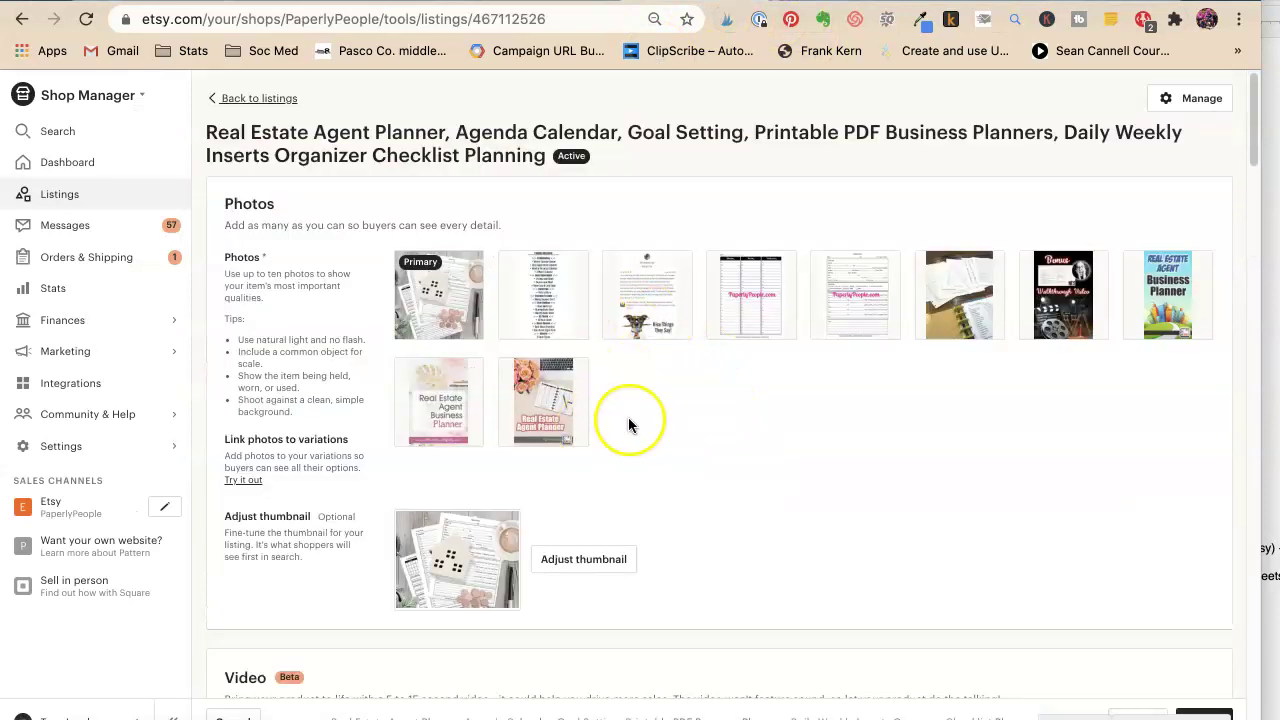
{"action": "scroll", "coordinate": [661, 416], "scroll_direction": "down", "scroll_amount": 3}
{"action": "scroll", "coordinate": [732, 420], "scroll_direction": "down", "scroll_amount": 10}
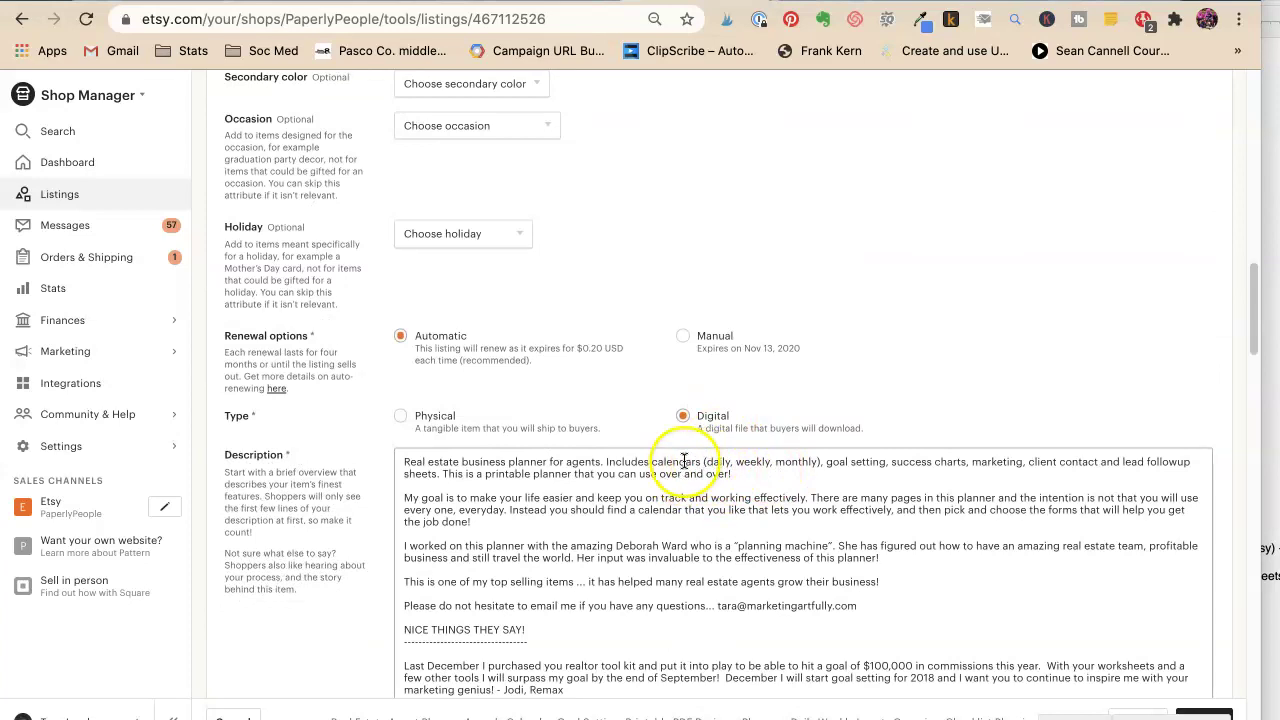
{"action": "left_click_drag", "start_coordinate": [605, 461], "coordinate": [378, 463]}
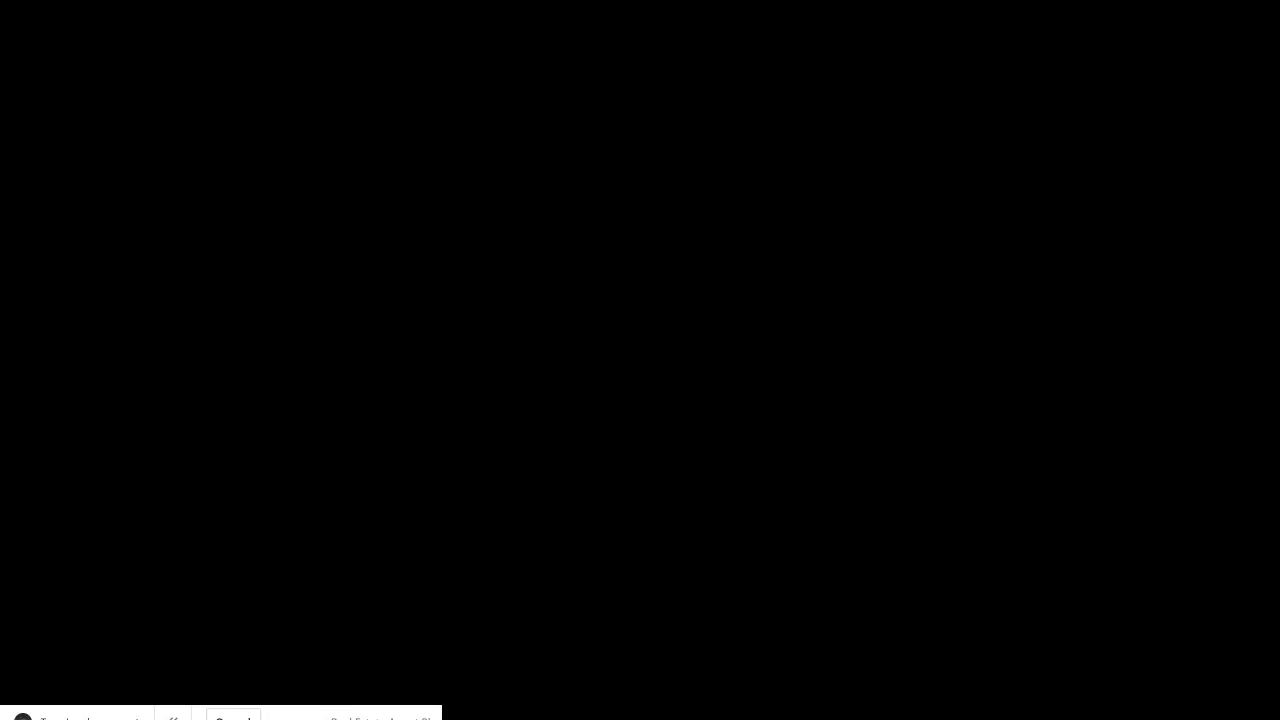
{"action": "key", "text": "BackSpace"}
{"action": "type", "text": "This ama"}
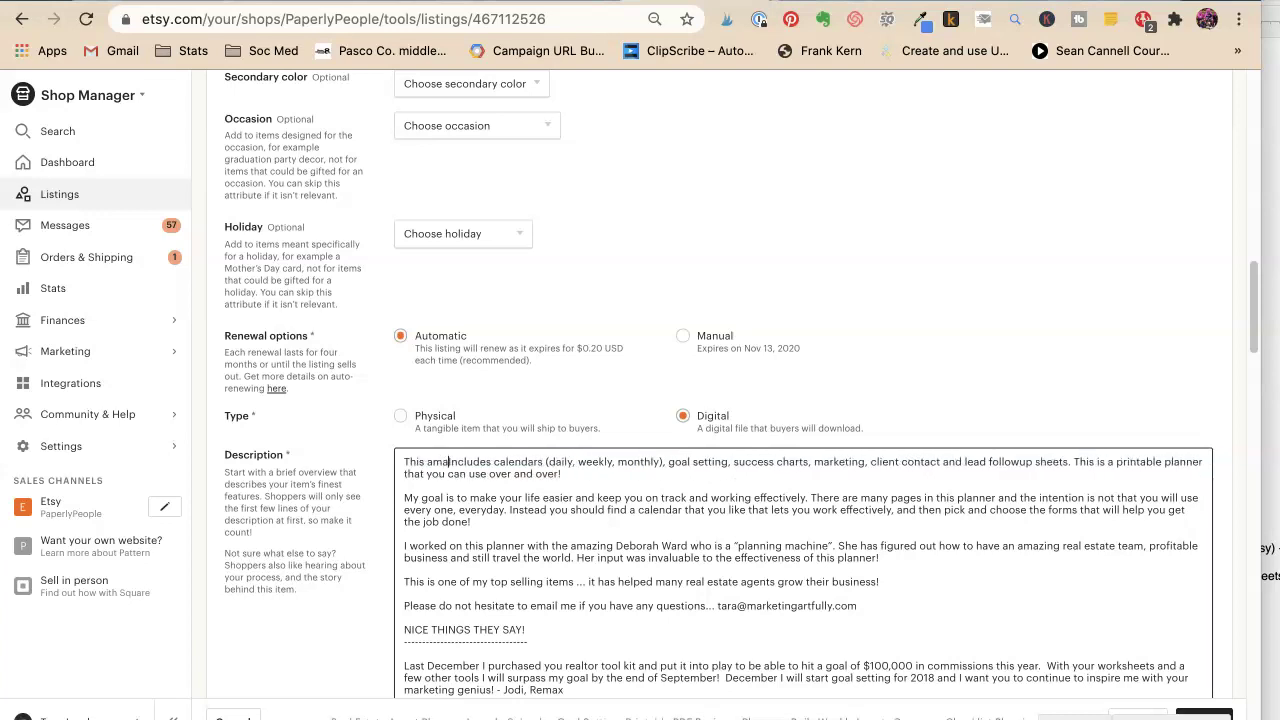
{"action": "type", "text": "zing planni"}
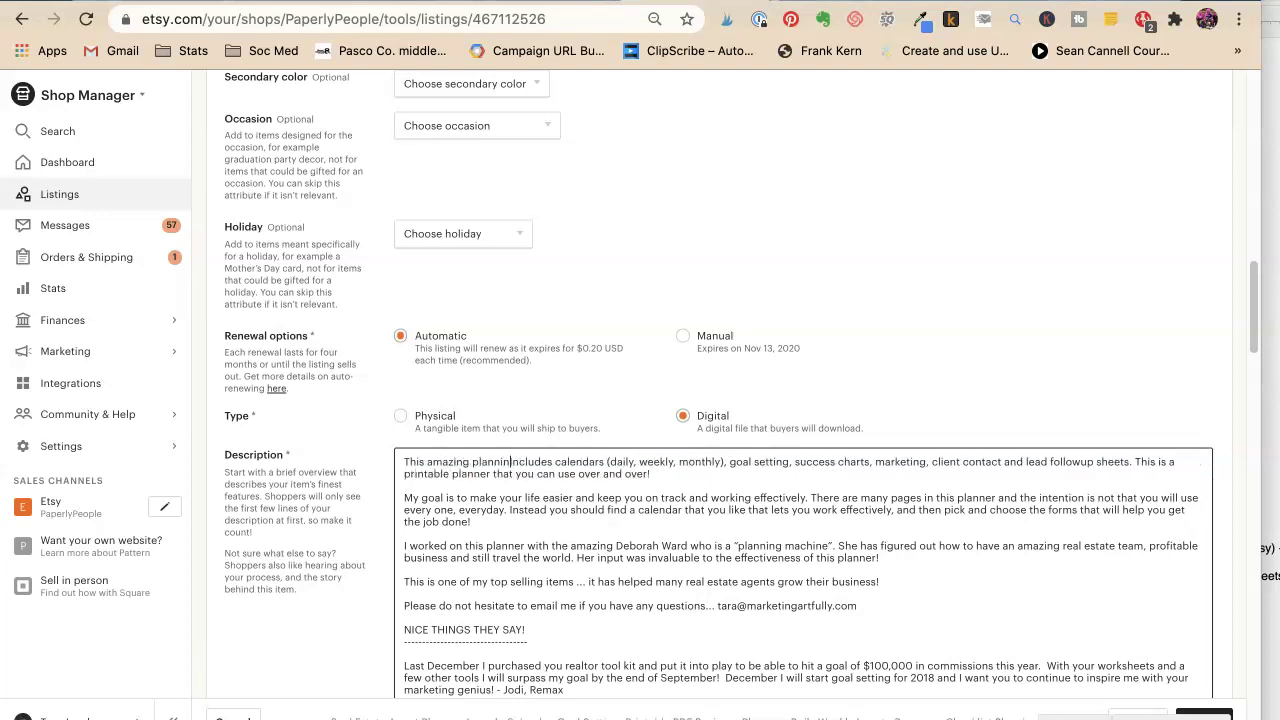
{"action": "type", "text": "er will h"}
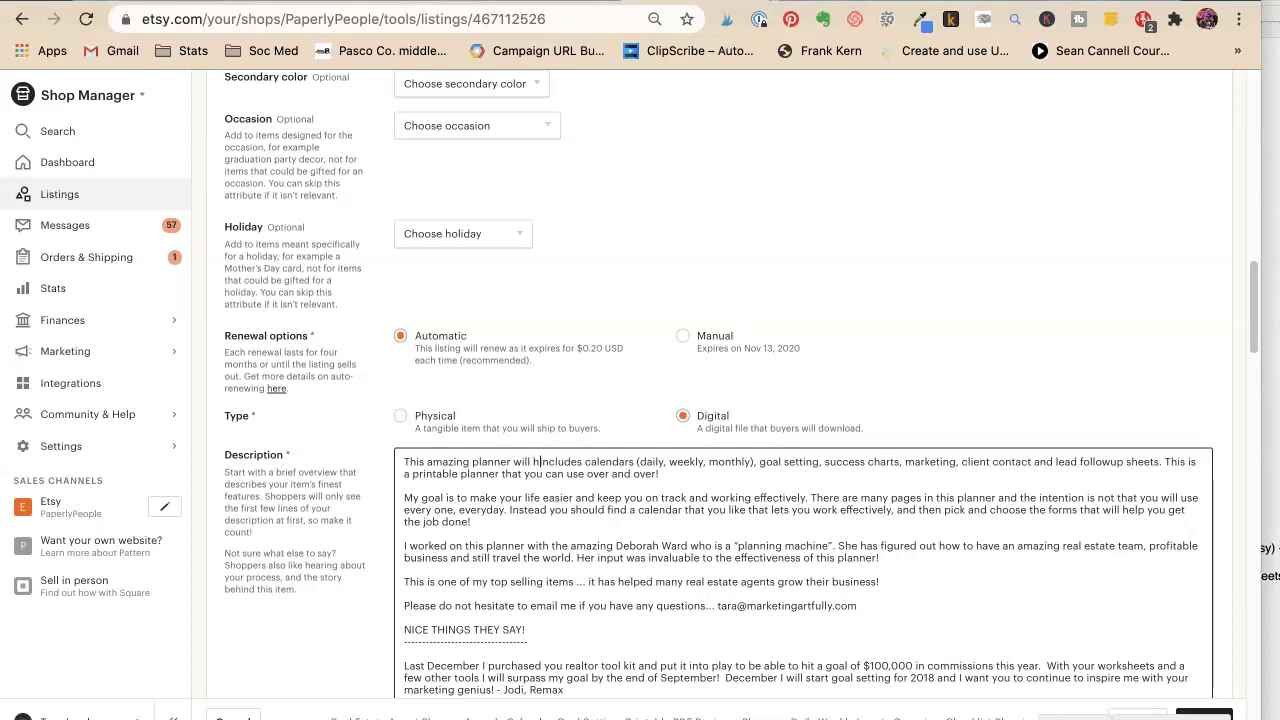
{"action": "type", "text": "elp you get ou"}
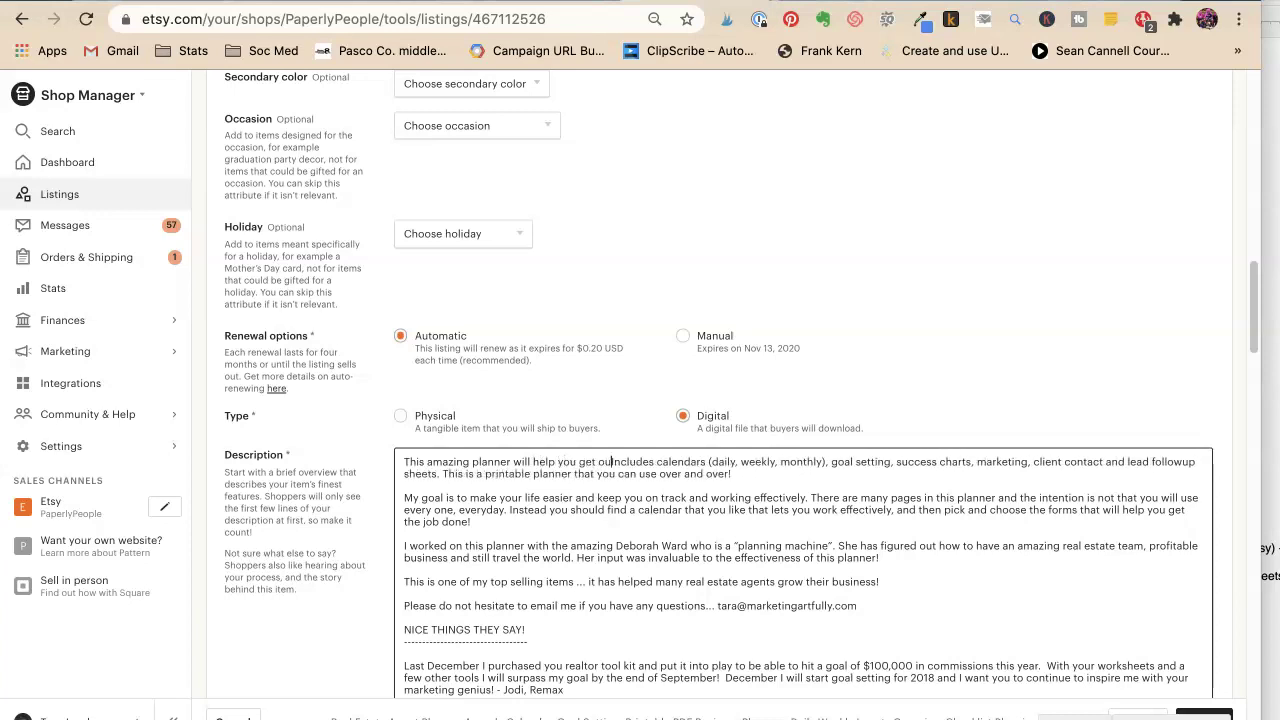
{"action": "type", "text": "r real se"}
{"action": "key", "text": "Delete"}
{"action": "type", "text": "I"}
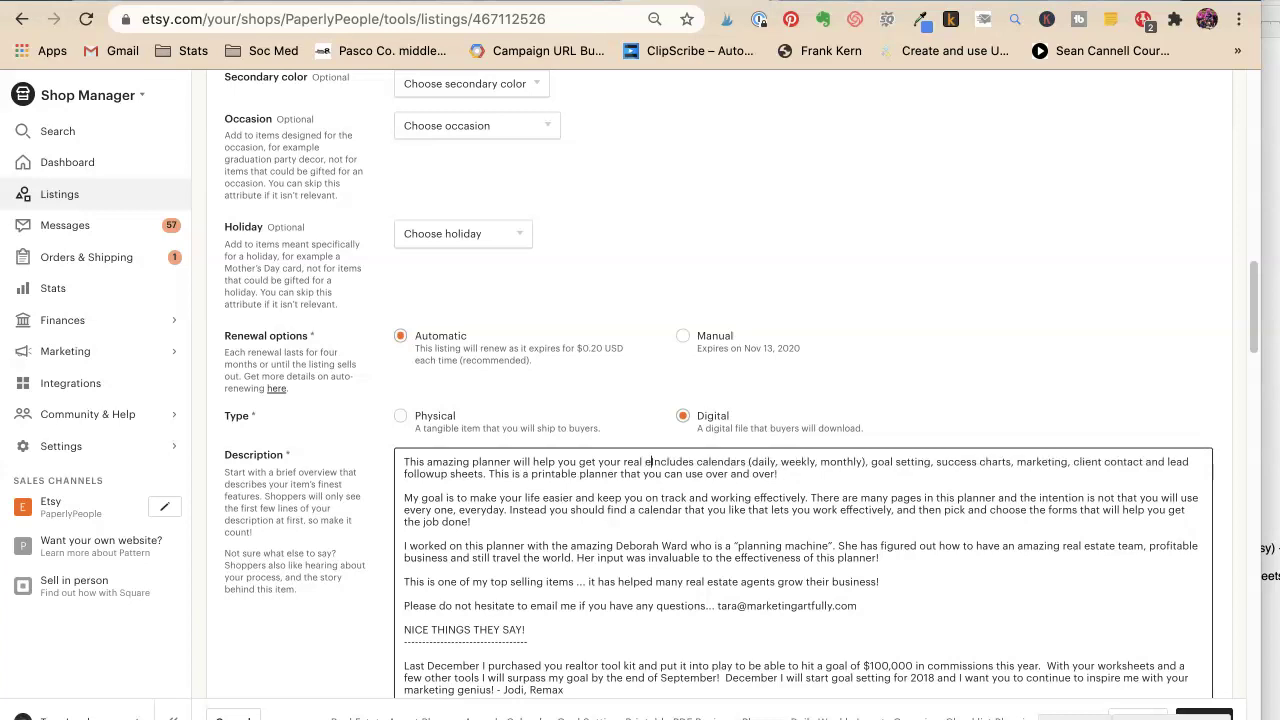
{"action": "type", "text": "tate"}
{"action": "type", "text": " biz in order! S"}
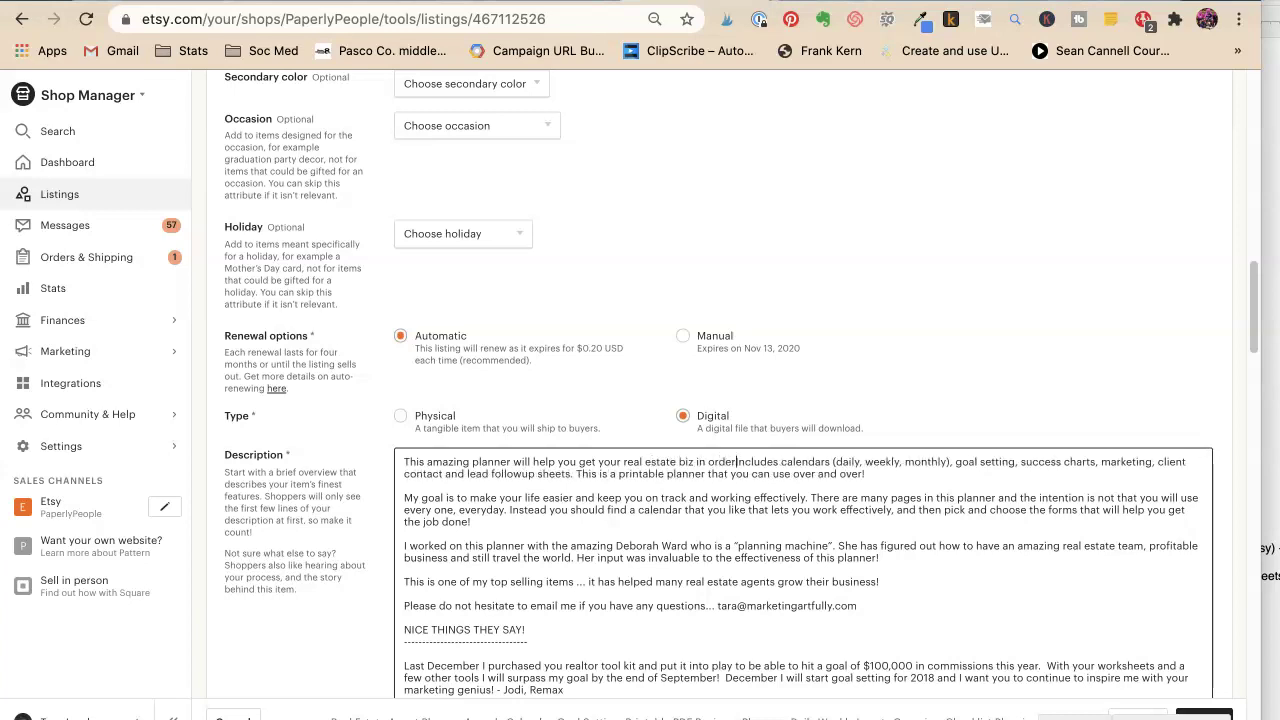
Step: Continue the opening with "Stop feeling like you are TOO BUSY and start taking control." and put the "Includes calendars" text in its own paragraph
{"action": "type", "text": "top"}
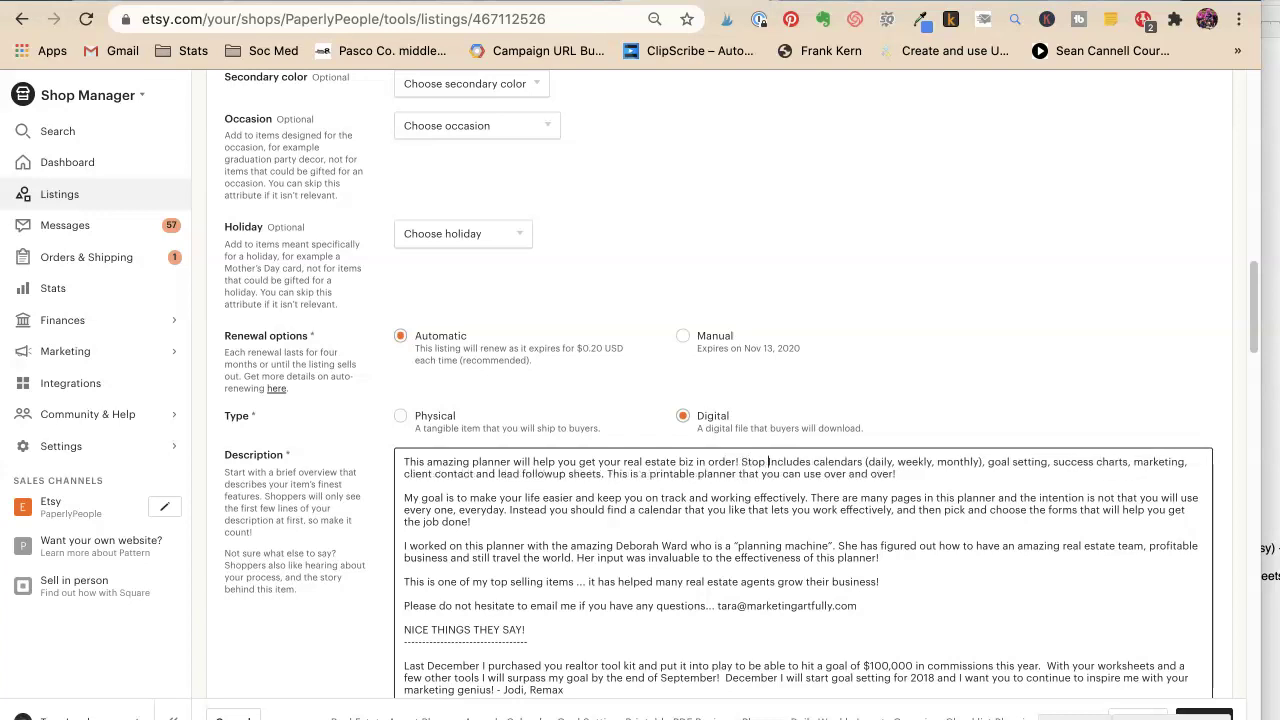
{"action": "key", "text": "Return"}
{"action": "key", "text": "Return"}
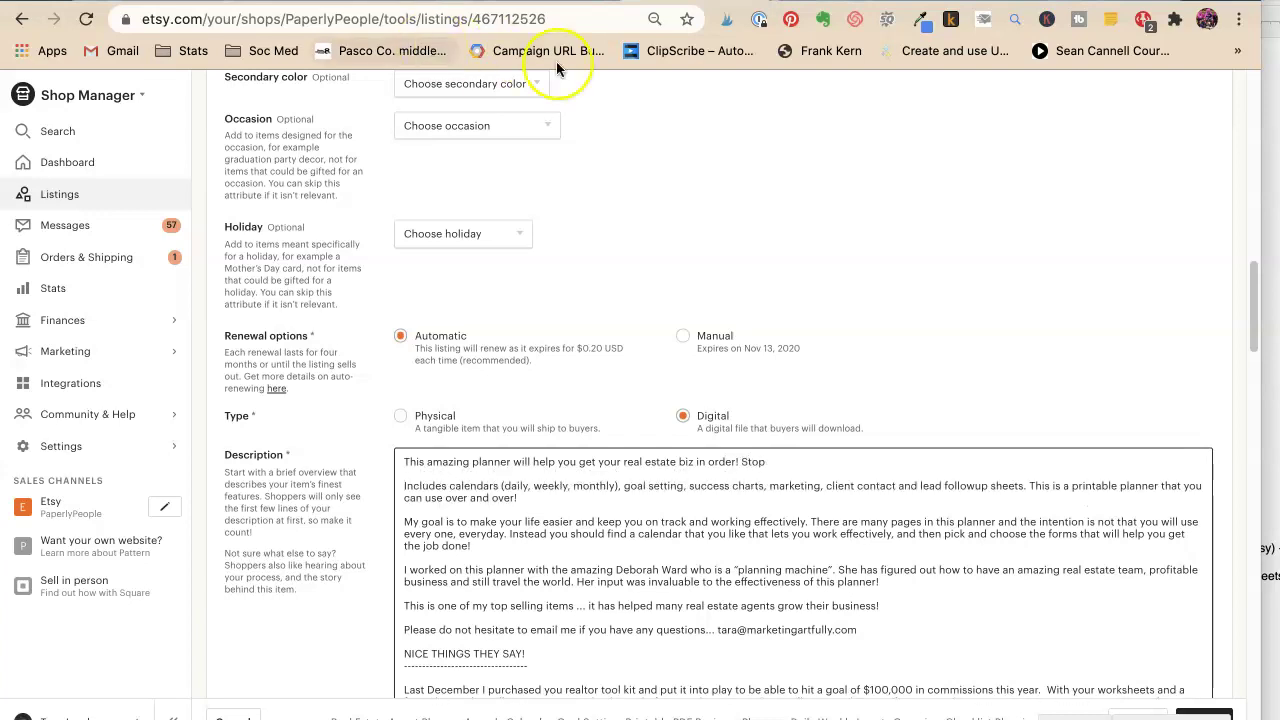
{"action": "left_click", "coordinate": [821, 468]}
{"action": "type", "text": "feeling like you are TOO BUSY a"}
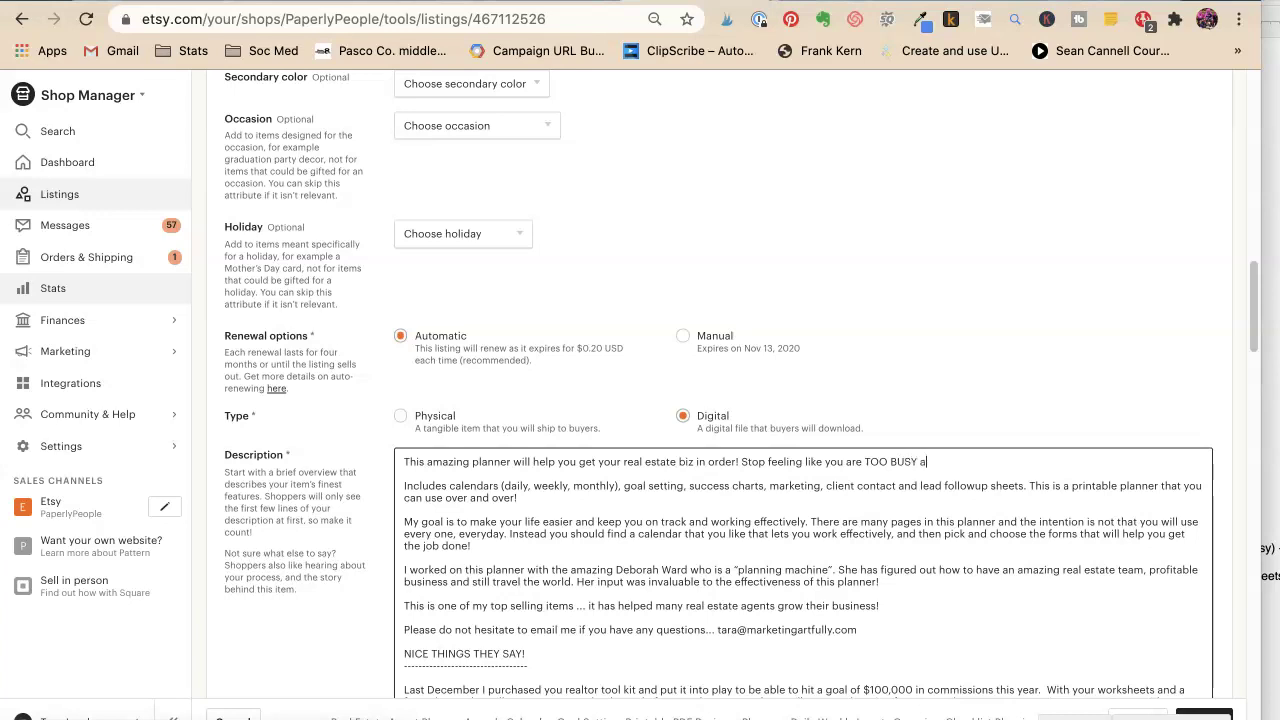
{"action": "type", "text": "nd start taking control."}
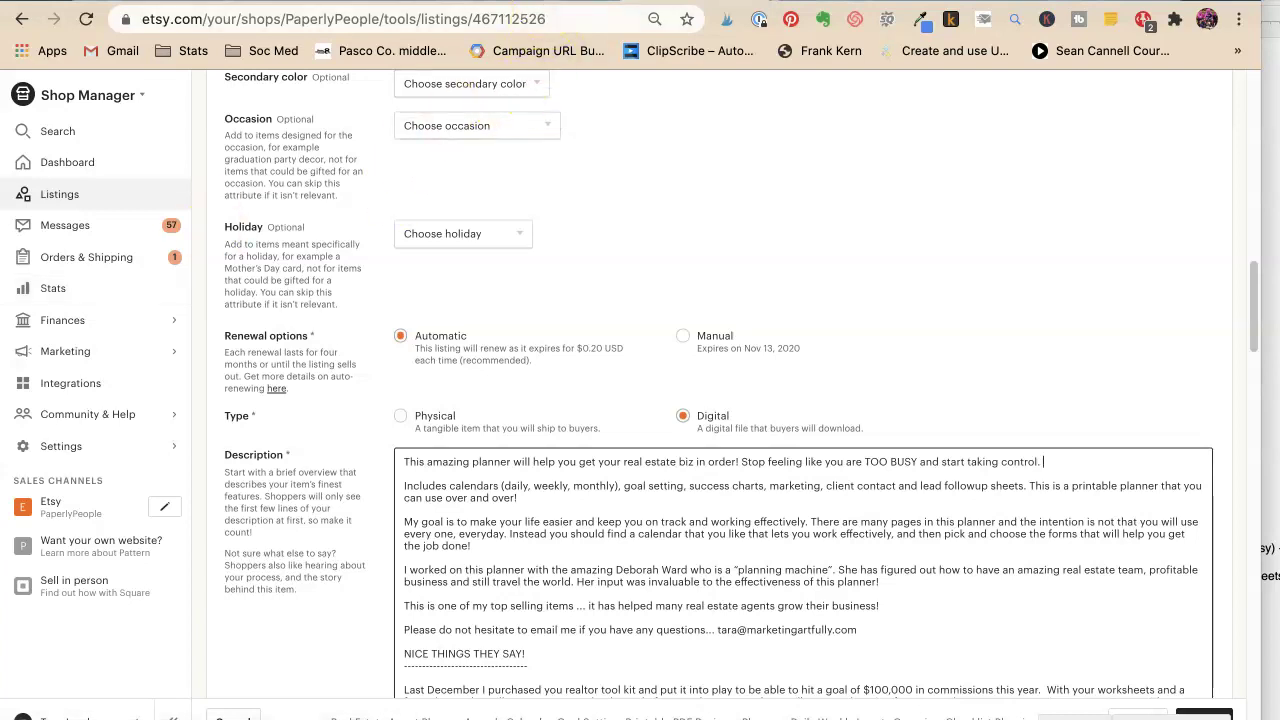
Step: Look up the Real Estate Agent Planner's number of orders in the shop's stats for all time
{"action": "left_click", "coordinate": [546, 3]}
{"action": "left_click", "coordinate": [445, 19]}
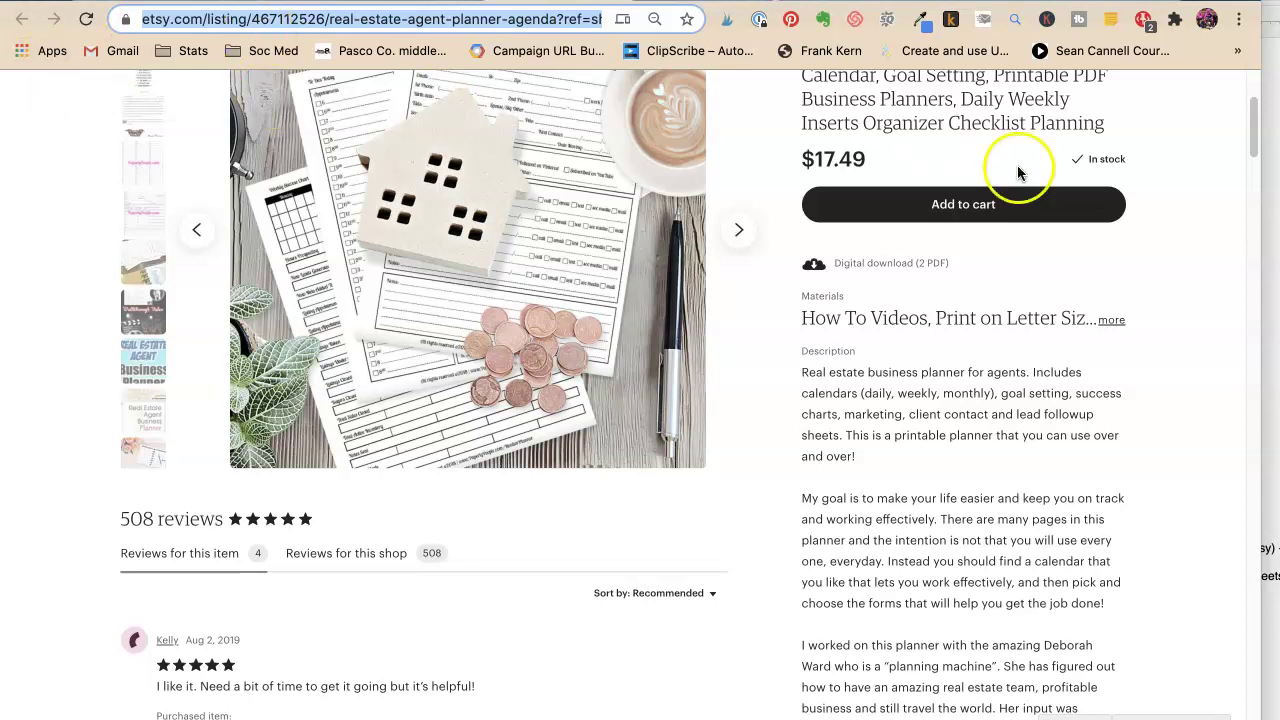
{"action": "scroll", "coordinate": [1040, 220], "scroll_direction": "up", "scroll_amount": 3}
{"action": "left_click", "coordinate": [1018, 86]}
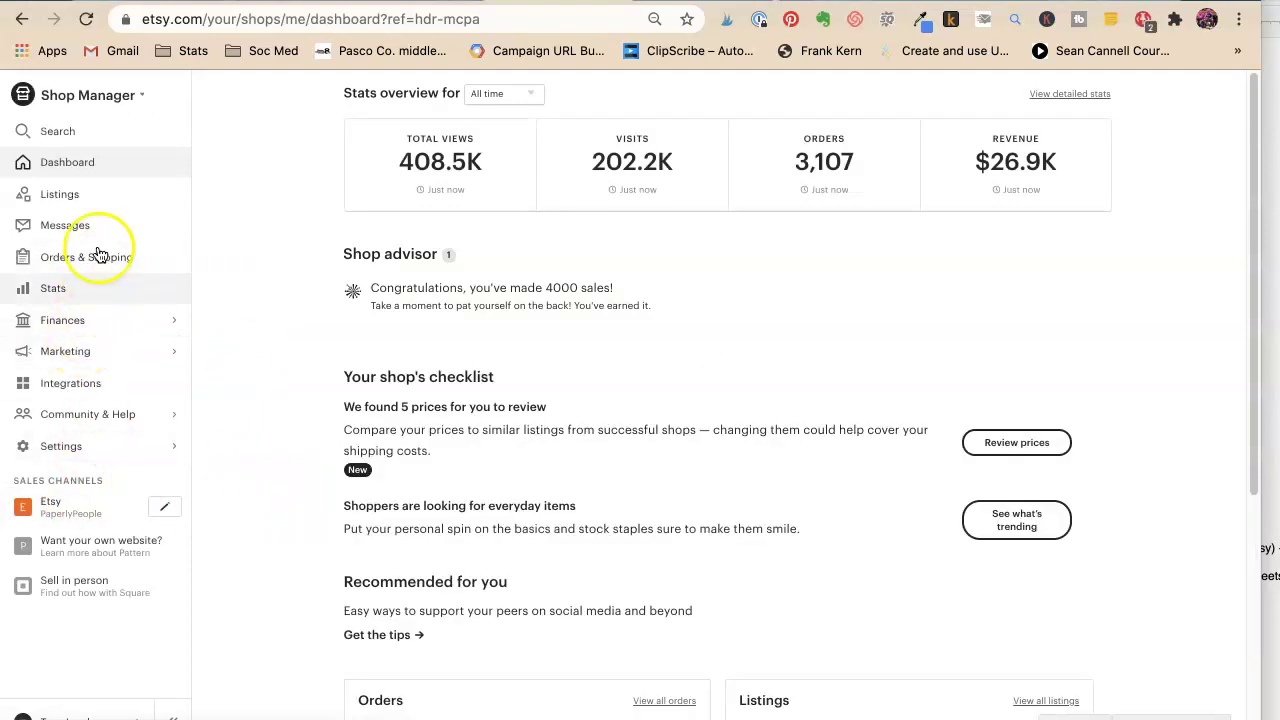
{"action": "left_click", "coordinate": [88, 289]}
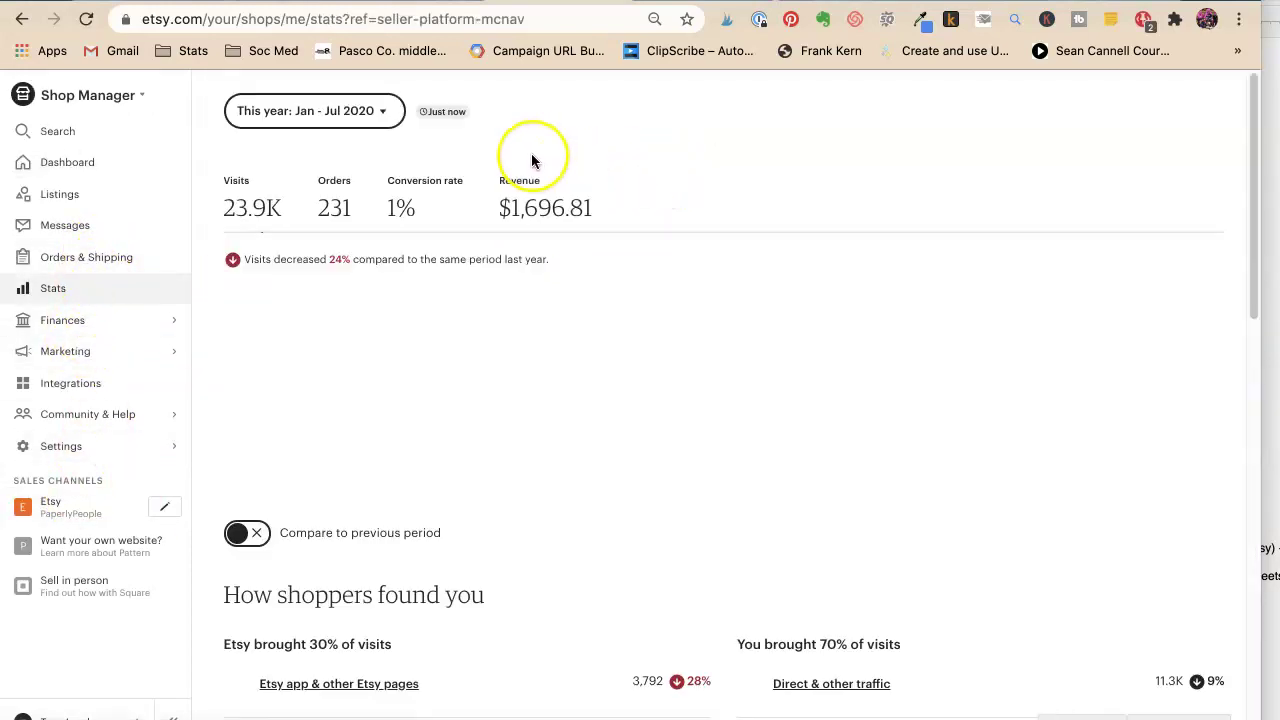
{"action": "left_click", "coordinate": [337, 110]}
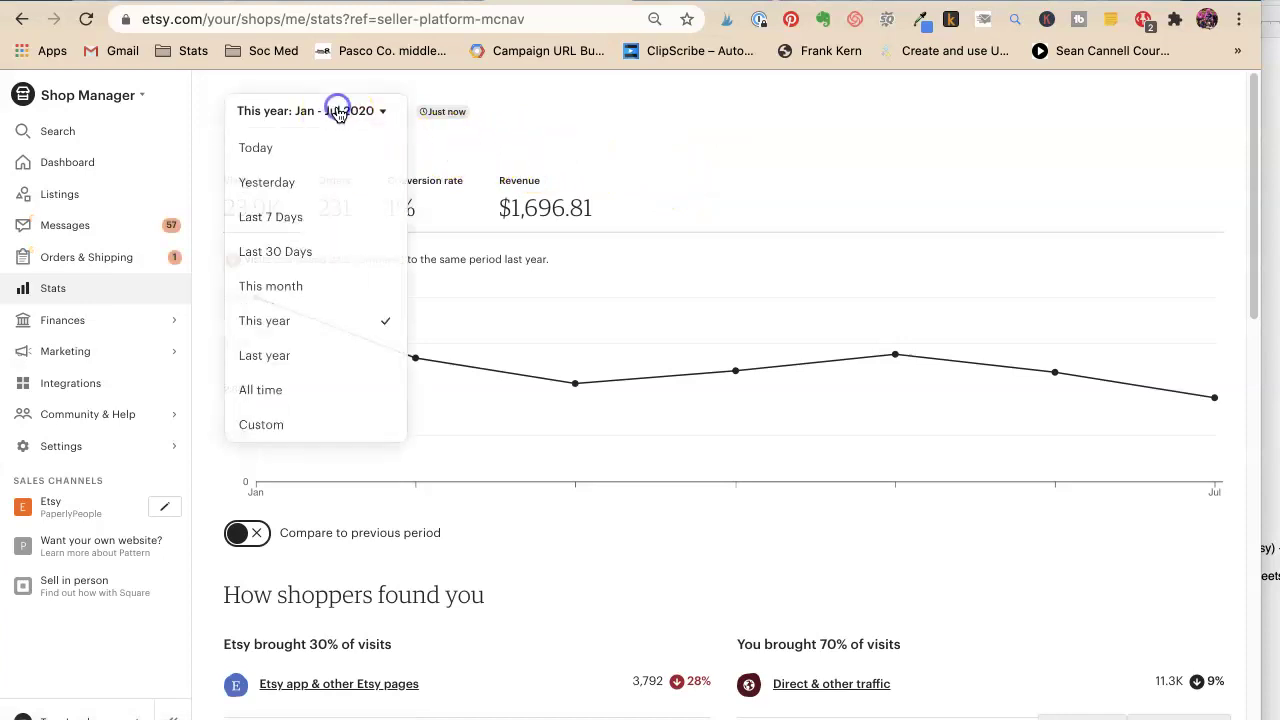
{"action": "left_click", "coordinate": [280, 384]}
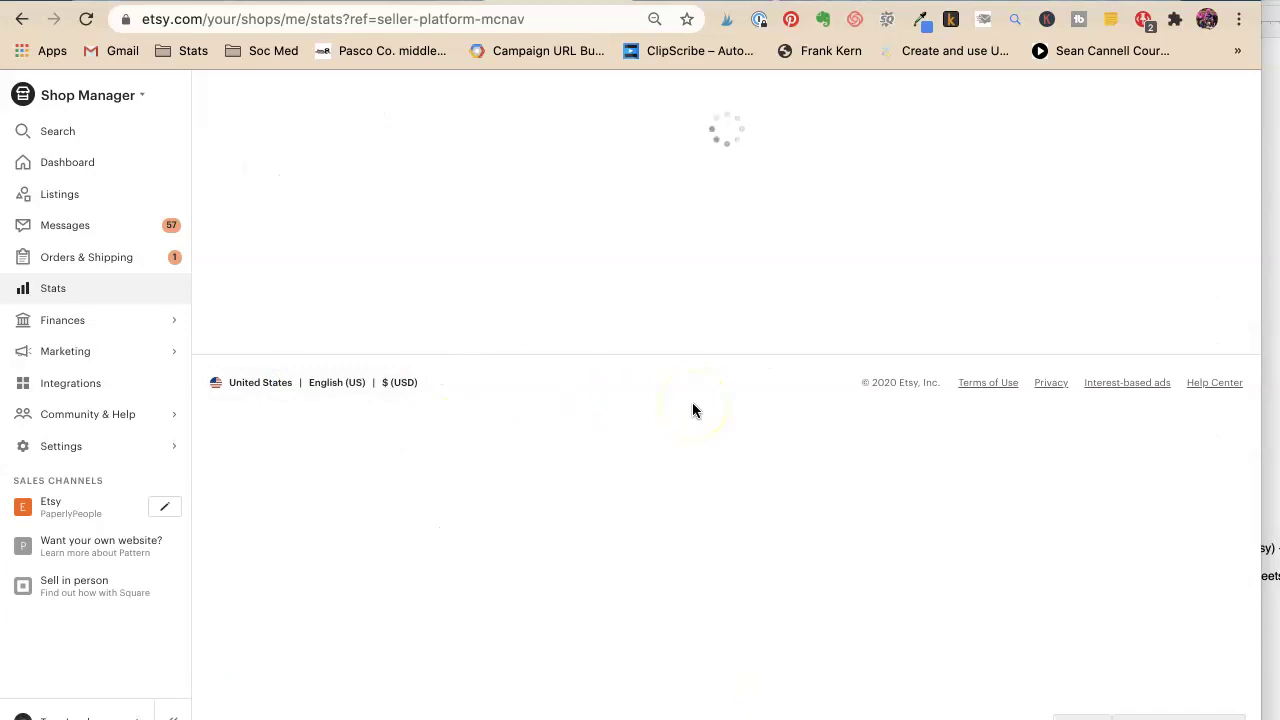
{"action": "scroll", "coordinate": [692, 410], "scroll_direction": "down", "scroll_amount": 4}
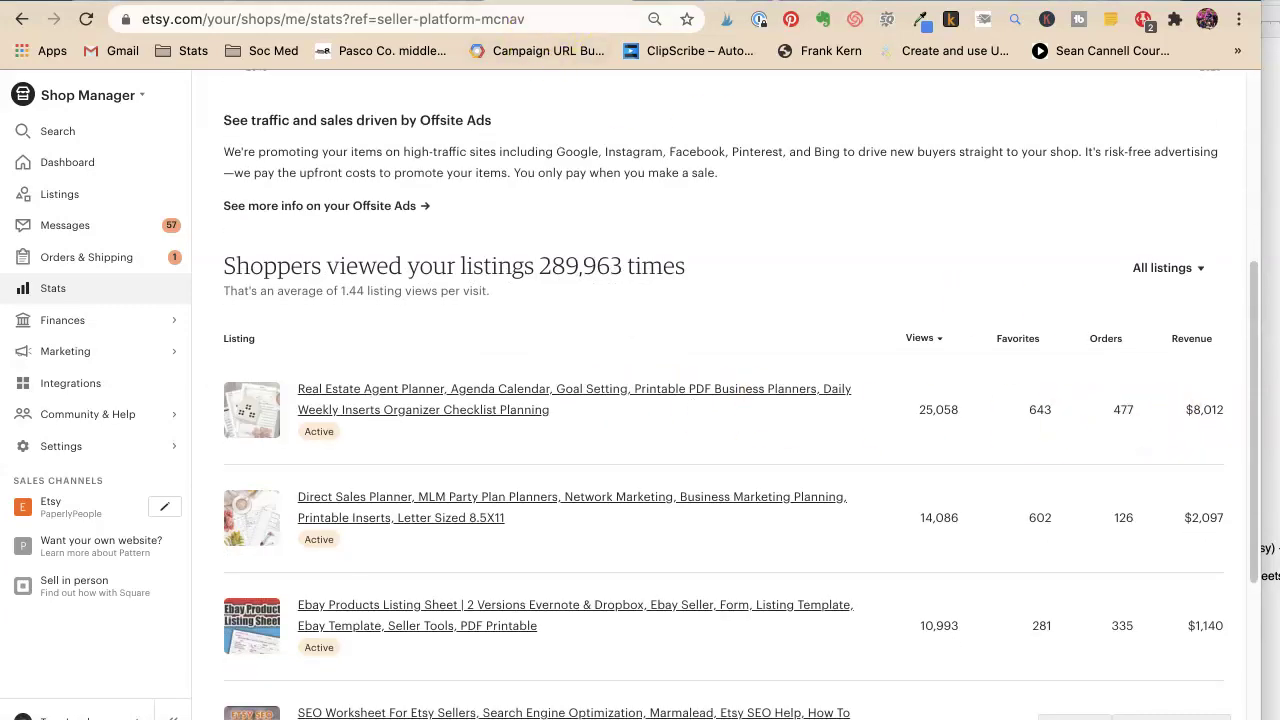
Step: Append "Almost 500 agents have use this planner to reduce their stress and anxiety about losing leads, missing deadlines and generally being crazy busy!" to the opening paragraph
{"action": "left_click", "coordinate": [721, 1]}
{"action": "left_click", "coordinate": [1045, 462]}
{"action": "type", "text": "Almost 500 agents"}
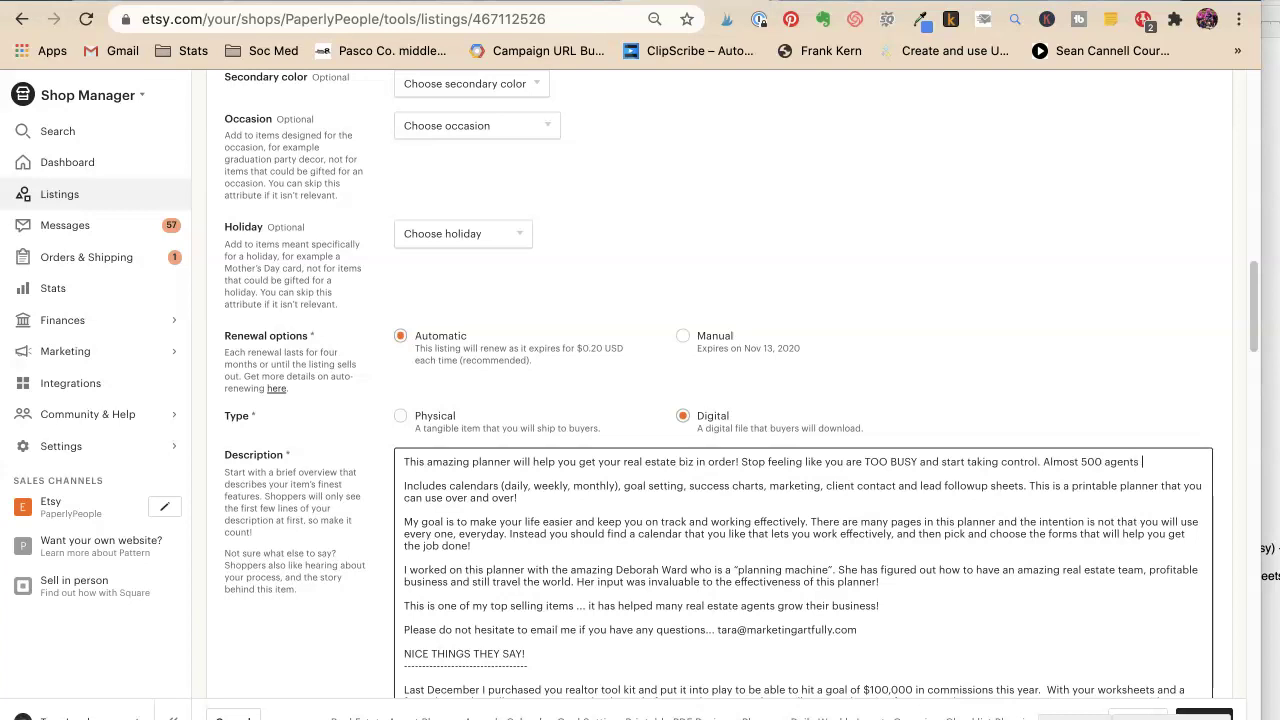
{"action": "type", "text": "have use this "}
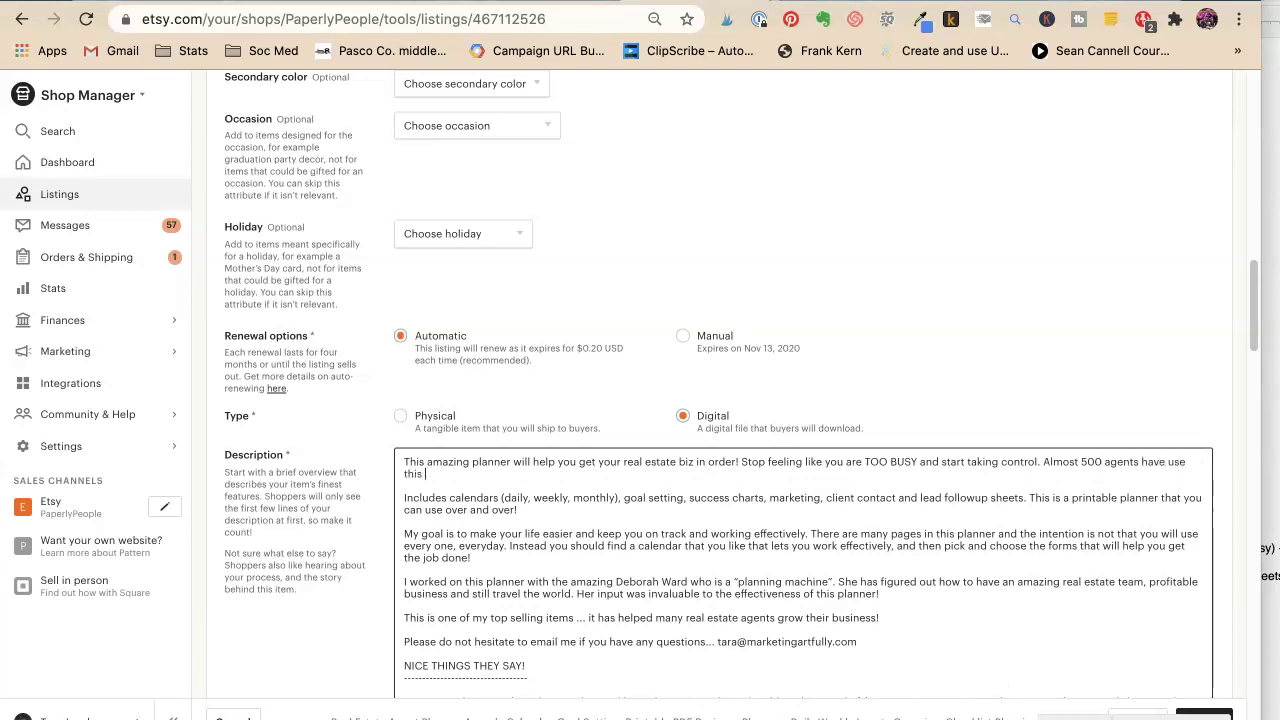
{"action": "type", "text": "planner to reduce their stress and anxiety"}
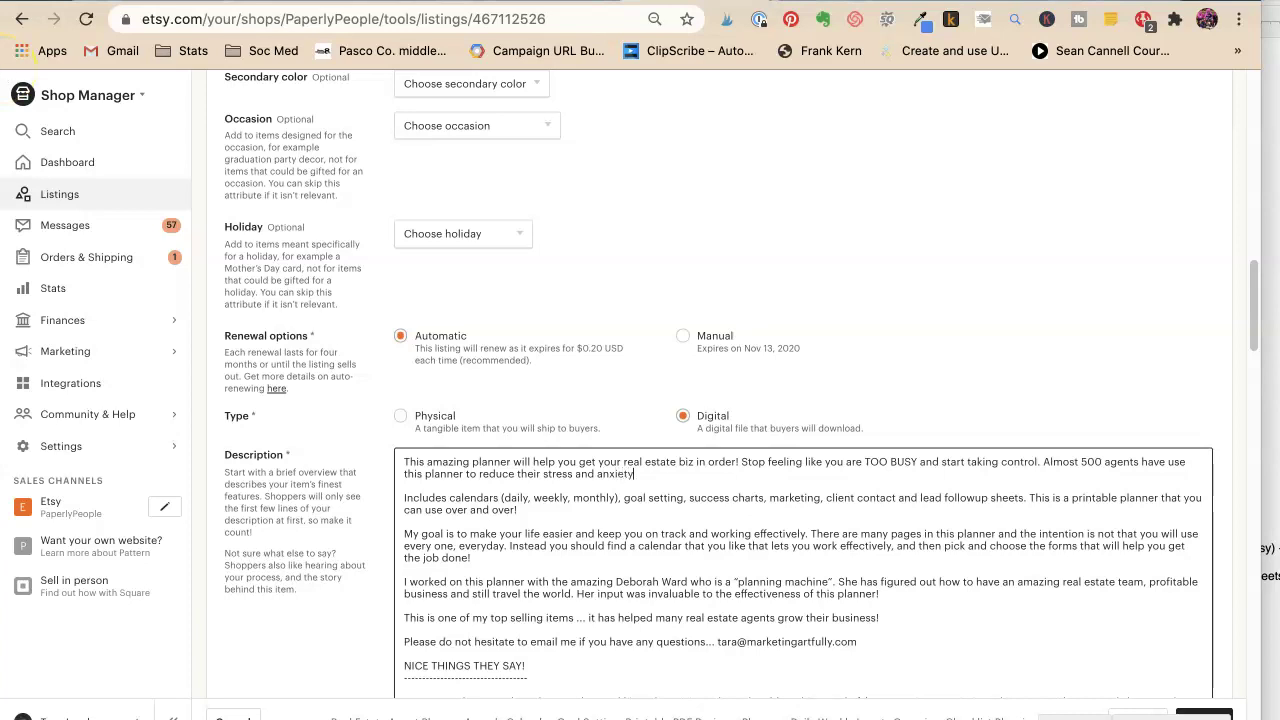
{"action": "type", "text": "abo"}
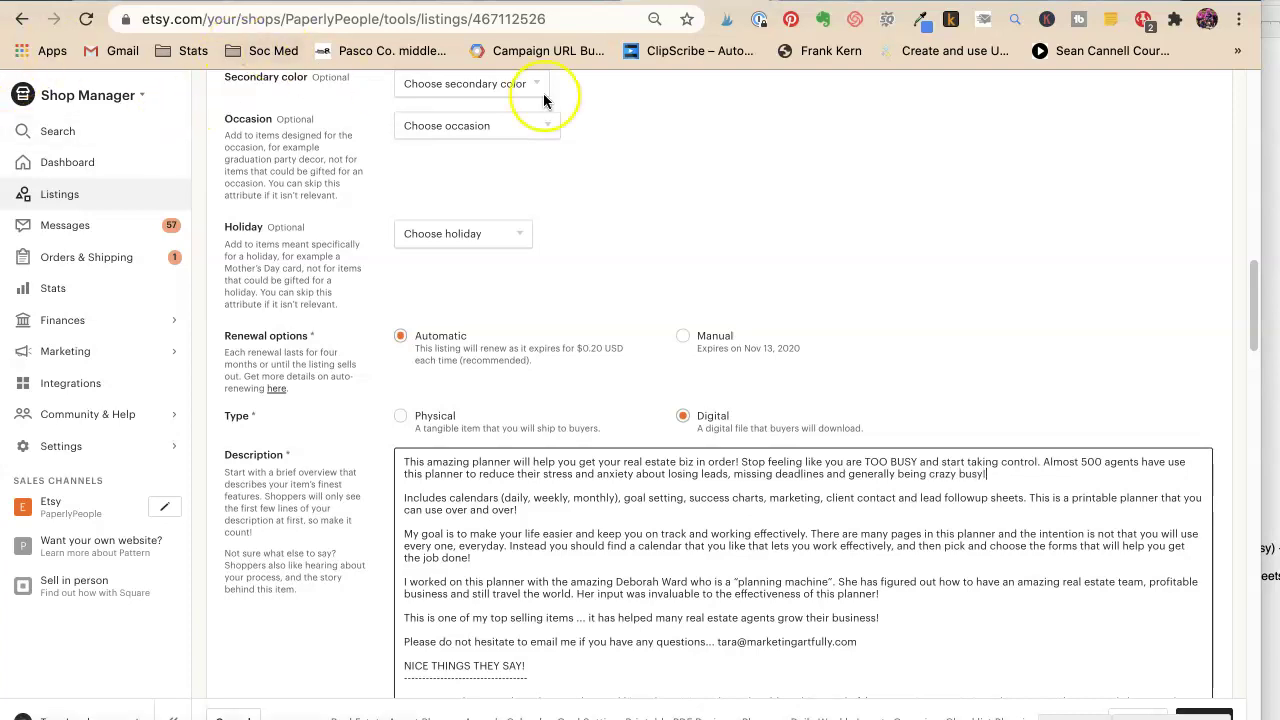
Step: Publish the rewritten description and proofread its opening paragraph on the public Real Estate Agent Planner listing
{"action": "scroll", "coordinate": [760, 390], "scroll_direction": "down", "scroll_amount": 5}
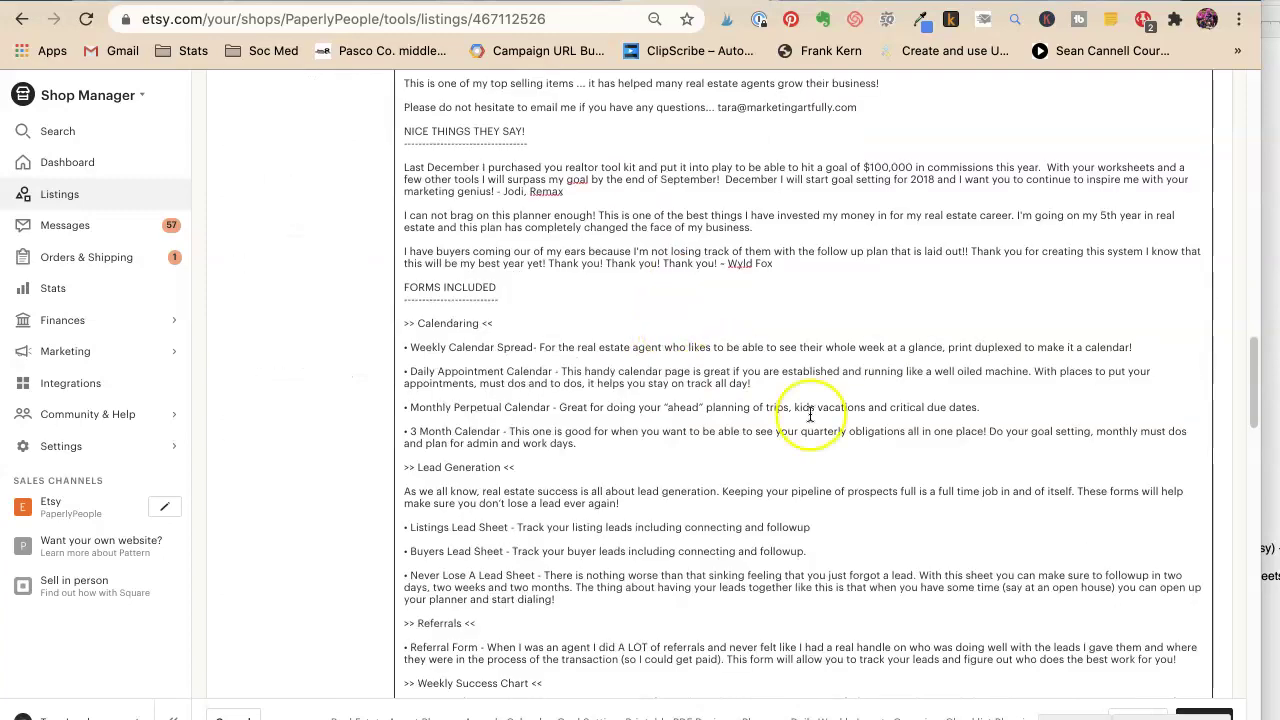
{"action": "left_click", "coordinate": [1197, 712]}
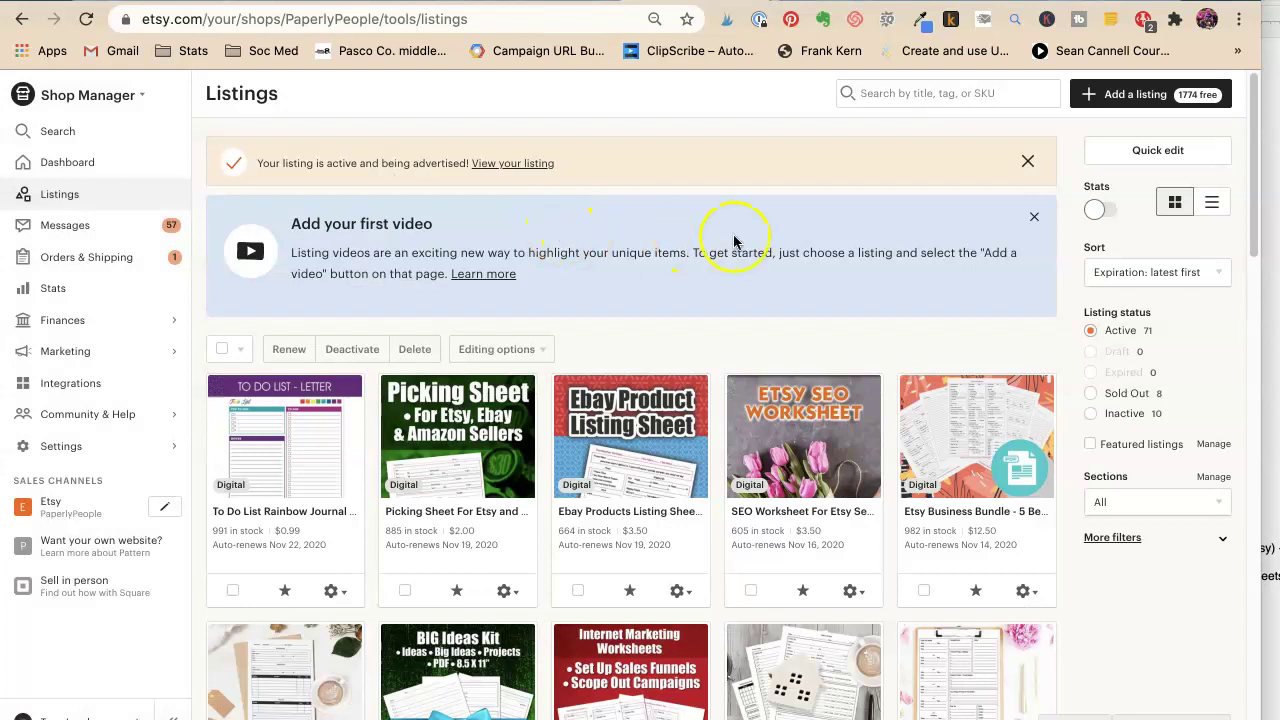
{"action": "left_click", "coordinate": [510, 163]}
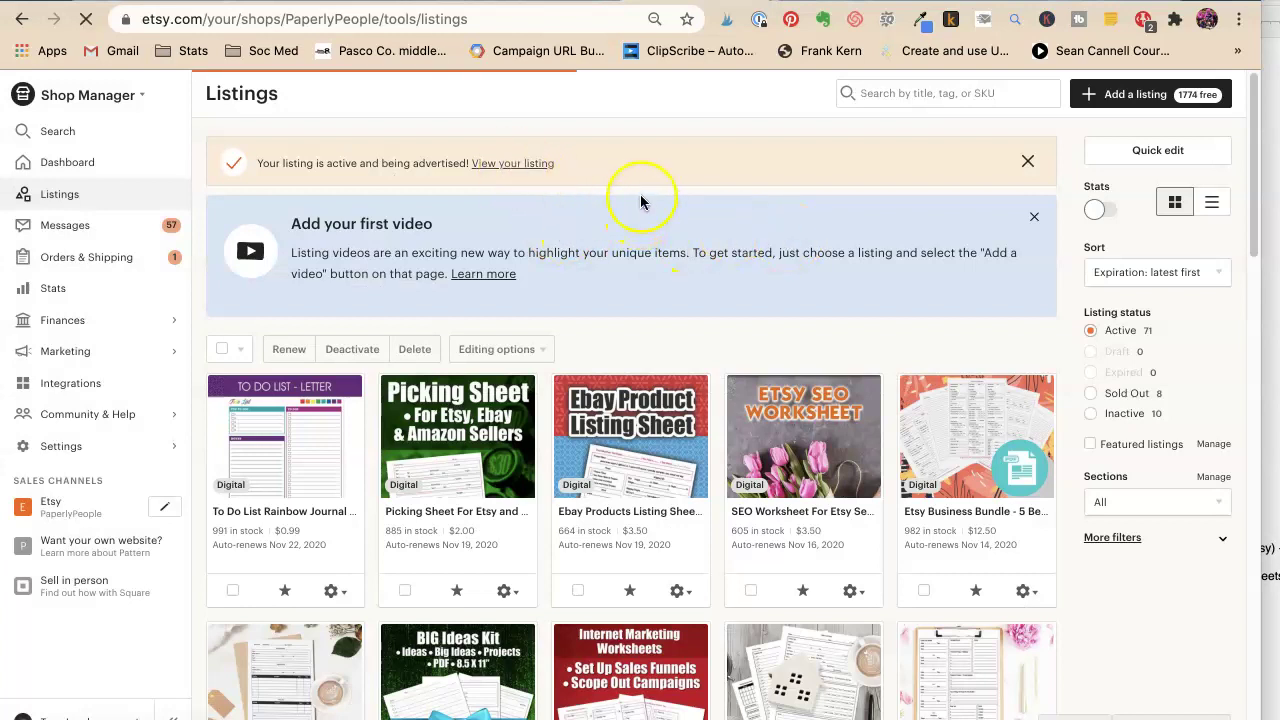
{"action": "scroll", "coordinate": [648, 210], "scroll_direction": "down", "scroll_amount": 3}
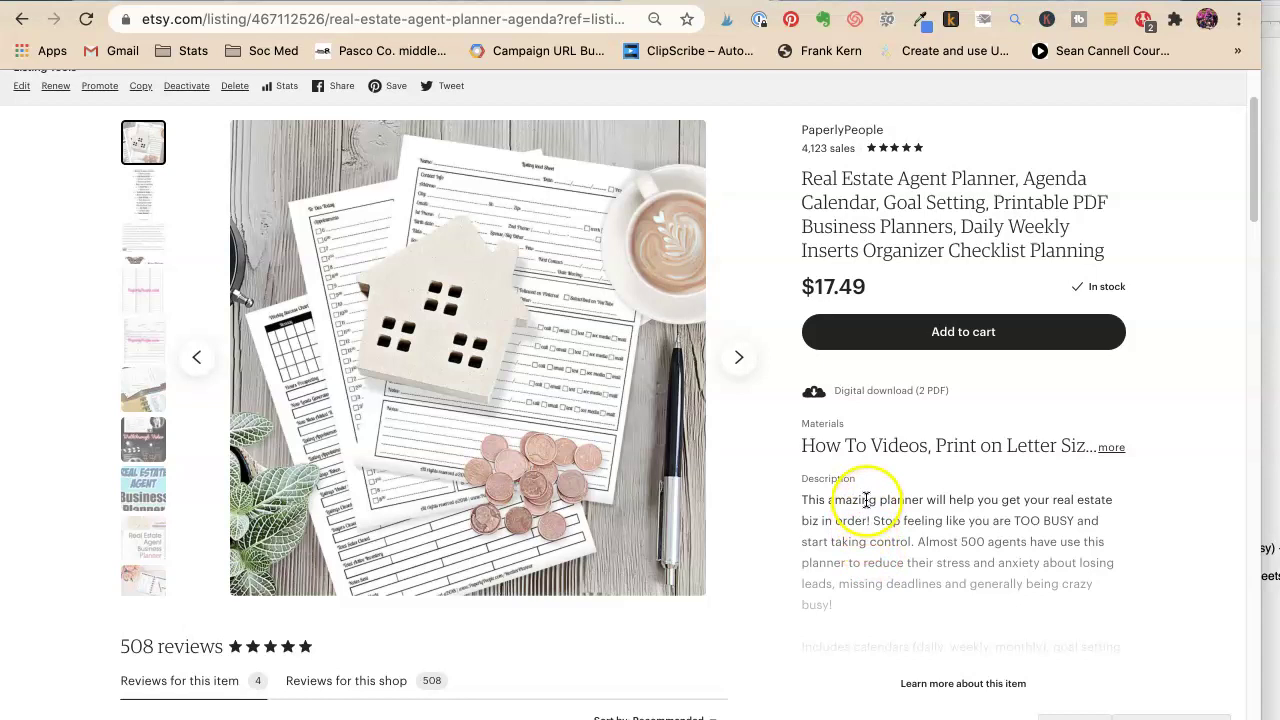
{"action": "scroll", "coordinate": [865, 495], "scroll_direction": "down", "scroll_amount": 1}
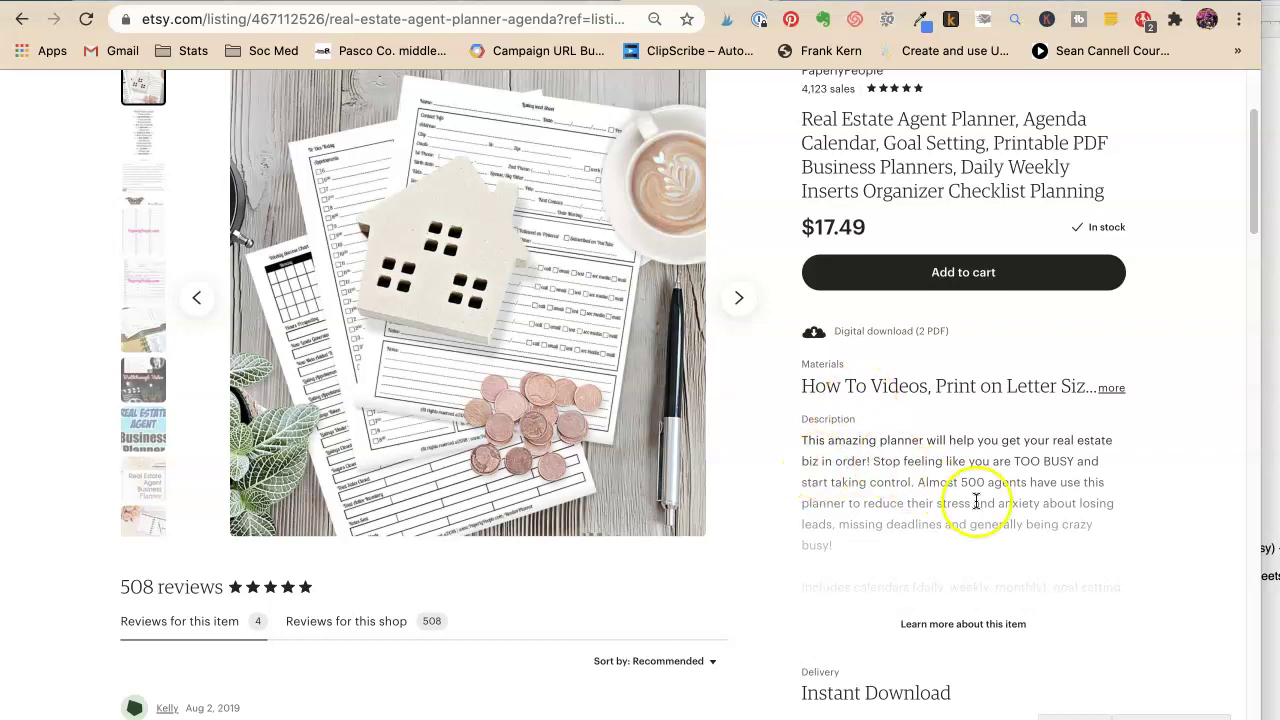
{"action": "scroll", "coordinate": [910, 520], "scroll_direction": "down", "scroll_amount": 1}
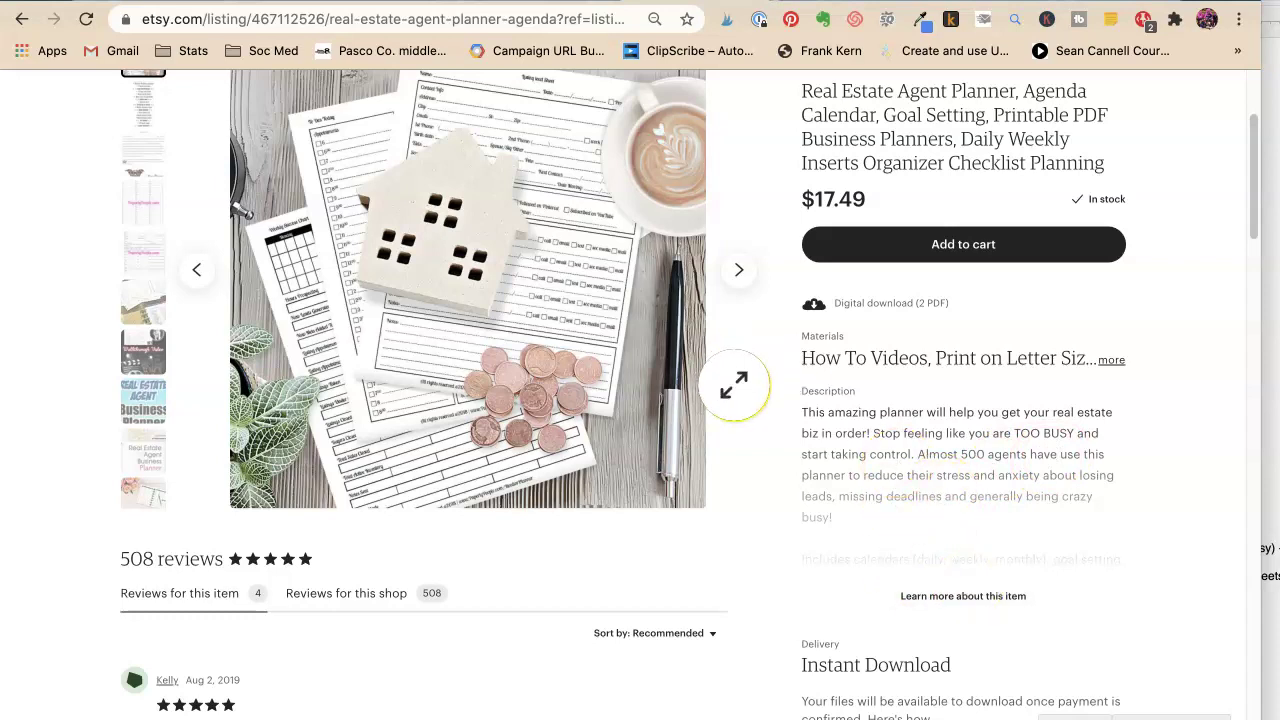
{"action": "scroll", "coordinate": [737, 383], "scroll_direction": "up", "scroll_amount": 2}
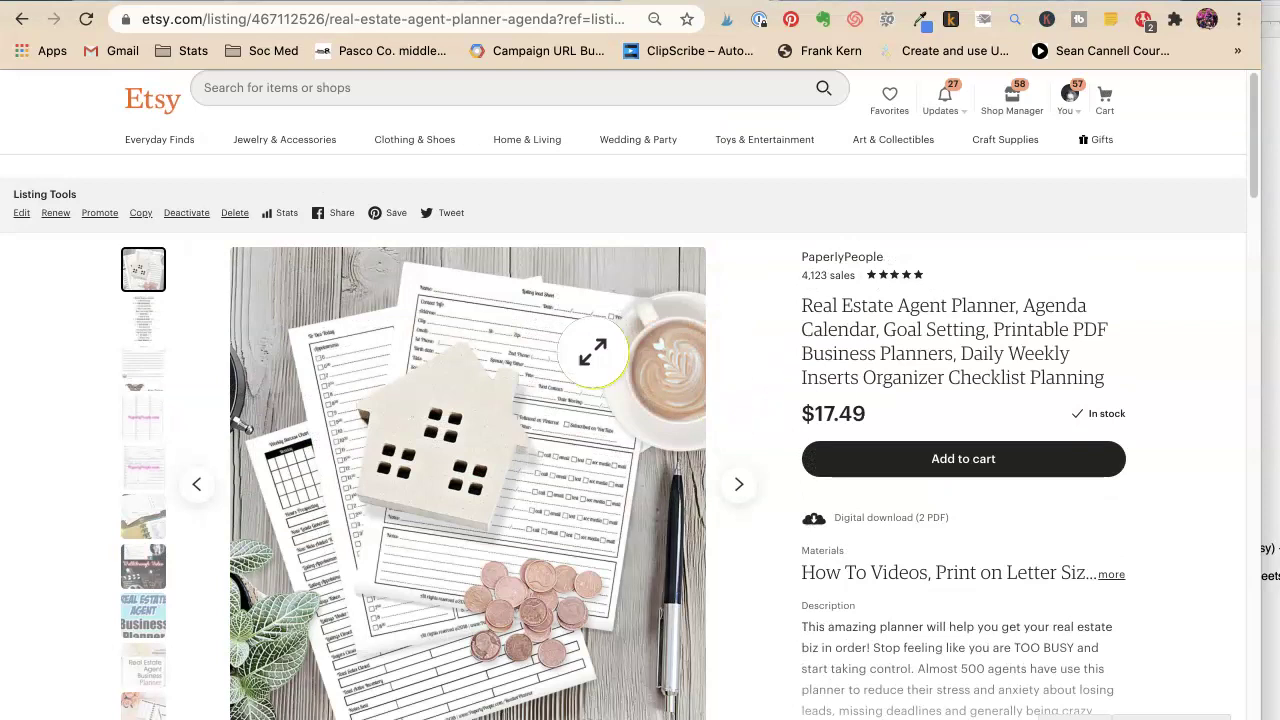
Step: Correct "have use" to "have used" in the description's opening paragraph and publish the listing again
{"action": "left_click", "coordinate": [21, 213]}
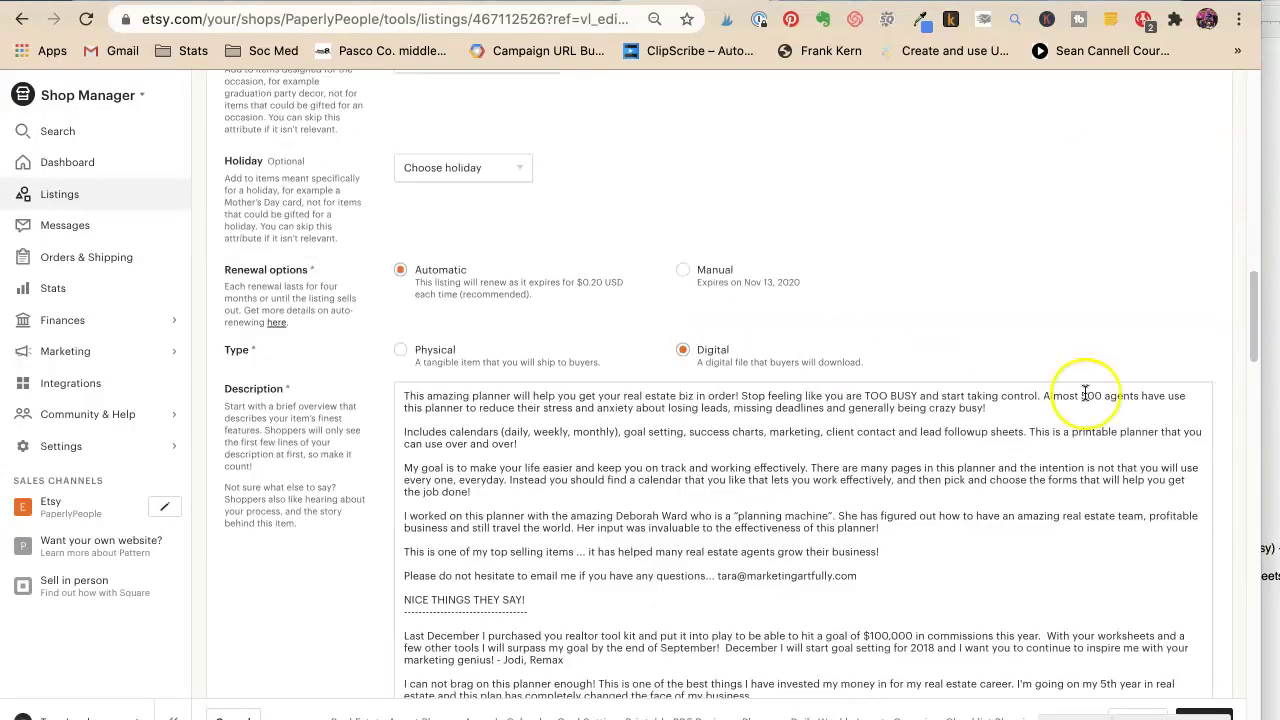
{"action": "left_click", "coordinate": [1185, 398]}
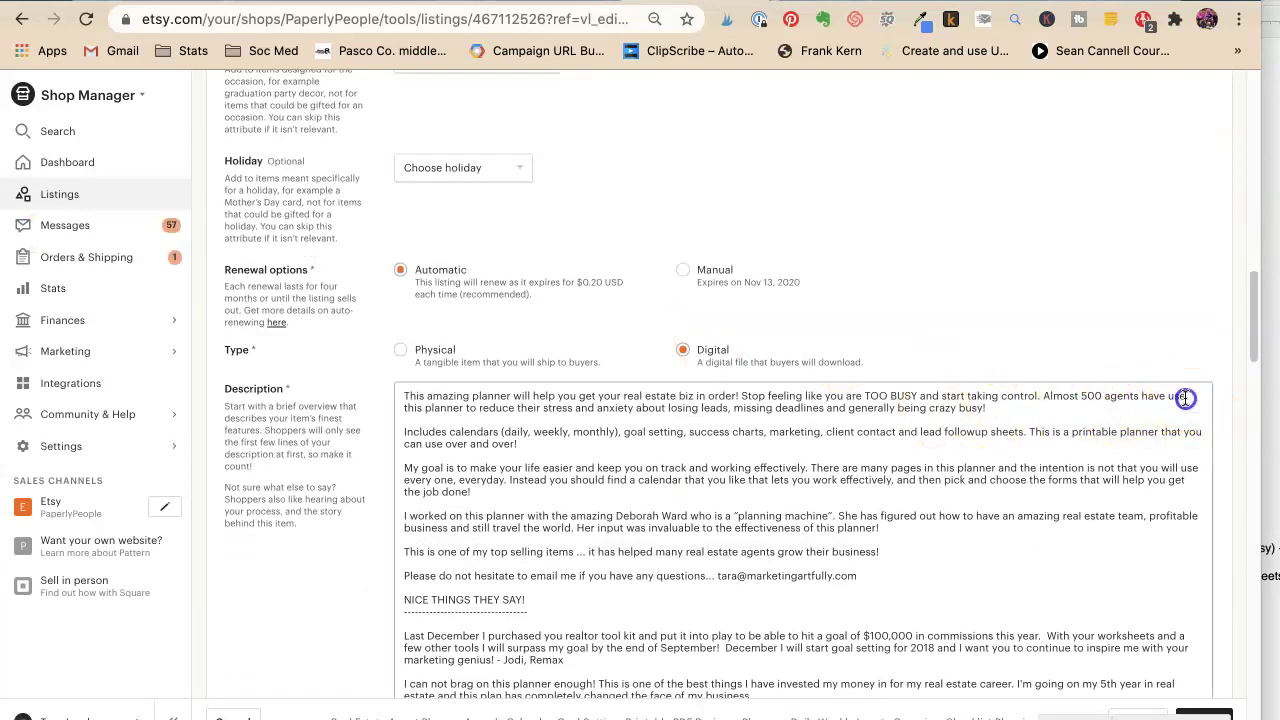
{"action": "left_click", "coordinate": [1222, 712]}
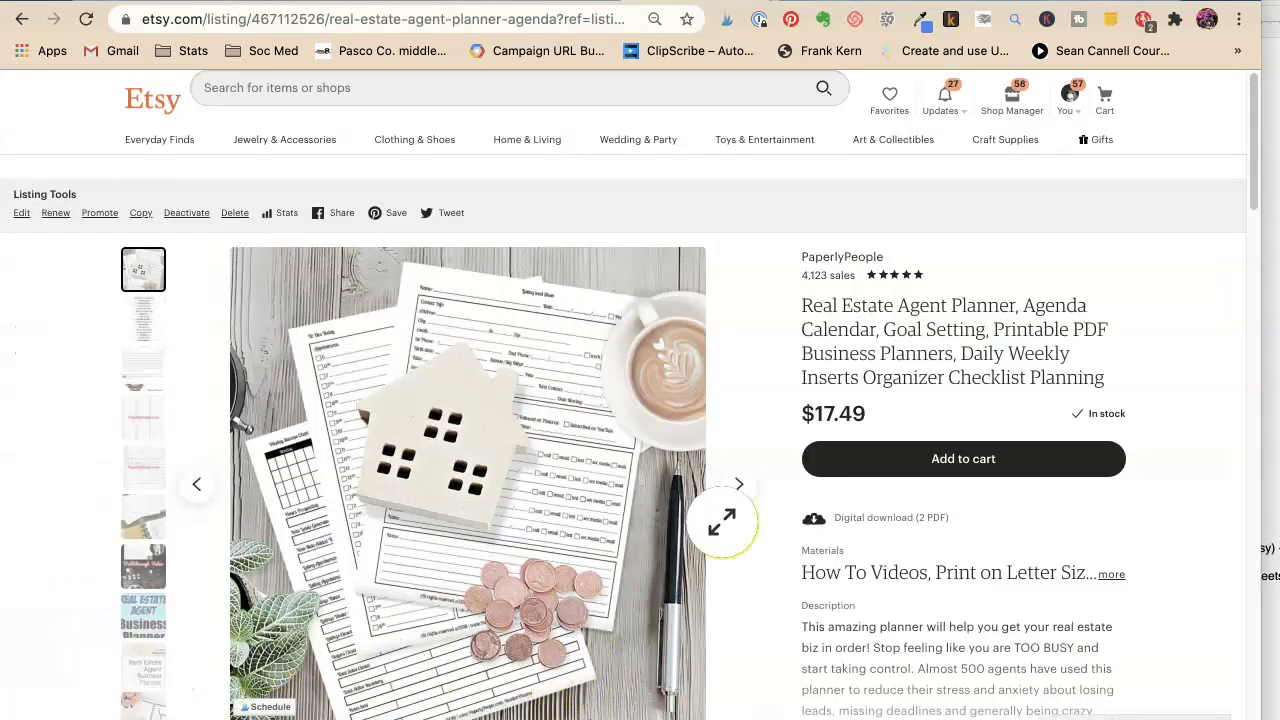
{"action": "left_click", "coordinate": [449, 170]}
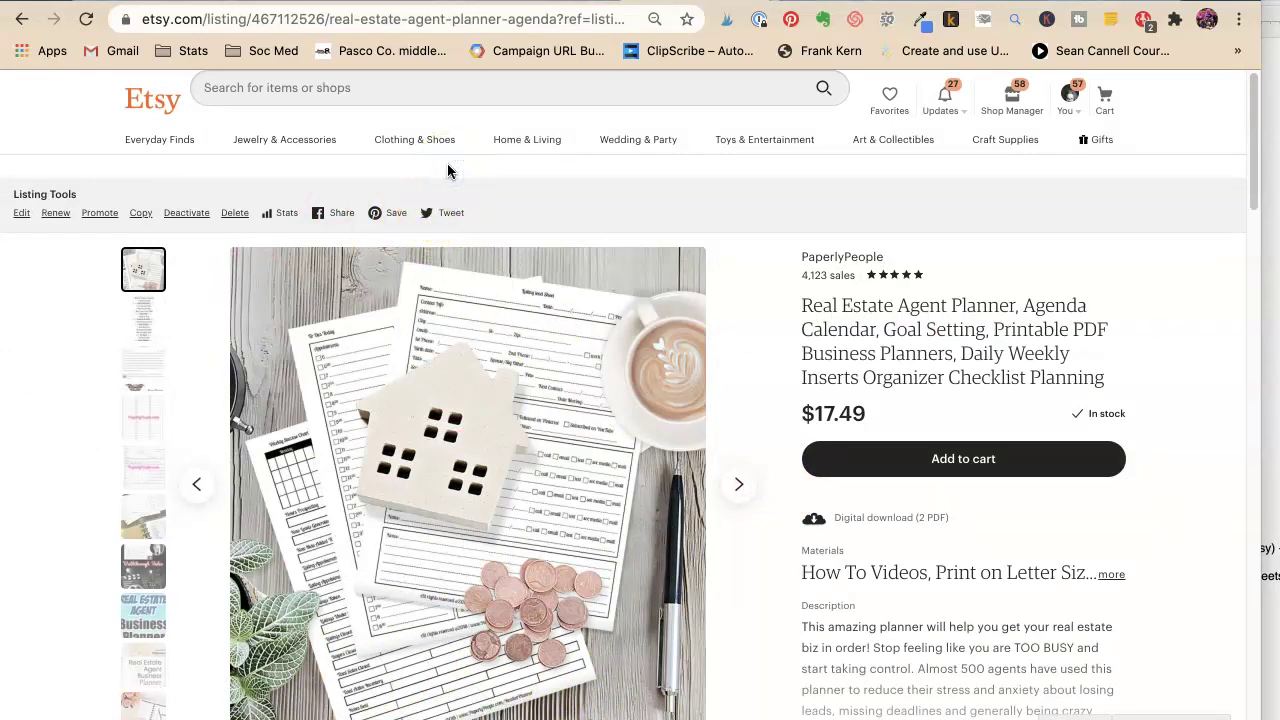